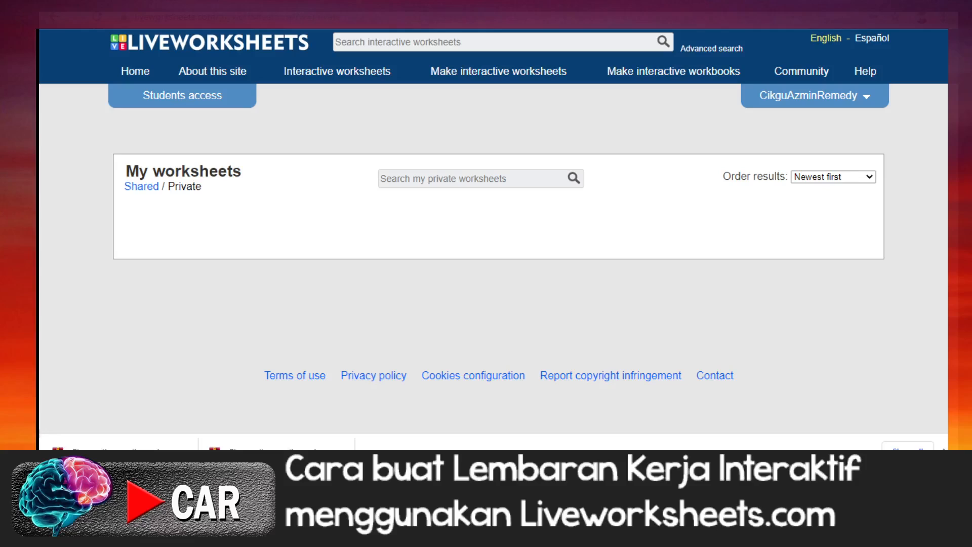
Step: Bring up the LW folder and look through the audio files in its Bunyi Perkataan KVK subfolder
{"action": "left_click_drag", "start_coordinate": [40, 228], "coordinate": [525, 220]}
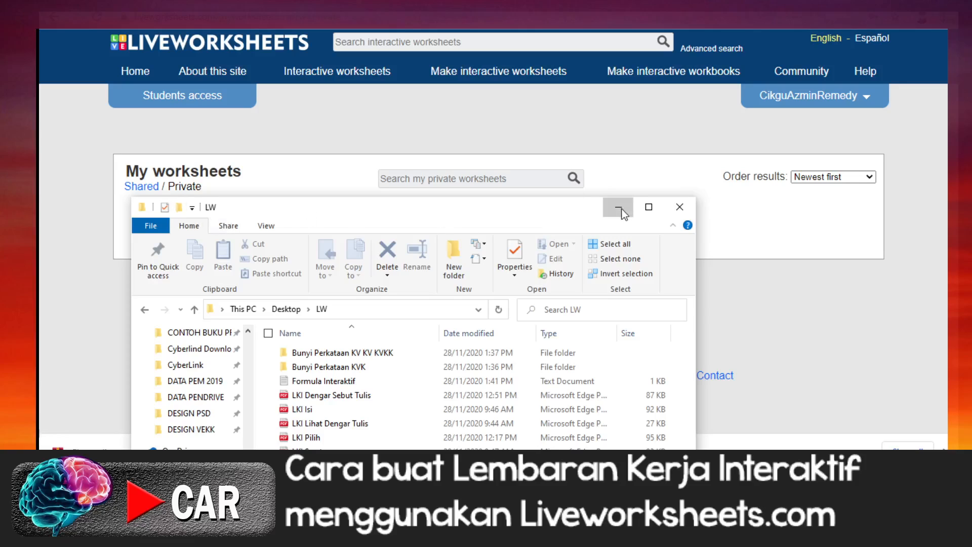
{"action": "left_click_drag", "start_coordinate": [510, 217], "coordinate": [549, 108]}
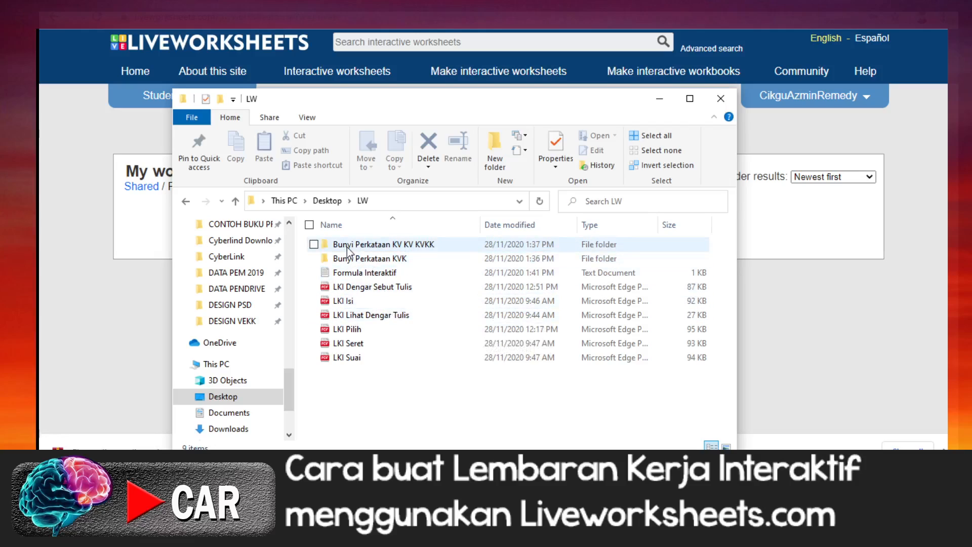
{"action": "mouse_move", "coordinate": [347, 250]}
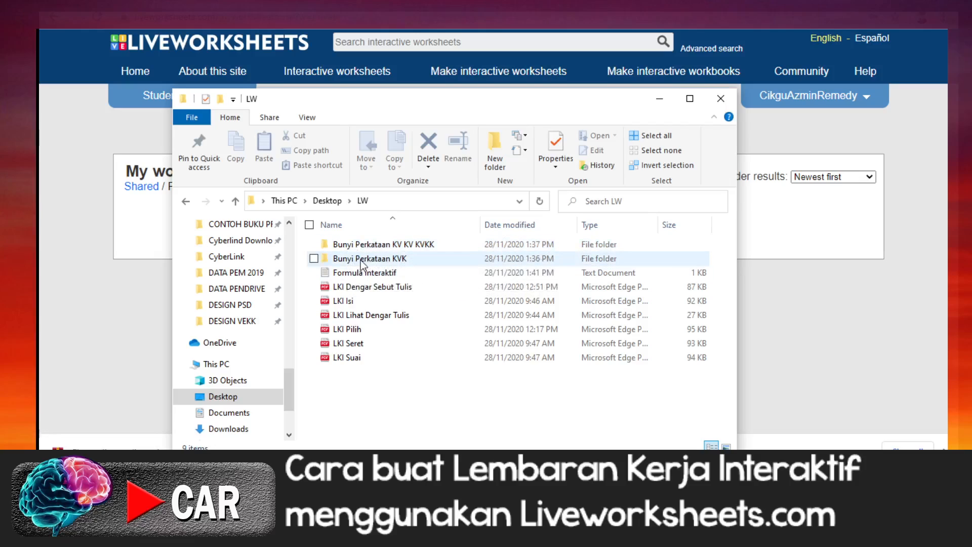
{"action": "left_click", "coordinate": [363, 263]}
{"action": "double_click", "coordinate": [363, 261]}
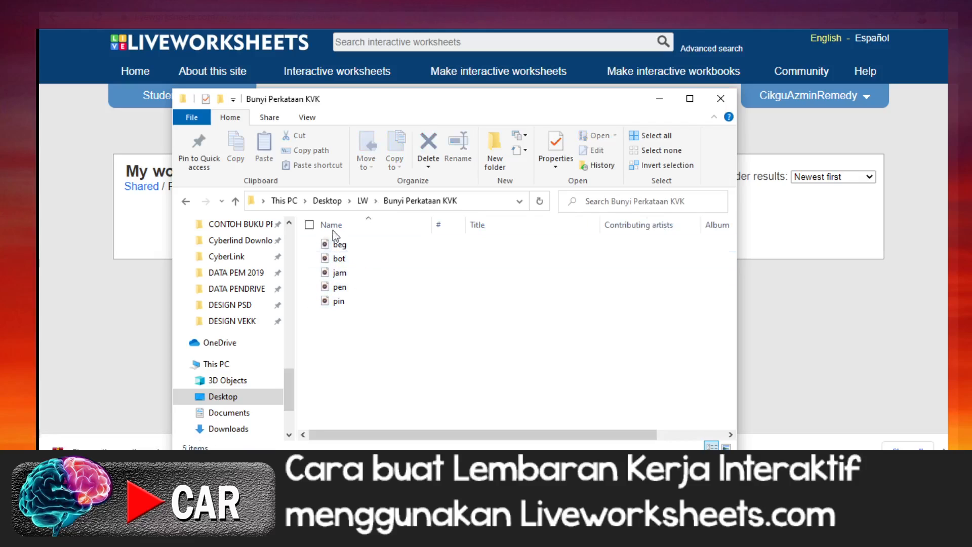
{"action": "left_click", "coordinate": [186, 201]}
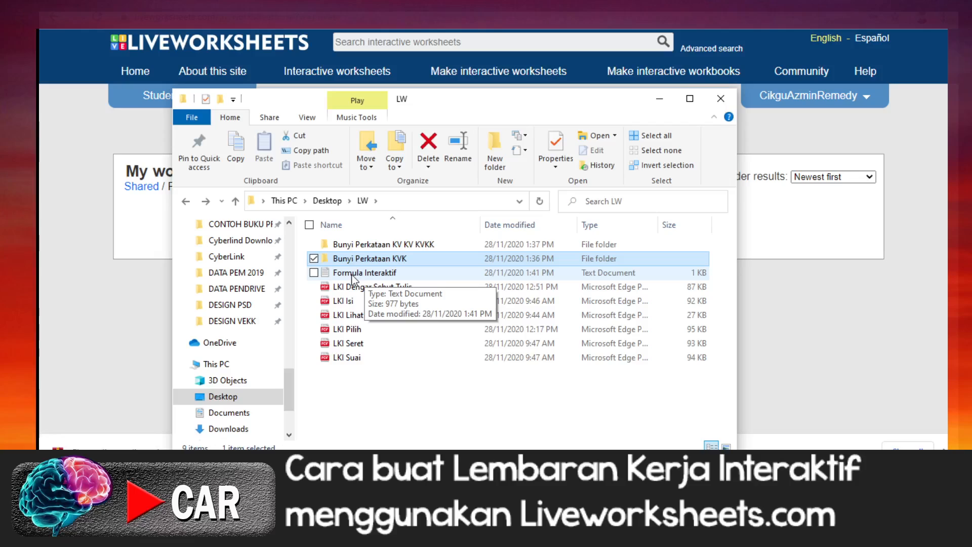
Step: Open the Formula Interaktif text file and examine its formulas for each interactive question type, including the drop-down menu one
{"action": "left_click", "coordinate": [353, 276]}
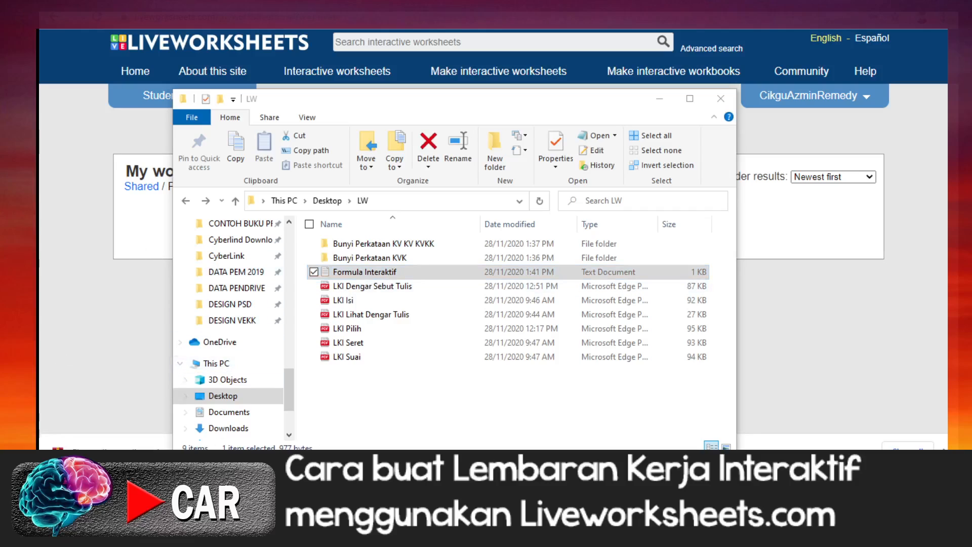
{"action": "left_click_drag", "start_coordinate": [39, 122], "coordinate": [500, 146]}
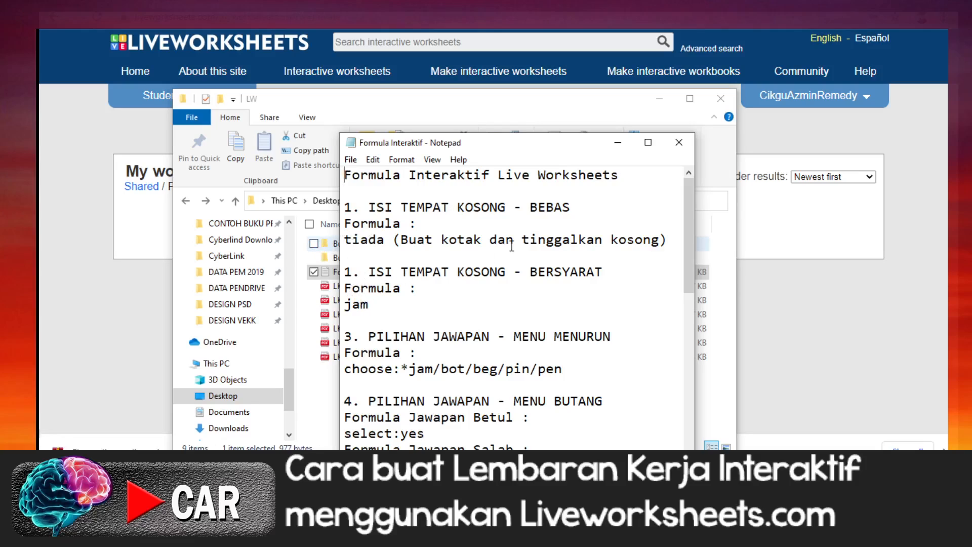
{"action": "left_click", "coordinate": [345, 288]}
{"action": "left_click", "coordinate": [345, 370]}
{"action": "left_click_drag", "start_coordinate": [345, 371], "coordinate": [558, 370]}
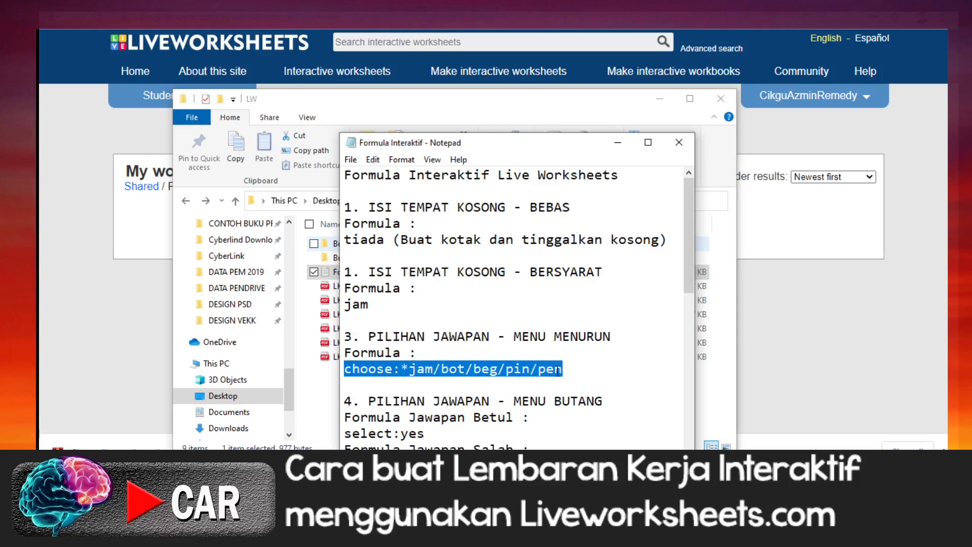
{"action": "right_click", "coordinate": [528, 372]}
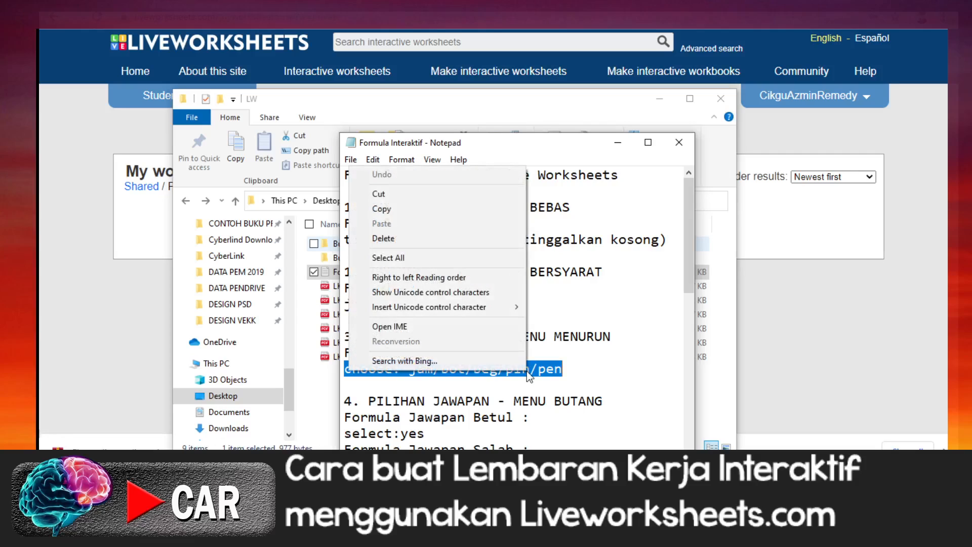
{"action": "left_click", "coordinate": [588, 362]}
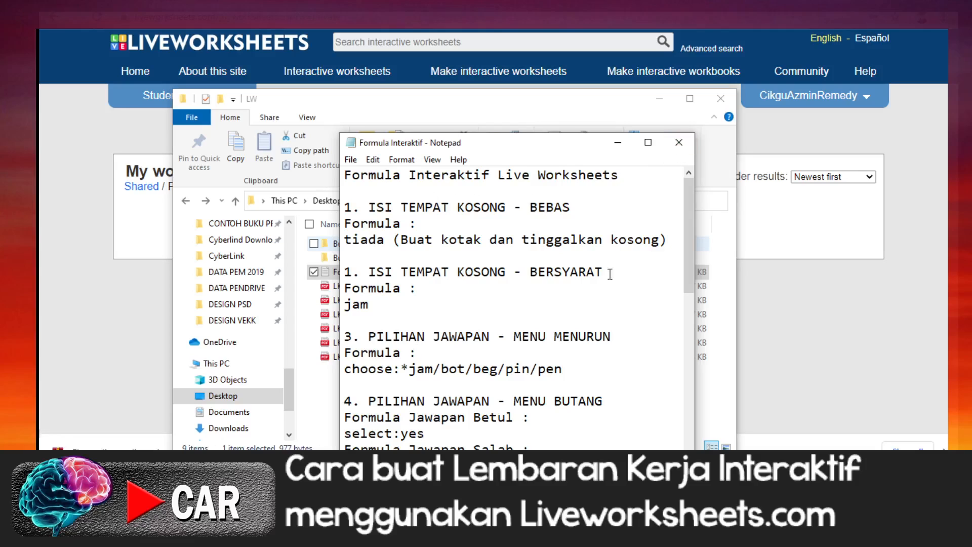
{"action": "scroll", "coordinate": [613, 258], "scroll_direction": "down", "scroll_amount": 9}
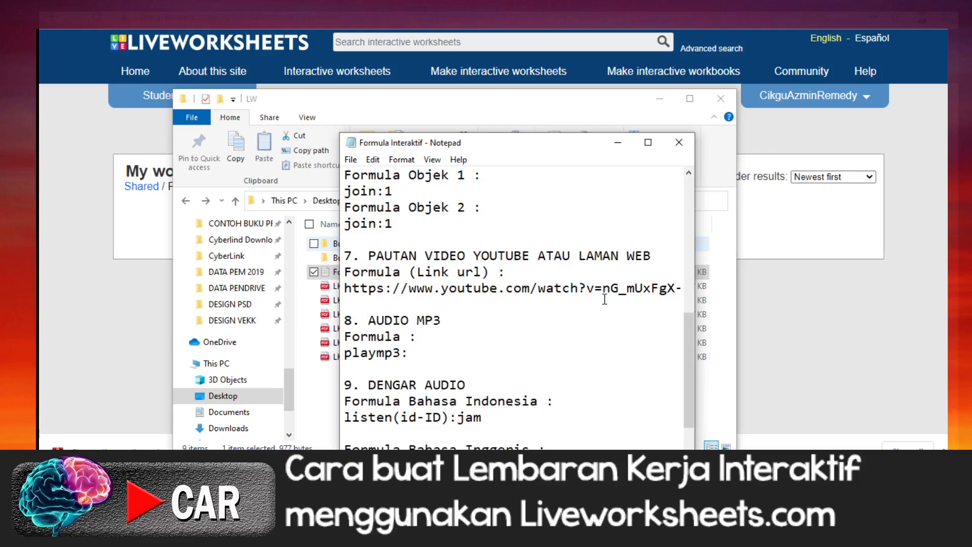
{"action": "scroll", "coordinate": [605, 300], "scroll_direction": "down", "scroll_amount": 2}
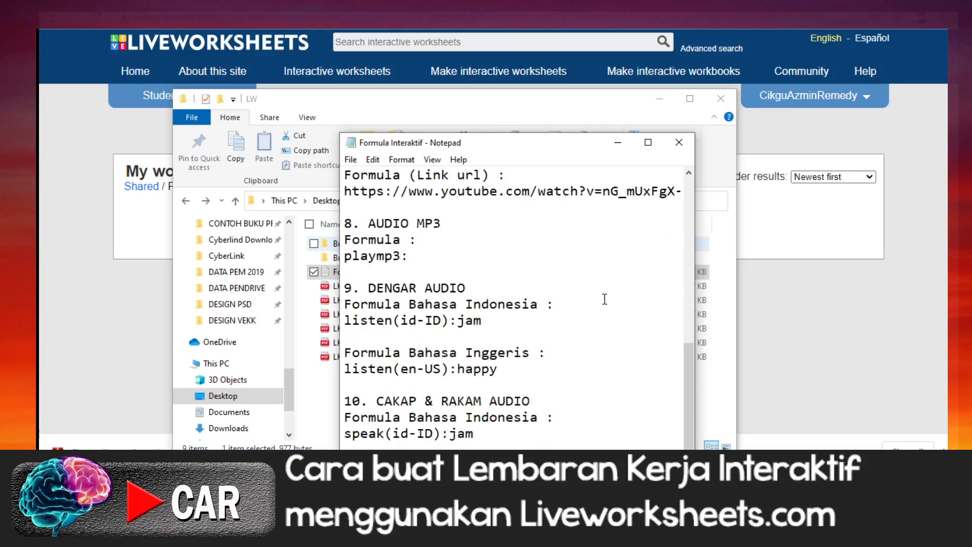
{"action": "scroll", "coordinate": [604, 299], "scroll_direction": "up", "scroll_amount": 11}
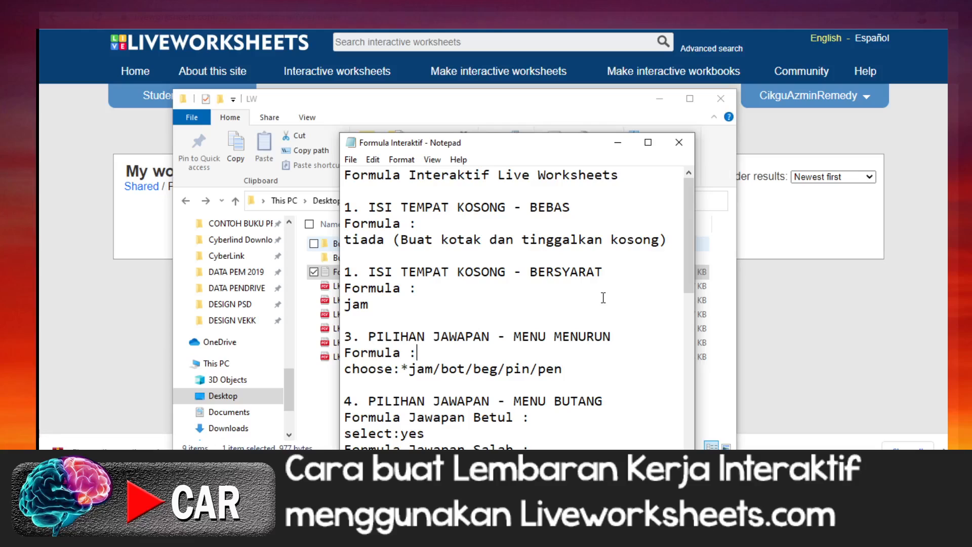
{"action": "left_click", "coordinate": [679, 143]}
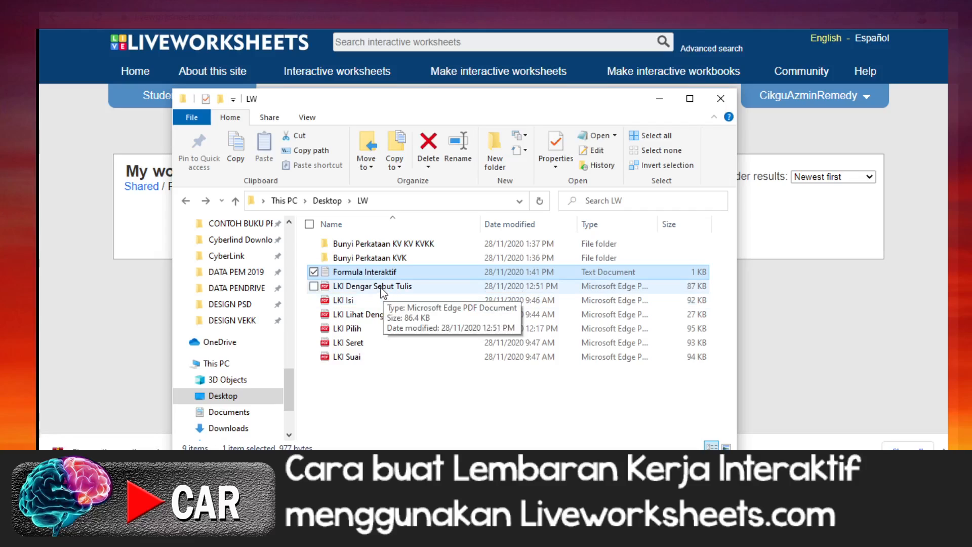
Step: Open the LKI Isi PDF to review its fill-in-the-blank worksheet, and clear its window and the LW folder away
{"action": "double_click", "coordinate": [354, 300]}
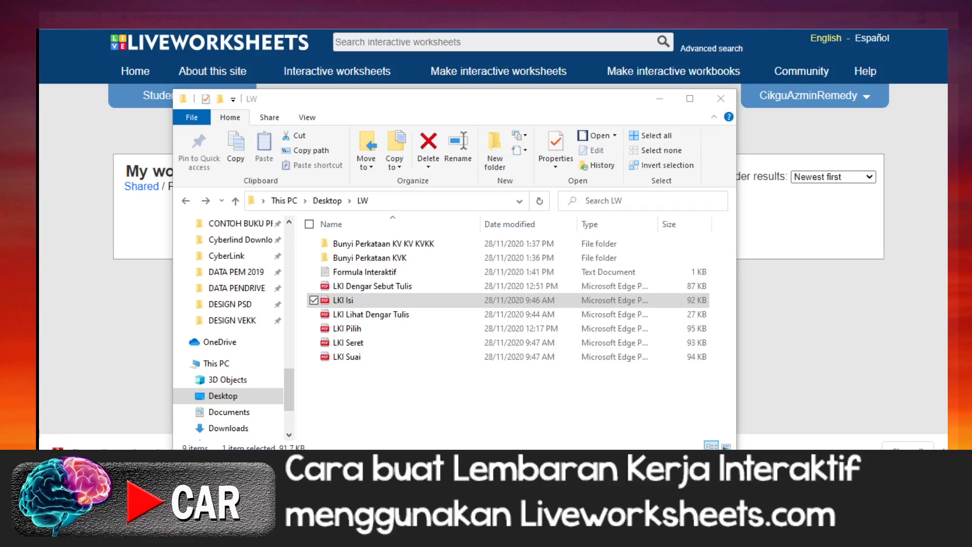
{"action": "left_click_drag", "start_coordinate": [40, 23], "coordinate": [533, 58]}
{"action": "scroll", "coordinate": [403, 305], "scroll_direction": "down", "scroll_amount": 5}
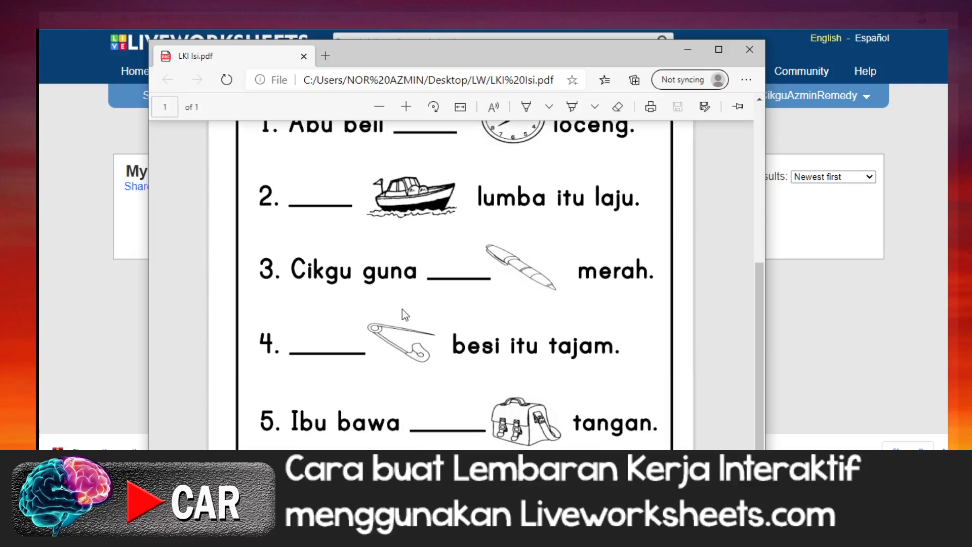
{"action": "scroll", "coordinate": [400, 310], "scroll_direction": "up", "scroll_amount": 5}
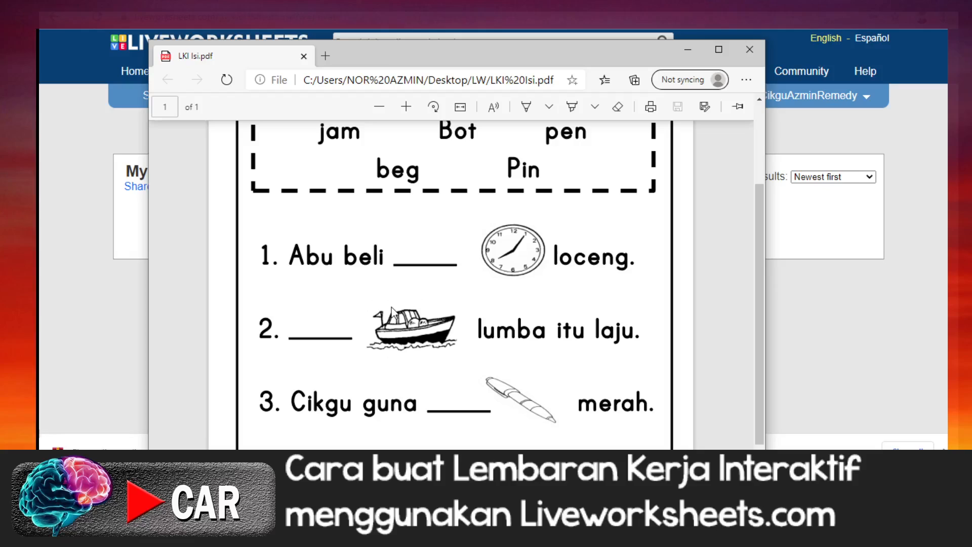
{"action": "left_click", "coordinate": [749, 50]}
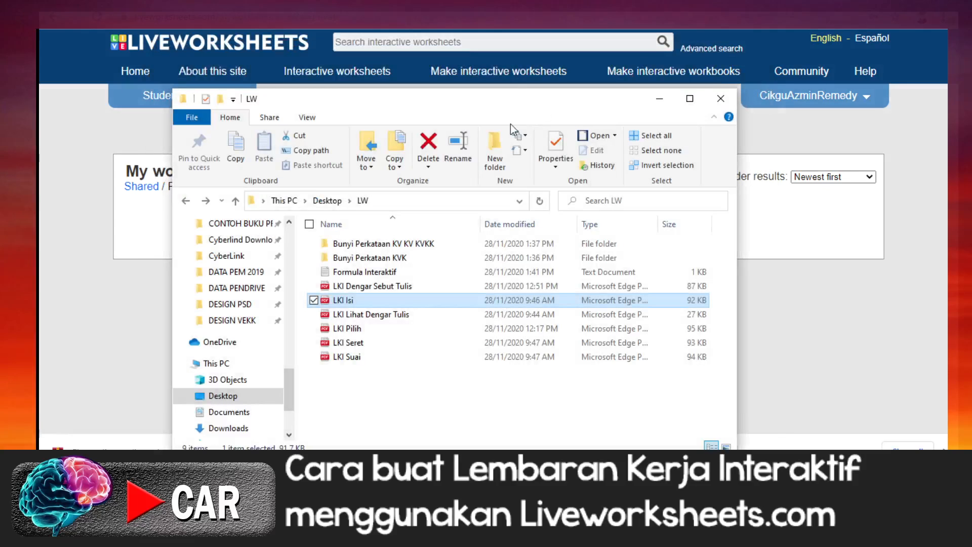
{"action": "left_click_drag", "start_coordinate": [614, 101], "coordinate": [0, 259]}
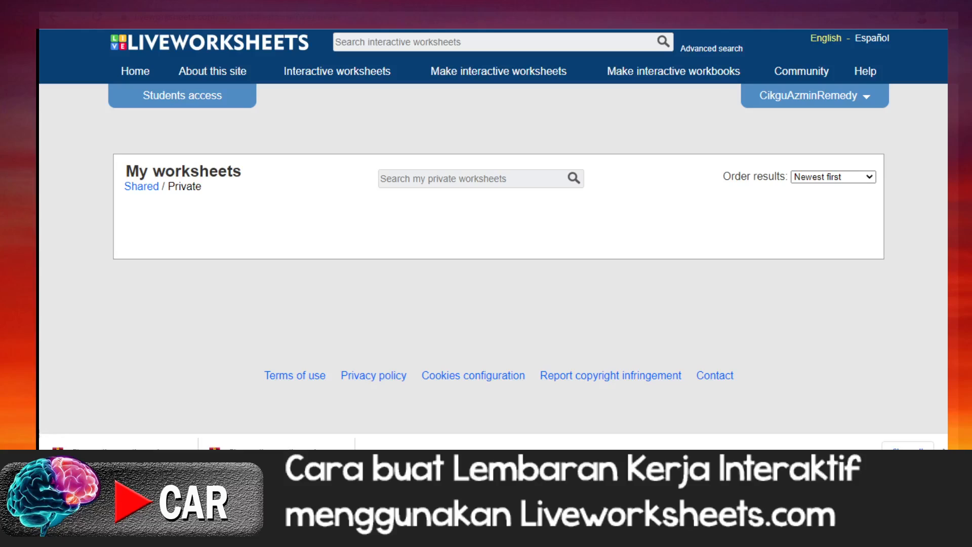
Step: Start a new interactive worksheet and upload the LKI Isi PDF from the LW folder on the Desktop
{"action": "mouse_move", "coordinate": [462, 80]}
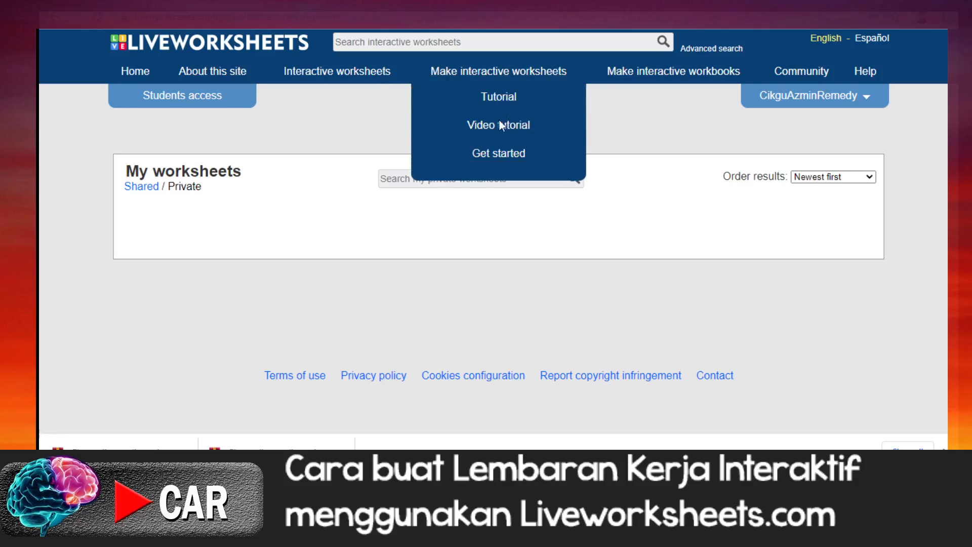
{"action": "left_click", "coordinate": [481, 156]}
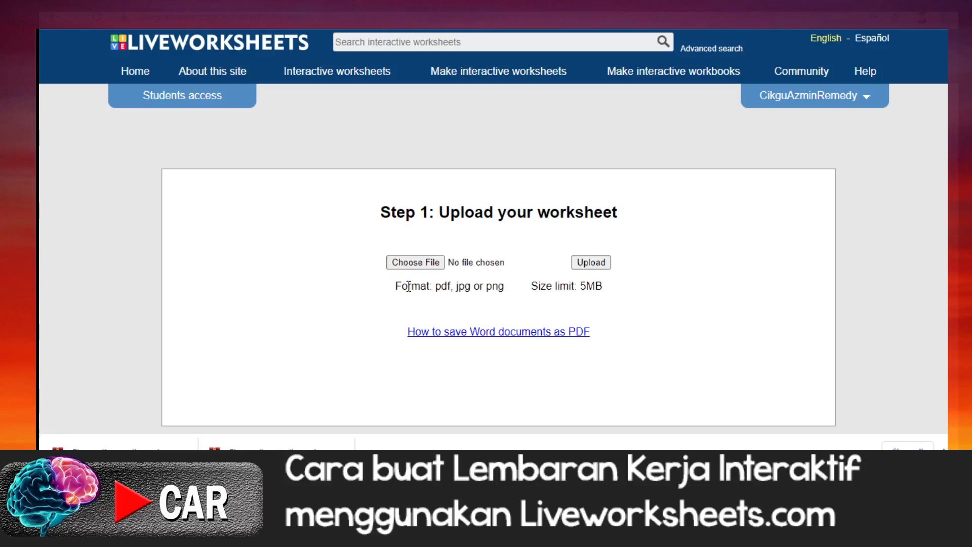
{"action": "left_click", "coordinate": [422, 263]}
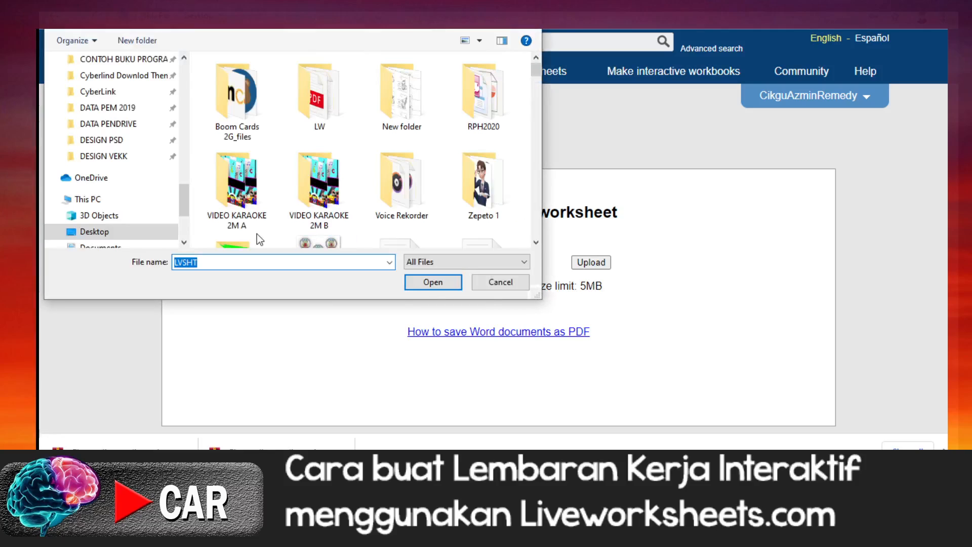
{"action": "left_click", "coordinate": [322, 108]}
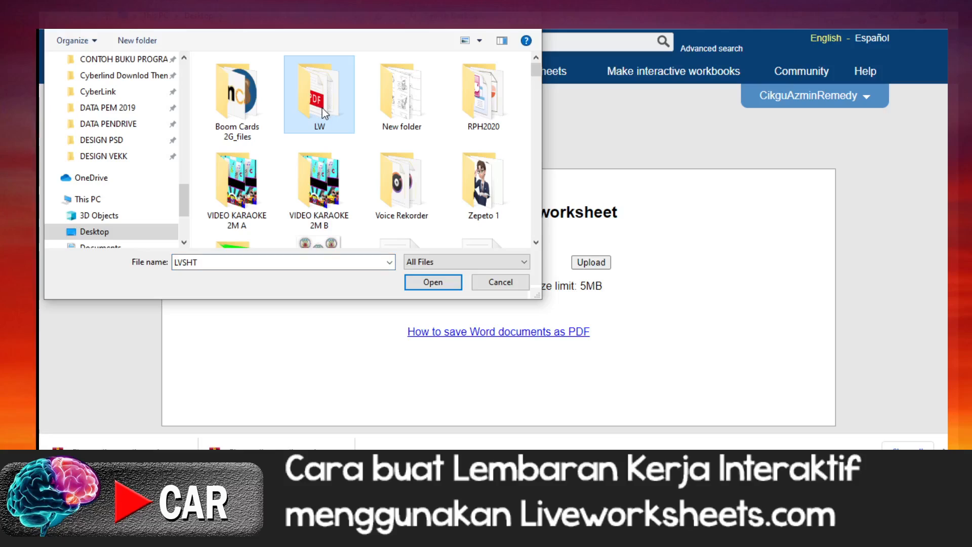
{"action": "double_click", "coordinate": [314, 107]}
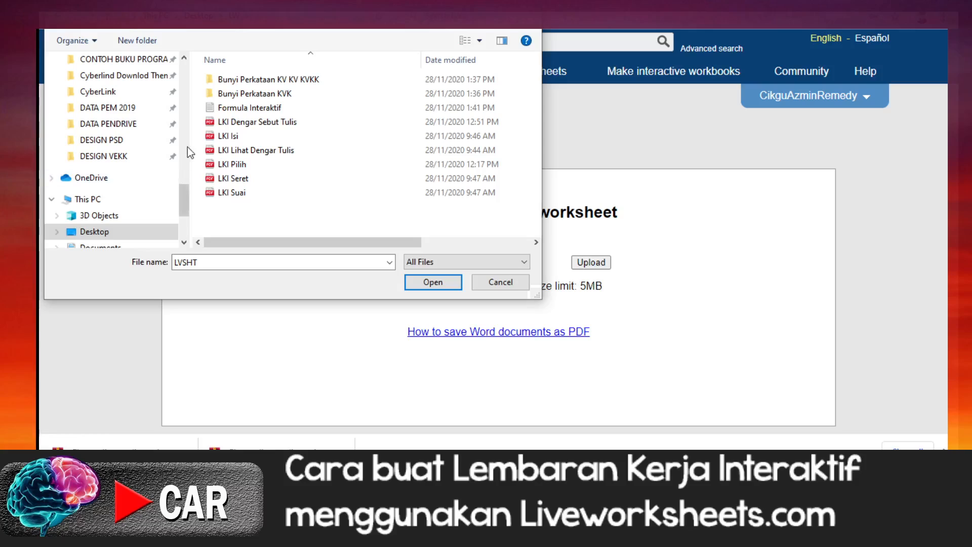
{"action": "left_click", "coordinate": [228, 137]}
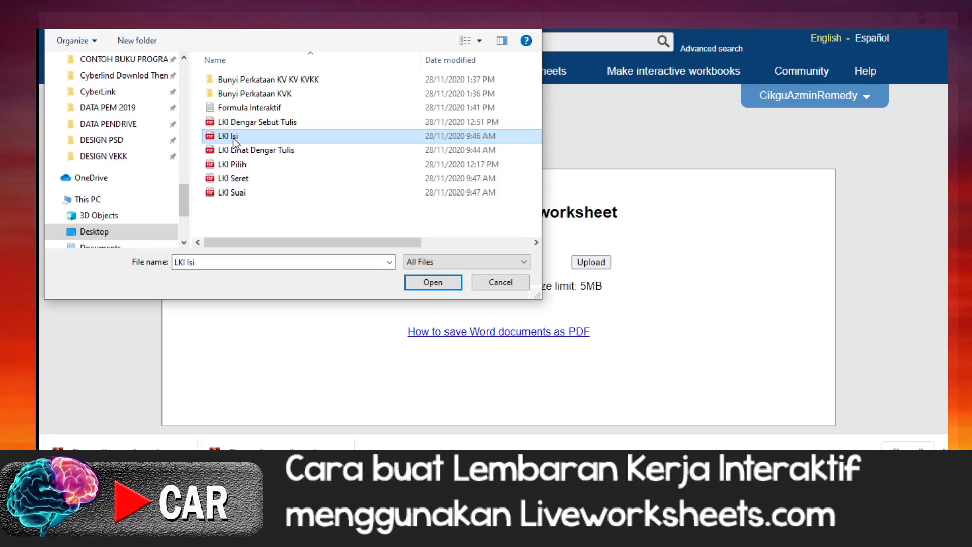
{"action": "left_click", "coordinate": [429, 283]}
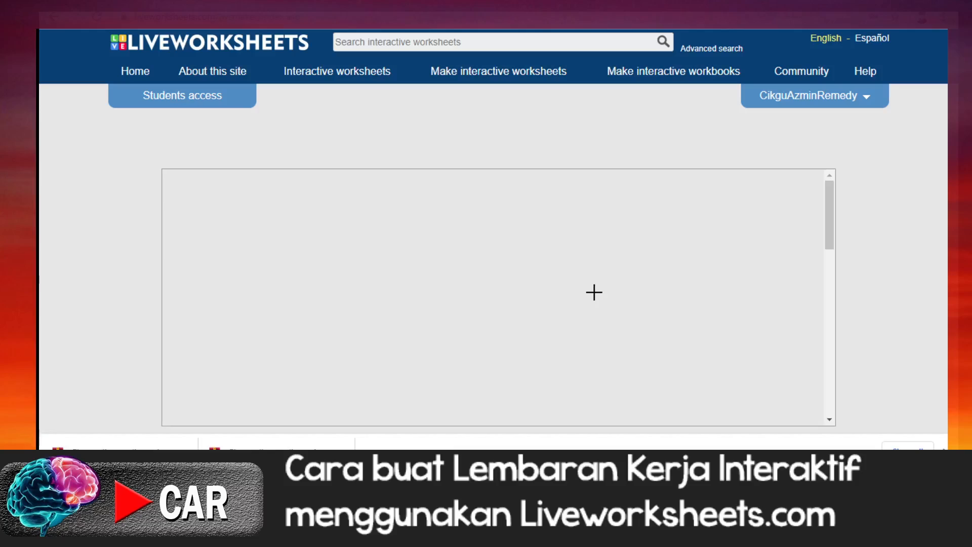
Step: Draw empty answer boxes over the Nama and Kelas blank lines at the top of the worksheet
{"action": "scroll", "coordinate": [451, 265], "scroll_direction": "down", "scroll_amount": 1}
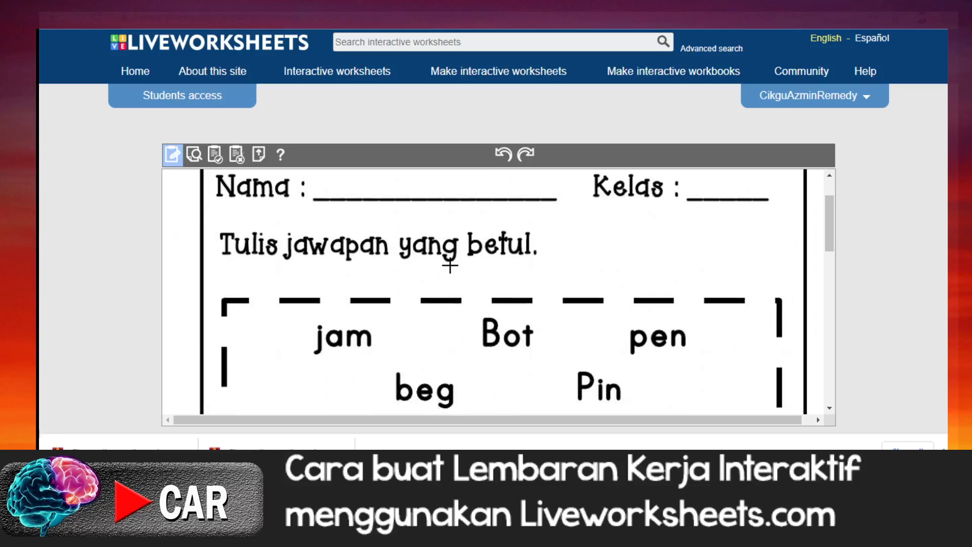
{"action": "scroll", "coordinate": [450, 265], "scroll_direction": "up", "scroll_amount": 1}
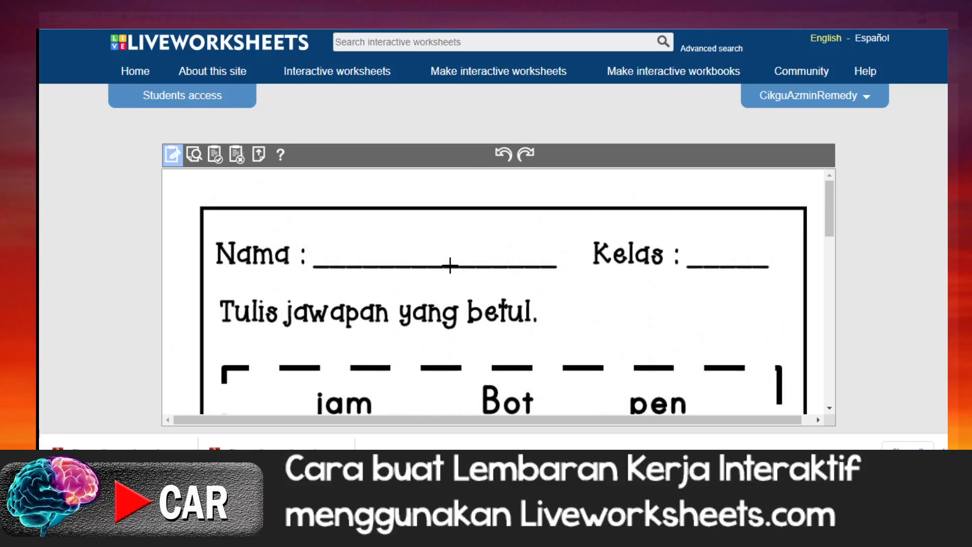
{"action": "scroll", "coordinate": [450, 265], "scroll_direction": "down", "scroll_amount": 7}
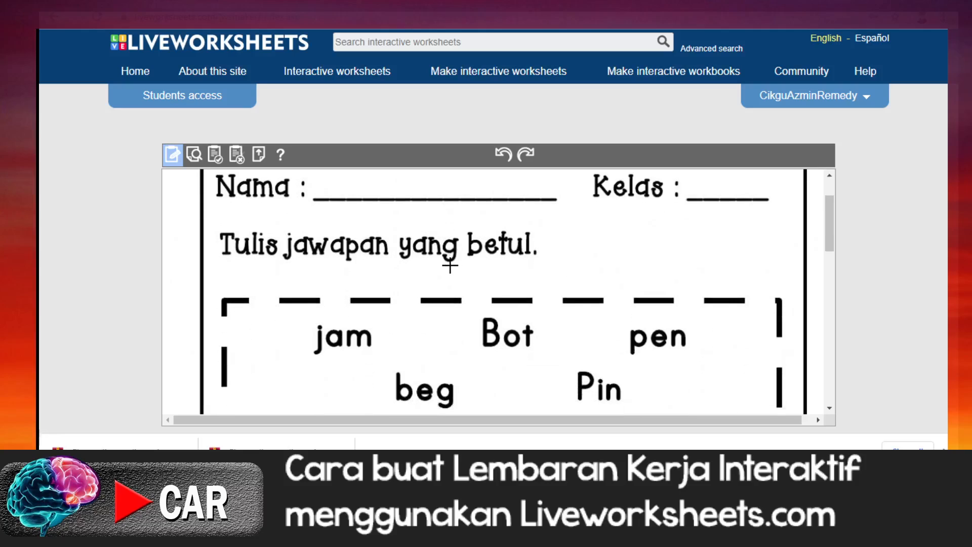
{"action": "scroll", "coordinate": [450, 265], "scroll_direction": "down", "scroll_amount": 4}
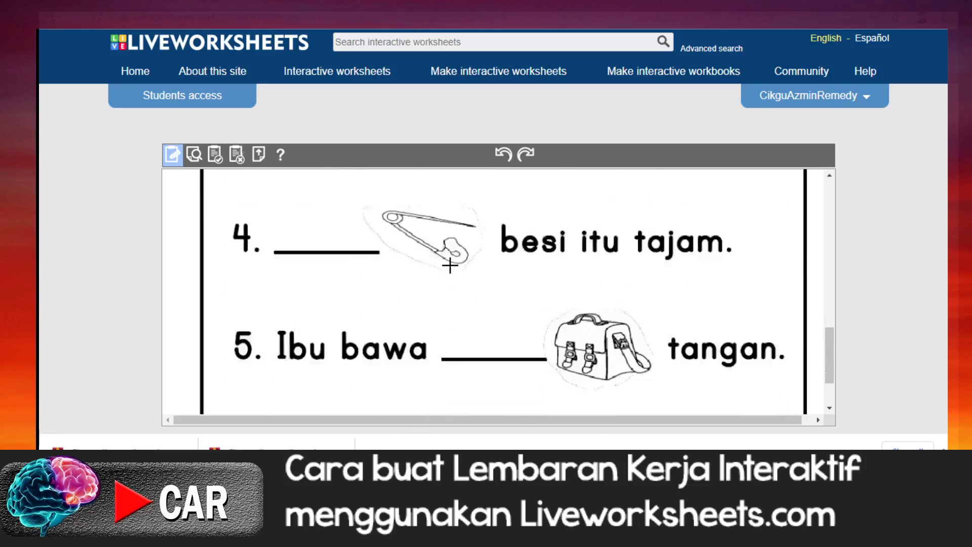
{"action": "scroll", "coordinate": [450, 265], "scroll_direction": "up", "scroll_amount": 5}
{"action": "scroll", "coordinate": [450, 265], "scroll_direction": "up", "scroll_amount": 5}
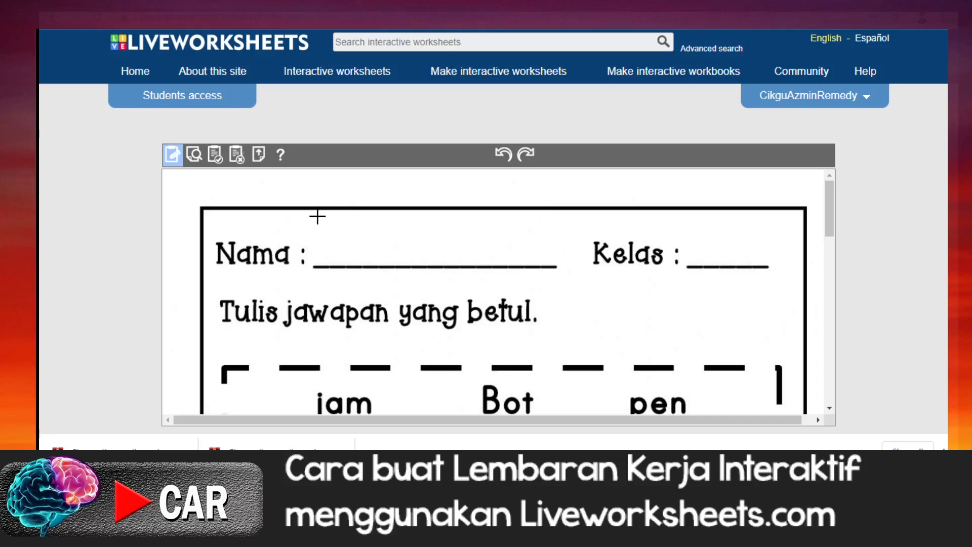
{"action": "mouse_move", "coordinate": [318, 216]}
{"action": "left_mouse_down"}
{"action": "mouse_move", "coordinate": [380, 254]}
{"action": "mouse_move", "coordinate": [560, 267]}
{"action": "left_mouse_up"}
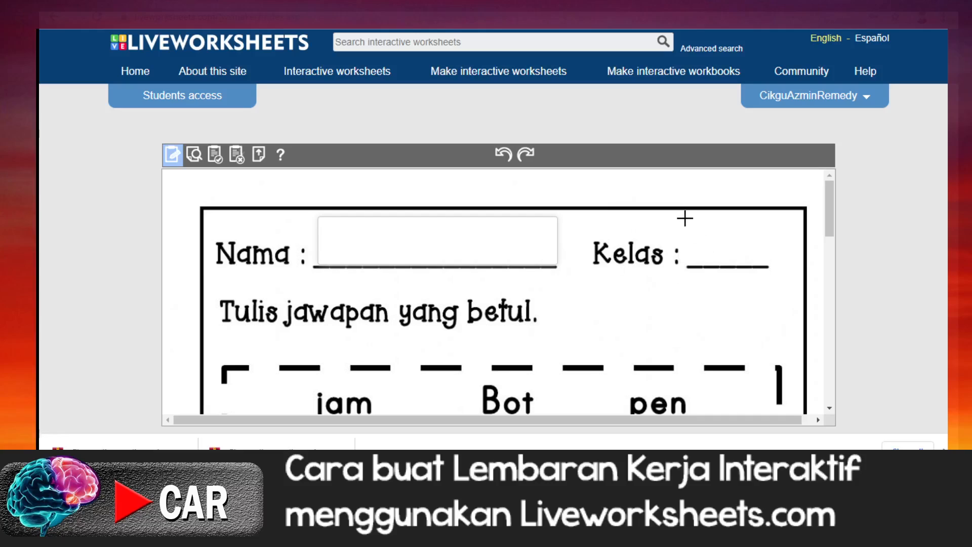
{"action": "left_click_drag", "start_coordinate": [685, 218], "coordinate": [777, 265]}
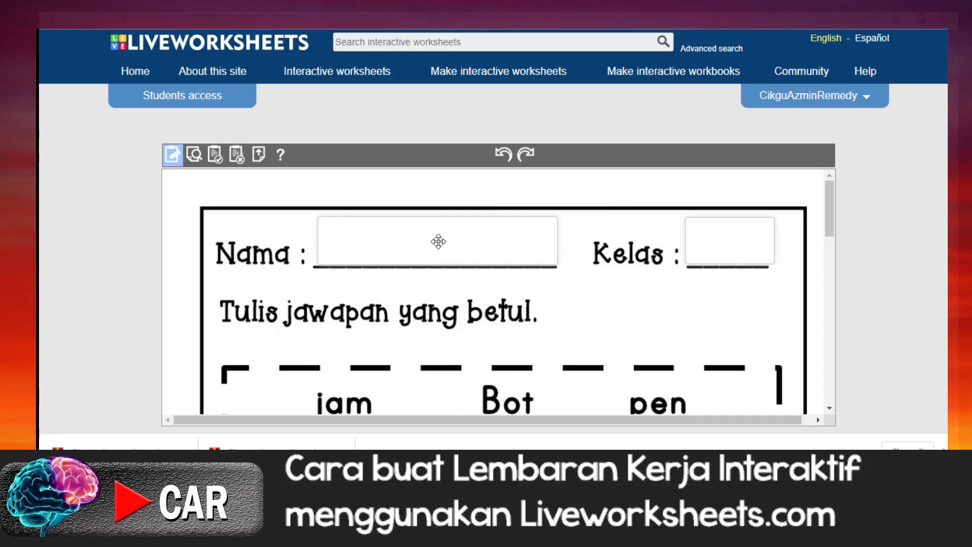
Step: Shift the Nama answer box slightly up and to the left, and undo the pasted duplicate of it
{"action": "mouse_move", "coordinate": [438, 241]}
{"action": "left_mouse_down"}
{"action": "mouse_move", "coordinate": [434, 328]}
{"action": "mouse_move", "coordinate": [576, 335]}
{"action": "mouse_move", "coordinate": [468, 323]}
{"action": "mouse_move", "coordinate": [434, 267]}
{"action": "mouse_move", "coordinate": [432, 239]}
{"action": "left_mouse_up"}
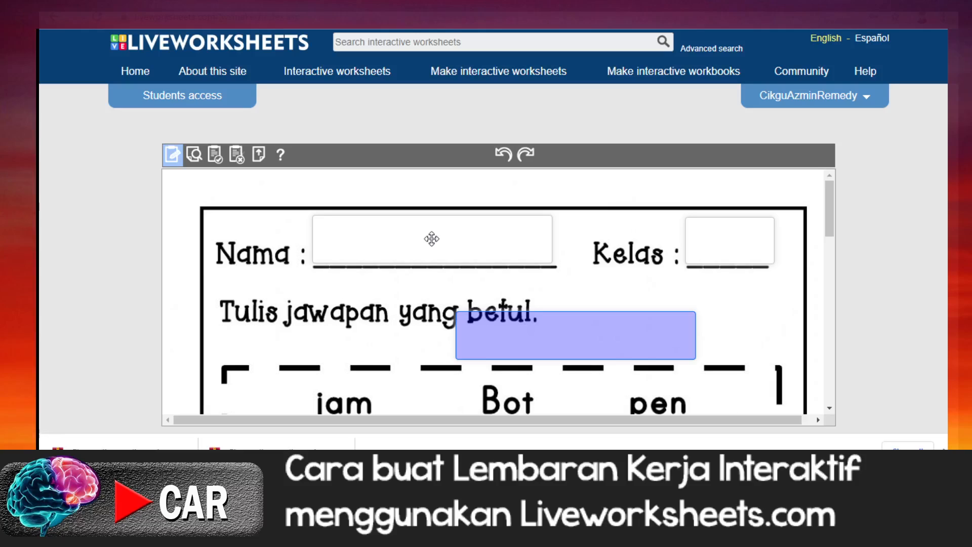
{"action": "key", "text": "ctrl+z"}
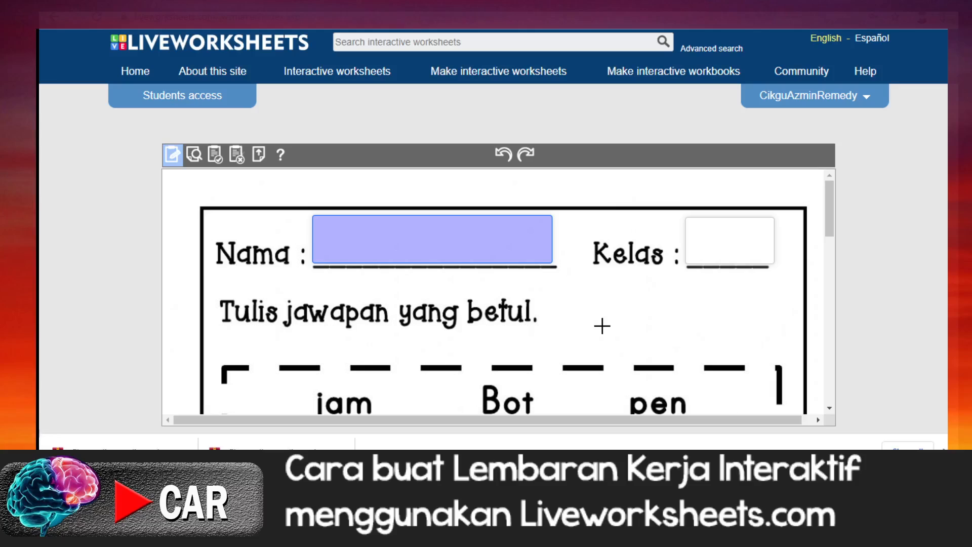
Step: Draw an answer box over the blank after "Abu beli" in sentence 1 and enter jam as its correct answer
{"action": "scroll", "coordinate": [593, 319], "scroll_direction": "down", "scroll_amount": 1}
{"action": "scroll", "coordinate": [562, 300], "scroll_direction": "up", "scroll_amount": 1}
{"action": "scroll", "coordinate": [631, 320], "scroll_direction": "down", "scroll_amount": 2}
{"action": "scroll", "coordinate": [631, 320], "scroll_direction": "down", "scroll_amount": 1}
{"action": "scroll", "coordinate": [514, 317], "scroll_direction": "up", "scroll_amount": 1}
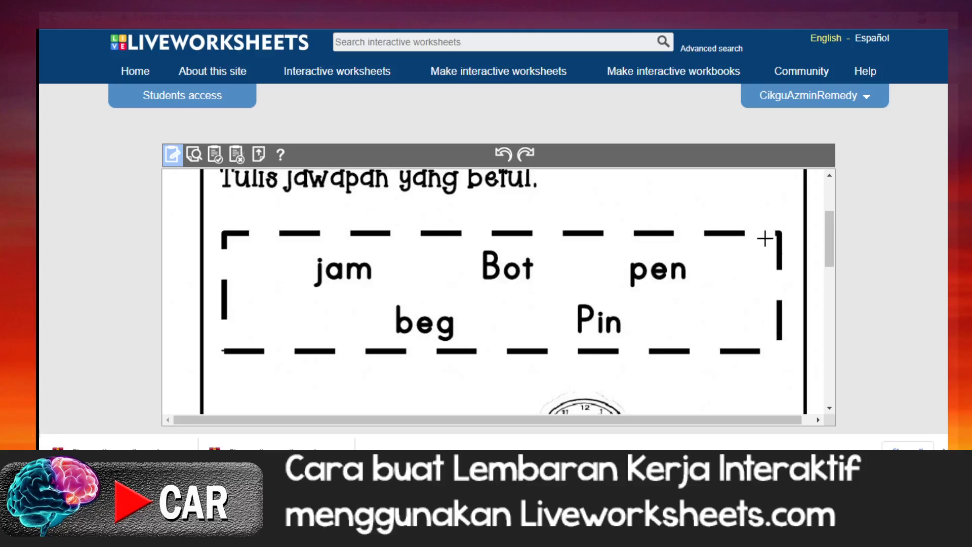
{"action": "scroll", "coordinate": [396, 346], "scroll_direction": "down", "scroll_amount": 1}
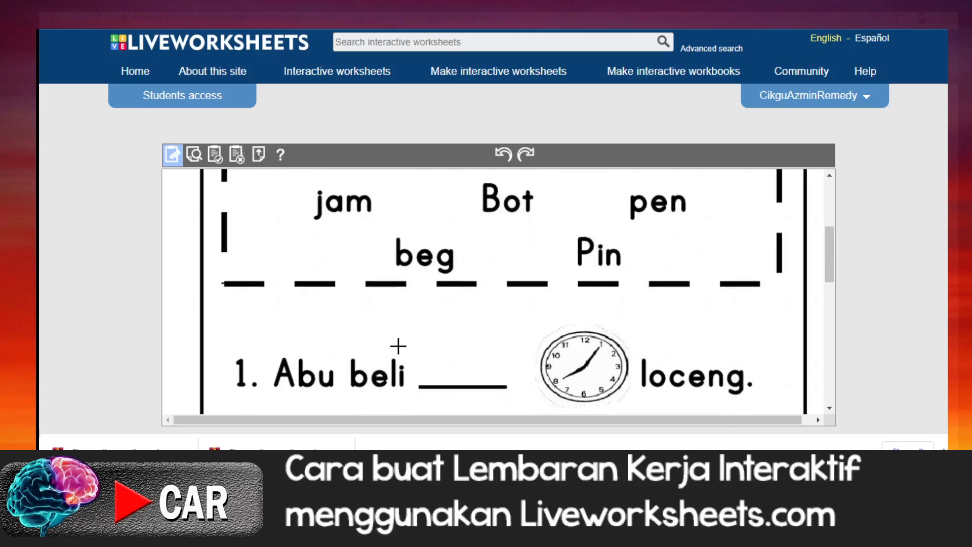
{"action": "scroll", "coordinate": [398, 347], "scroll_direction": "up", "scroll_amount": 1}
{"action": "scroll", "coordinate": [635, 305], "scroll_direction": "down", "scroll_amount": 2}
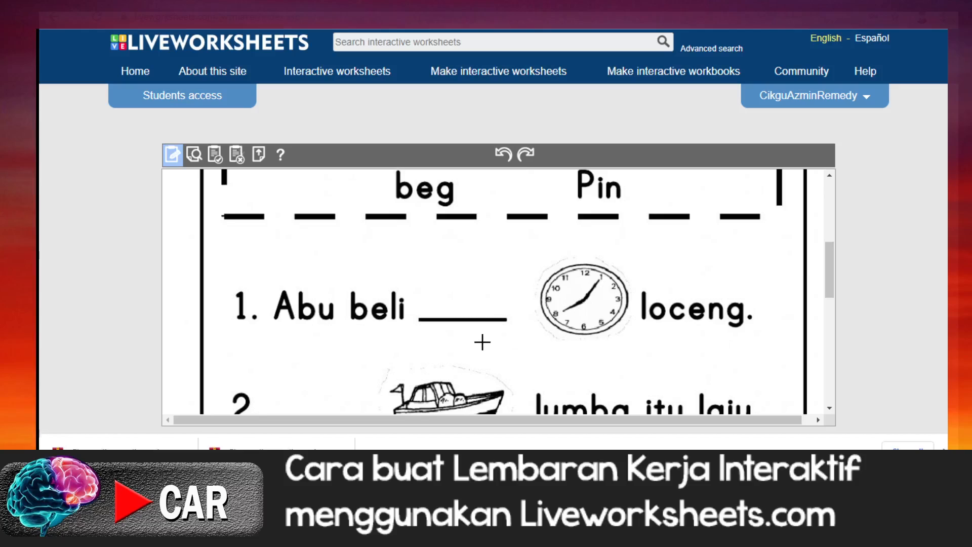
{"action": "scroll", "coordinate": [483, 342], "scroll_direction": "up", "scroll_amount": 1}
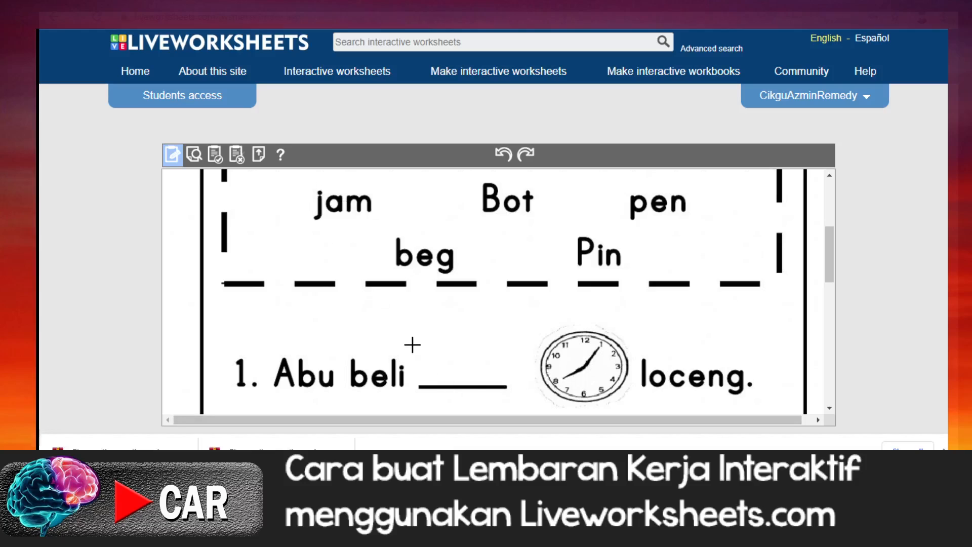
{"action": "left_click_drag", "start_coordinate": [414, 345], "coordinate": [512, 385]}
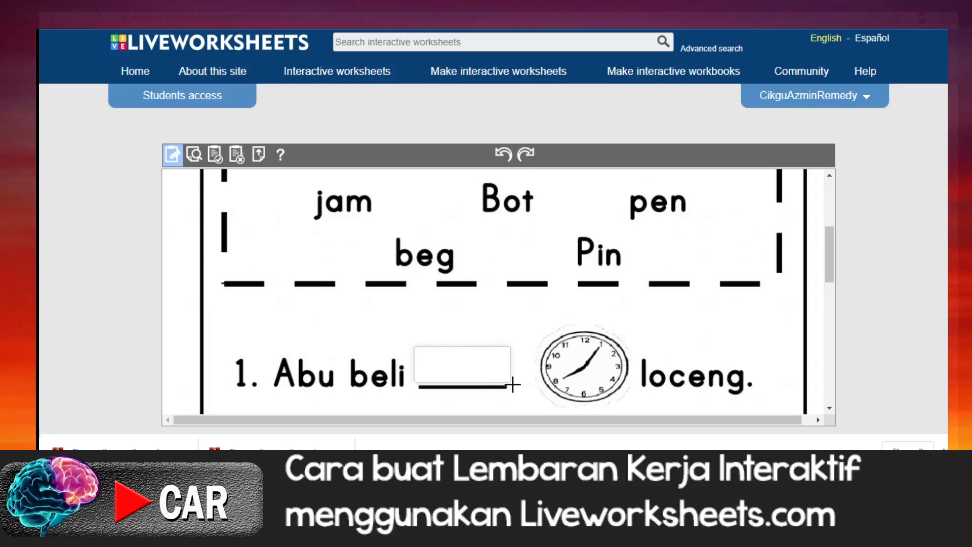
{"action": "left_click", "coordinate": [425, 354]}
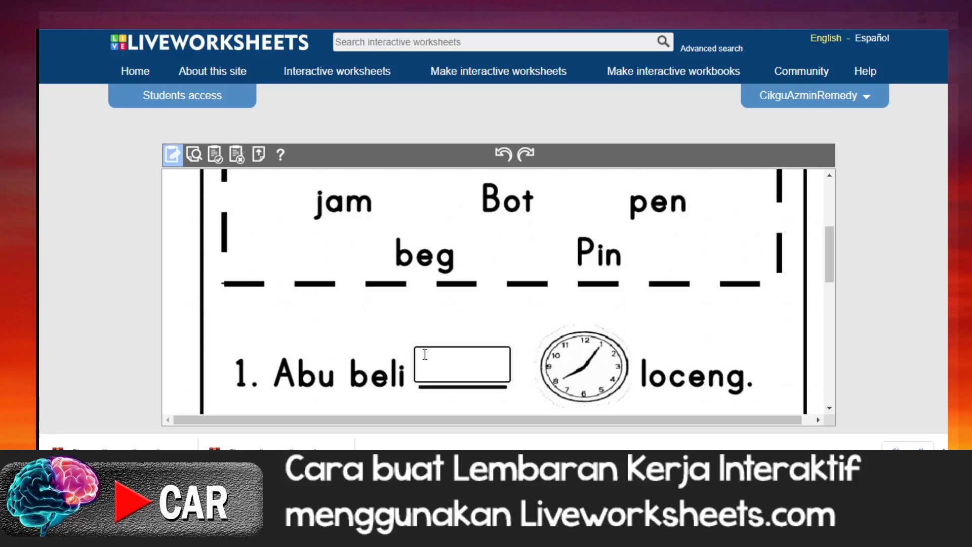
{"action": "type", "text": "jam"}
Step: Copy the jam answer box in sentence 1 and paste three duplicates of it
{"action": "scroll", "coordinate": [527, 380], "scroll_direction": "down", "scroll_amount": 1}
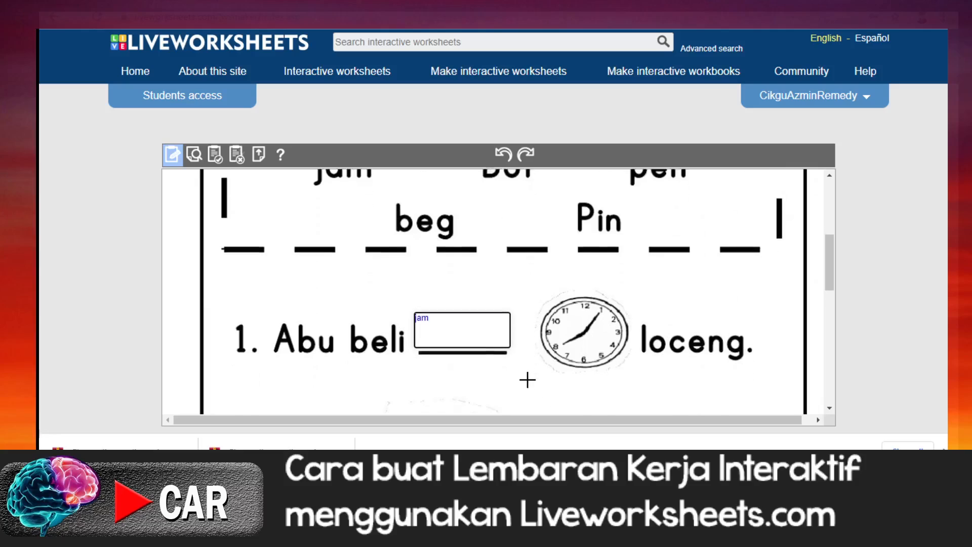
{"action": "scroll", "coordinate": [527, 379], "scroll_direction": "down", "scroll_amount": 2}
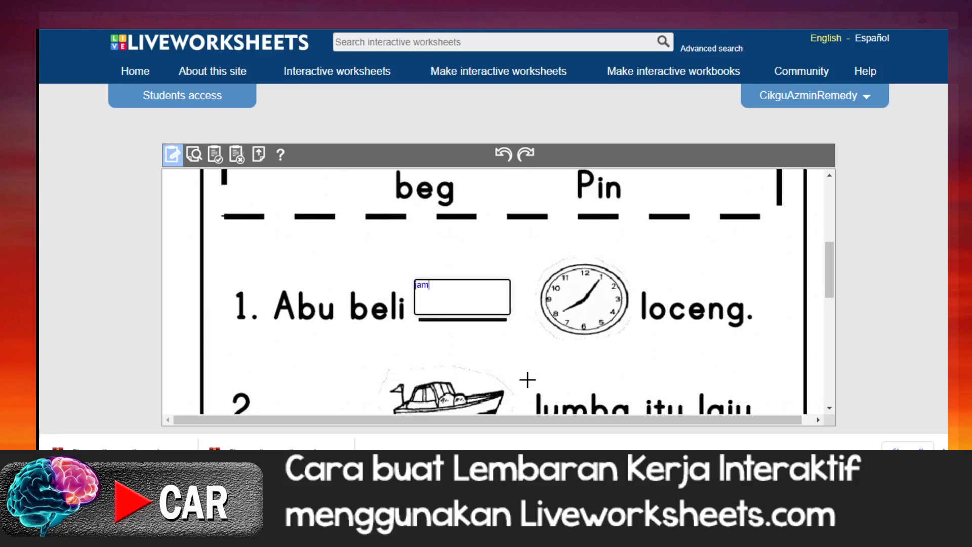
{"action": "left_click", "coordinate": [462, 298]}
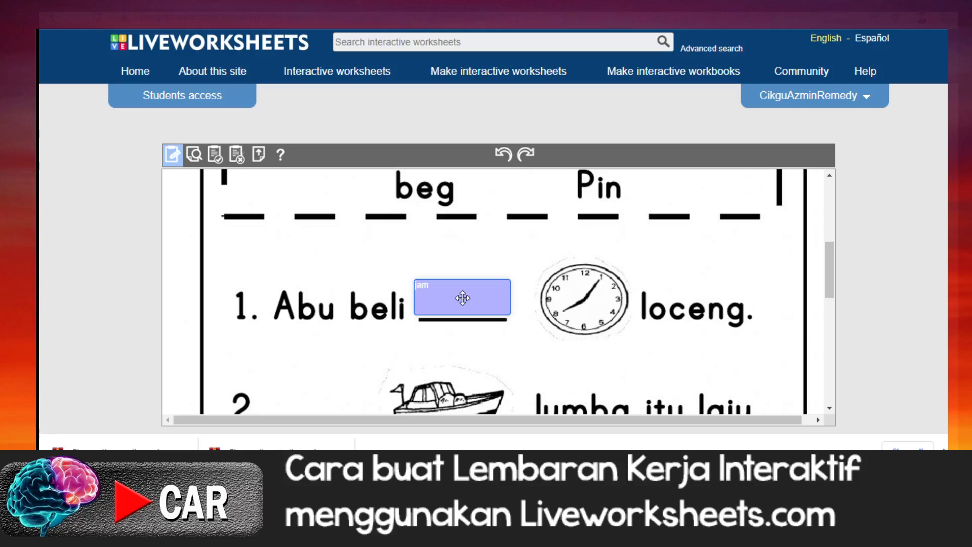
{"action": "left_click_drag", "start_coordinate": [463, 297], "coordinate": [463, 298]}
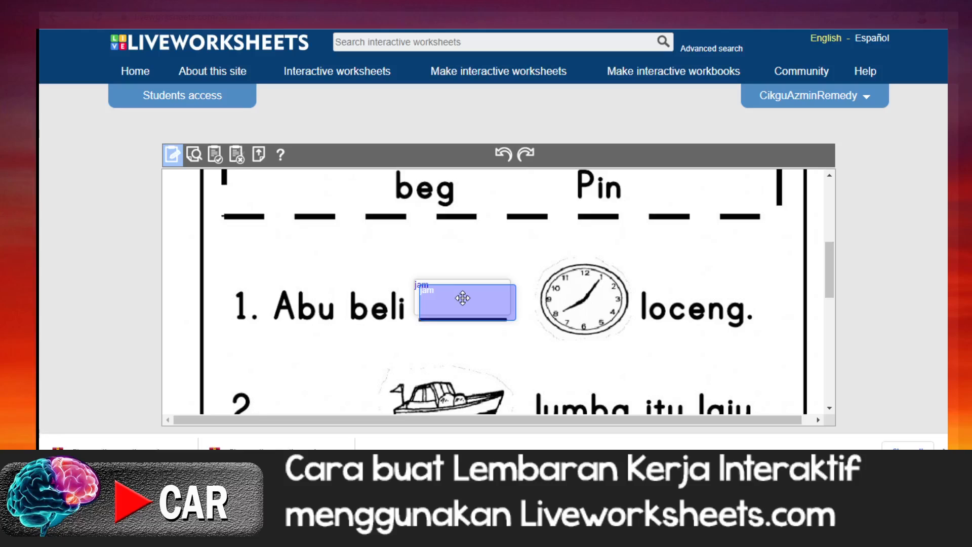
{"action": "key", "text": "ctrl+v"}
{"action": "key", "text": "ctrl+v"}
{"action": "key", "text": "ctrl+v"}
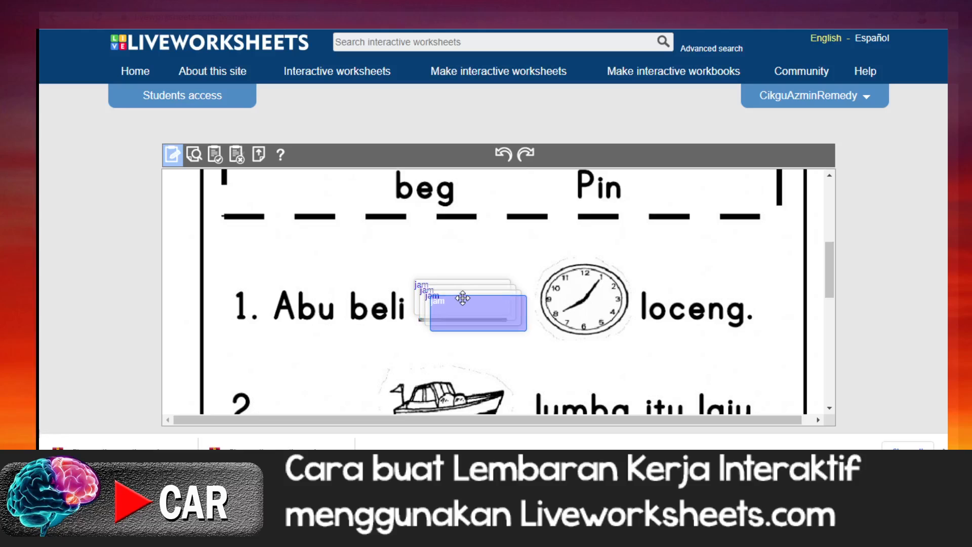
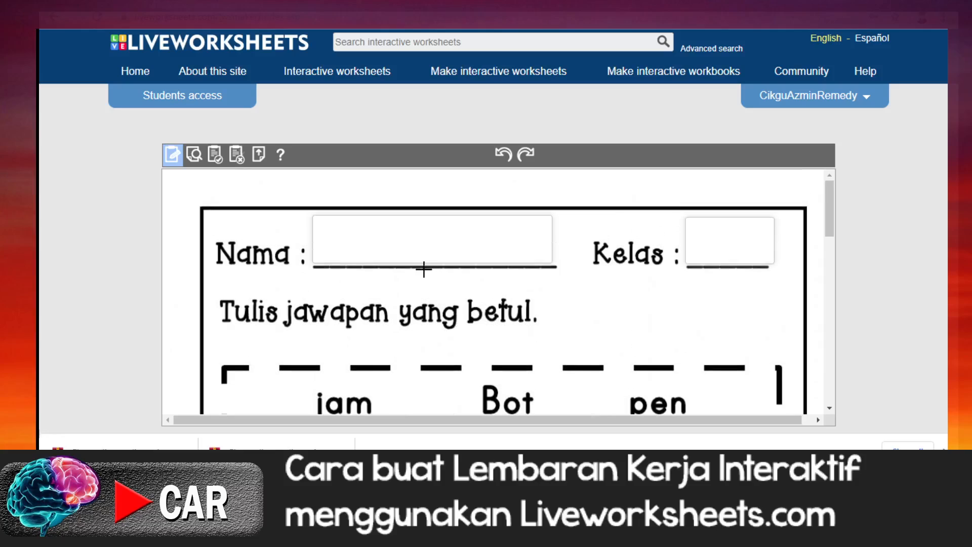
Step: Review the answer boxes and their entered answers throughout the worksheet
{"action": "scroll", "coordinate": [539, 329], "scroll_direction": "down", "scroll_amount": 4}
{"action": "scroll", "coordinate": [524, 348], "scroll_direction": "down", "scroll_amount": 3}
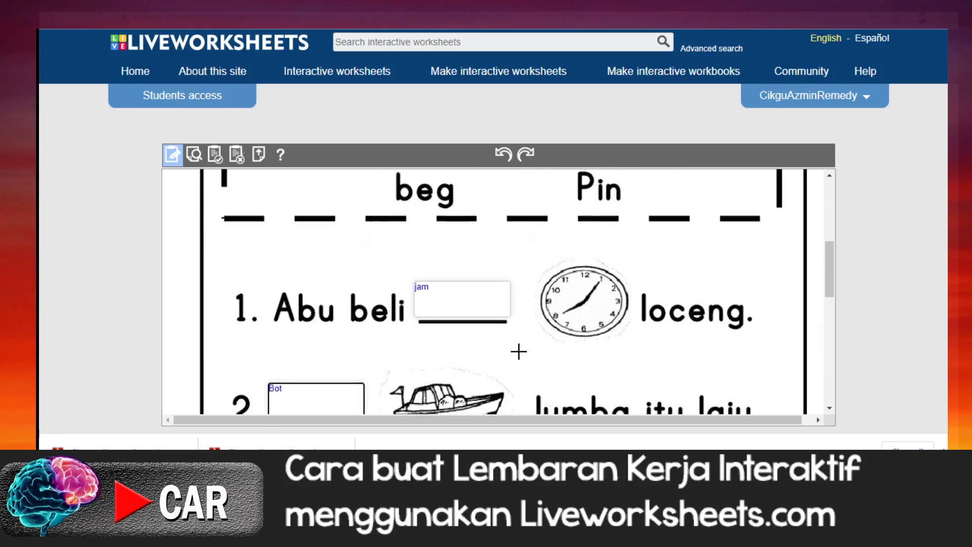
{"action": "scroll", "coordinate": [451, 298], "scroll_direction": "down", "scroll_amount": 3}
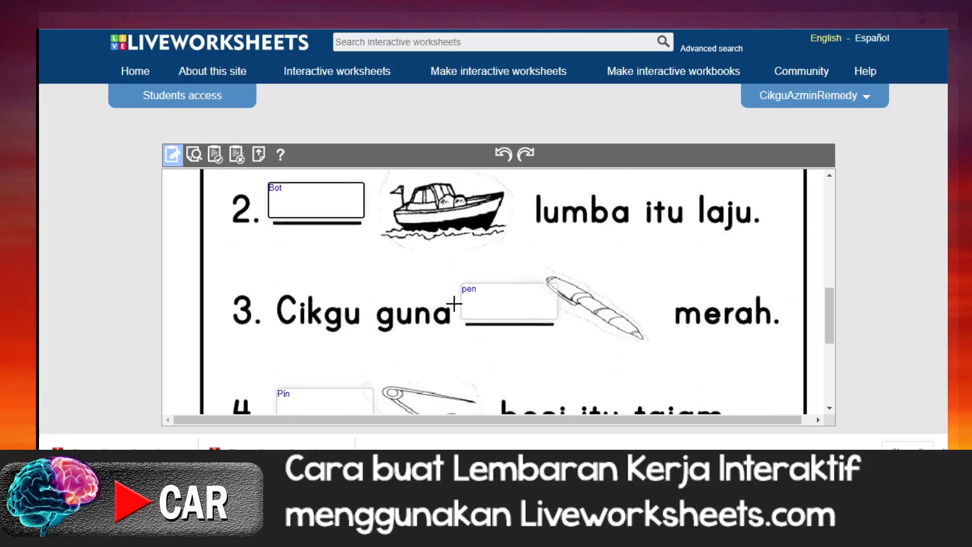
{"action": "scroll", "coordinate": [450, 319], "scroll_direction": "down", "scroll_amount": 2}
{"action": "scroll", "coordinate": [450, 322], "scroll_direction": "up", "scroll_amount": 2}
{"action": "scroll", "coordinate": [450, 322], "scroll_direction": "up", "scroll_amount": 4}
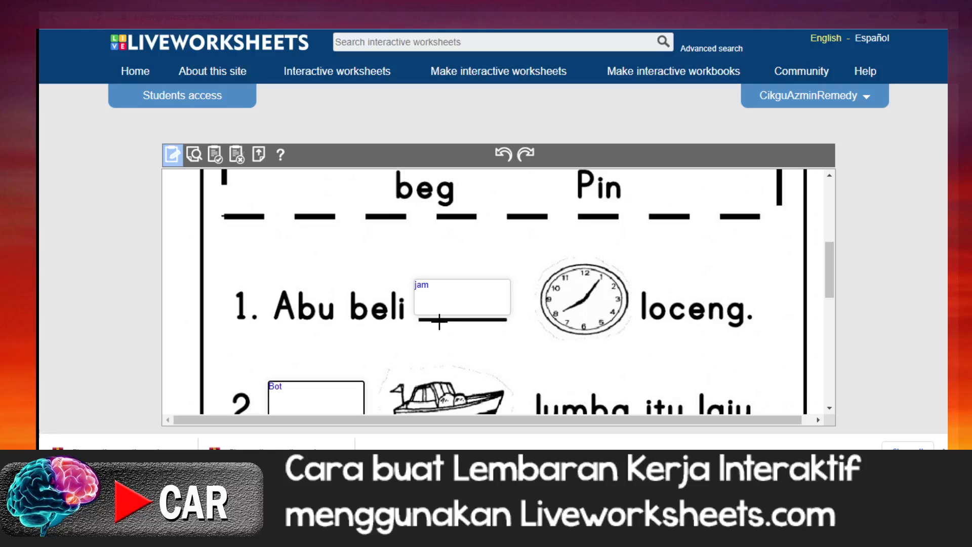
{"action": "scroll", "coordinate": [399, 297], "scroll_direction": "up", "scroll_amount": 5}
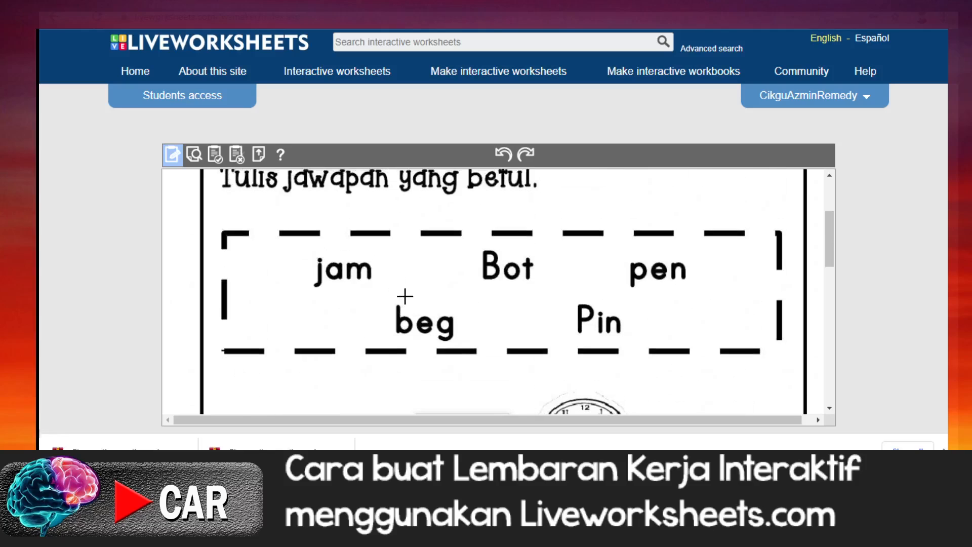
{"action": "scroll", "coordinate": [399, 297], "scroll_direction": "up", "scroll_amount": 3}
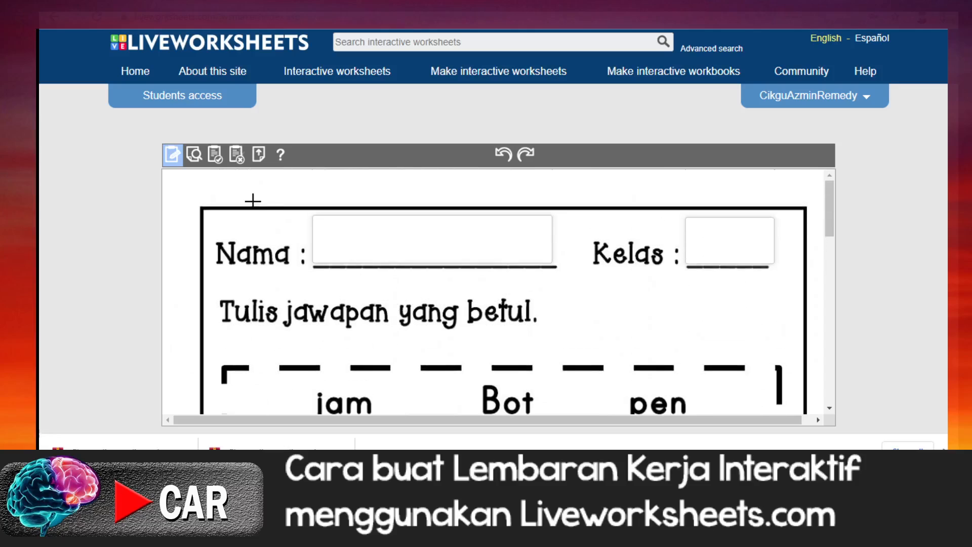
Step: Preview the worksheet and enter the student's name in the Nama box
{"action": "left_click", "coordinate": [192, 157]}
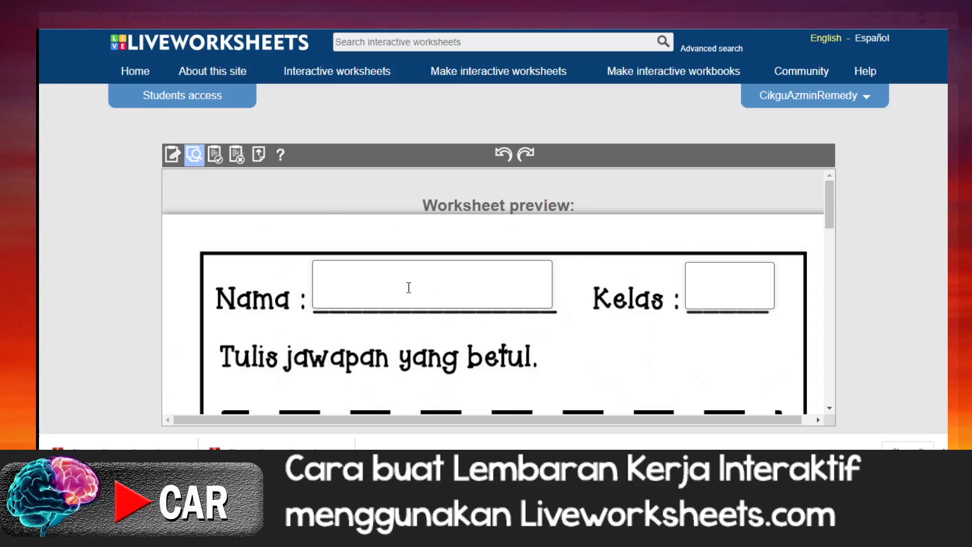
{"action": "left_click", "coordinate": [342, 296]}
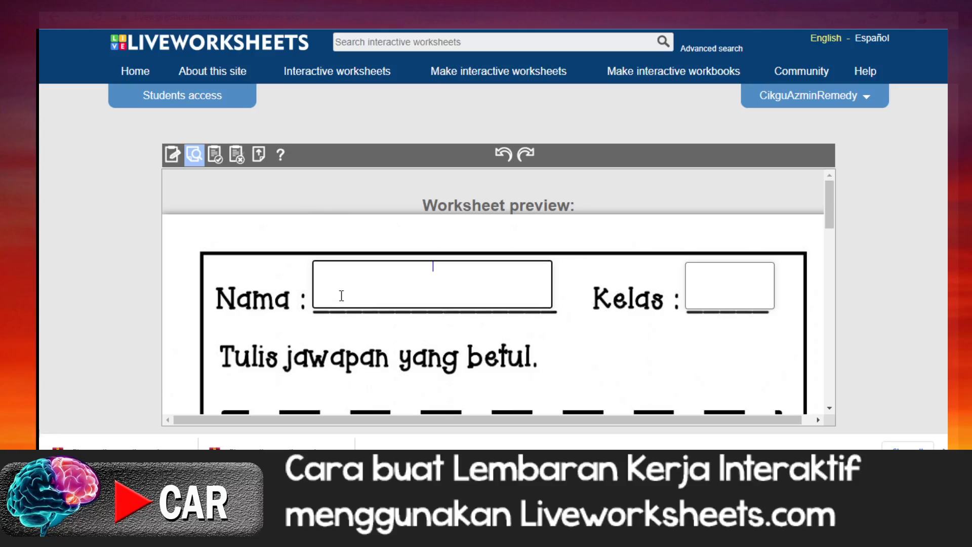
Step: Open the text box style for the name in the Nama box and set its font to Fredoka One
{"action": "left_click_drag", "start_coordinate": [459, 267], "coordinate": [409, 268]}
{"action": "right_click", "coordinate": [427, 270]}
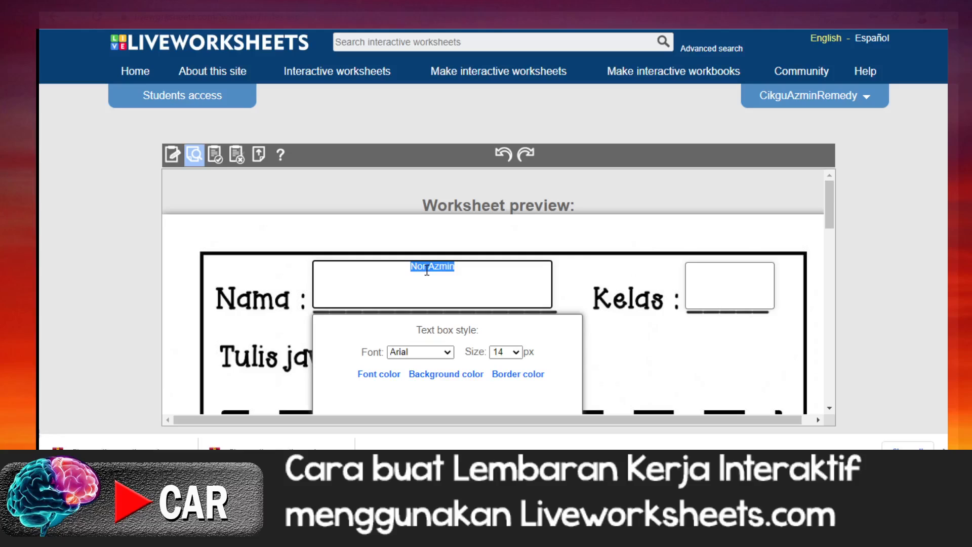
{"action": "left_click", "coordinate": [447, 353]}
{"action": "scroll", "coordinate": [455, 341], "scroll_direction": "down", "scroll_amount": 1}
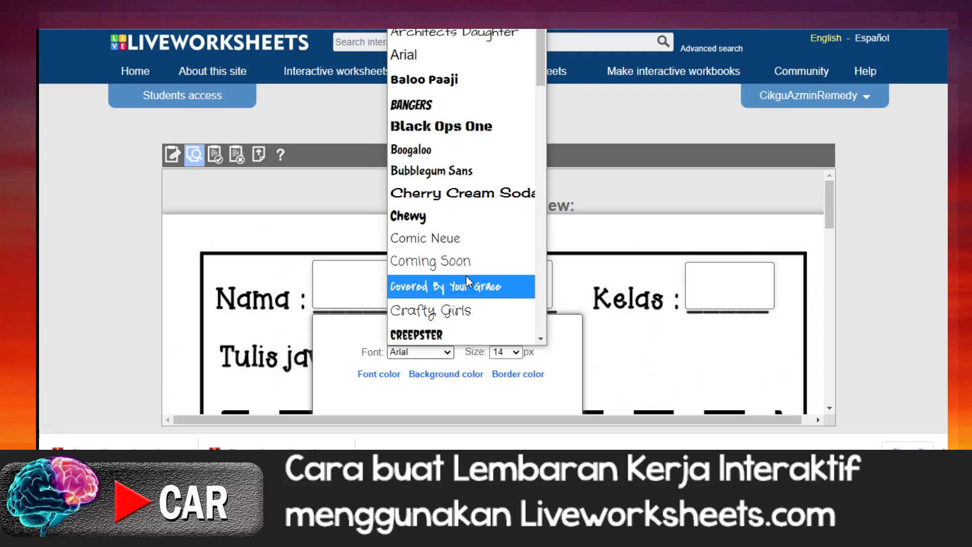
{"action": "scroll", "coordinate": [466, 275], "scroll_direction": "down", "scroll_amount": 3}
{"action": "left_click", "coordinate": [426, 221]}
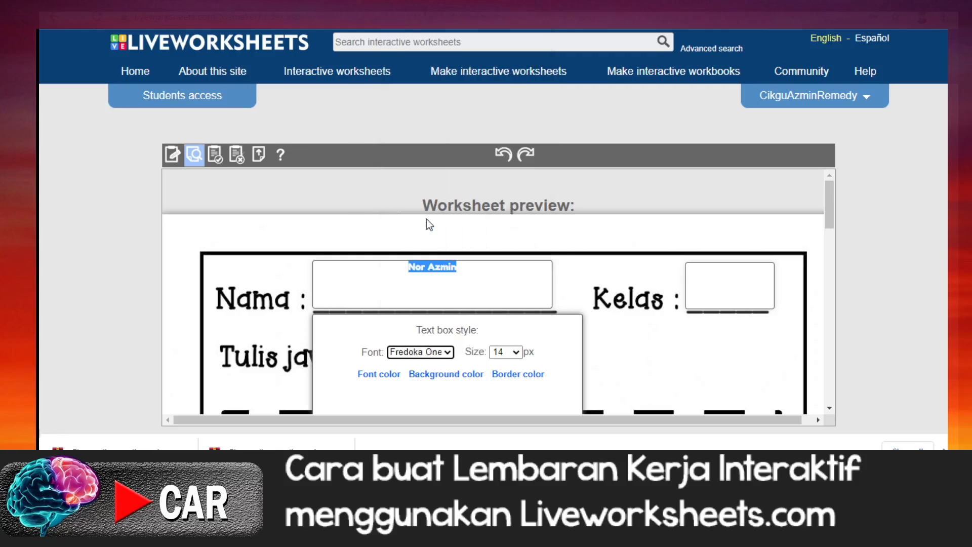
Step: Try font sizes 36, 40 and 50 px on the Nama box text and settle on 36 px
{"action": "left_click", "coordinate": [517, 352]}
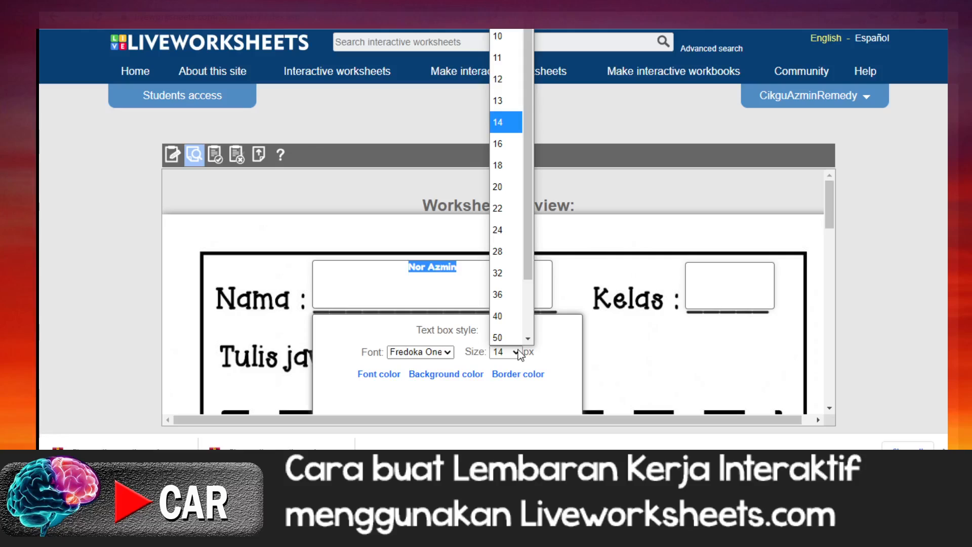
{"action": "left_click", "coordinate": [509, 292]}
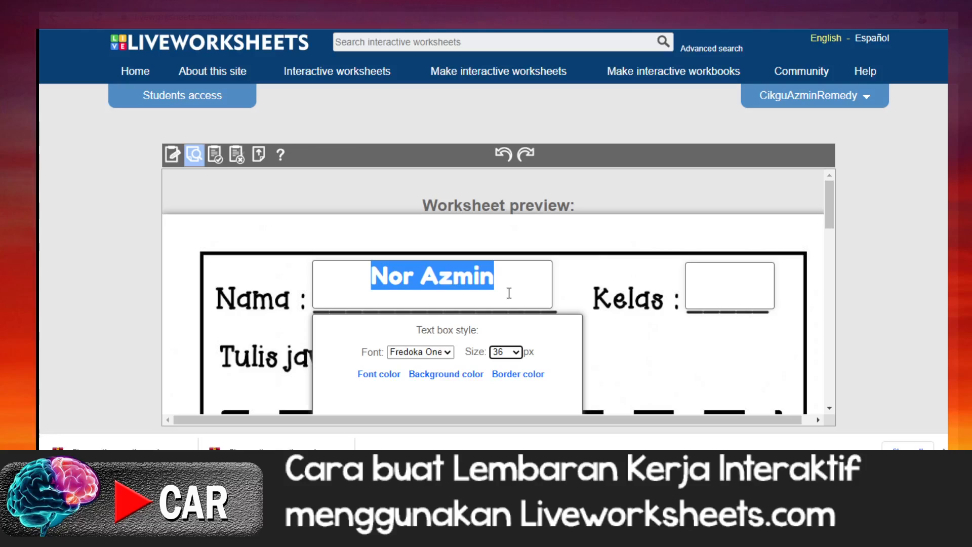
{"action": "left_click", "coordinate": [512, 352]}
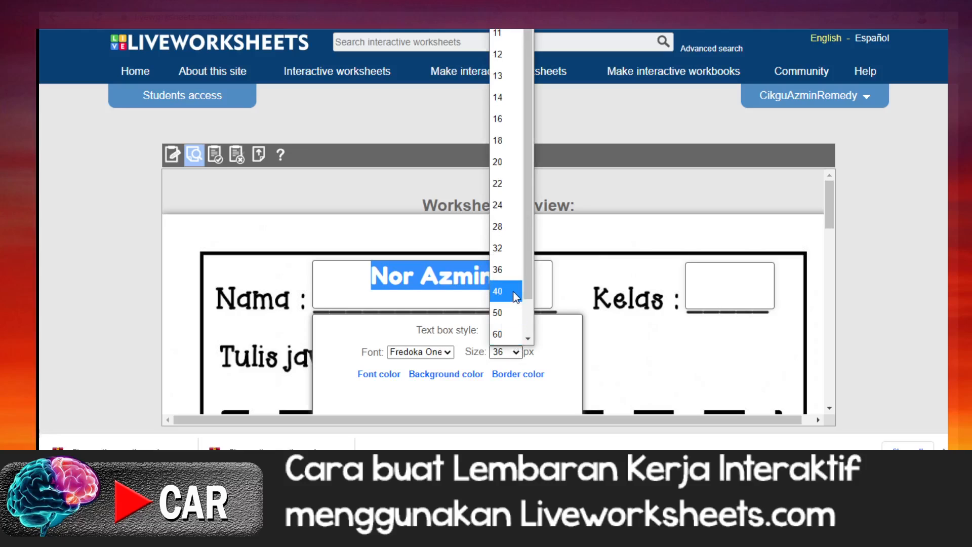
{"action": "left_click", "coordinate": [514, 293]}
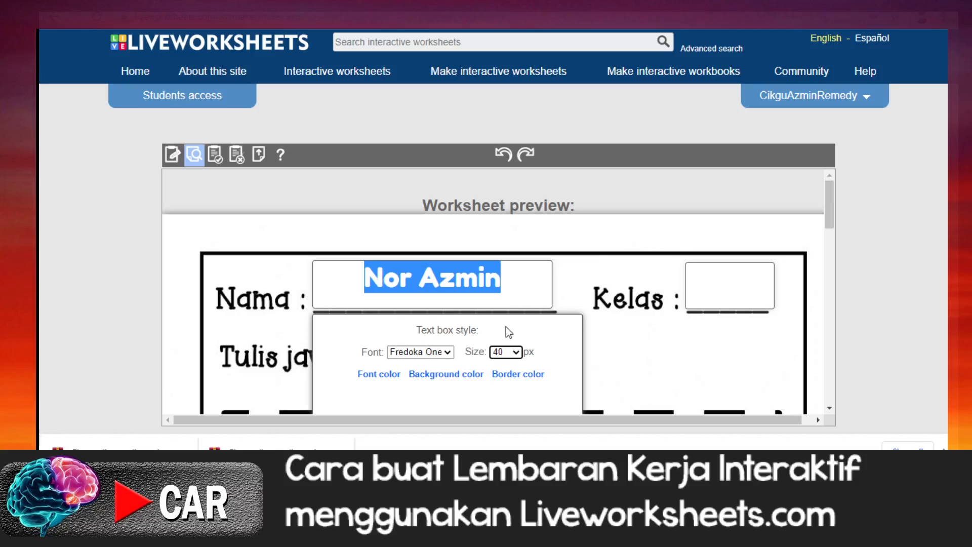
{"action": "left_click", "coordinate": [516, 352]}
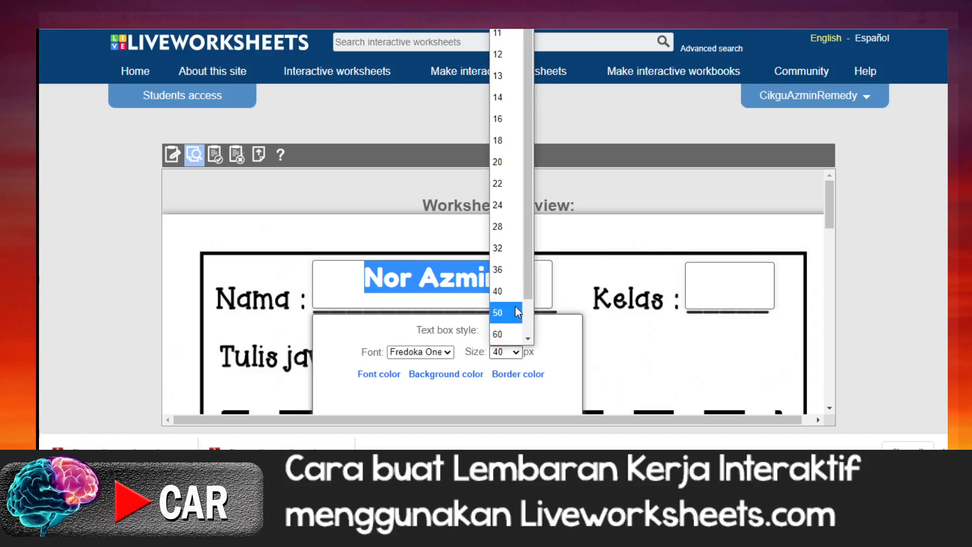
{"action": "left_click", "coordinate": [509, 314]}
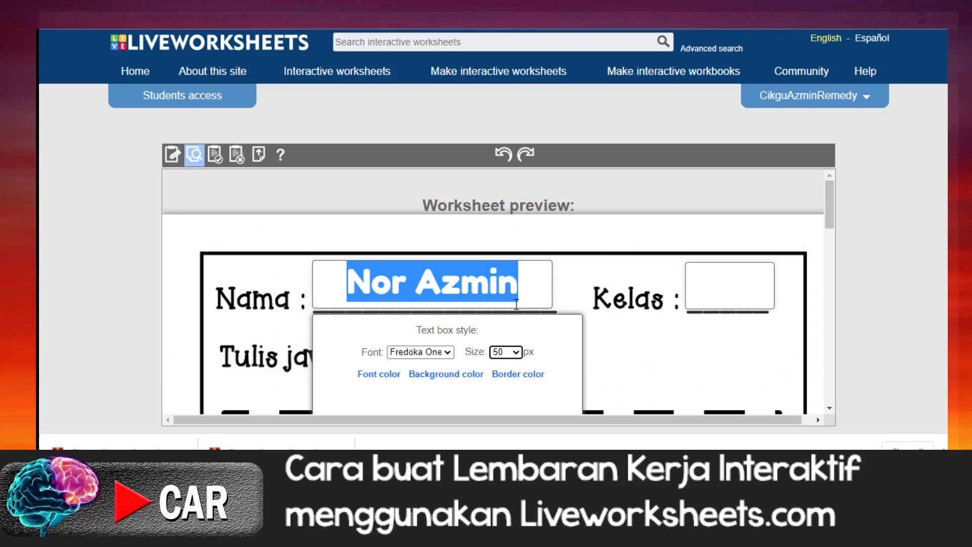
{"action": "left_click", "coordinate": [515, 352]}
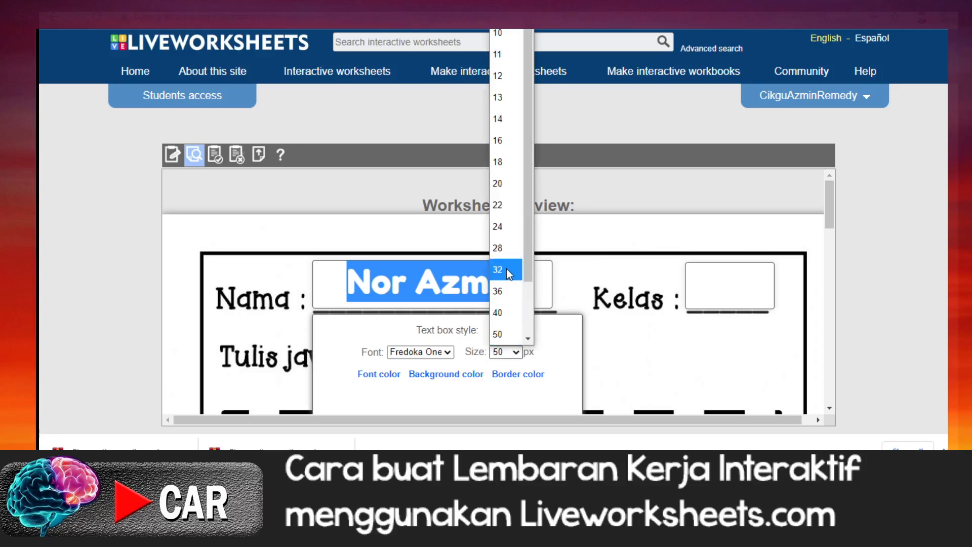
{"action": "left_click", "coordinate": [502, 291]}
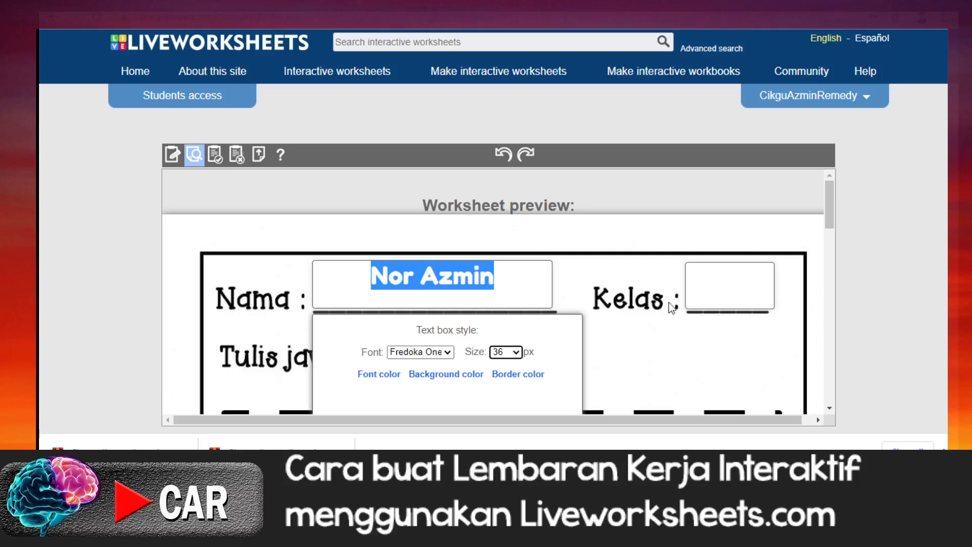
Step: Apply the text box style to the whole worksheet and save the changes
{"action": "scroll", "coordinate": [551, 375], "scroll_direction": "down", "scroll_amount": 3}
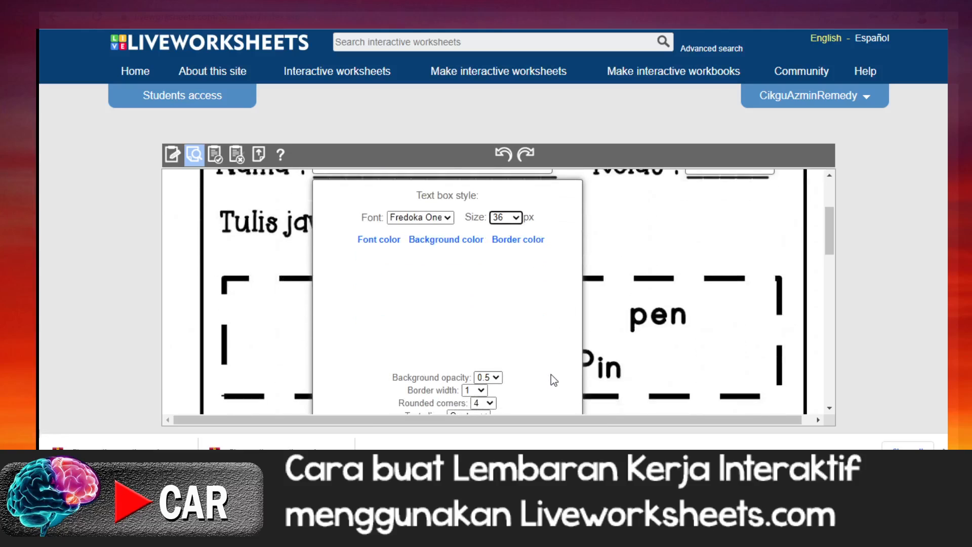
{"action": "scroll", "coordinate": [551, 375], "scroll_direction": "down", "scroll_amount": 1}
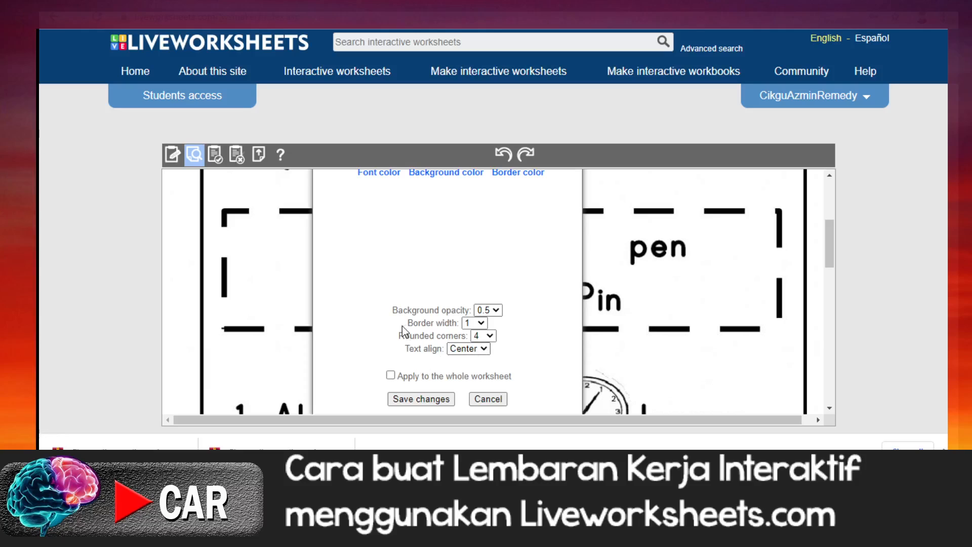
{"action": "left_click", "coordinate": [392, 377]}
{"action": "left_click", "coordinate": [414, 399]}
Step: Enter 2G in the Kelas box of the worksheet preview
{"action": "scroll", "coordinate": [504, 387], "scroll_direction": "up", "scroll_amount": 3}
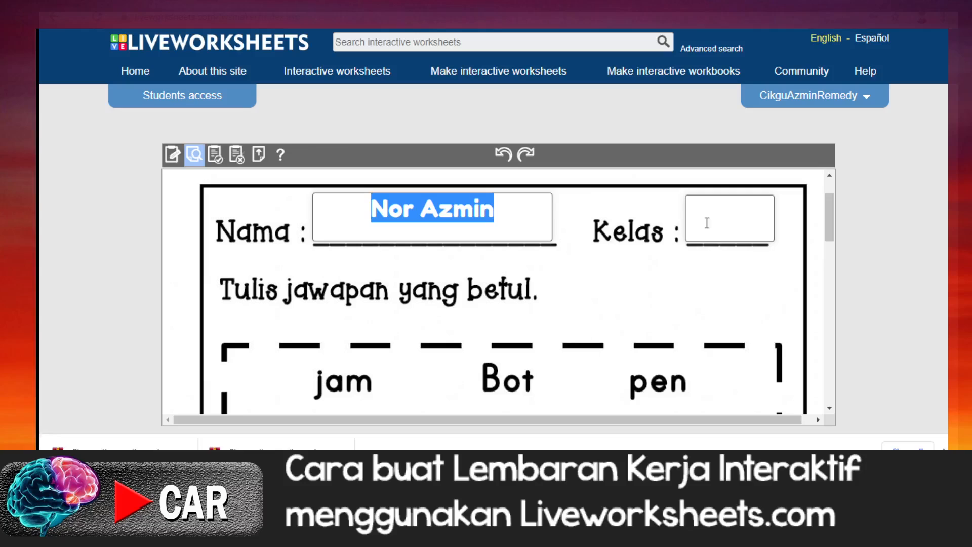
{"action": "left_click", "coordinate": [702, 217]}
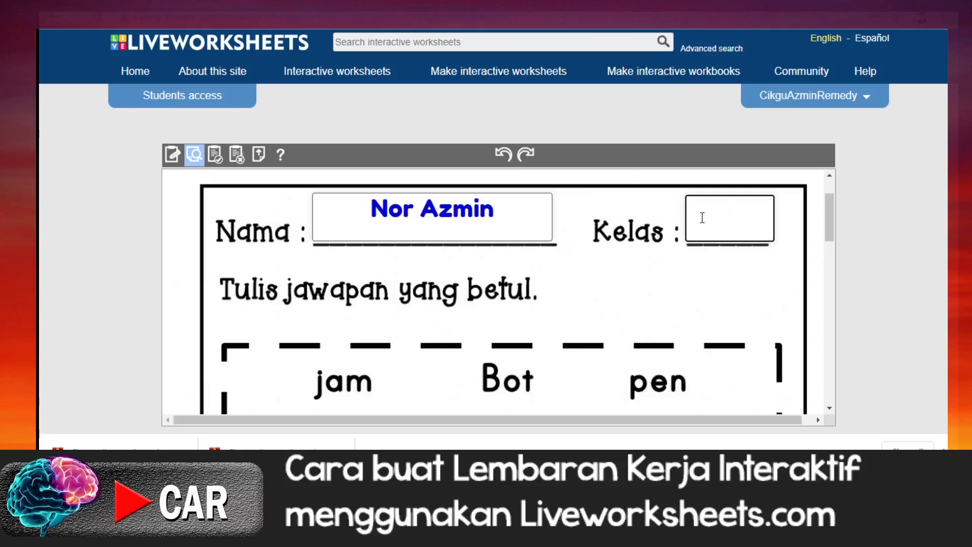
{"action": "type", "text": "2G"}
Step: Fill in jam as the answer in sentence 1 and Bot in sentence 2 of the preview
{"action": "scroll", "coordinate": [673, 283], "scroll_direction": "down", "scroll_amount": 5}
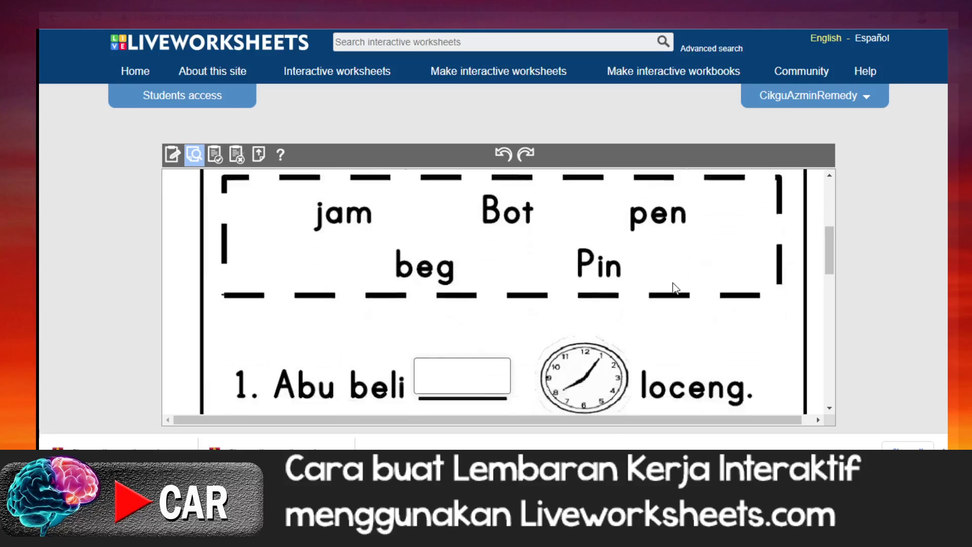
{"action": "left_click", "coordinate": [434, 282]}
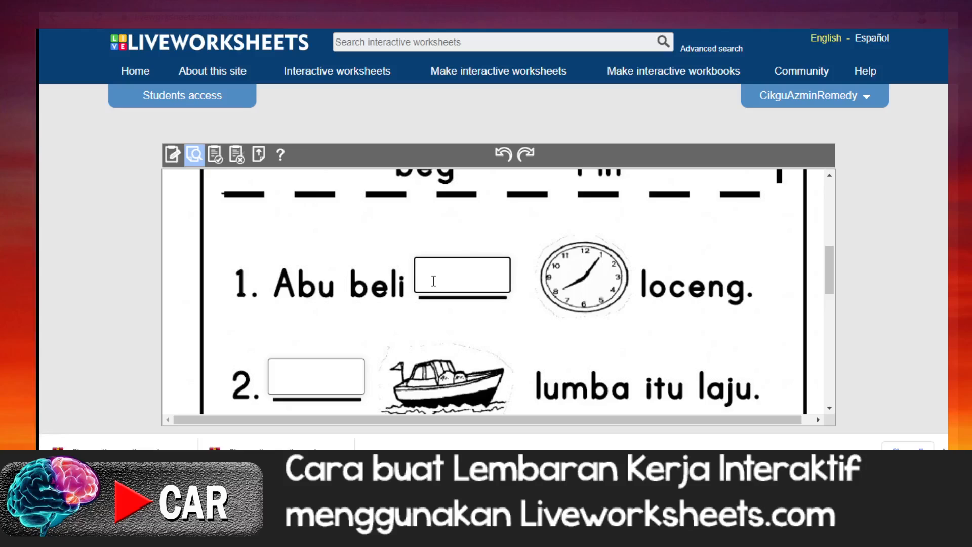
{"action": "type", "text": "jam"}
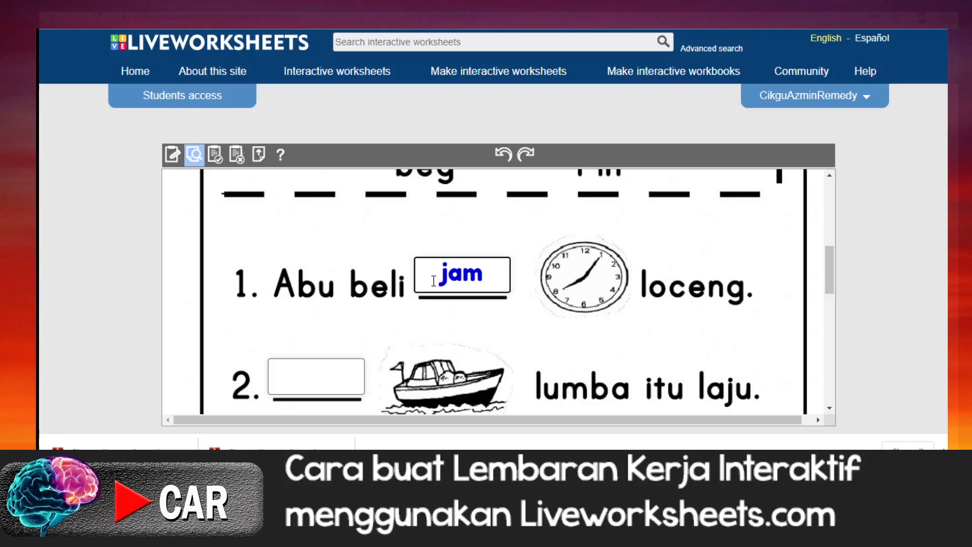
{"action": "scroll", "coordinate": [425, 289], "scroll_direction": "down", "scroll_amount": 2}
{"action": "left_click", "coordinate": [325, 308]}
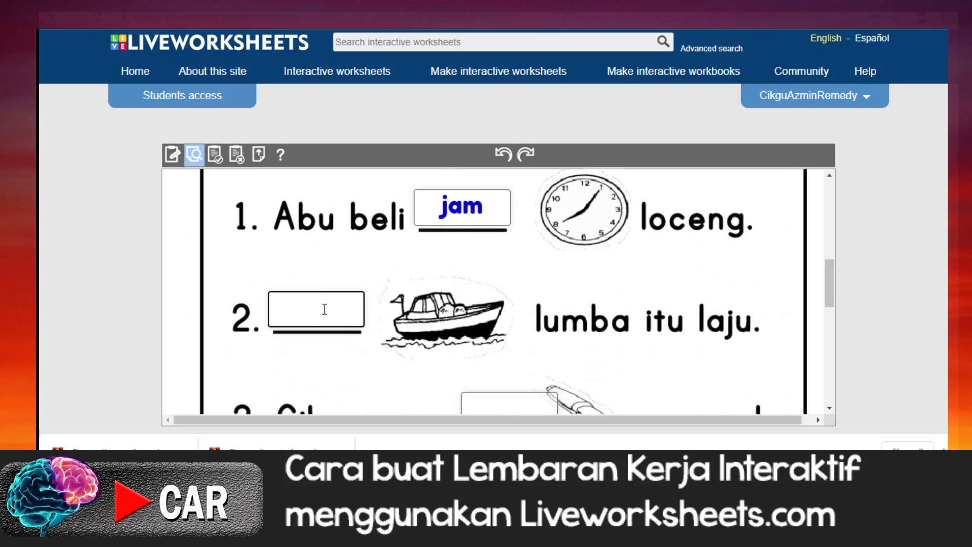
{"action": "type", "text": "Bot"}
Step: Fill in pen as the answer in sentence 3 and pin in sentence 4 of the preview
{"action": "scroll", "coordinate": [332, 309], "scroll_direction": "down", "scroll_amount": 2}
{"action": "left_click", "coordinate": [517, 348]}
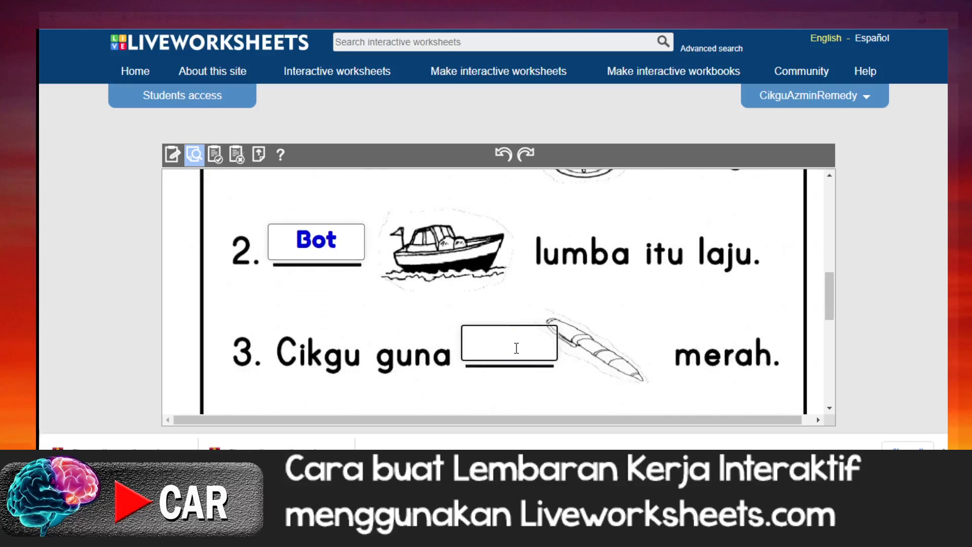
{"action": "type", "text": "P"}
{"action": "key", "text": "BackSpace"}
{"action": "type", "text": "pen"}
{"action": "scroll", "coordinate": [516, 347], "scroll_direction": "down", "scroll_amount": 4}
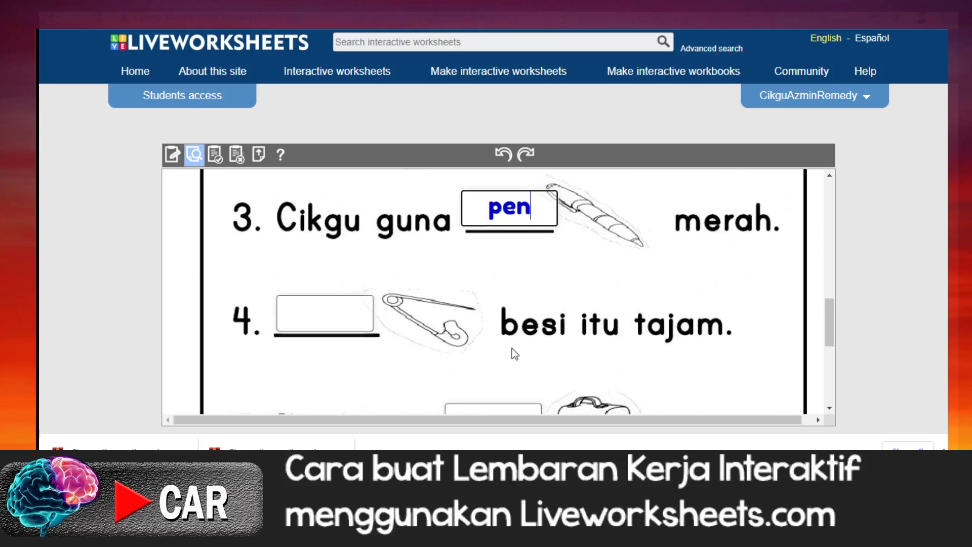
{"action": "left_click", "coordinate": [333, 319]}
{"action": "type", "text": "pin"}
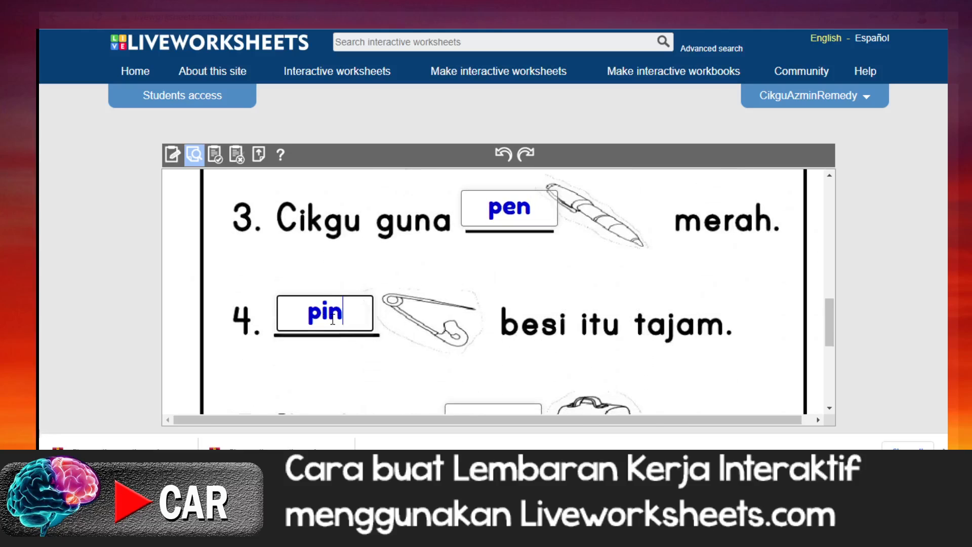
Step: Fill in beg as the answer in sentence 5 and capitalize the sentence 4 answer to Pin
{"action": "scroll", "coordinate": [337, 323], "scroll_direction": "down", "scroll_amount": 3}
{"action": "left_click", "coordinate": [466, 346]}
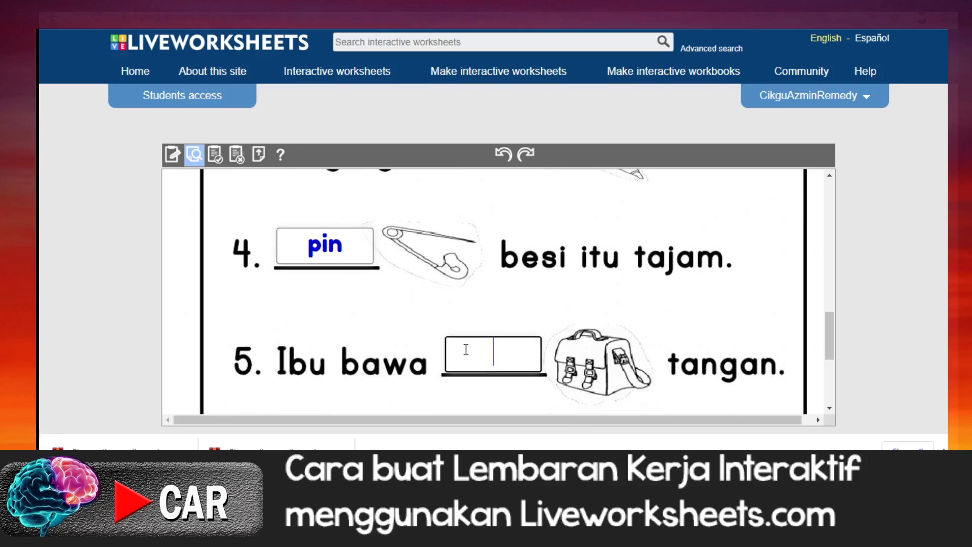
{"action": "type", "text": "beg"}
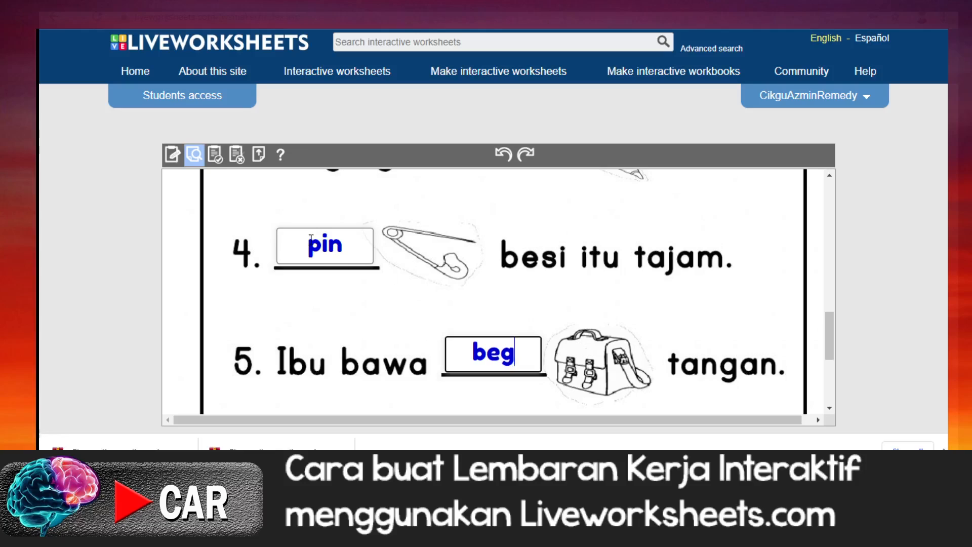
{"action": "left_click", "coordinate": [322, 246]}
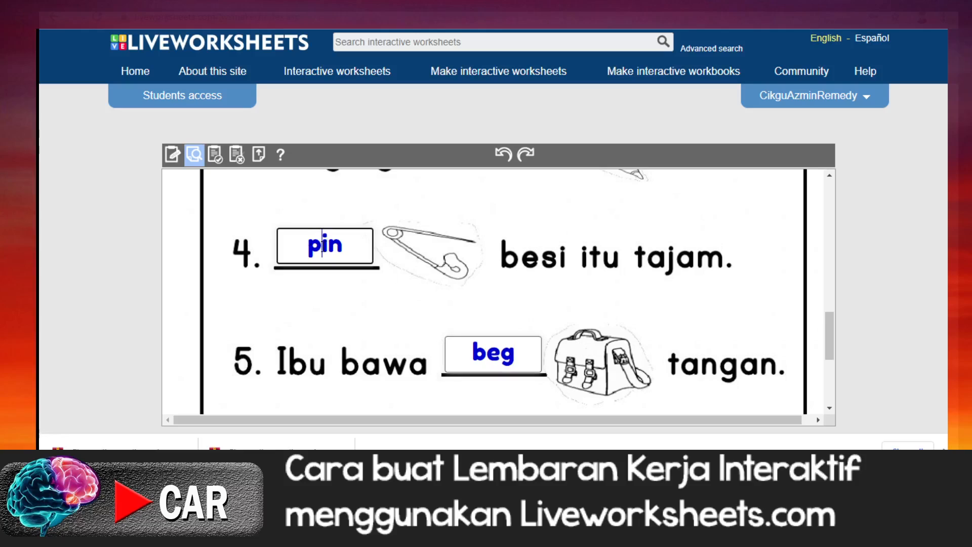
{"action": "key", "text": "BackSpace"}
{"action": "type", "text": "P"}
Step: Finish the previewed worksheet to have its answers graded and view the score at its beginning
{"action": "scroll", "coordinate": [403, 318], "scroll_direction": "down", "scroll_amount": 2}
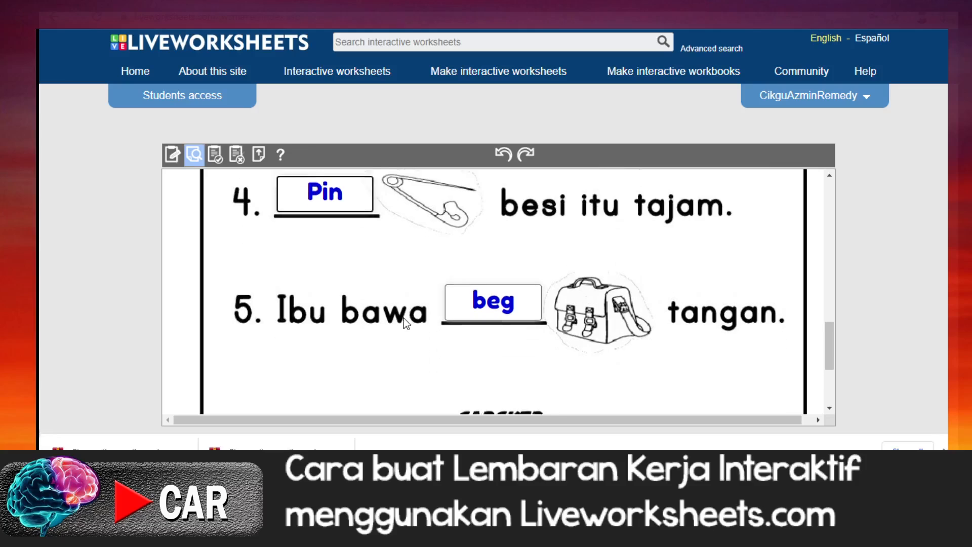
{"action": "scroll", "coordinate": [403, 318], "scroll_direction": "down", "scroll_amount": 2}
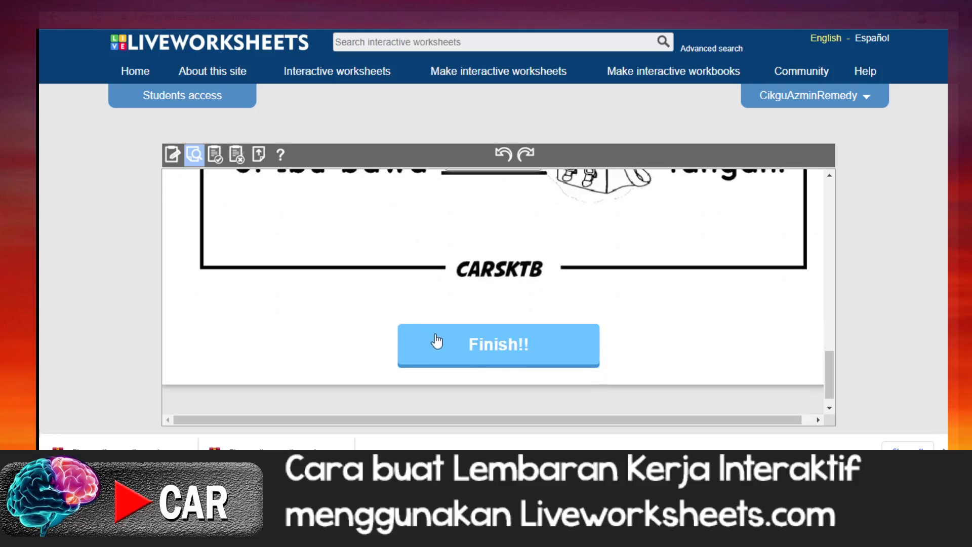
{"action": "left_click", "coordinate": [505, 346]}
{"action": "scroll", "coordinate": [500, 340], "scroll_direction": "up", "scroll_amount": 6}
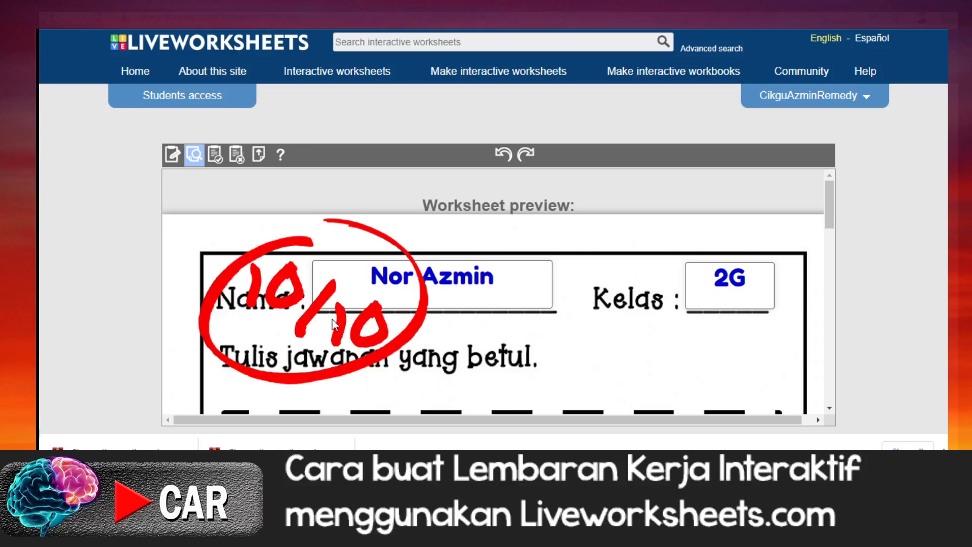
Step: Review the graded preview from the name and class fields through sentence 5, checking the score and the marking of each answer
{"action": "scroll", "coordinate": [390, 334], "scroll_direction": "down", "scroll_amount": 3}
{"action": "scroll", "coordinate": [393, 333], "scroll_direction": "up", "scroll_amount": 3}
{"action": "scroll", "coordinate": [400, 339], "scroll_direction": "down", "scroll_amount": 2}
{"action": "scroll", "coordinate": [403, 336], "scroll_direction": "down", "scroll_amount": 10}
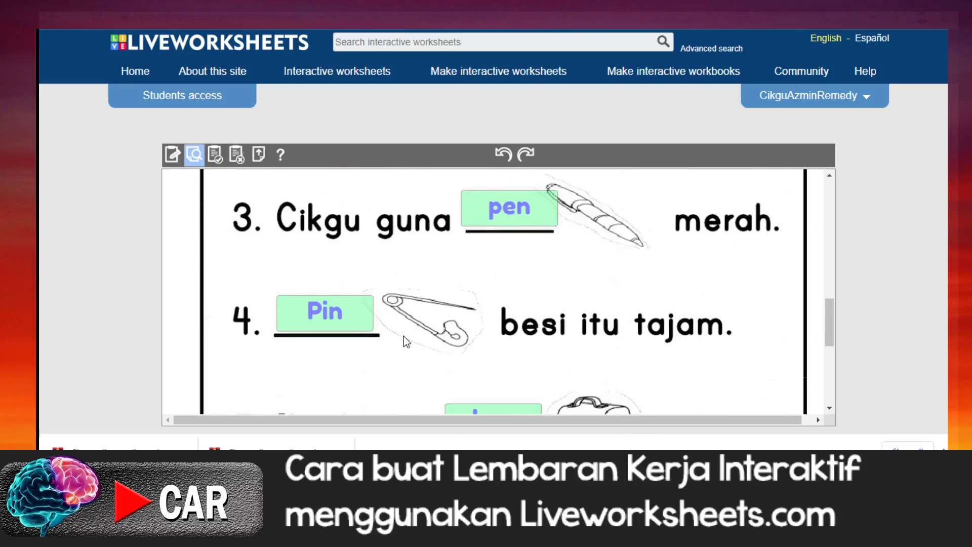
{"action": "scroll", "coordinate": [403, 337], "scroll_direction": "up", "scroll_amount": 8}
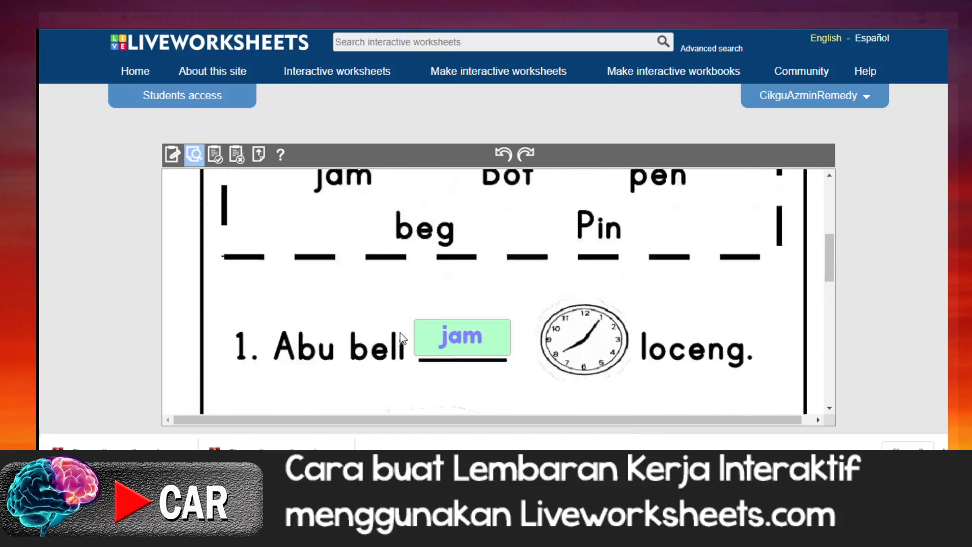
{"action": "scroll", "coordinate": [400, 334], "scroll_direction": "up", "scroll_amount": 4}
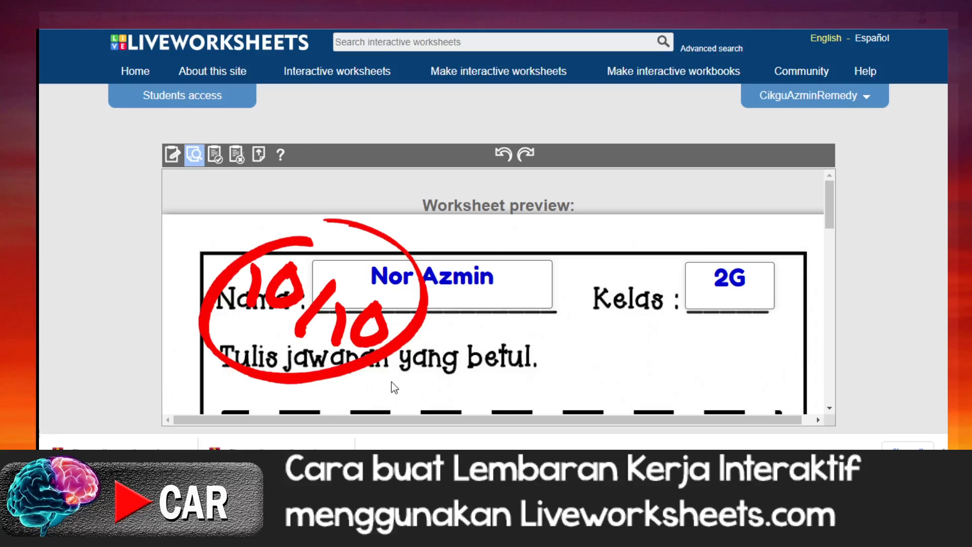
{"action": "scroll", "coordinate": [421, 388], "scroll_direction": "down", "scroll_amount": 1}
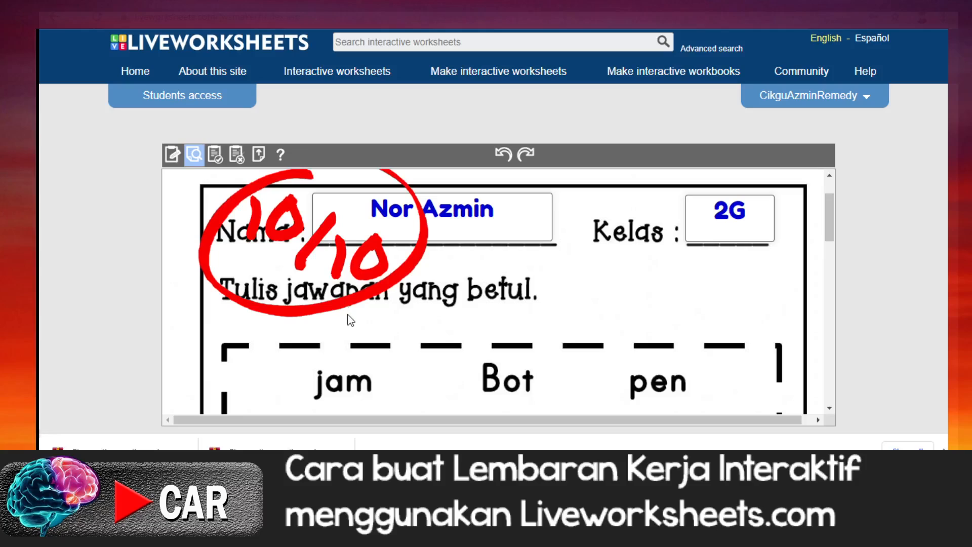
{"action": "scroll", "coordinate": [355, 324], "scroll_direction": "down", "scroll_amount": 3}
{"action": "scroll", "coordinate": [354, 324], "scroll_direction": "up", "scroll_amount": 3}
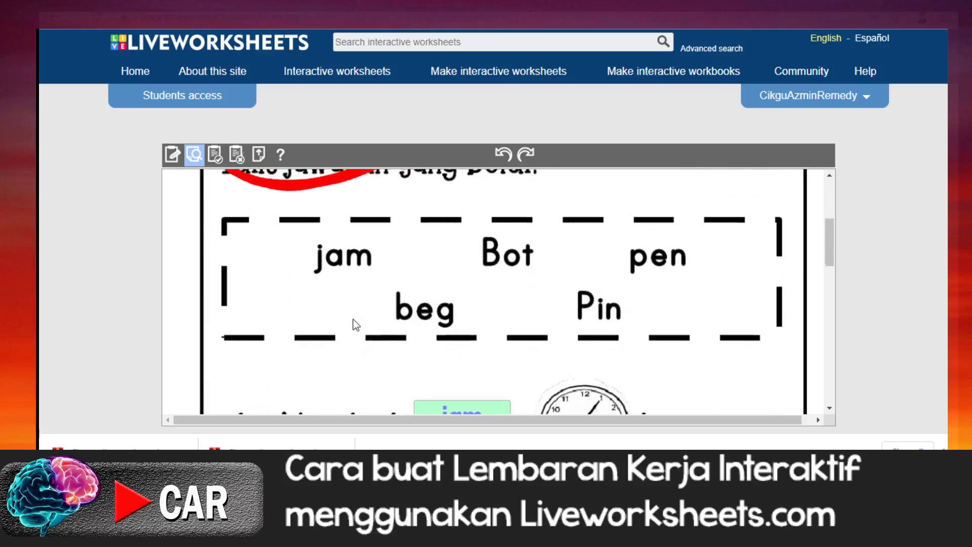
{"action": "scroll", "coordinate": [521, 354], "scroll_direction": "down", "scroll_amount": 10}
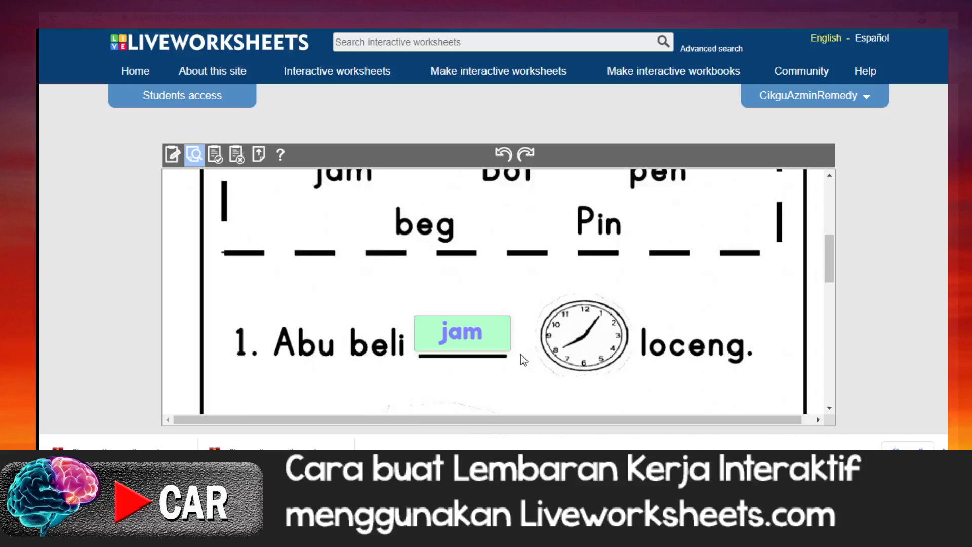
{"action": "scroll", "coordinate": [521, 354], "scroll_direction": "down", "scroll_amount": 2}
{"action": "scroll", "coordinate": [520, 354], "scroll_direction": "up", "scroll_amount": 8}
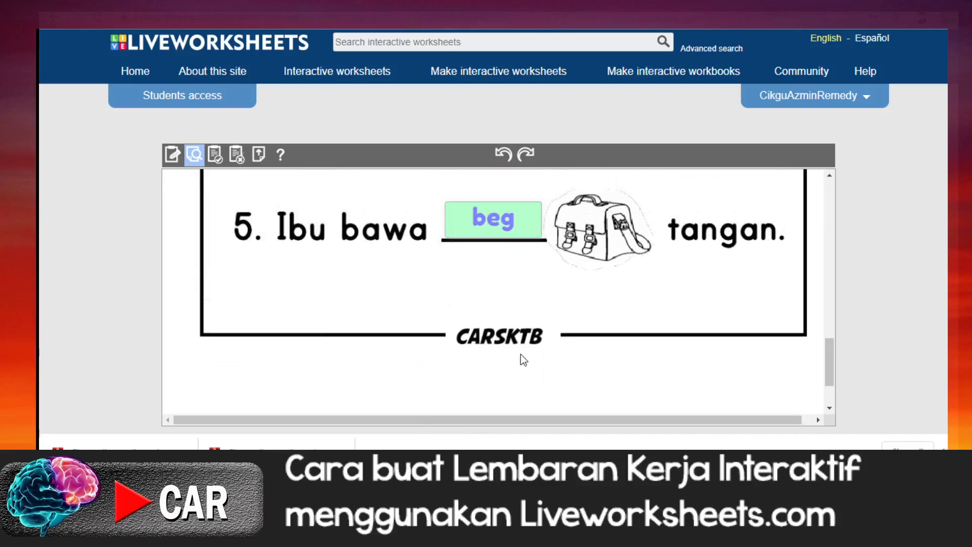
{"action": "scroll", "coordinate": [521, 354], "scroll_direction": "up", "scroll_amount": 4}
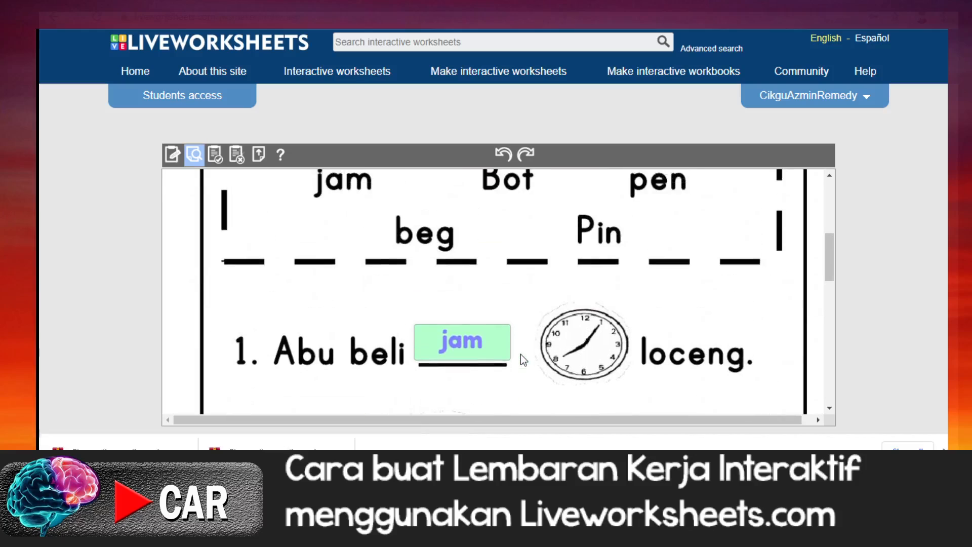
{"action": "scroll", "coordinate": [521, 359], "scroll_direction": "up", "scroll_amount": 3}
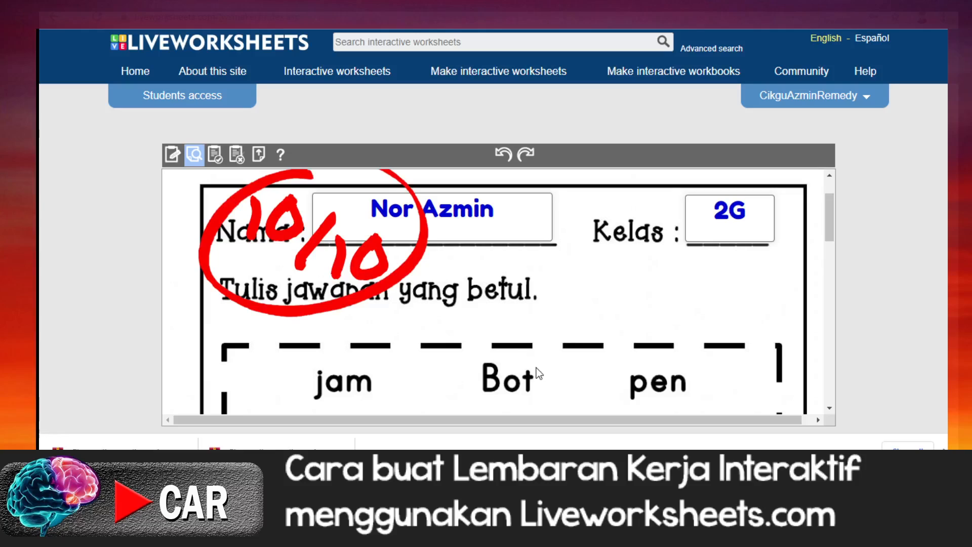
Step: Save the interactive worksheet
{"action": "left_click", "coordinate": [217, 164]}
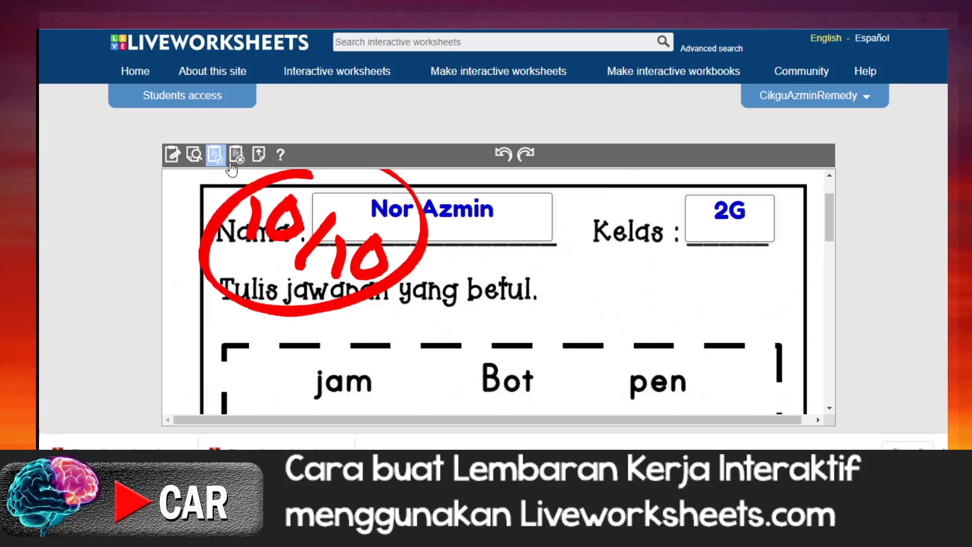
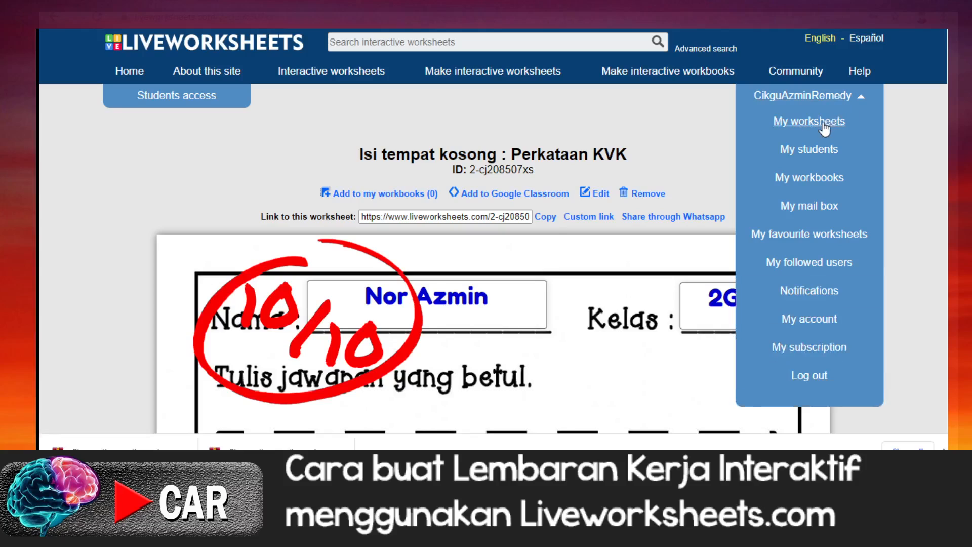
Step: Open the list of own worksheets and look over the saved private worksheet Isi tempat kosong : Perkataan KVK
{"action": "left_click", "coordinate": [815, 126]}
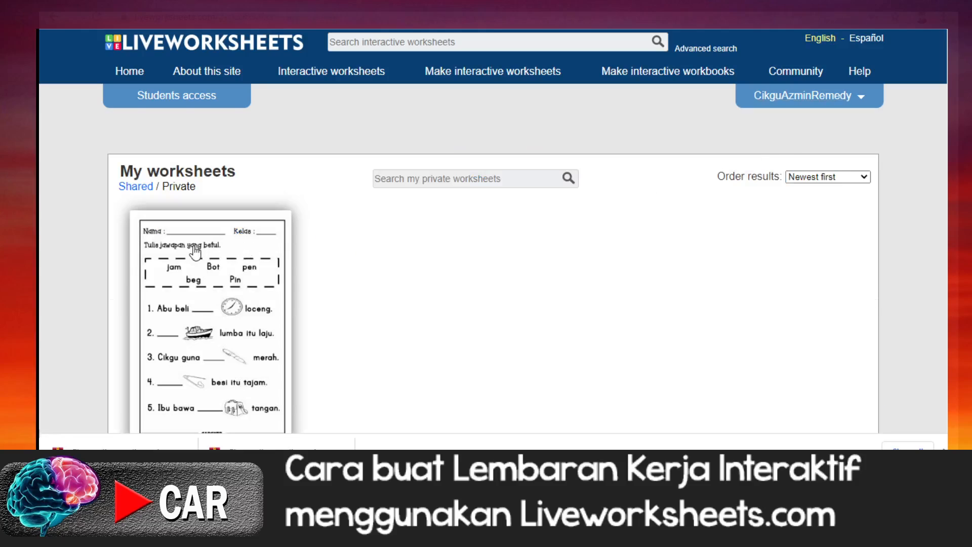
{"action": "scroll", "coordinate": [438, 305], "scroll_direction": "down", "scroll_amount": 1}
{"action": "scroll", "coordinate": [438, 305], "scroll_direction": "down", "scroll_amount": 1}
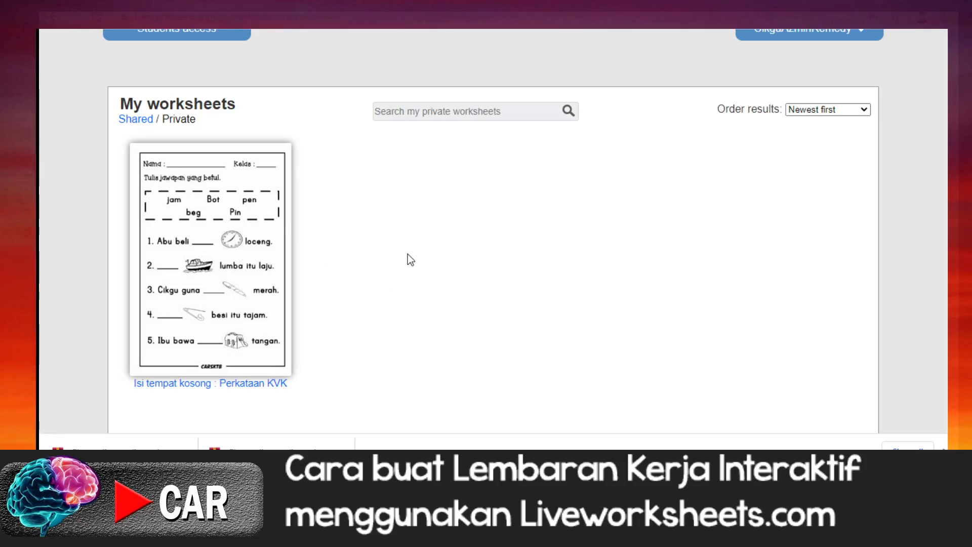
{"action": "scroll", "coordinate": [408, 255], "scroll_direction": "up", "scroll_amount": 2}
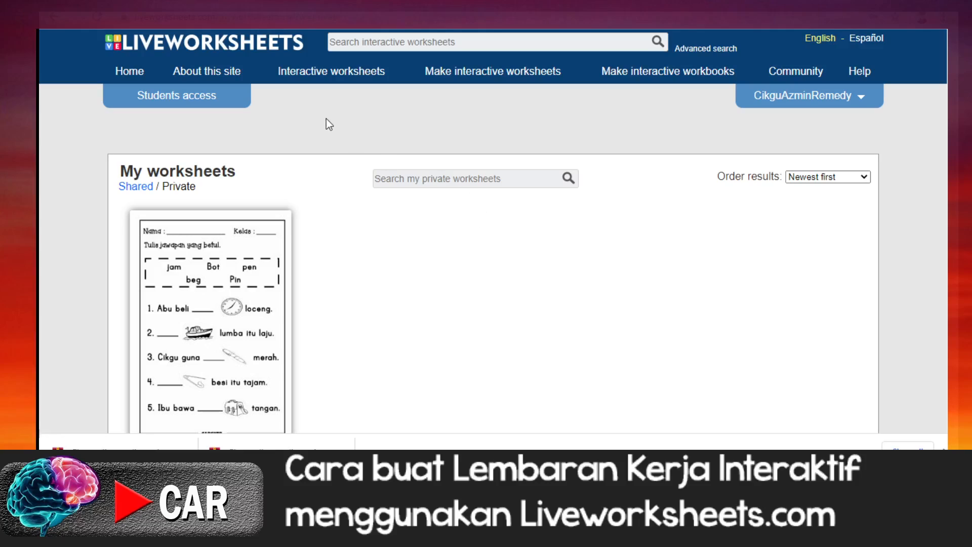
Step: Start a new interactive worksheet and upload LKI Pilih.pdf as its source file
{"action": "left_click", "coordinate": [494, 76]}
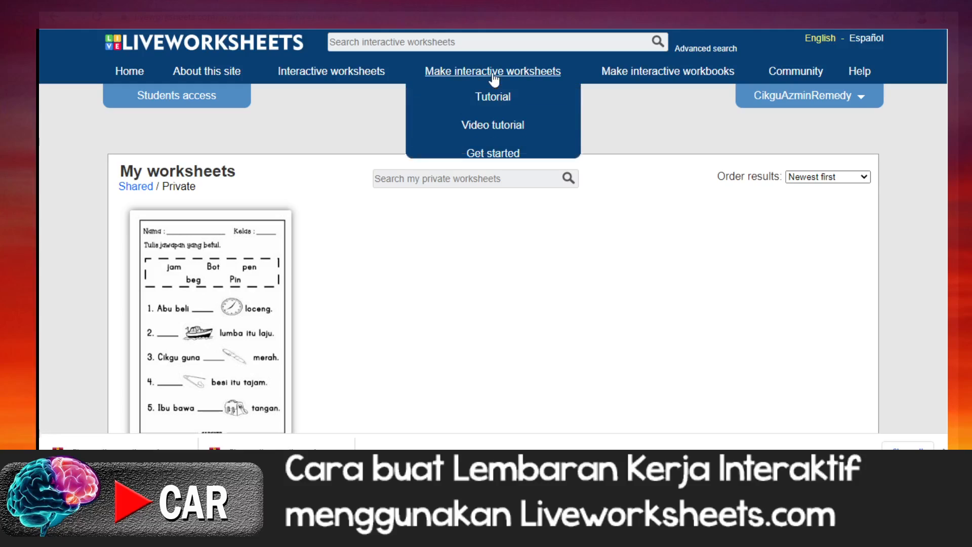
{"action": "left_click", "coordinate": [488, 154]}
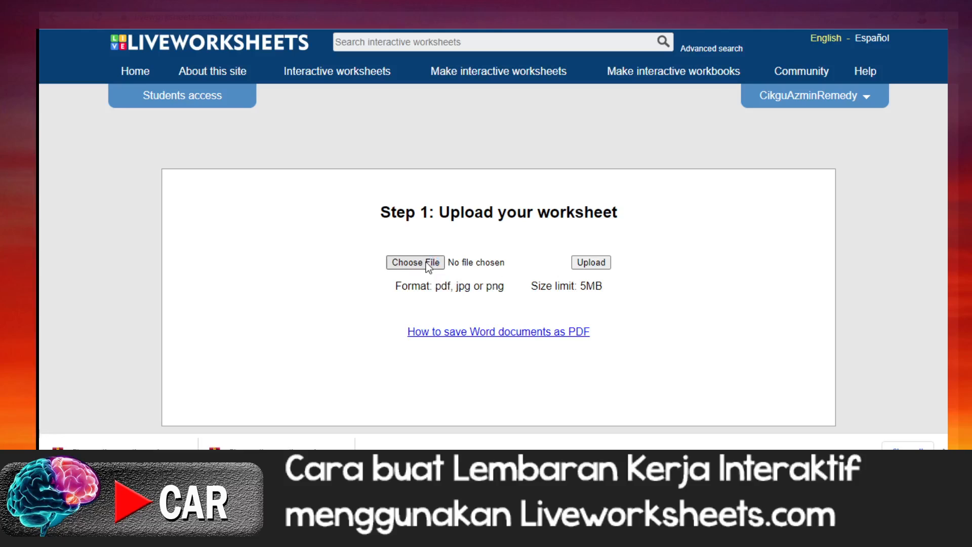
{"action": "left_click", "coordinate": [427, 262]}
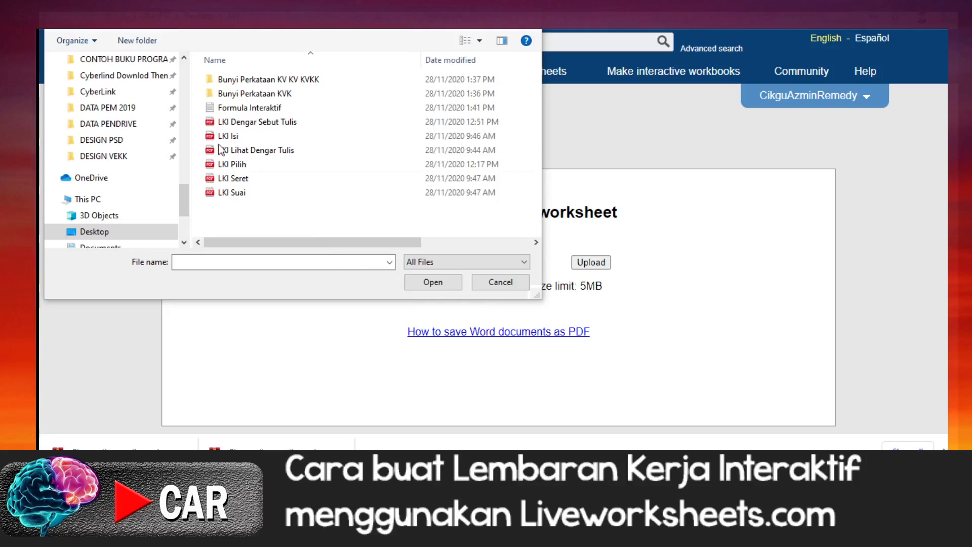
{"action": "double_click", "coordinate": [248, 108]}
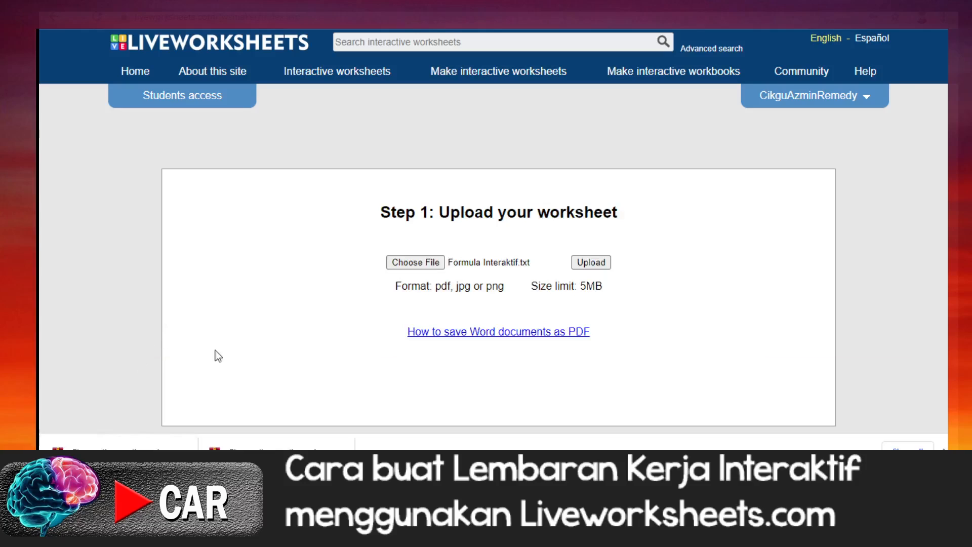
{"action": "left_click", "coordinate": [400, 262]}
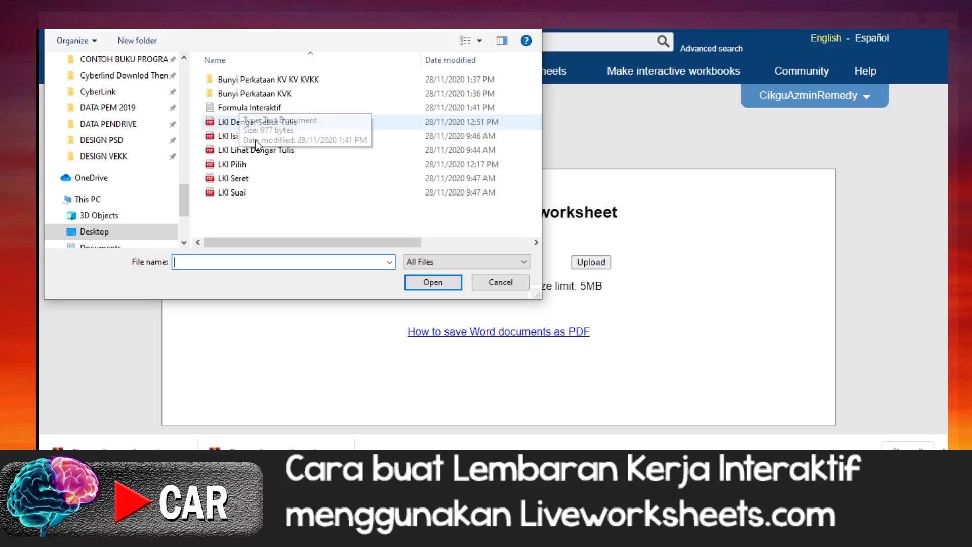
{"action": "left_click", "coordinate": [244, 167]}
{"action": "left_click", "coordinate": [431, 282]}
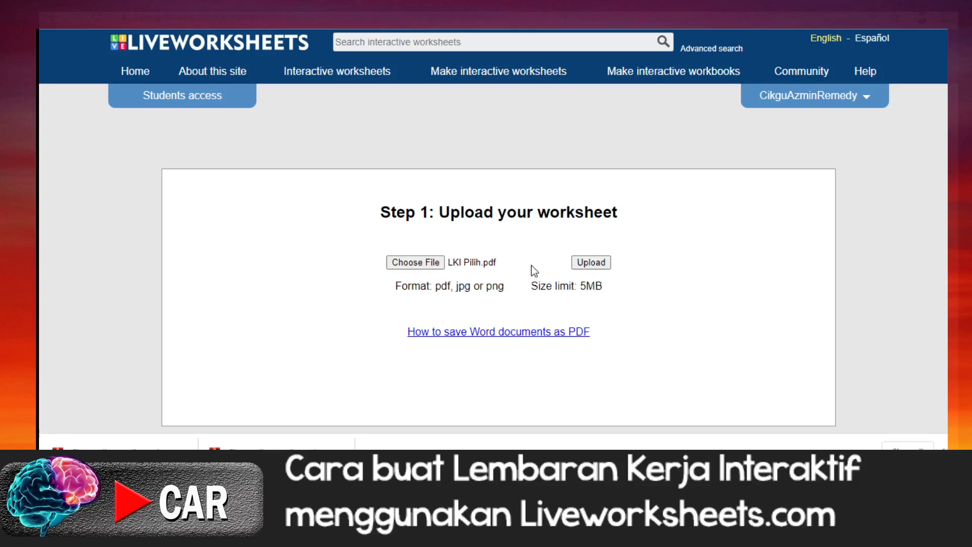
{"action": "left_click", "coordinate": [585, 264]}
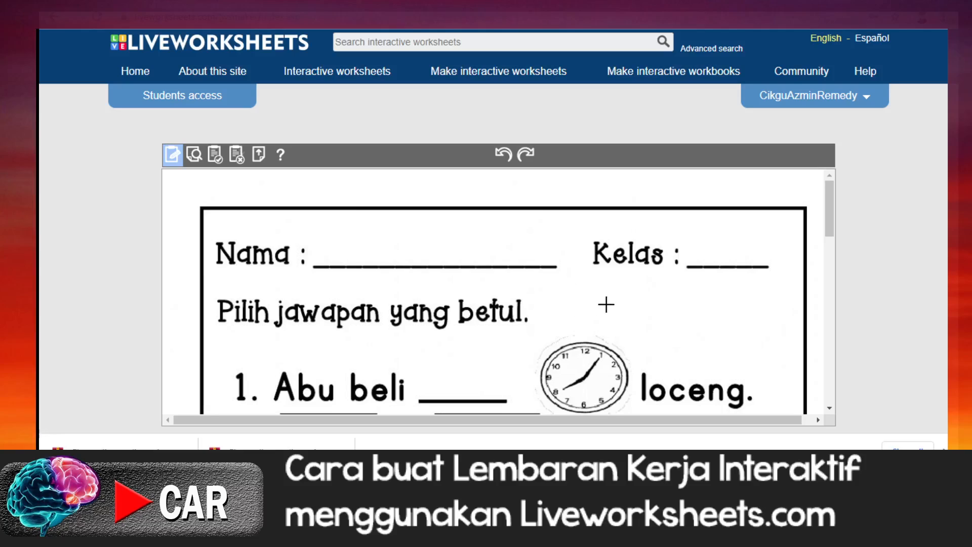
{"action": "scroll", "coordinate": [606, 305], "scroll_direction": "down", "scroll_amount": 6}
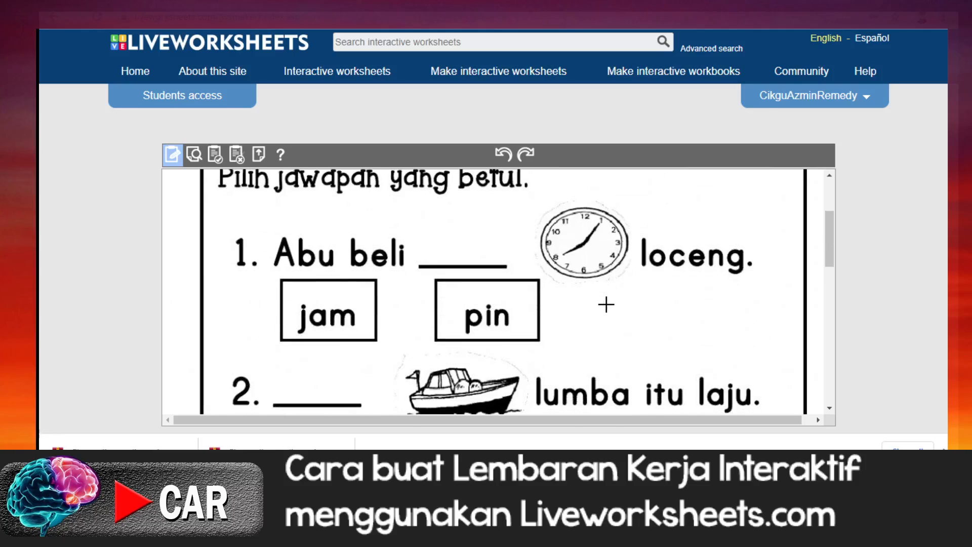
{"action": "scroll", "coordinate": [606, 305], "scroll_direction": "up", "scroll_amount": 6}
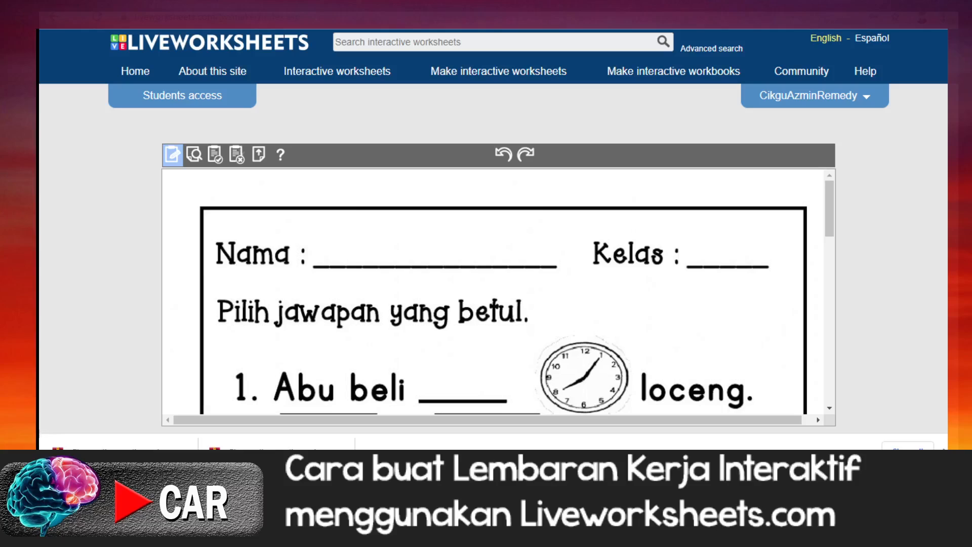
Step: Switch to the Formula Interaktif notes in Notepad and arrange the window beside the worksheet, wide enough to read the formulas
{"action": "key", "text": "alt+Tab"}
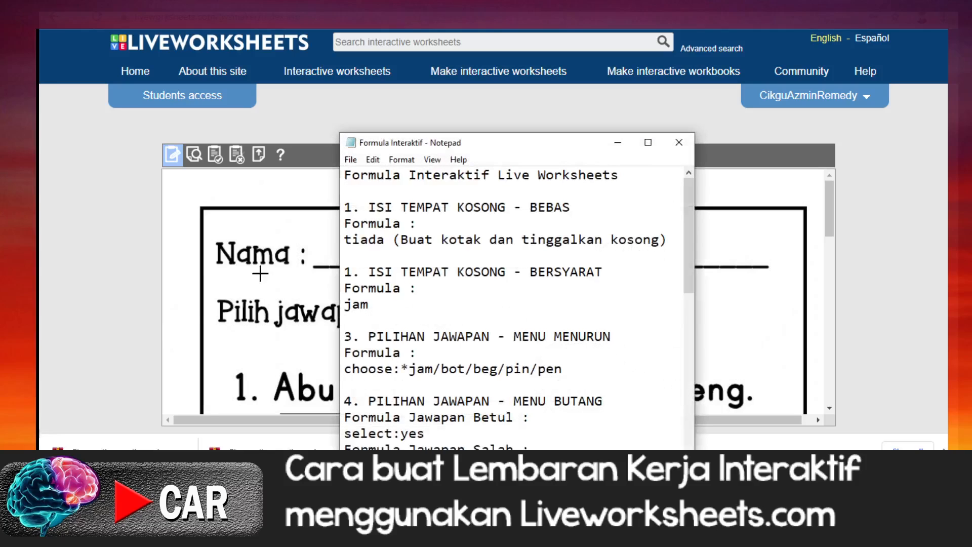
{"action": "left_click_drag", "start_coordinate": [564, 142], "coordinate": [878, 109]}
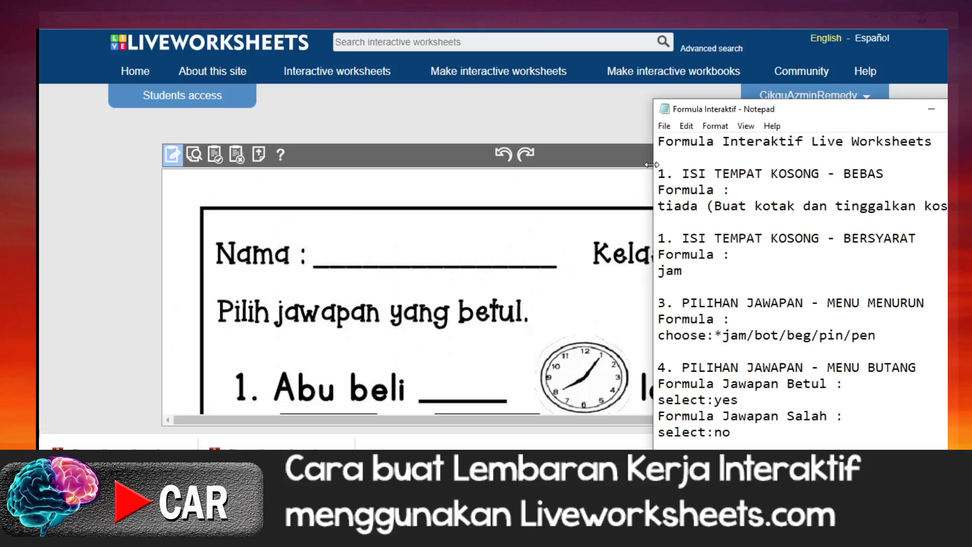
{"action": "left_click_drag", "start_coordinate": [653, 166], "coordinate": [789, 166]}
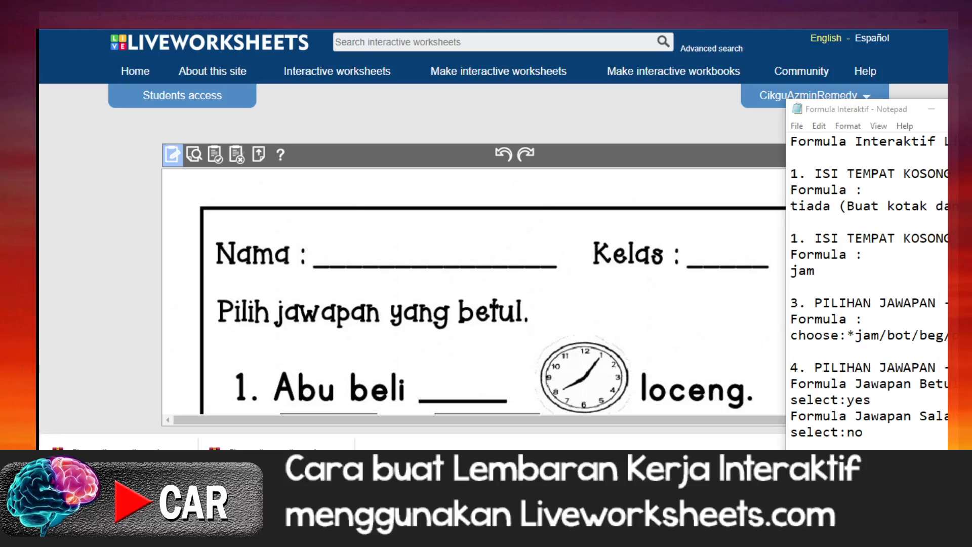
{"action": "left_click", "coordinate": [893, 187]}
{"action": "left_click_drag", "start_coordinate": [913, 105], "coordinate": [825, 73]}
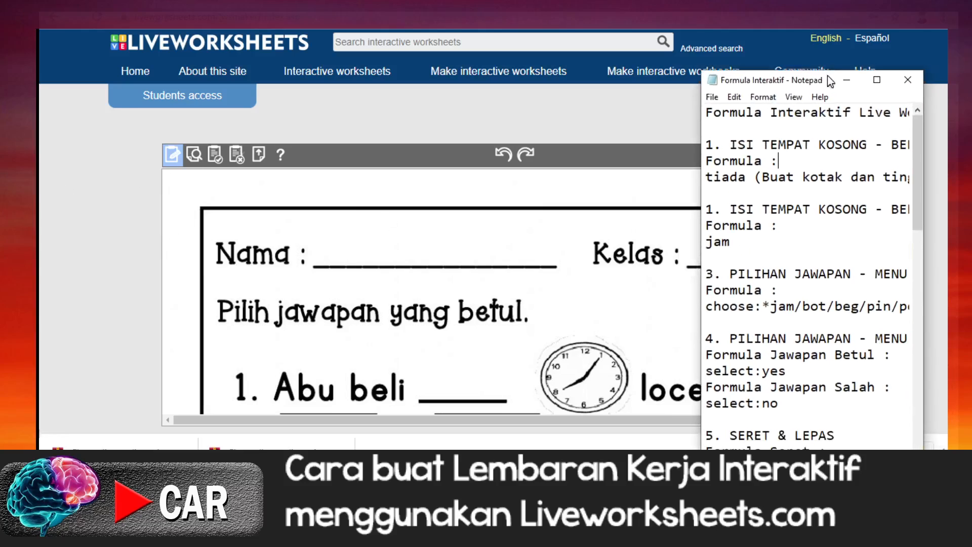
{"action": "left_click_drag", "start_coordinate": [916, 205], "coordinate": [915, 214]}
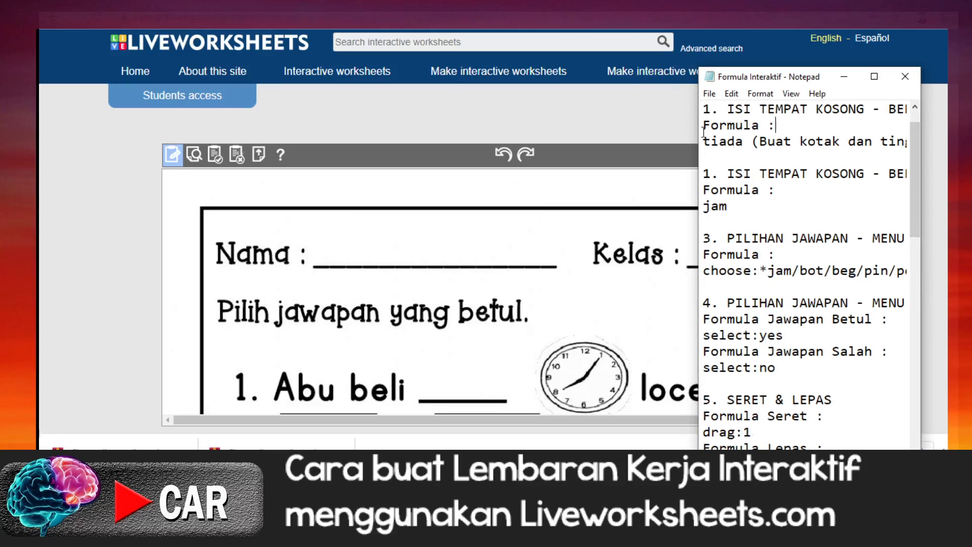
{"action": "left_click_drag", "start_coordinate": [698, 134], "coordinate": [581, 138]}
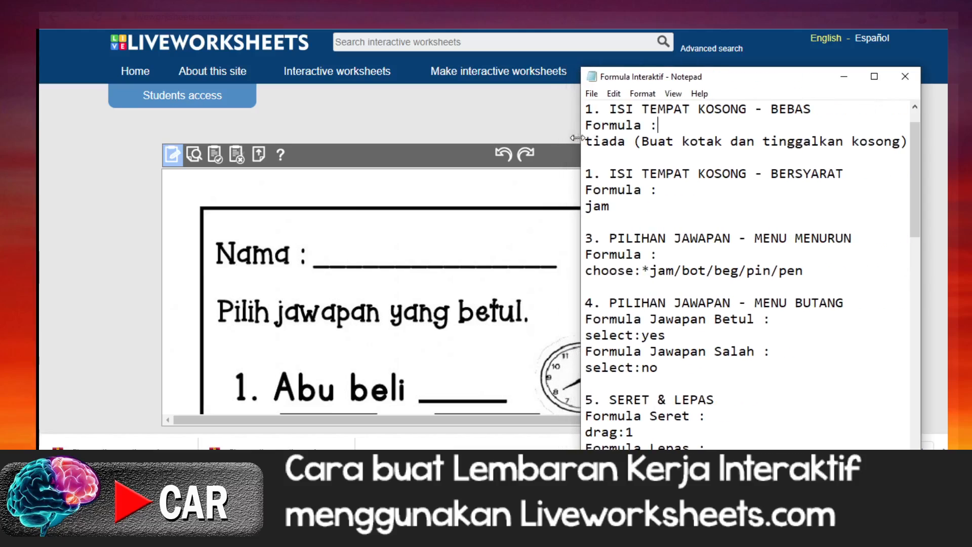
Step: Copy the drop-down menu formula choose:*jam/bot/beg/pin/pen from the Formula Interaktif notes
{"action": "left_click", "coordinate": [453, 241]}
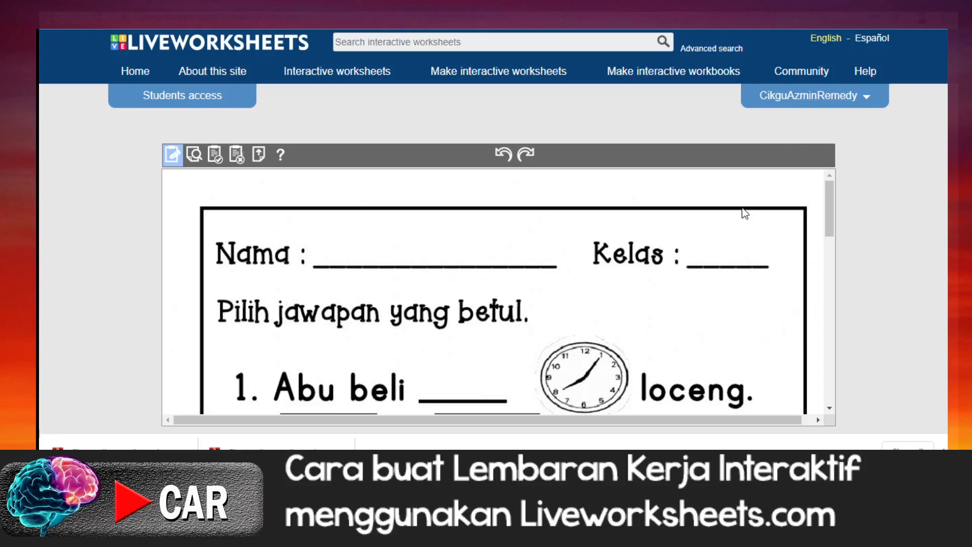
{"action": "key", "text": "alt+Tab"}
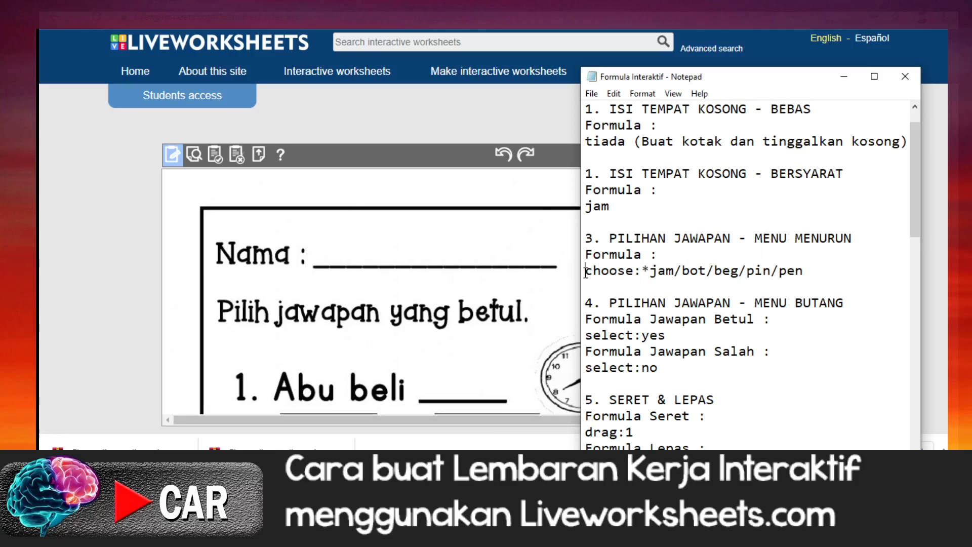
{"action": "left_click_drag", "start_coordinate": [586, 272], "coordinate": [804, 271]}
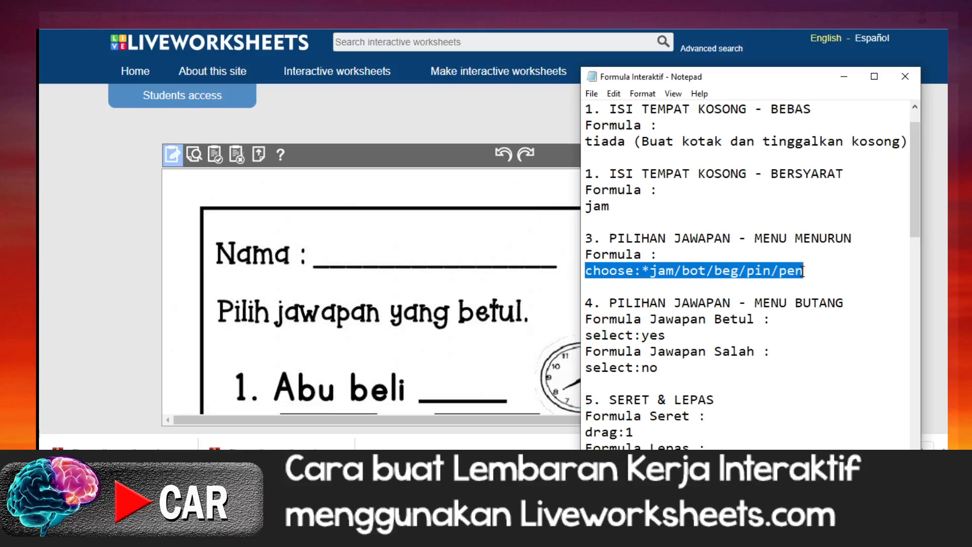
{"action": "right_click", "coordinate": [754, 276]}
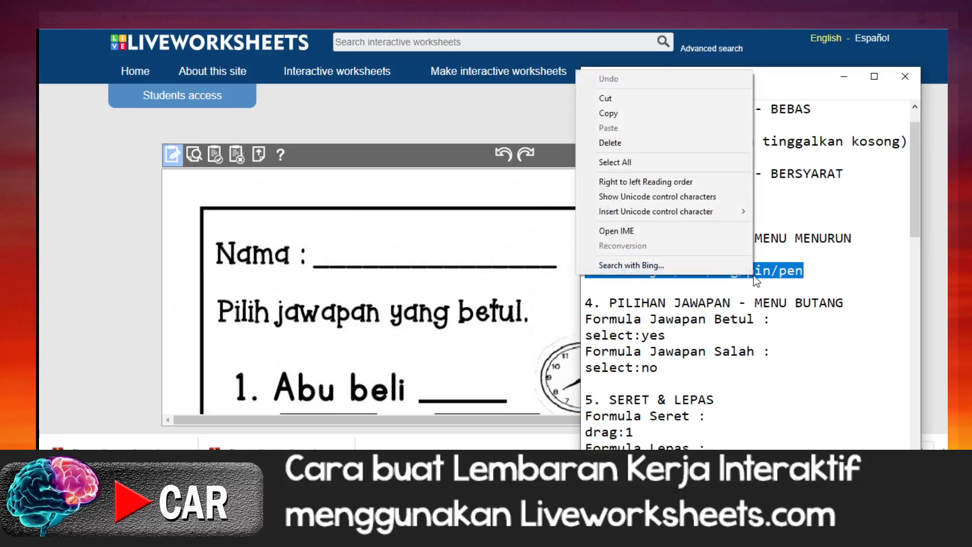
{"action": "left_click", "coordinate": [613, 115]}
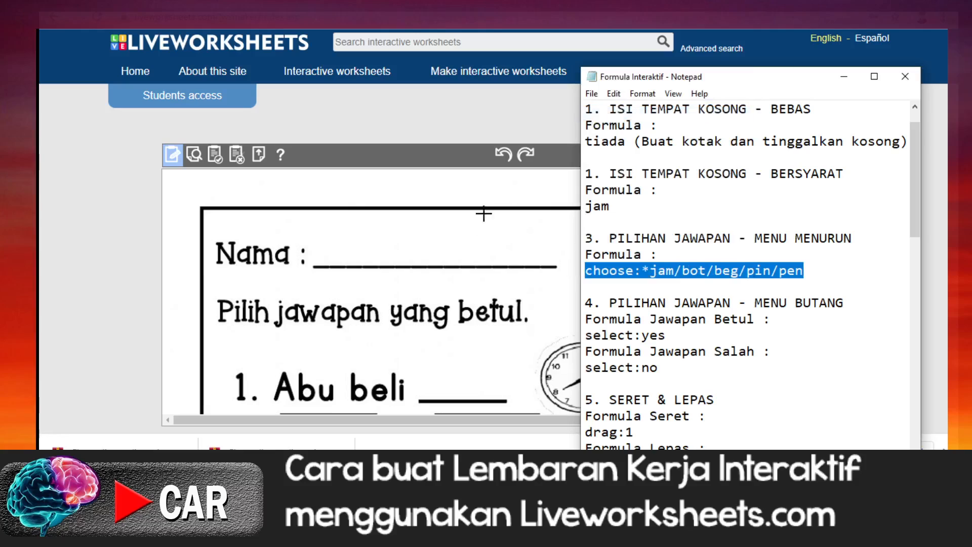
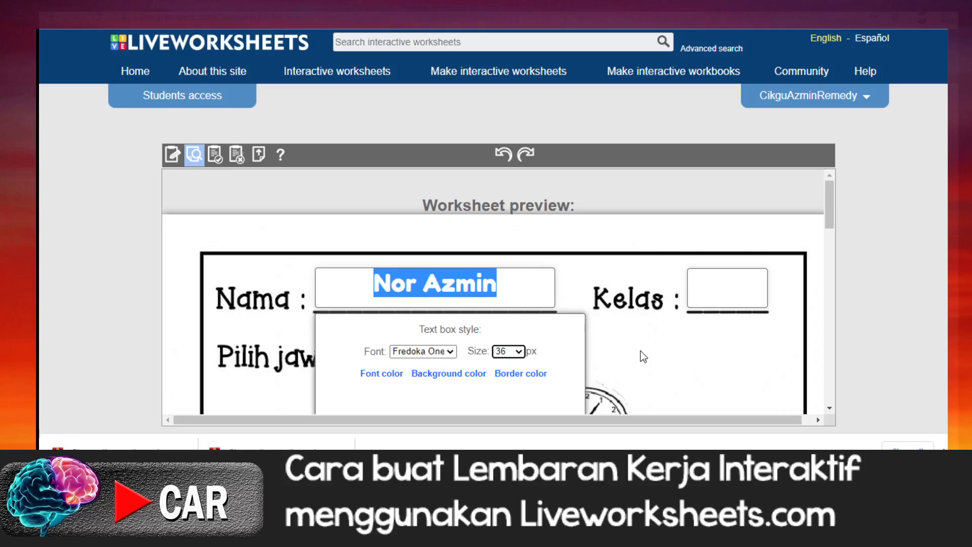
Step: Apply the Fredoka One 36 px text box style to the whole worksheet and save the style changes
{"action": "left_click", "coordinate": [640, 351]}
{"action": "scroll", "coordinate": [536, 327], "scroll_direction": "down", "scroll_amount": 3}
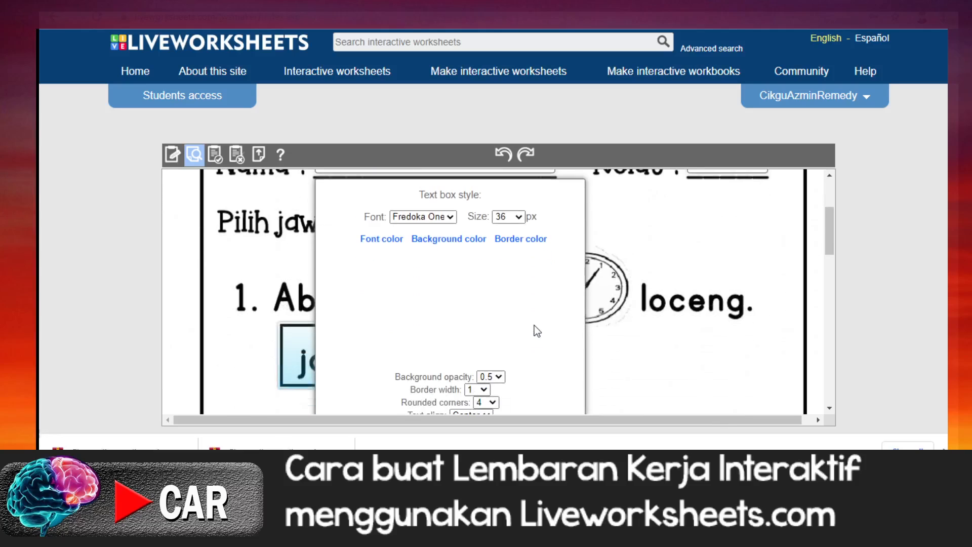
{"action": "scroll", "coordinate": [535, 325], "scroll_direction": "down", "scroll_amount": 3}
{"action": "left_click", "coordinate": [394, 307]}
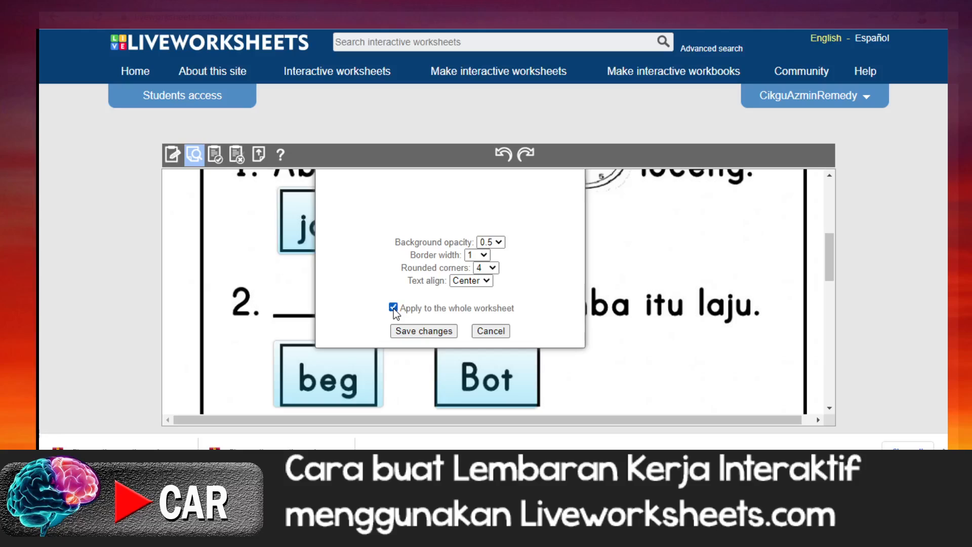
{"action": "left_click", "coordinate": [422, 331]}
Step: Fill in the Kelas field of the worksheet preview with 2G
{"action": "scroll", "coordinate": [664, 311], "scroll_direction": "up", "scroll_amount": 3}
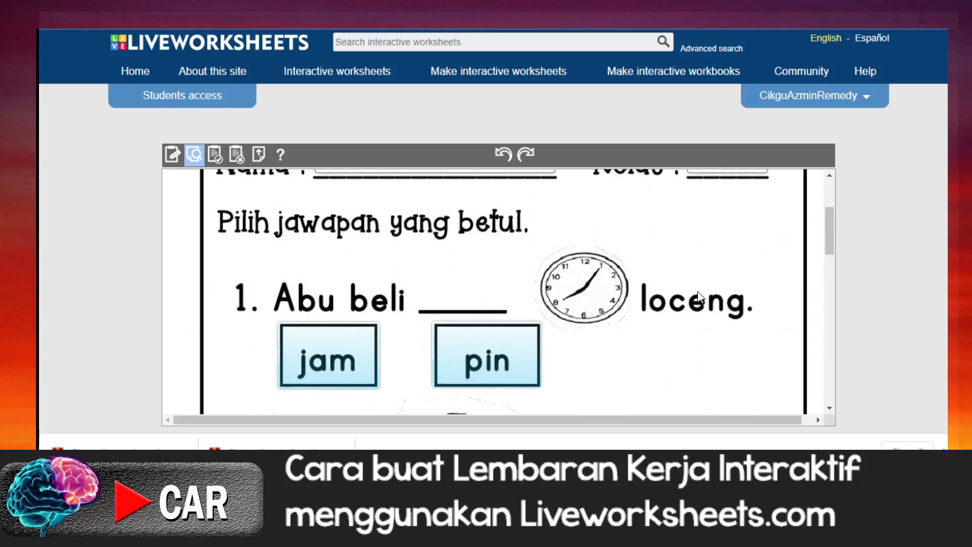
{"action": "scroll", "coordinate": [698, 293], "scroll_direction": "up", "scroll_amount": 3}
{"action": "scroll", "coordinate": [697, 289], "scroll_direction": "down", "scroll_amount": 4}
{"action": "scroll", "coordinate": [704, 279], "scroll_direction": "up", "scroll_amount": 3}
{"action": "left_click", "coordinate": [715, 225]}
{"action": "type", "text": "2"}
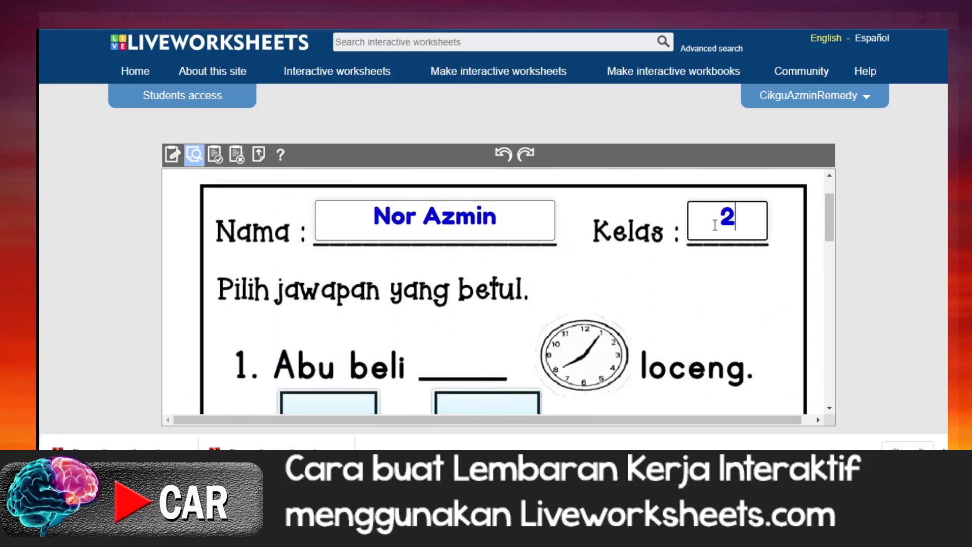
{"action": "type", "text": "G"}
Step: Answer questions 1 to 3 in the preview by selecting jam, Bot and pen
{"action": "scroll", "coordinate": [727, 254], "scroll_direction": "down", "scroll_amount": 5}
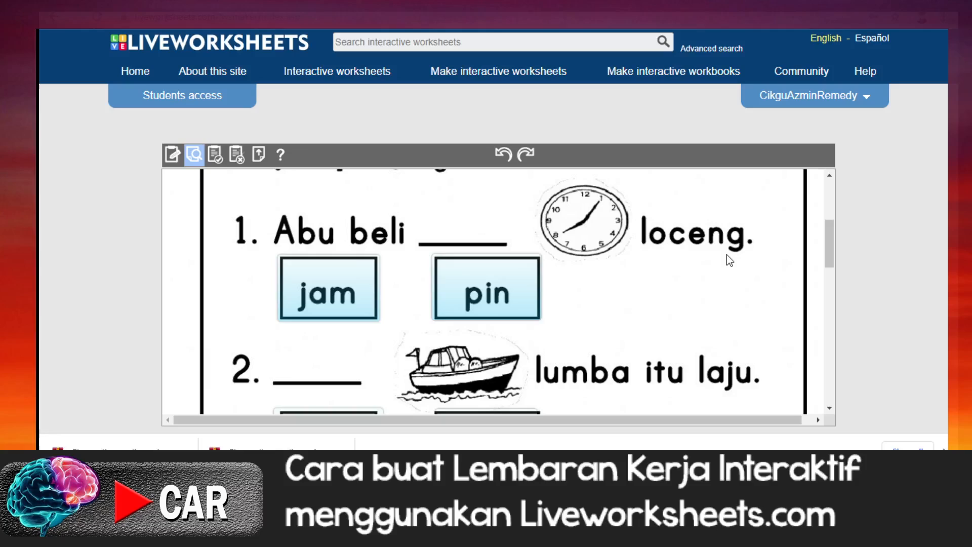
{"action": "scroll", "coordinate": [728, 256], "scroll_direction": "down", "scroll_amount": 5}
{"action": "scroll", "coordinate": [728, 252], "scroll_direction": "down", "scroll_amount": 3}
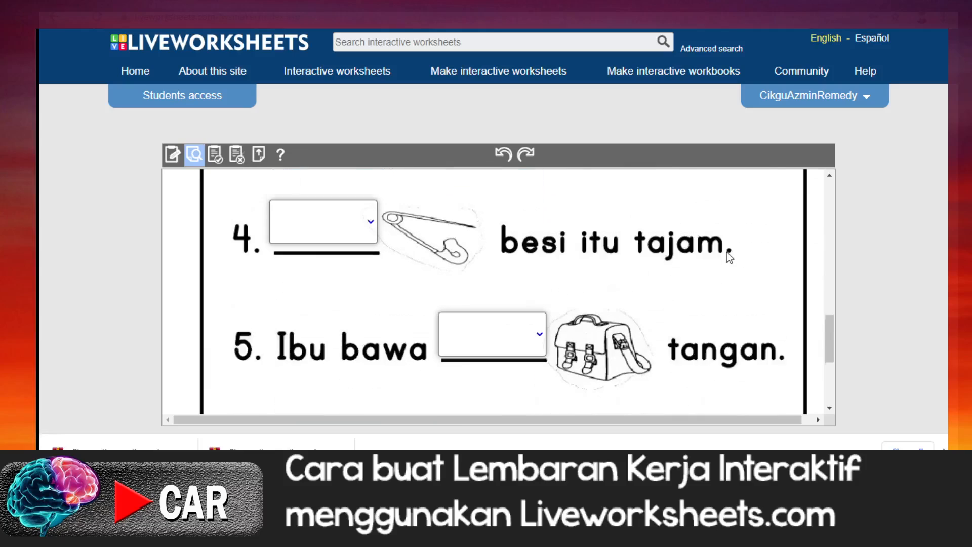
{"action": "scroll", "coordinate": [669, 246], "scroll_direction": "up", "scroll_amount": 2}
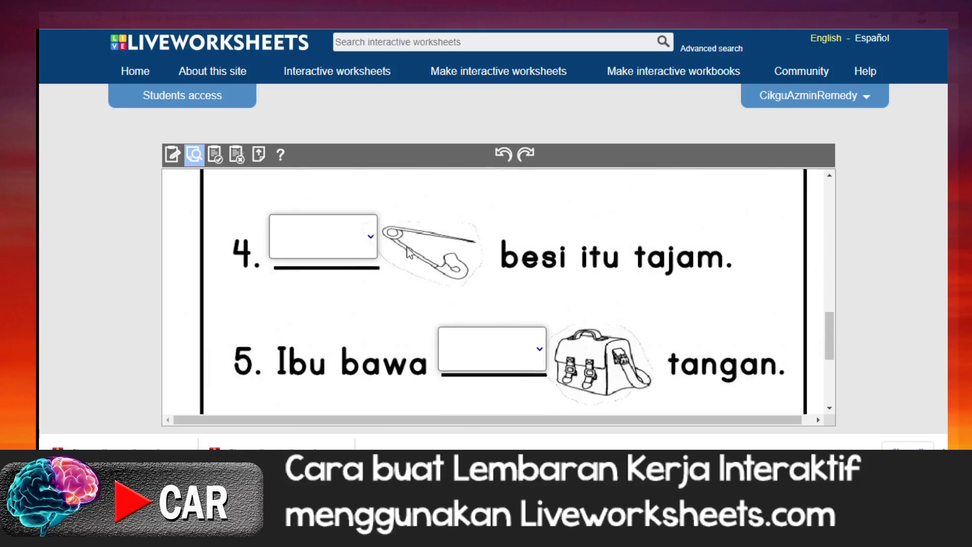
{"action": "scroll", "coordinate": [416, 255], "scroll_direction": "up", "scroll_amount": 5}
{"action": "scroll", "coordinate": [416, 256], "scroll_direction": "up", "scroll_amount": 3}
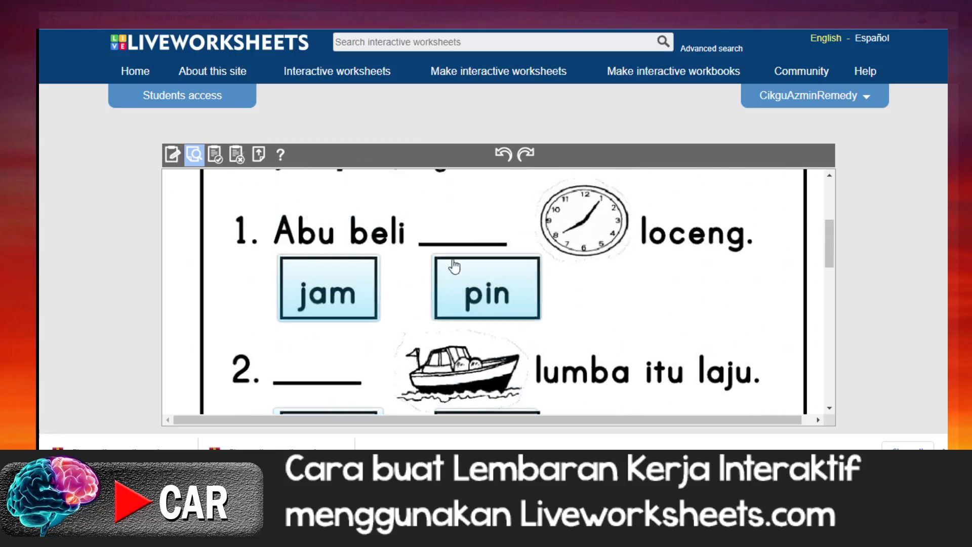
{"action": "left_click", "coordinate": [338, 300]}
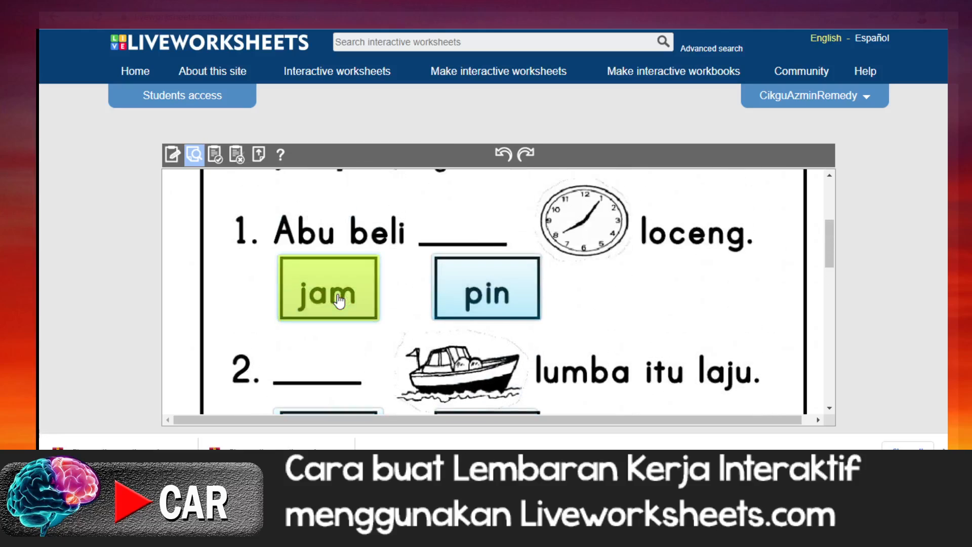
{"action": "scroll", "coordinate": [528, 326], "scroll_direction": "down", "scroll_amount": 3}
{"action": "left_click", "coordinate": [482, 320]}
{"action": "scroll", "coordinate": [484, 321], "scroll_direction": "down", "scroll_amount": 4}
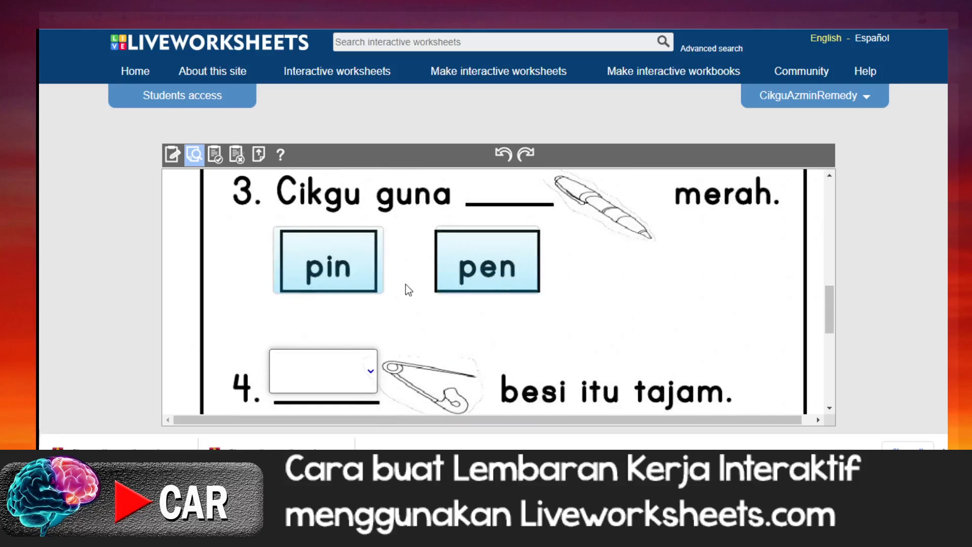
{"action": "left_click", "coordinate": [497, 281]}
Step: Answer the preview's drop-down questions with pin for question 4 and beg for question 5
{"action": "scroll", "coordinate": [447, 278], "scroll_direction": "down", "scroll_amount": 3}
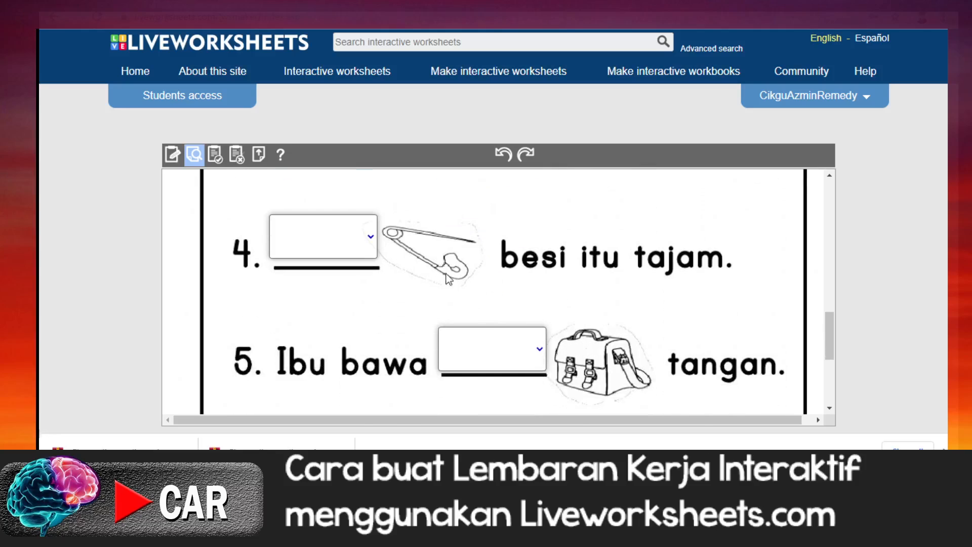
{"action": "left_click", "coordinate": [371, 243]}
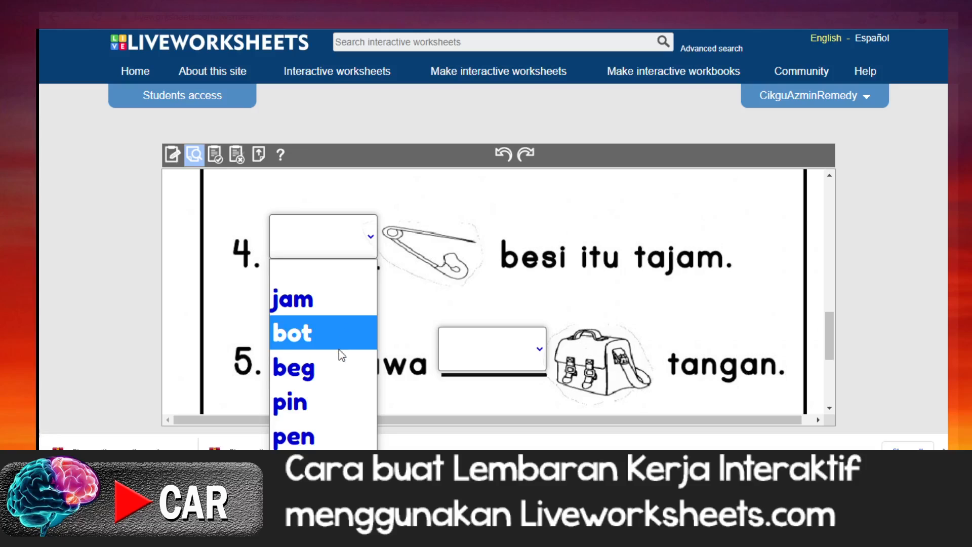
{"action": "left_click", "coordinate": [330, 400]}
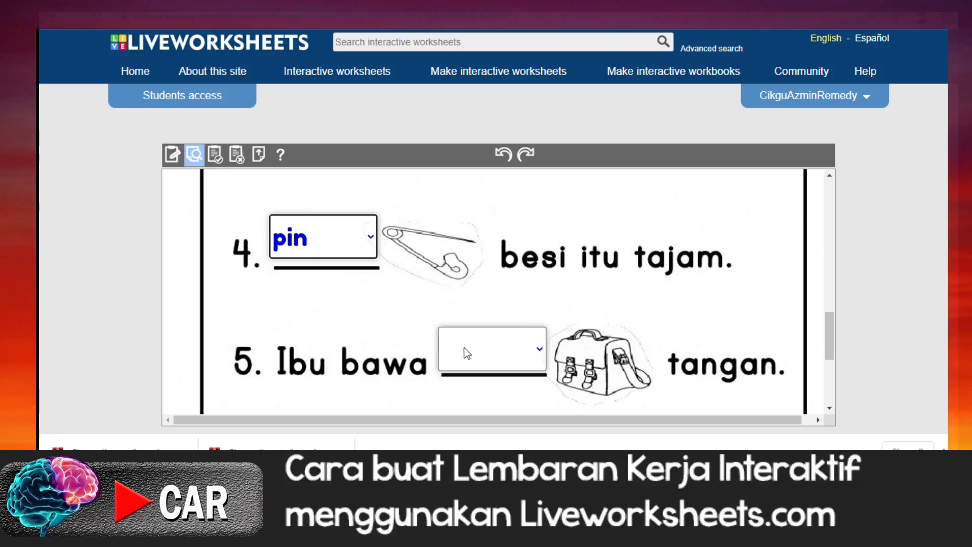
{"action": "left_click", "coordinate": [539, 351]}
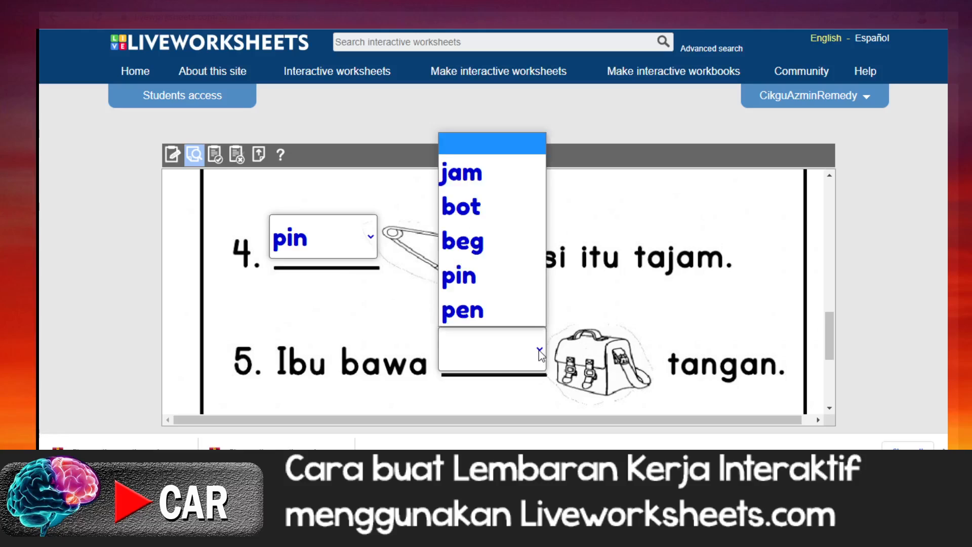
{"action": "left_click", "coordinate": [505, 250]}
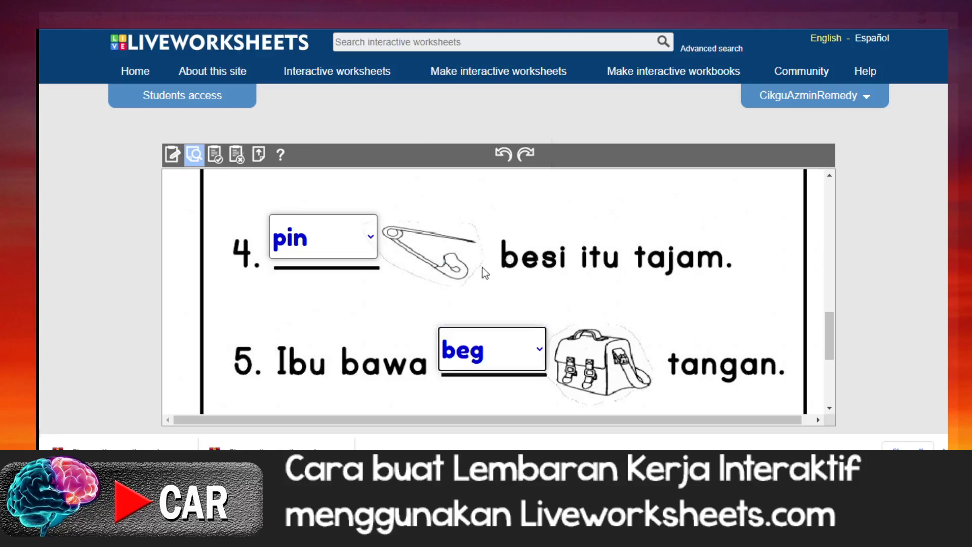
Step: Finish the answered worksheet preview to have it marked and view the score
{"action": "scroll", "coordinate": [478, 312], "scroll_direction": "down", "scroll_amount": 5}
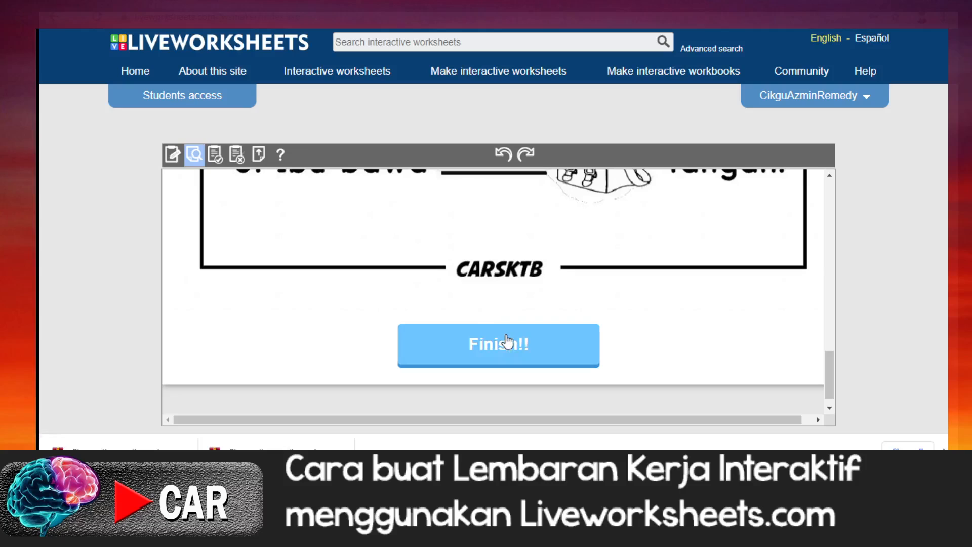
{"action": "left_click", "coordinate": [509, 348]}
{"action": "scroll", "coordinate": [508, 348], "scroll_direction": "up", "scroll_amount": 10}
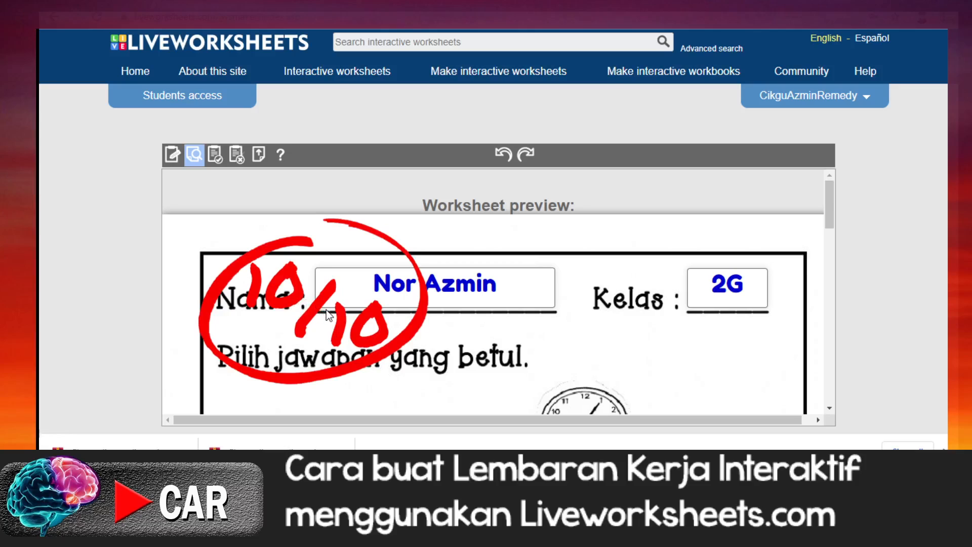
Step: Examine how the answers to questions 1 to 5 are marked in the finished preview
{"action": "scroll", "coordinate": [326, 310], "scroll_direction": "down", "scroll_amount": 1}
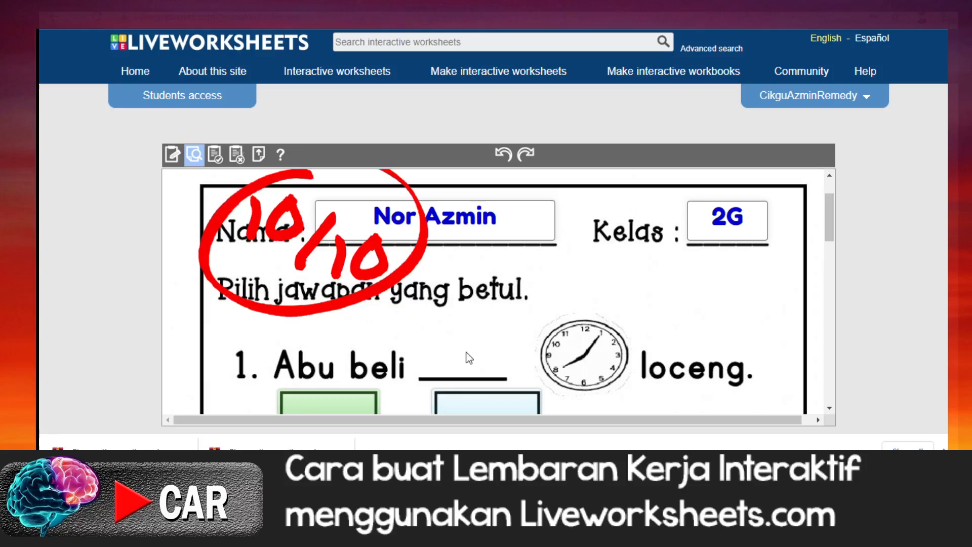
{"action": "scroll", "coordinate": [524, 341], "scroll_direction": "down", "scroll_amount": 2}
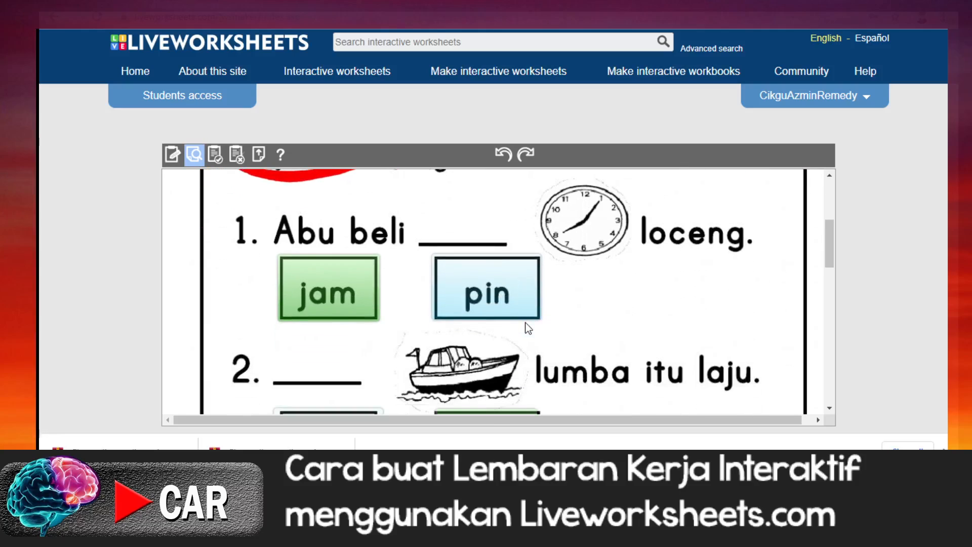
{"action": "scroll", "coordinate": [529, 328], "scroll_direction": "down", "scroll_amount": 1}
{"action": "scroll", "coordinate": [528, 328], "scroll_direction": "up", "scroll_amount": 5}
{"action": "scroll", "coordinate": [527, 329], "scroll_direction": "down", "scroll_amount": 3}
{"action": "scroll", "coordinate": [527, 329], "scroll_direction": "down", "scroll_amount": 6}
{"action": "scroll", "coordinate": [528, 328], "scroll_direction": "up", "scroll_amount": 3}
{"action": "scroll", "coordinate": [527, 328], "scroll_direction": "up", "scroll_amount": 5}
{"action": "scroll", "coordinate": [528, 329], "scroll_direction": "down", "scroll_amount": 2}
{"action": "scroll", "coordinate": [524, 322], "scroll_direction": "down", "scroll_amount": 5}
{"action": "scroll", "coordinate": [349, 302], "scroll_direction": "up", "scroll_amount": 1}
{"action": "scroll", "coordinate": [351, 303], "scroll_direction": "up", "scroll_amount": 3}
{"action": "scroll", "coordinate": [351, 303], "scroll_direction": "down", "scroll_amount": 4}
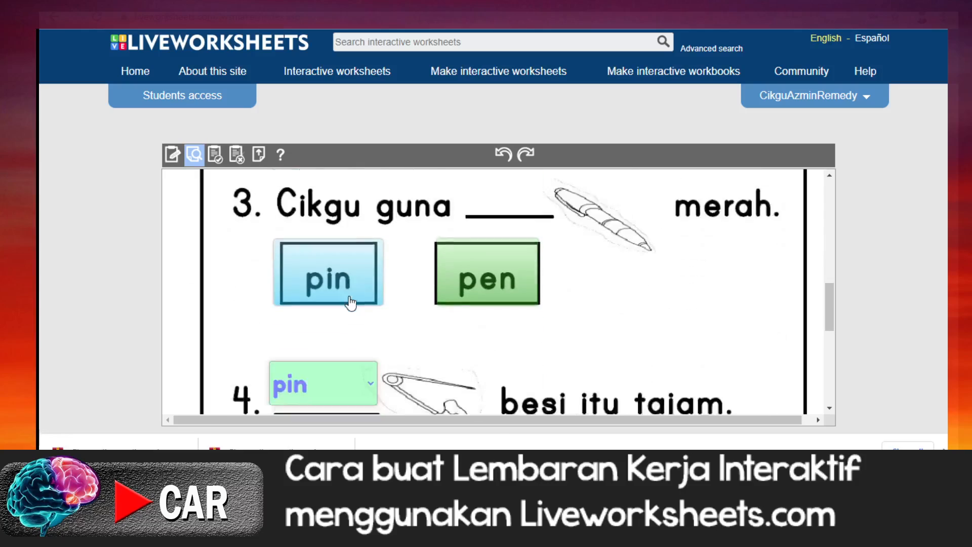
{"action": "scroll", "coordinate": [350, 303], "scroll_direction": "down", "scroll_amount": 3}
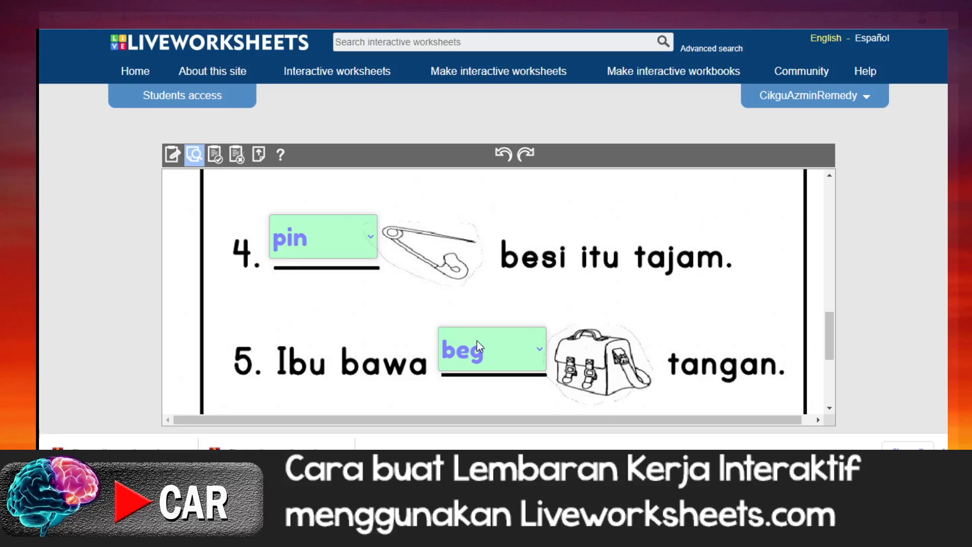
{"action": "scroll", "coordinate": [478, 341], "scroll_direction": "up", "scroll_amount": 10}
{"action": "scroll", "coordinate": [479, 339], "scroll_direction": "down", "scroll_amount": 1}
{"action": "scroll", "coordinate": [479, 340], "scroll_direction": "down", "scroll_amount": 2}
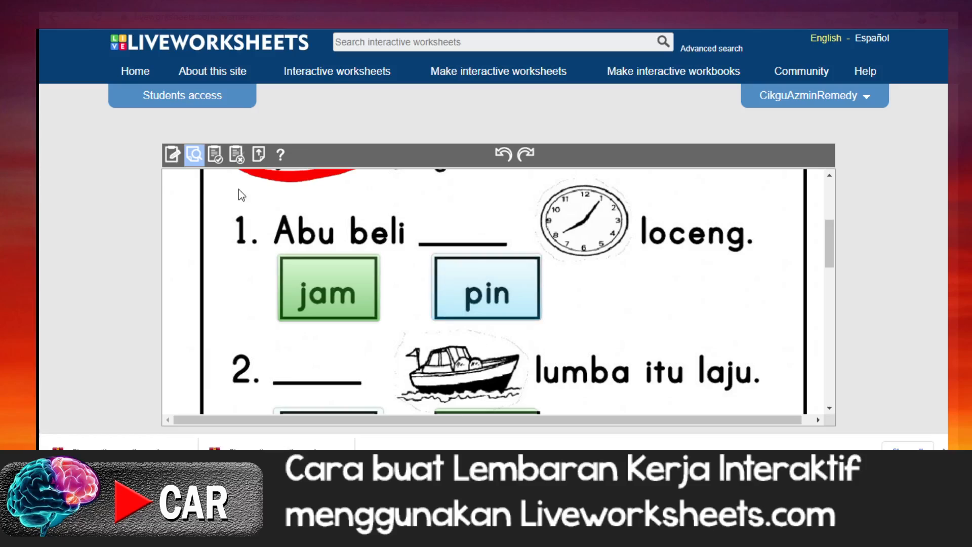
Step: Return to editing the worksheet and capitalize the correct option as Pin in question 4's choose formula
{"action": "left_click", "coordinate": [172, 160]}
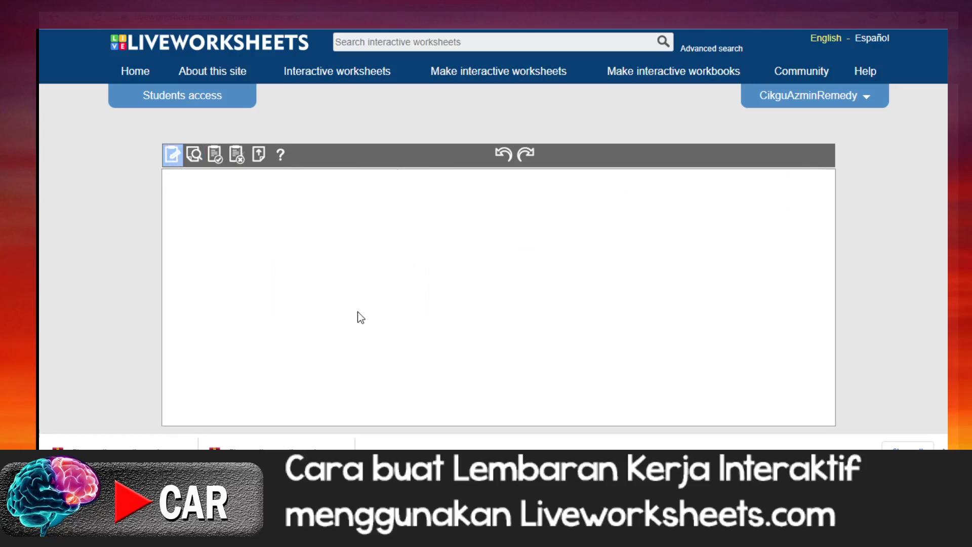
{"action": "scroll", "coordinate": [358, 312], "scroll_direction": "down", "scroll_amount": 7}
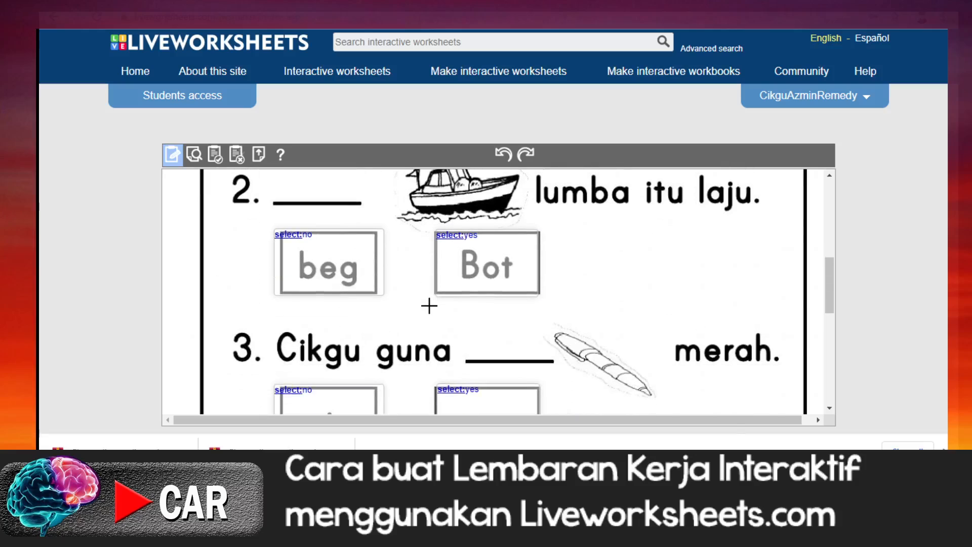
{"action": "scroll", "coordinate": [428, 304], "scroll_direction": "down", "scroll_amount": 2}
{"action": "scroll", "coordinate": [430, 307], "scroll_direction": "up", "scroll_amount": 2}
{"action": "scroll", "coordinate": [429, 307], "scroll_direction": "down", "scroll_amount": 5}
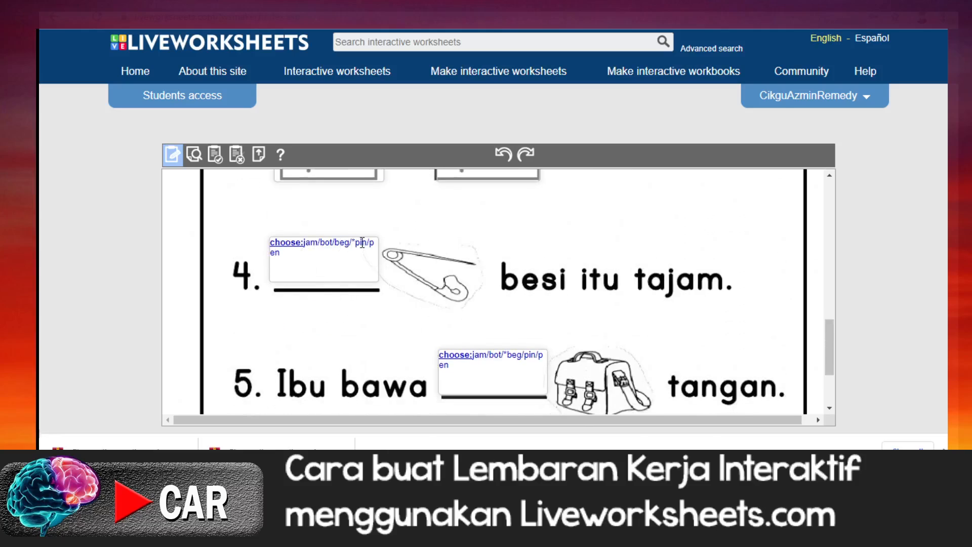
{"action": "left_click", "coordinate": [356, 242]}
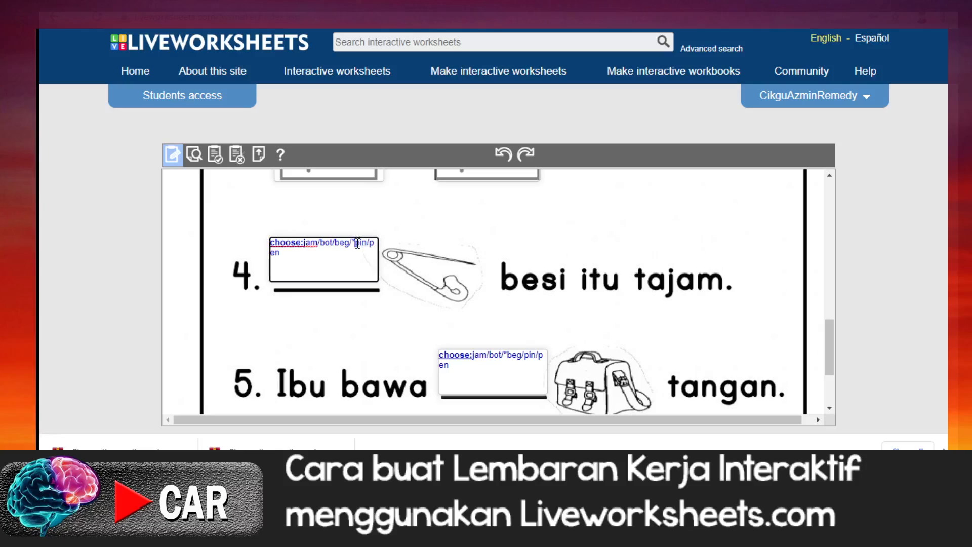
{"action": "key", "text": "Delete"}
{"action": "type", "text": "P"}
Step: Preview the worksheet again and choose Pin as the answer to question 4
{"action": "scroll", "coordinate": [466, 281], "scroll_direction": "down", "scroll_amount": 3}
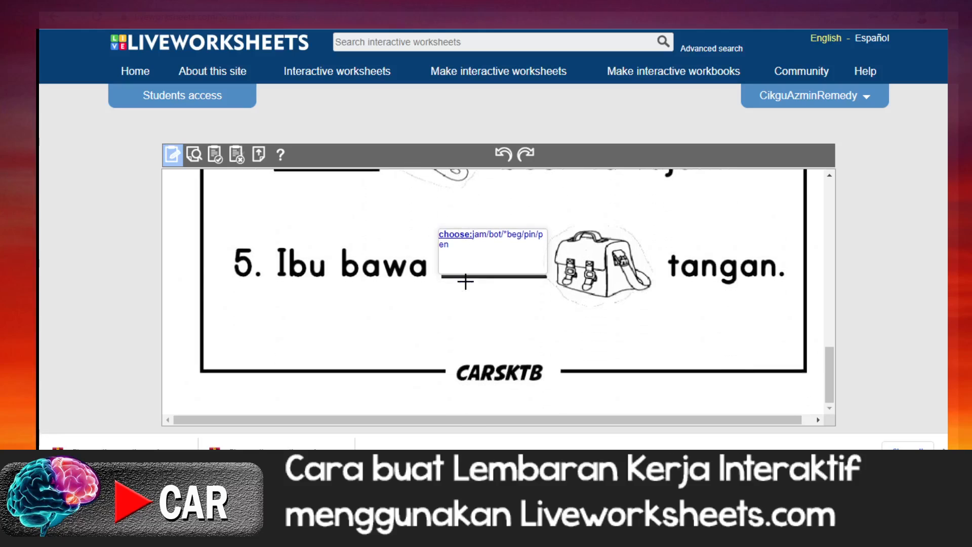
{"action": "scroll", "coordinate": [466, 281], "scroll_direction": "up", "scroll_amount": 8}
{"action": "scroll", "coordinate": [466, 281], "scroll_direction": "up", "scroll_amount": 5}
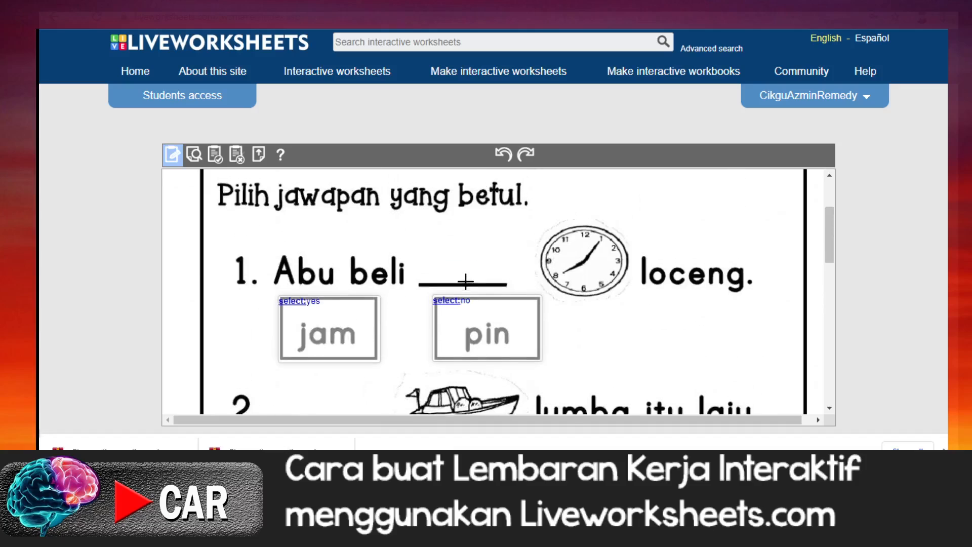
{"action": "left_click", "coordinate": [194, 156]}
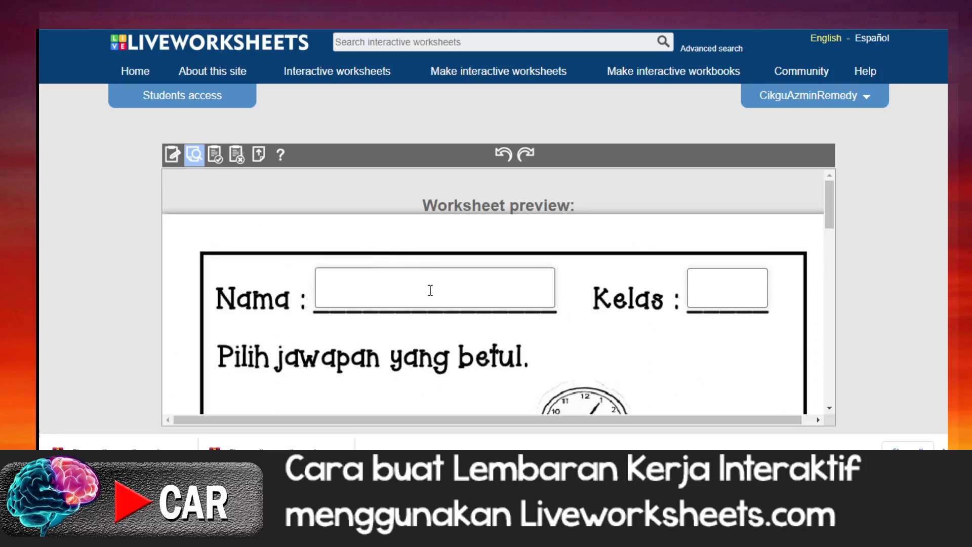
{"action": "scroll", "coordinate": [431, 290], "scroll_direction": "down", "scroll_amount": 10}
{"action": "scroll", "coordinate": [430, 292], "scroll_direction": "down", "scroll_amount": 4}
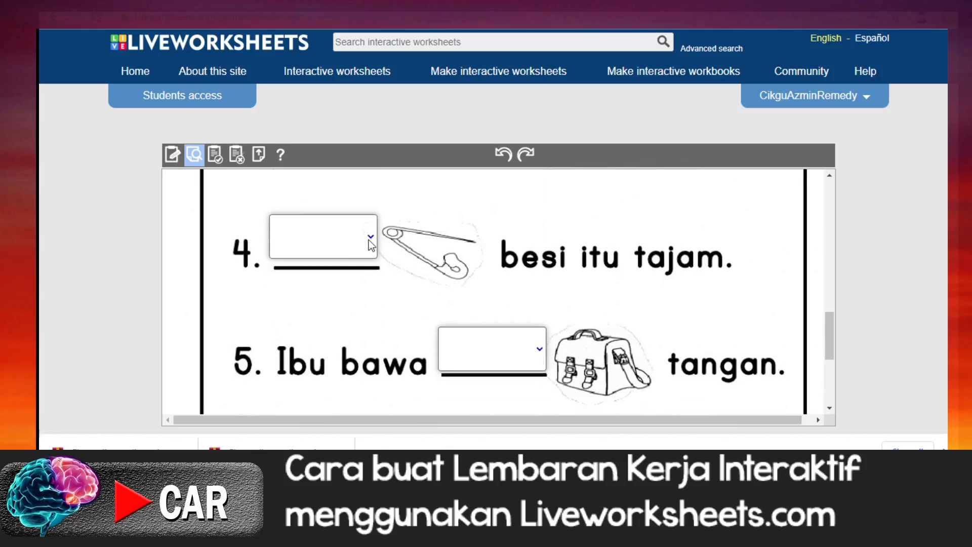
{"action": "left_click", "coordinate": [368, 238]}
{"action": "left_click", "coordinate": [303, 397]}
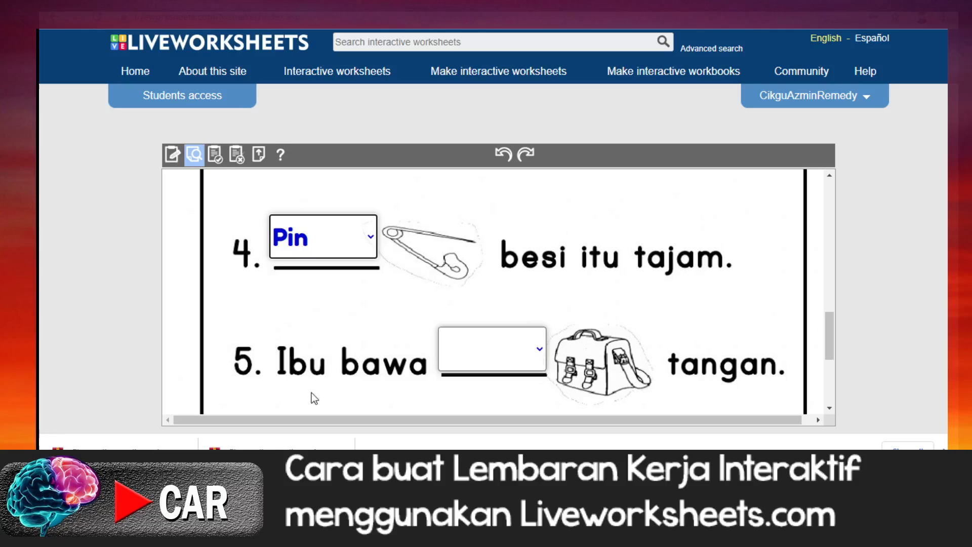
Step: Finish the preview with only question 4 answered and check the score and the marking of the first questions
{"action": "scroll", "coordinate": [440, 372], "scroll_direction": "down", "scroll_amount": 5}
{"action": "left_click", "coordinate": [510, 352]}
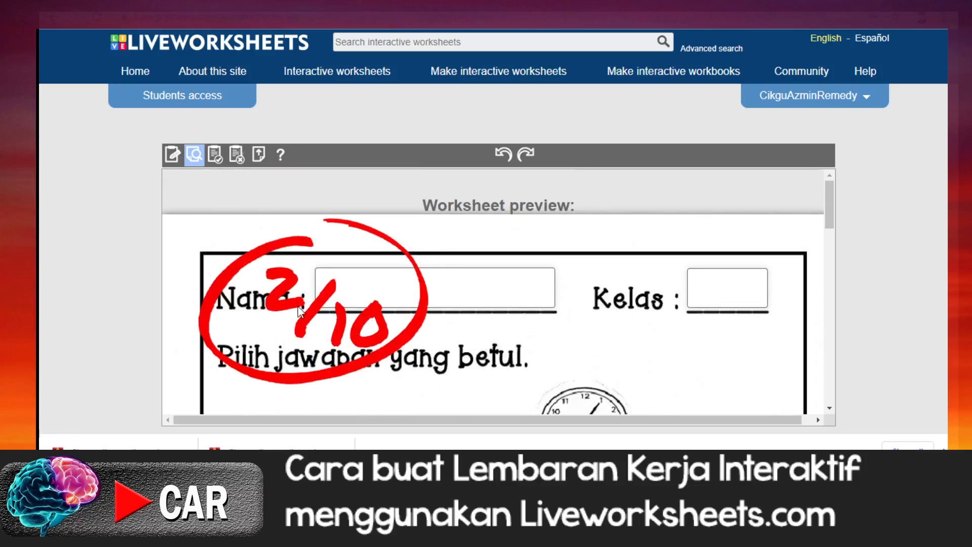
{"action": "scroll", "coordinate": [299, 311], "scroll_direction": "down", "scroll_amount": 2}
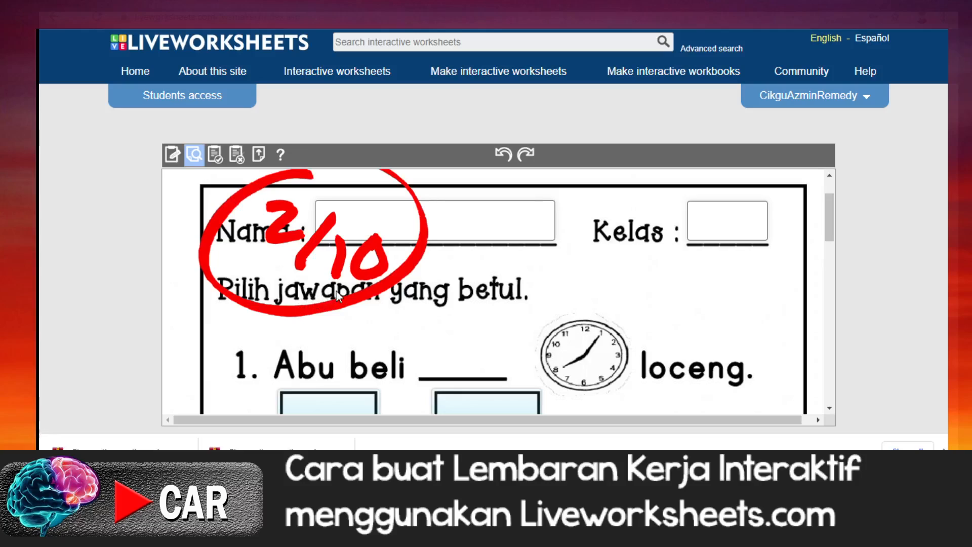
{"action": "scroll", "coordinate": [337, 291], "scroll_direction": "down", "scroll_amount": 10}
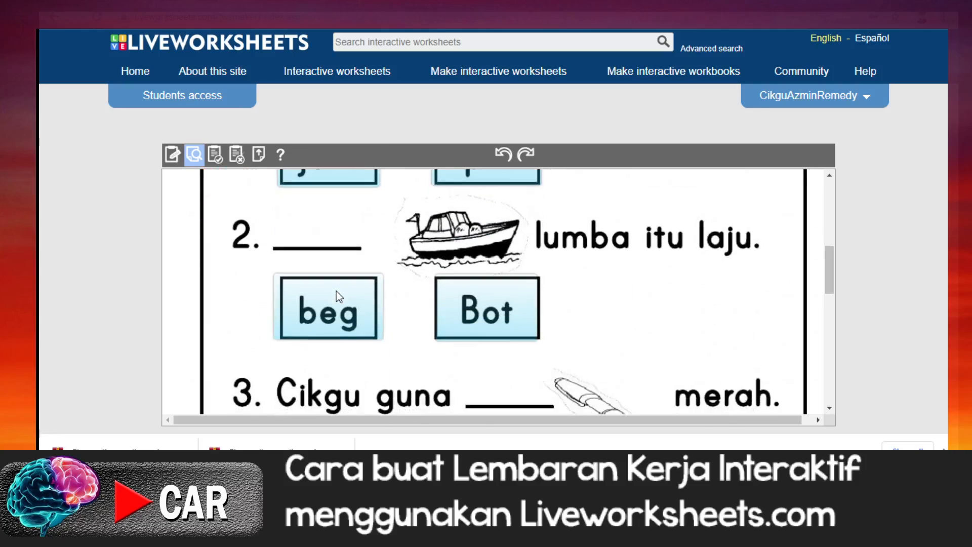
{"action": "scroll", "coordinate": [336, 291], "scroll_direction": "up", "scroll_amount": 3}
{"action": "scroll", "coordinate": [337, 298], "scroll_direction": "up", "scroll_amount": 4}
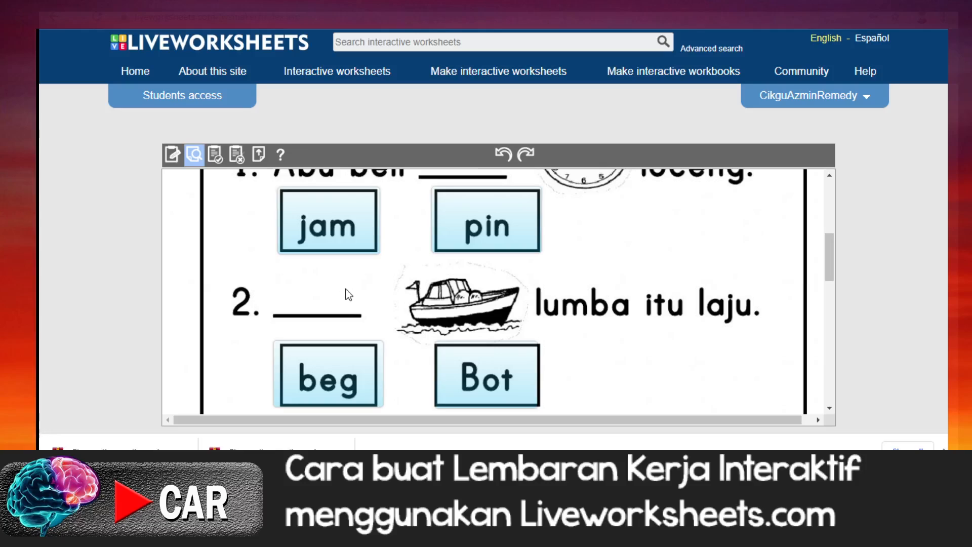
Step: Save the worksheet as private with the title "Pilih perkataan yang betul : Perkataan KVK"
{"action": "left_click", "coordinate": [216, 158]}
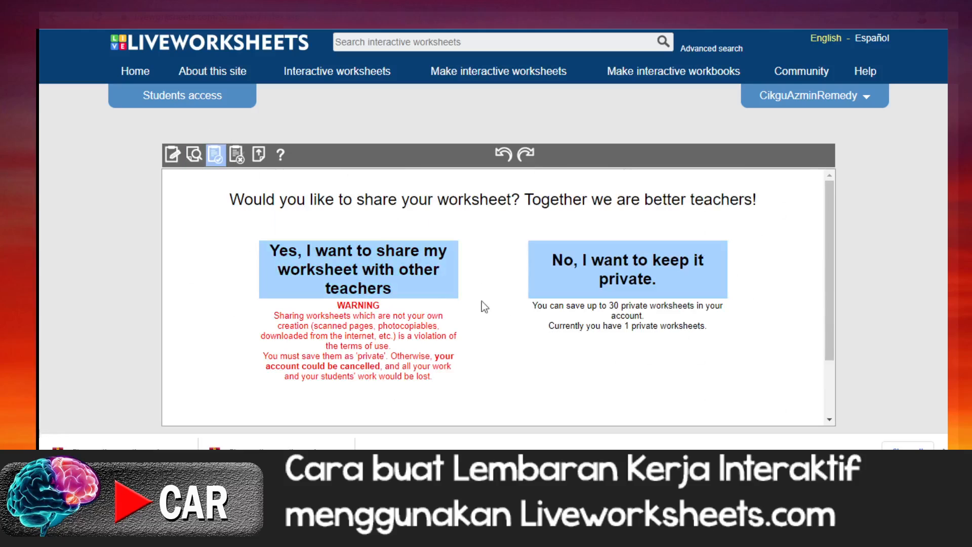
{"action": "left_click", "coordinate": [641, 277]}
{"action": "scroll", "coordinate": [629, 311], "scroll_direction": "down", "scroll_amount": 2}
{"action": "left_click", "coordinate": [396, 361]}
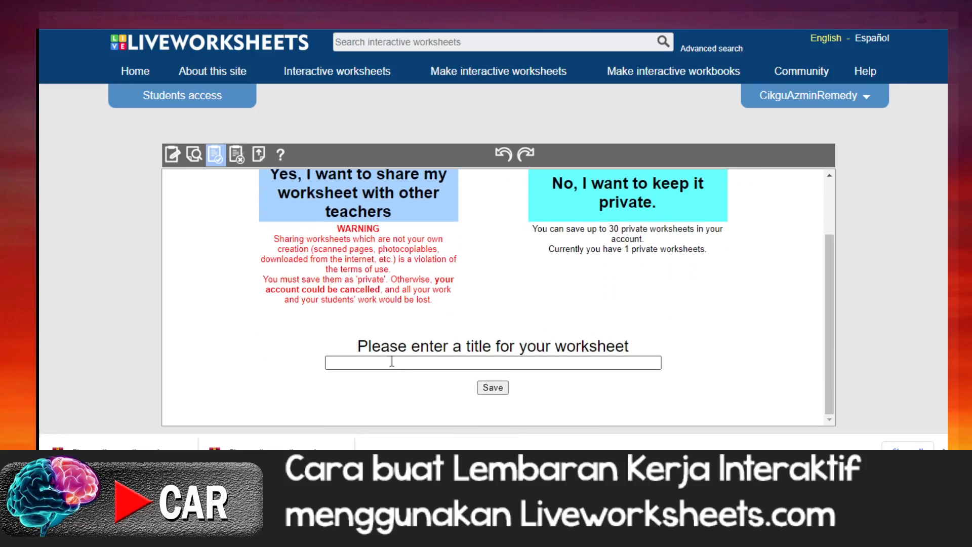
{"action": "left_click", "coordinate": [395, 361]}
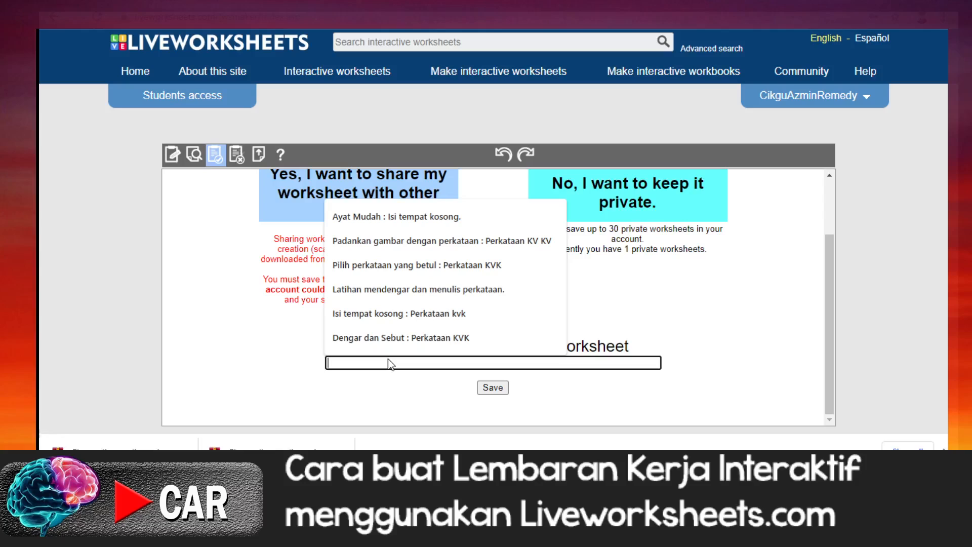
{"action": "left_click", "coordinate": [417, 264]}
{"action": "left_click", "coordinate": [501, 389]}
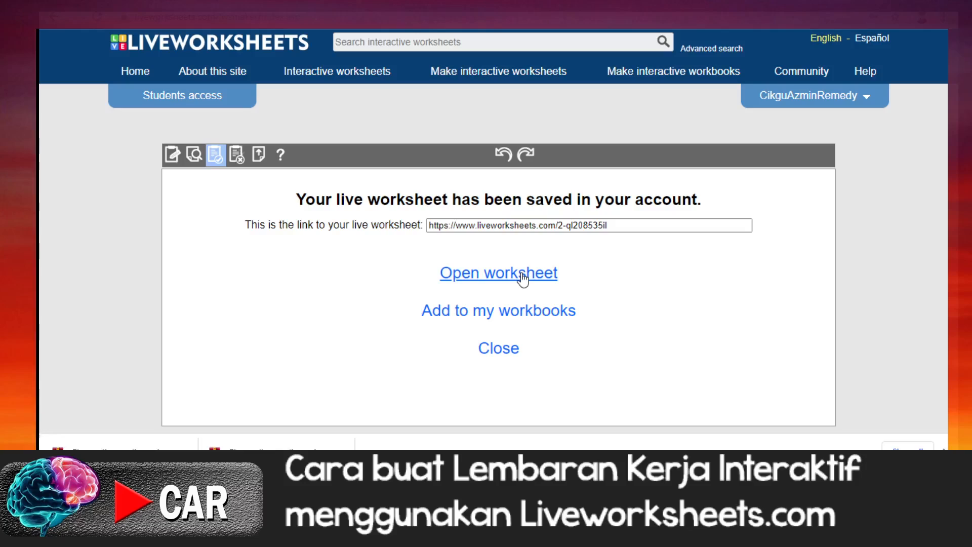
Step: Select the saved worksheet's link, close the save confirmation and look over the private worksheets in the account
{"action": "left_click", "coordinate": [619, 226]}
{"action": "left_click", "coordinate": [502, 349]}
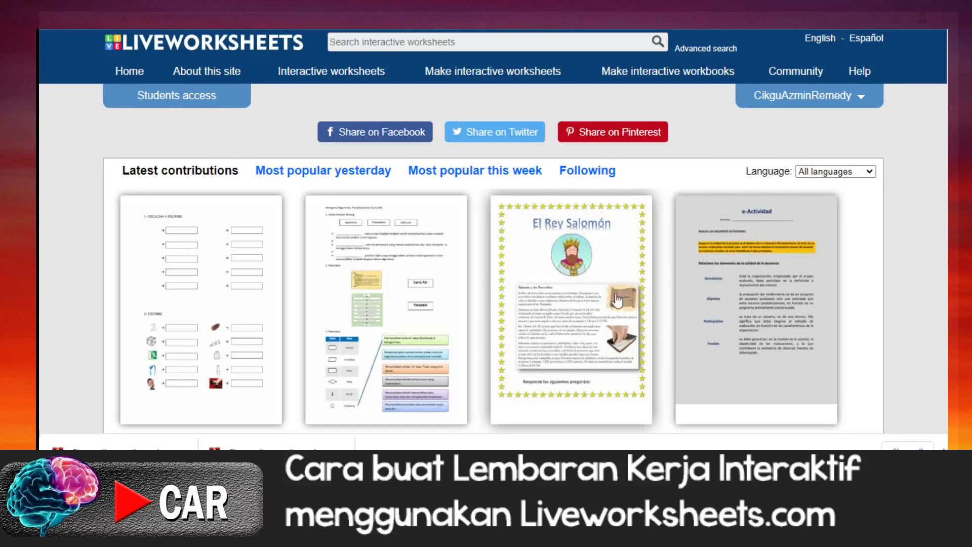
{"action": "left_click", "coordinate": [865, 106]}
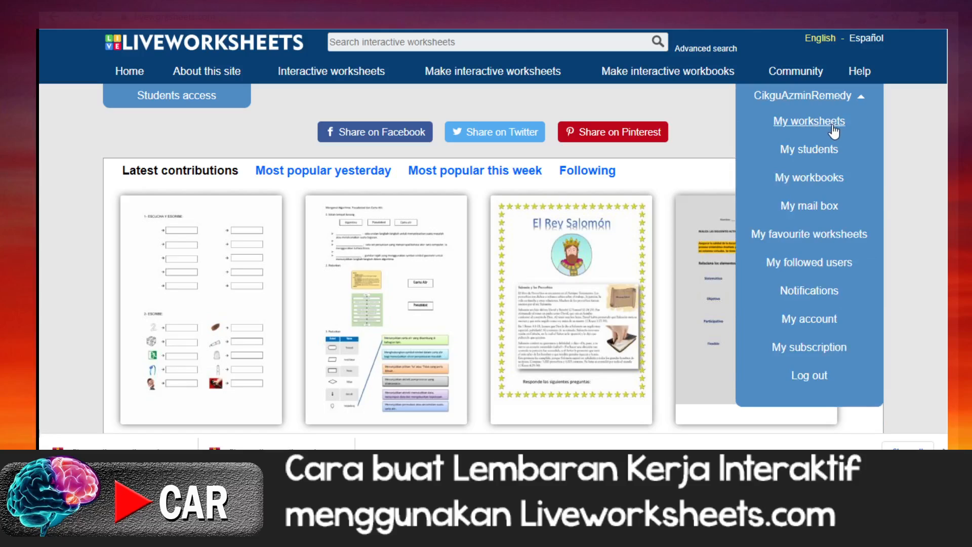
{"action": "left_click", "coordinate": [808, 132]}
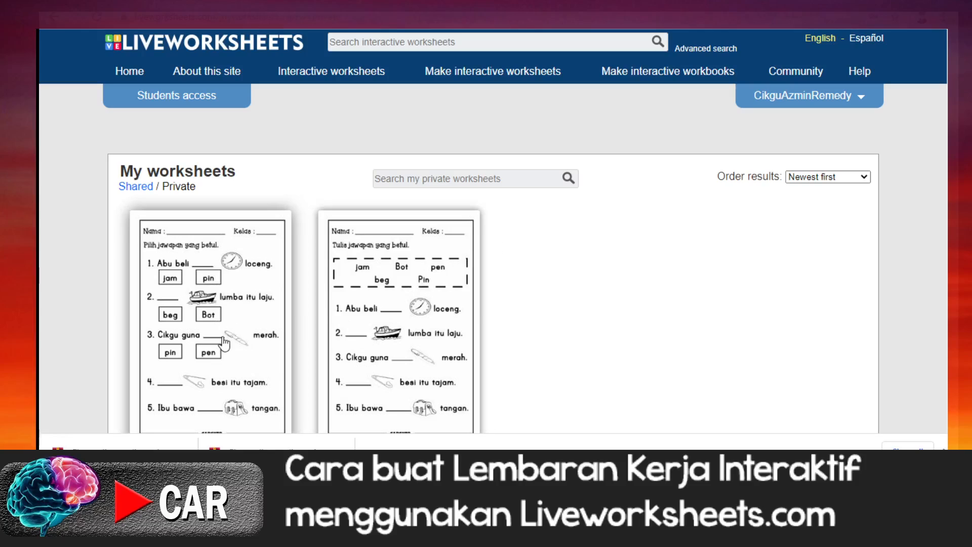
{"action": "scroll", "coordinate": [225, 344], "scroll_direction": "down", "scroll_amount": 3}
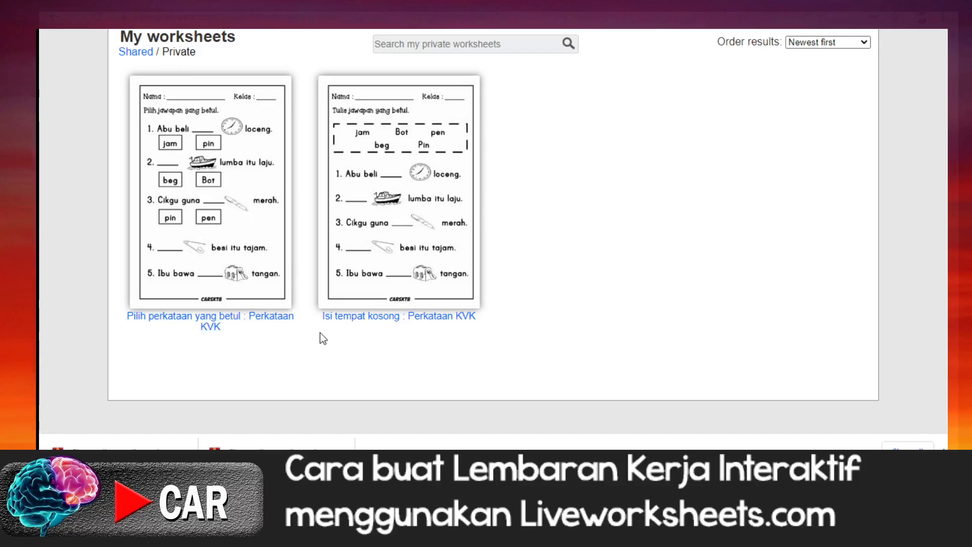
{"action": "scroll", "coordinate": [348, 339], "scroll_direction": "up", "scroll_amount": 1}
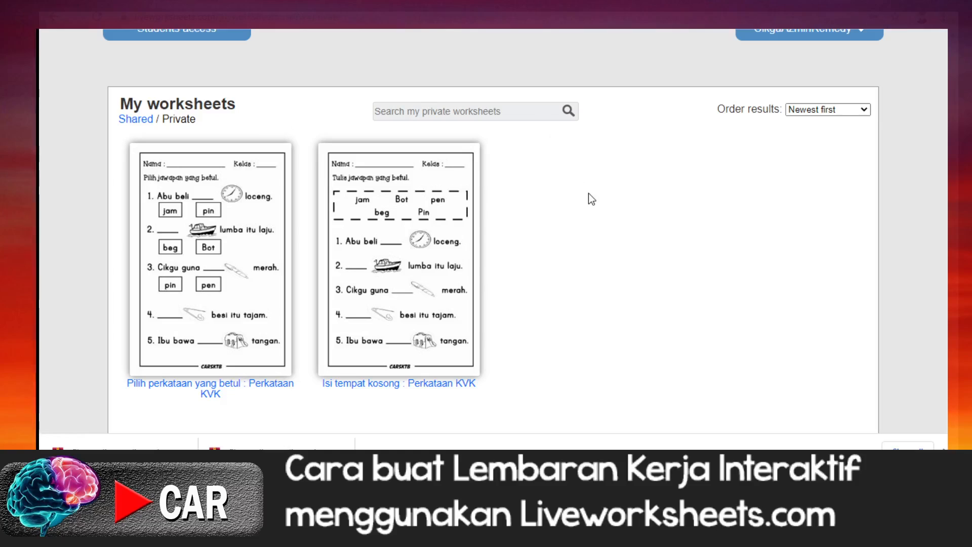
{"action": "scroll", "coordinate": [592, 198], "scroll_direction": "up", "scroll_amount": 2}
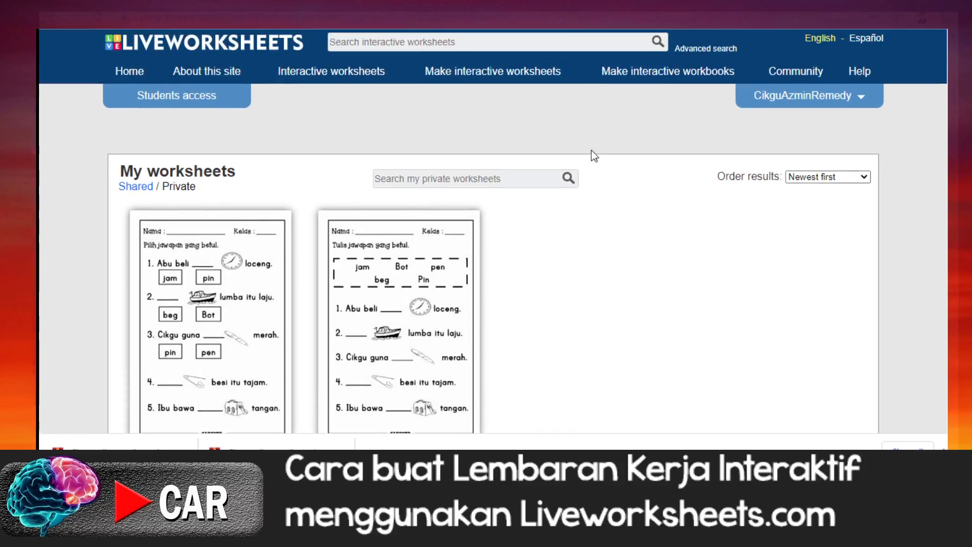
Step: Start a new interactive worksheet and upload the PDF file LKI Seret
{"action": "left_click", "coordinate": [505, 74]}
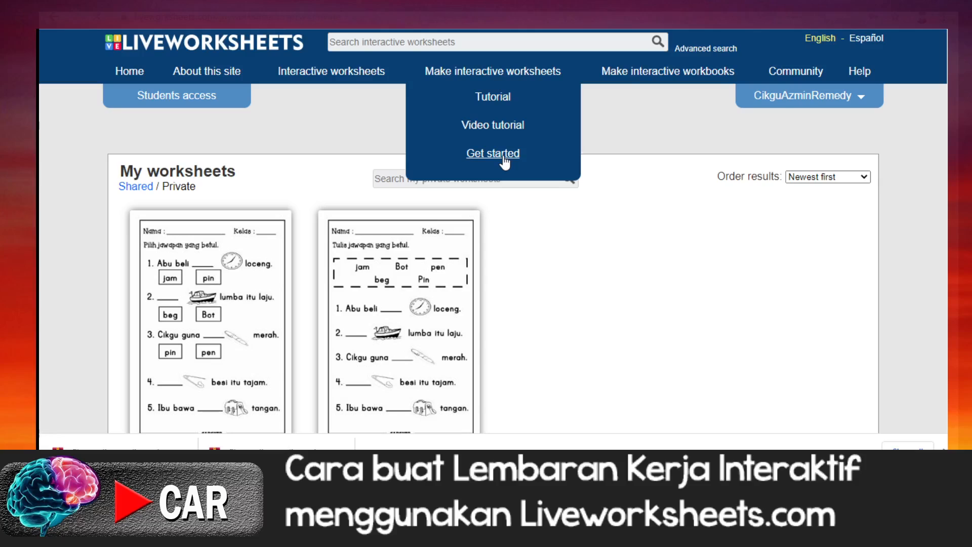
{"action": "left_click", "coordinate": [504, 157]}
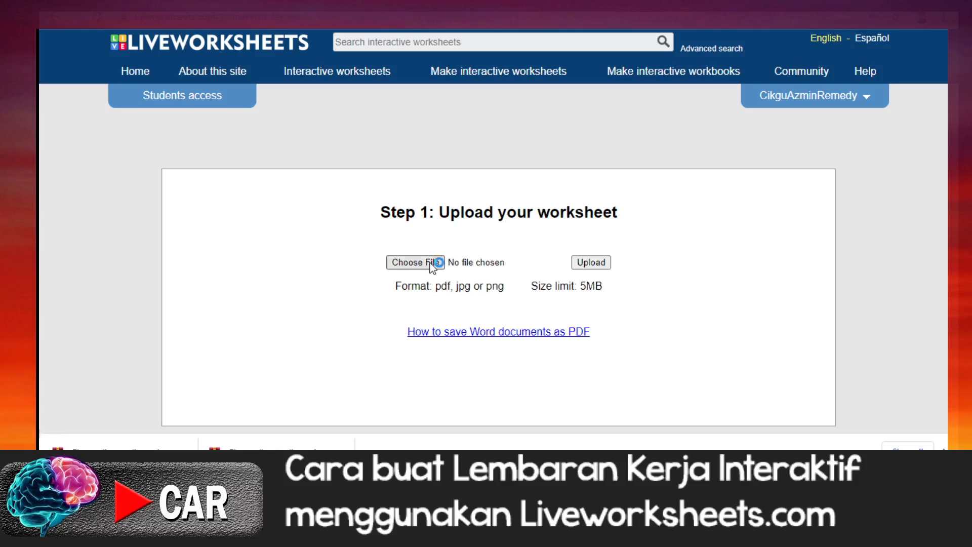
{"action": "left_click", "coordinate": [432, 263]}
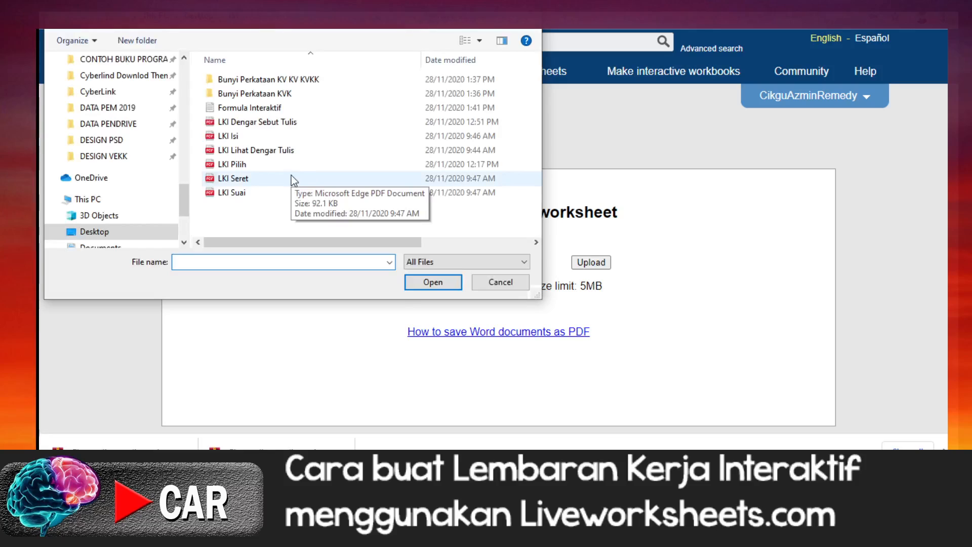
{"action": "left_click", "coordinate": [245, 181]}
{"action": "left_click", "coordinate": [438, 283]}
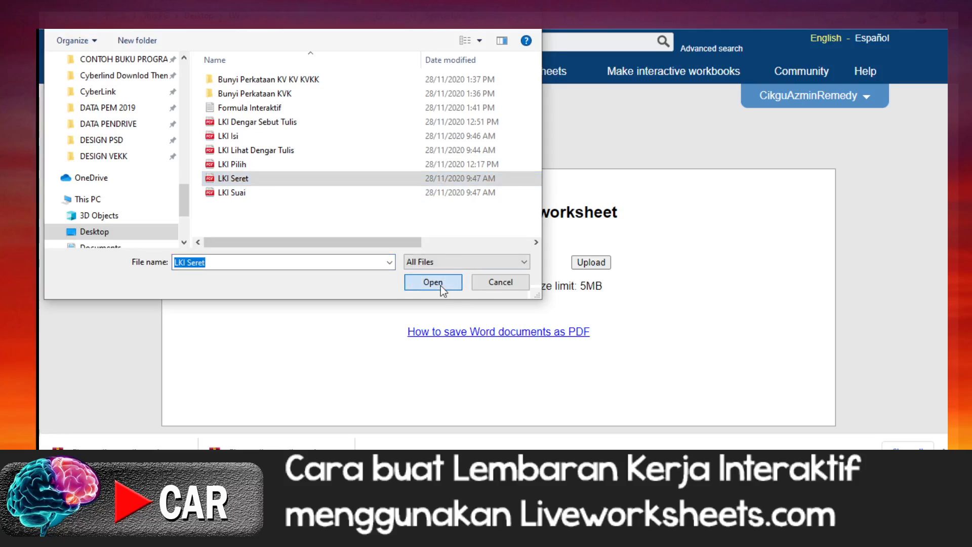
{"action": "left_click", "coordinate": [592, 263]}
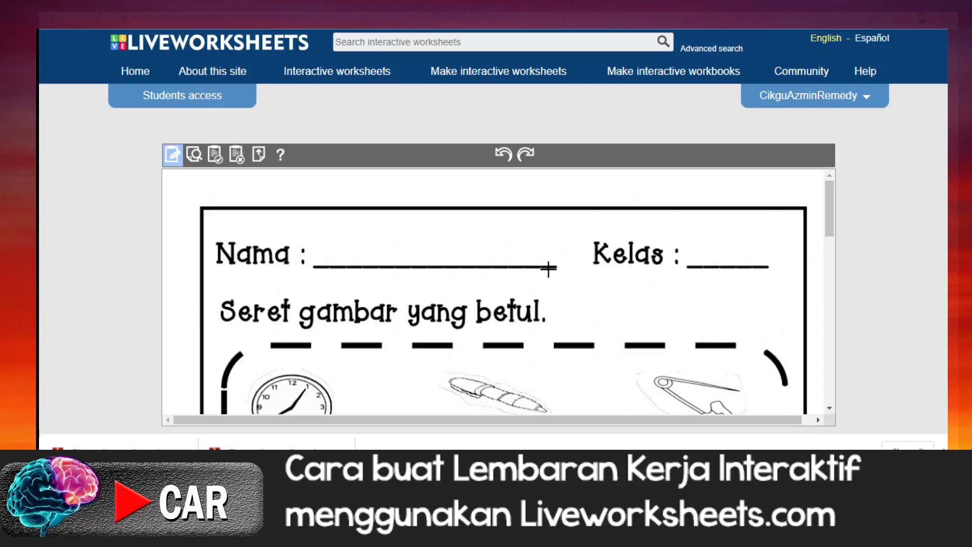
Step: Look through the uploaded worksheet and draw blank answer boxes over the Nama and Kelas lines
{"action": "scroll", "coordinate": [591, 290], "scroll_direction": "down", "scroll_amount": 6}
{"action": "scroll", "coordinate": [591, 292], "scroll_direction": "down", "scroll_amount": 5}
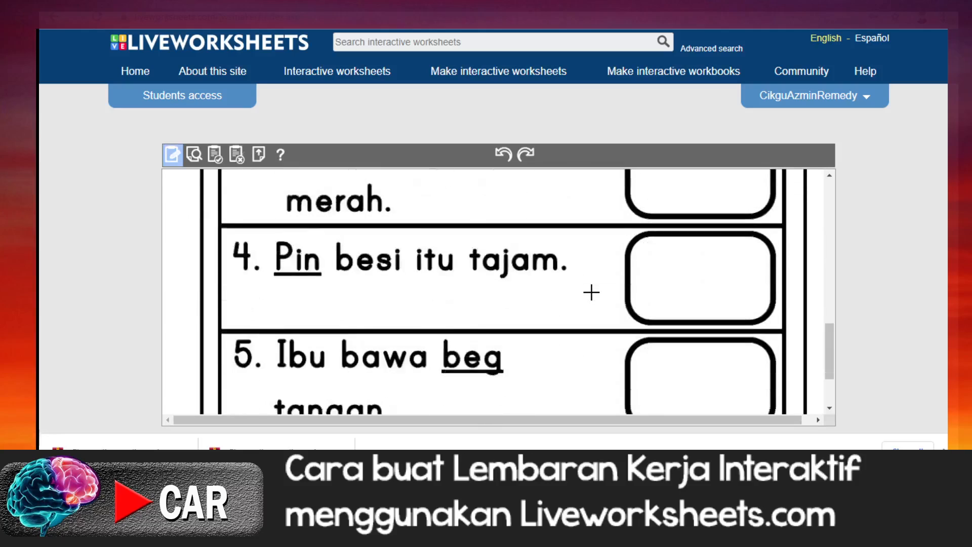
{"action": "scroll", "coordinate": [591, 292], "scroll_direction": "up", "scroll_amount": 10}
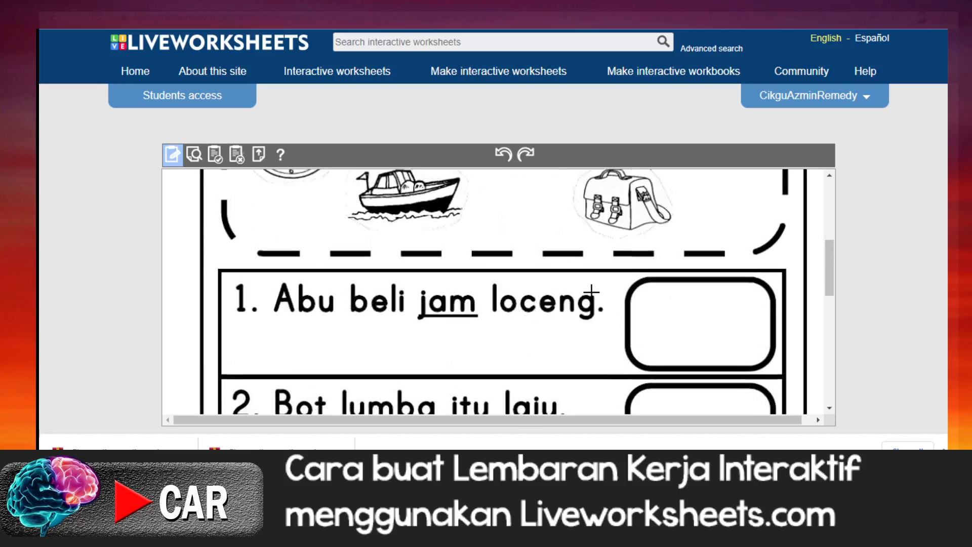
{"action": "scroll", "coordinate": [591, 292], "scroll_direction": "up", "scroll_amount": 3}
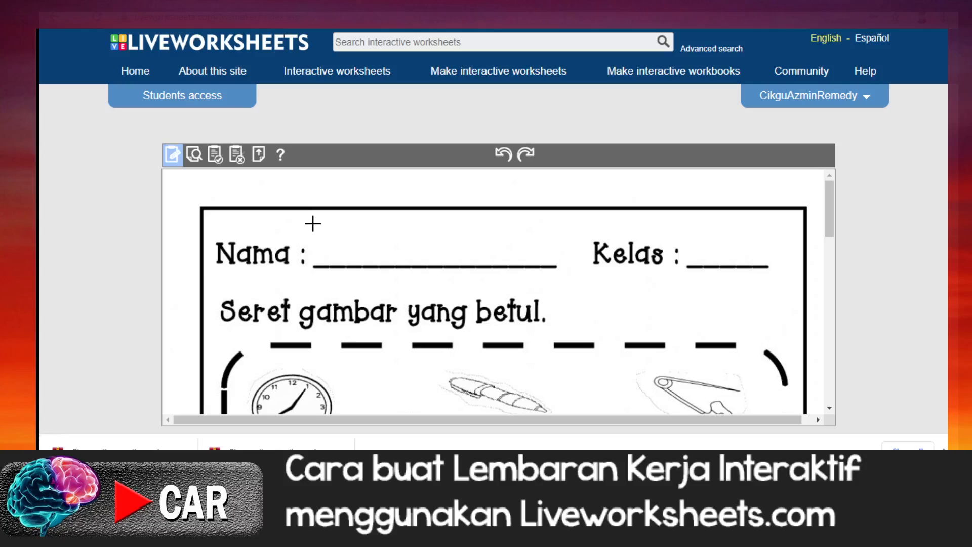
{"action": "left_click_drag", "start_coordinate": [316, 224], "coordinate": [559, 263]}
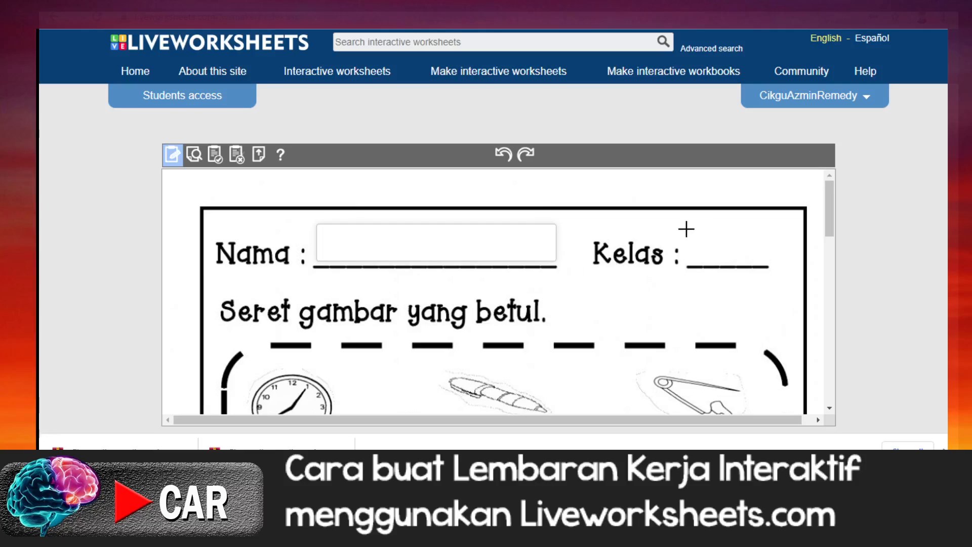
{"action": "left_click_drag", "start_coordinate": [687, 228], "coordinate": [771, 264]}
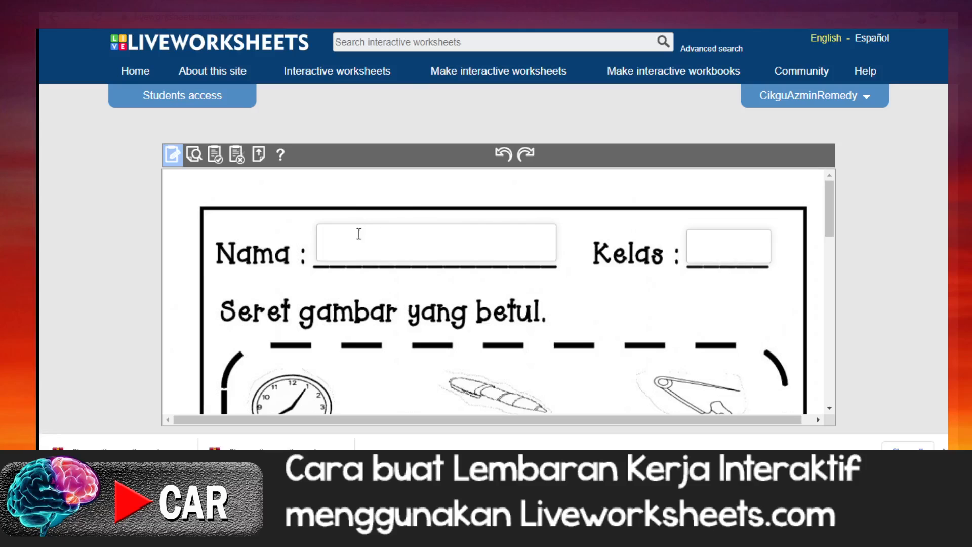
Step: Examine the five pictures in the dashed frame and the empty picture boxes beside questions 1 to 5
{"action": "scroll", "coordinate": [390, 270], "scroll_direction": "down", "scroll_amount": 1}
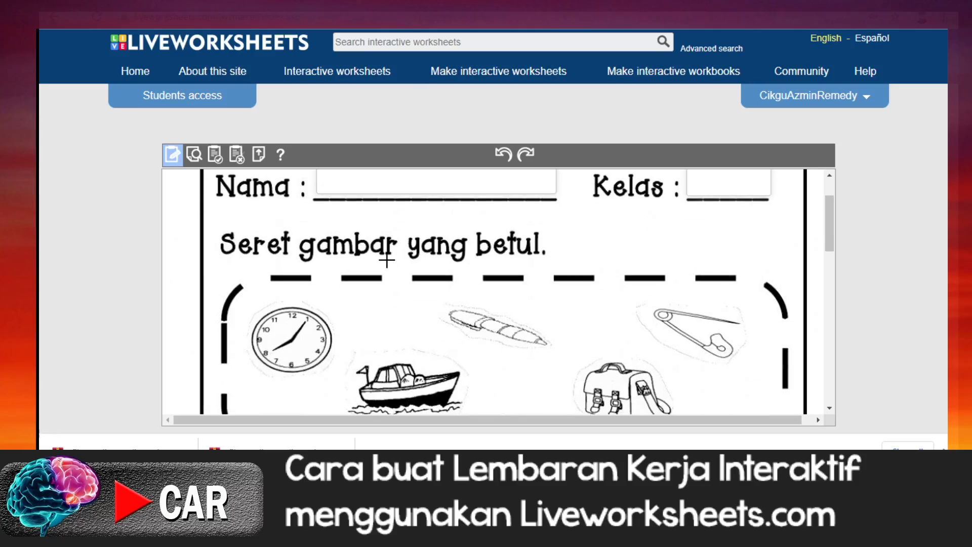
{"action": "scroll", "coordinate": [385, 260], "scroll_direction": "down", "scroll_amount": 3}
{"action": "scroll", "coordinate": [386, 259], "scroll_direction": "up", "scroll_amount": 3}
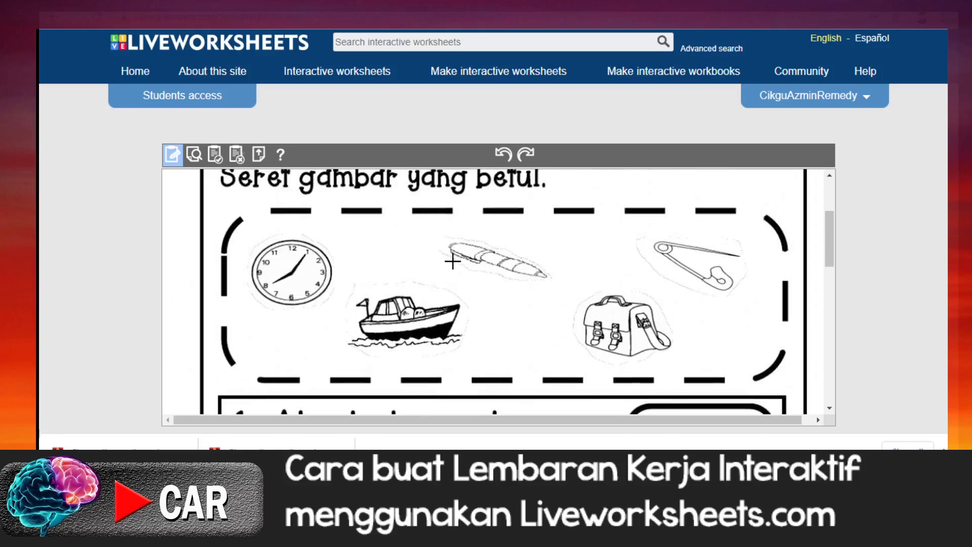
{"action": "scroll", "coordinate": [455, 261], "scroll_direction": "down", "scroll_amount": 1}
{"action": "scroll", "coordinate": [455, 261], "scroll_direction": "down", "scroll_amount": 3}
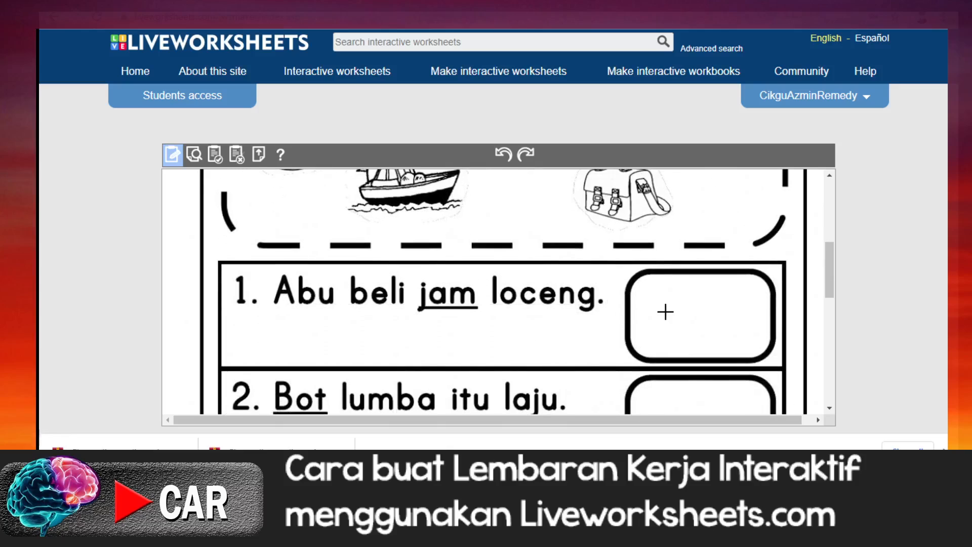
{"action": "scroll", "coordinate": [665, 311], "scroll_direction": "up", "scroll_amount": 2}
{"action": "scroll", "coordinate": [665, 311], "scroll_direction": "down", "scroll_amount": 2}
{"action": "scroll", "coordinate": [666, 312], "scroll_direction": "down", "scroll_amount": 2}
{"action": "scroll", "coordinate": [665, 312], "scroll_direction": "up", "scroll_amount": 6}
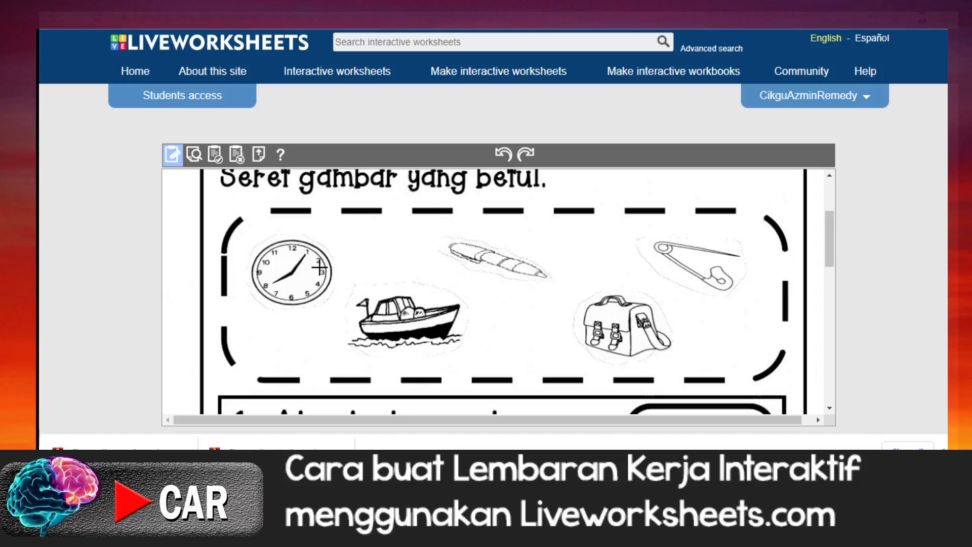
{"action": "scroll", "coordinate": [620, 361], "scroll_direction": "down", "scroll_amount": 2}
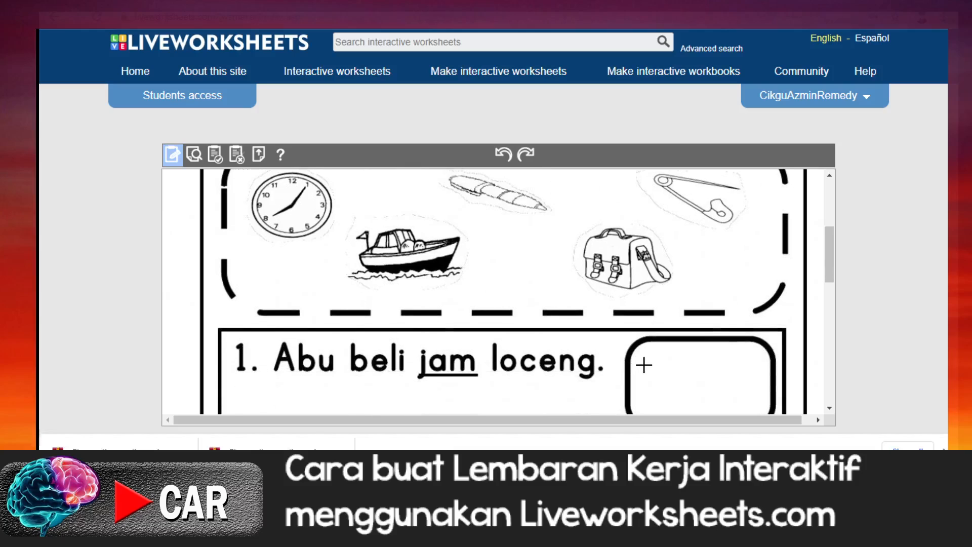
{"action": "scroll", "coordinate": [644, 364], "scroll_direction": "down", "scroll_amount": 10}
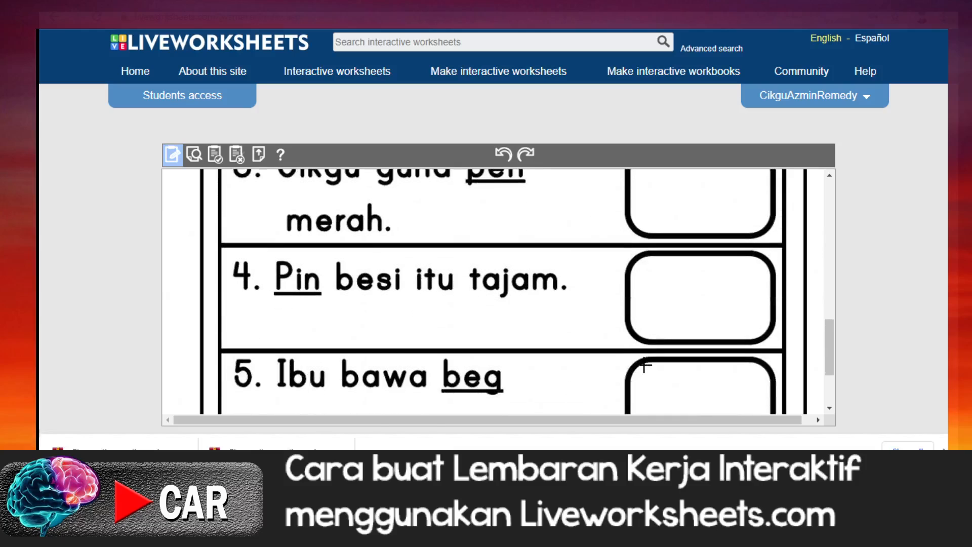
{"action": "scroll", "coordinate": [644, 365], "scroll_direction": "down", "scroll_amount": 2}
{"action": "scroll", "coordinate": [644, 364], "scroll_direction": "up", "scroll_amount": 10}
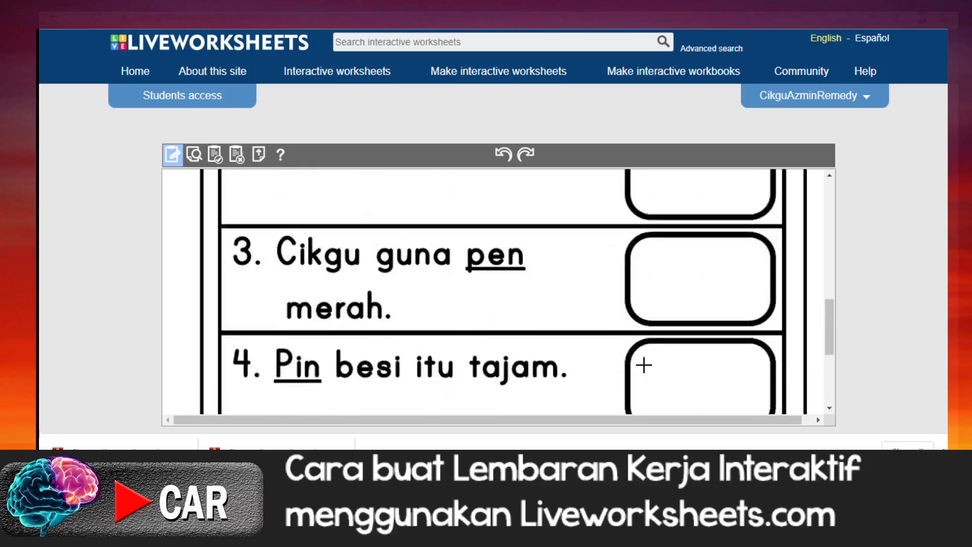
{"action": "scroll", "coordinate": [644, 365], "scroll_direction": "up", "scroll_amount": 1}
Step: Switch to the Formula Interaktif file in Notepad and copy the drag:1 formula from the SERET & LEPAS section
{"action": "mouse_move", "coordinate": [384, 527]}
{"action": "left_click", "coordinate": [385, 405]}
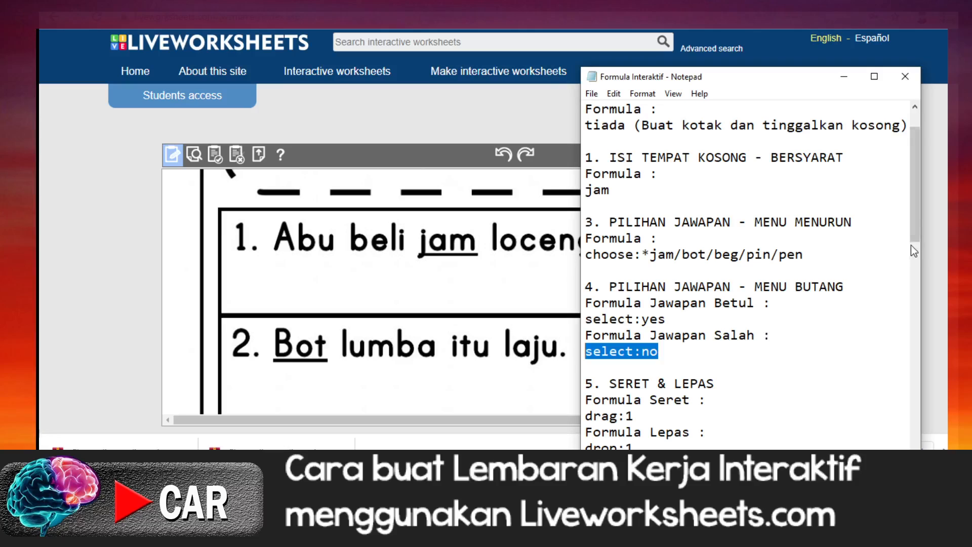
{"action": "left_click_drag", "start_coordinate": [915, 240], "coordinate": [913, 279]}
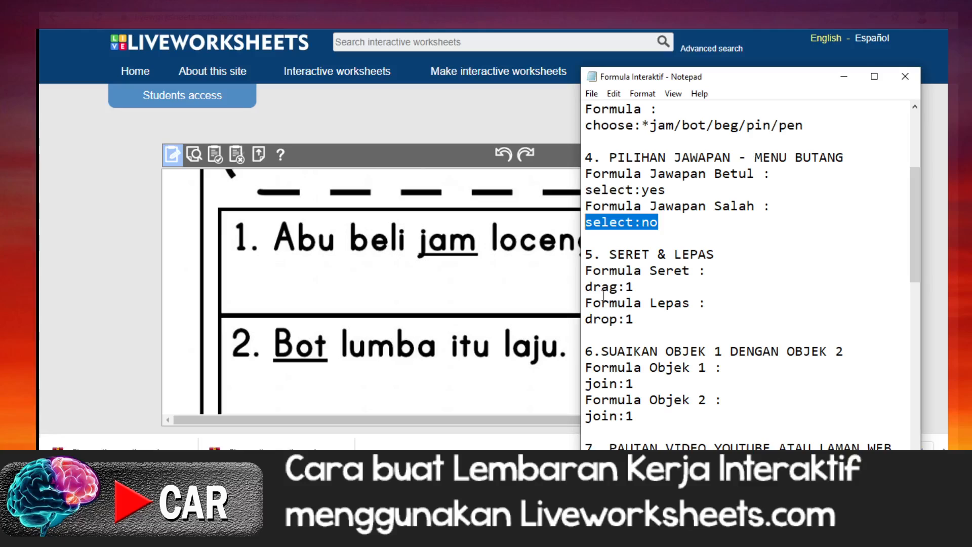
{"action": "left_click", "coordinate": [585, 287]}
{"action": "left_click_drag", "start_coordinate": [585, 287], "coordinate": [634, 287]}
{"action": "right_click", "coordinate": [627, 287]}
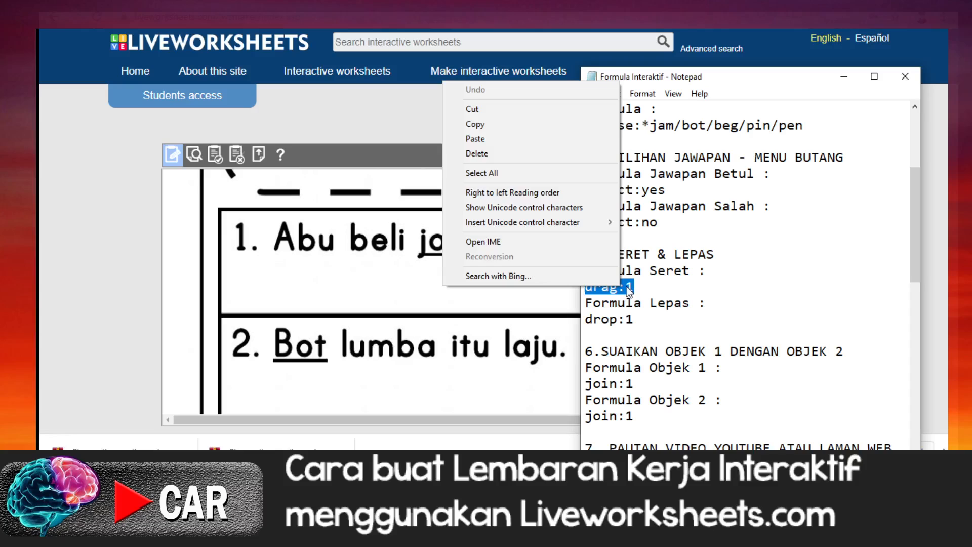
{"action": "left_click", "coordinate": [475, 126]}
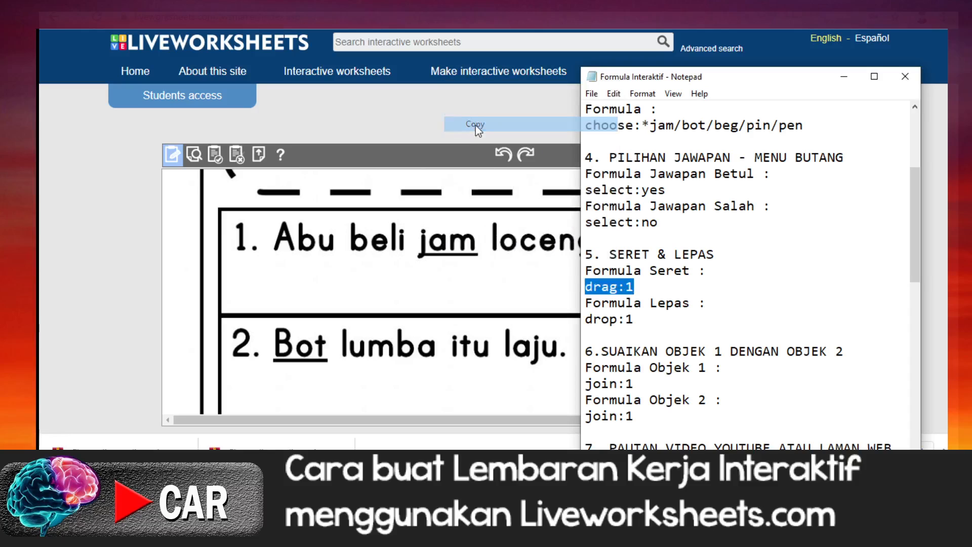
Step: Draw an answer box over the clock picture in the worksheet and paste the copied drag:1 formula into it
{"action": "scroll", "coordinate": [441, 269], "scroll_direction": "down", "scroll_amount": 5}
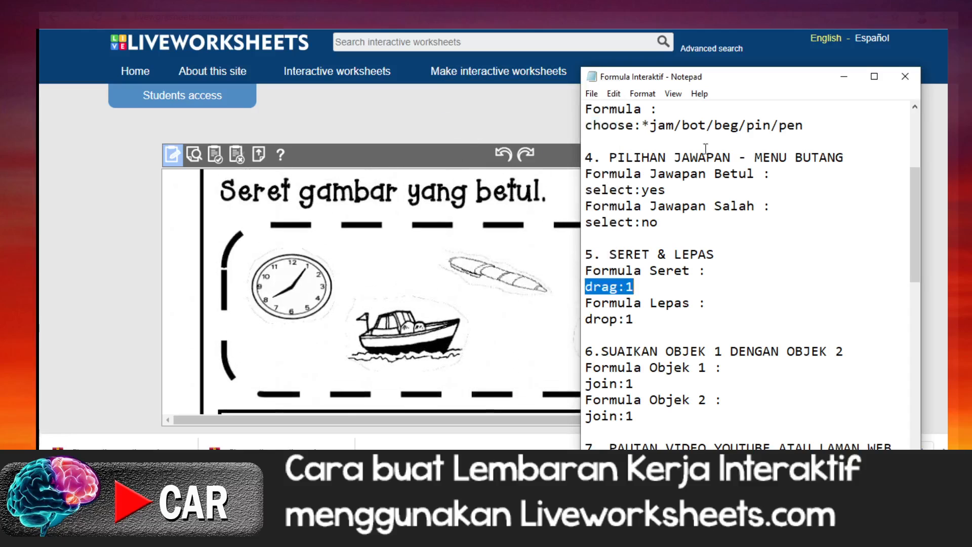
{"action": "left_click", "coordinate": [522, 244]}
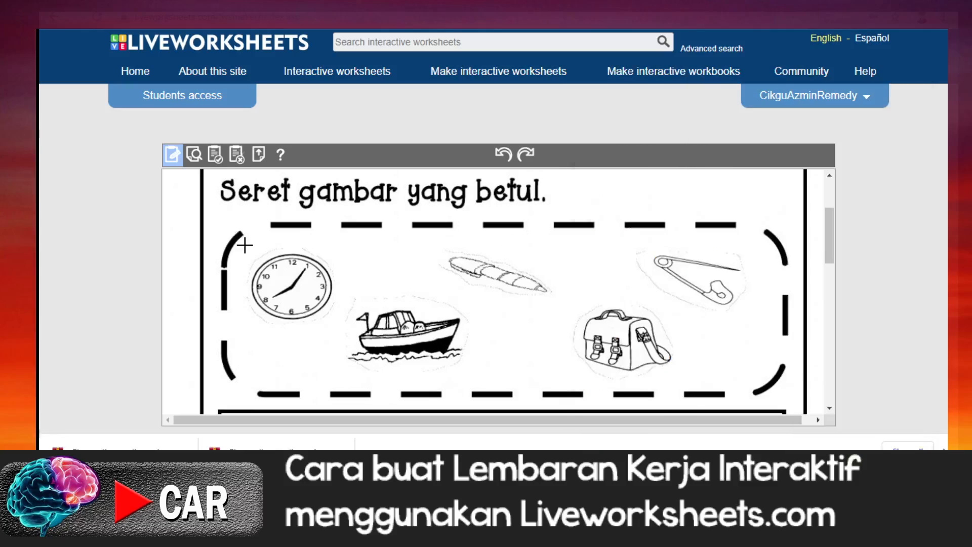
{"action": "left_click_drag", "start_coordinate": [246, 246], "coordinate": [340, 327]}
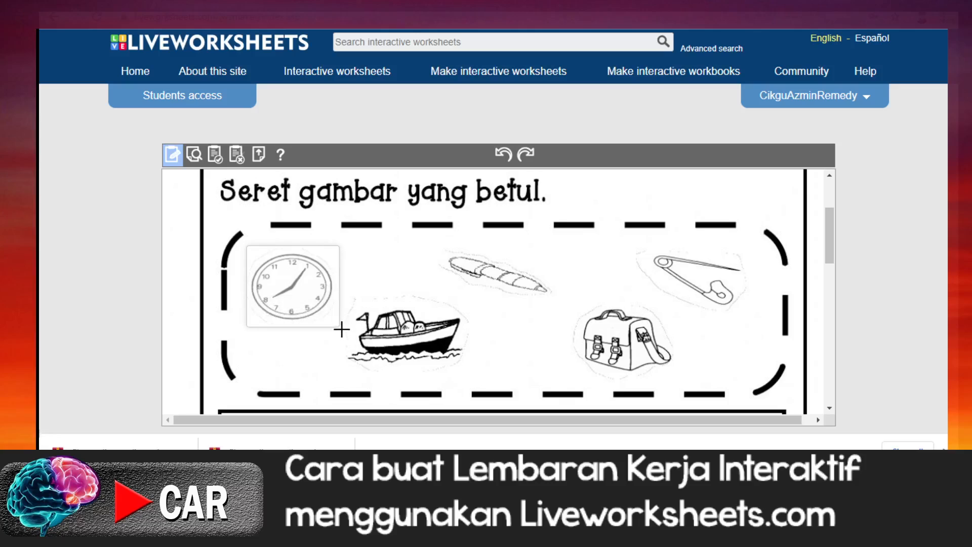
{"action": "left_click", "coordinate": [260, 256]}
{"action": "right_click", "coordinate": [260, 256]}
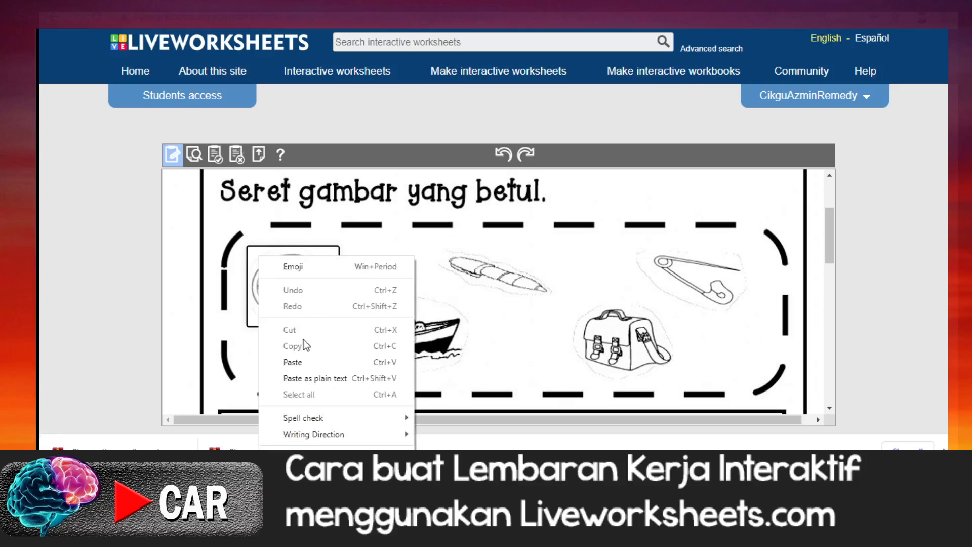
{"action": "left_click", "coordinate": [300, 359]}
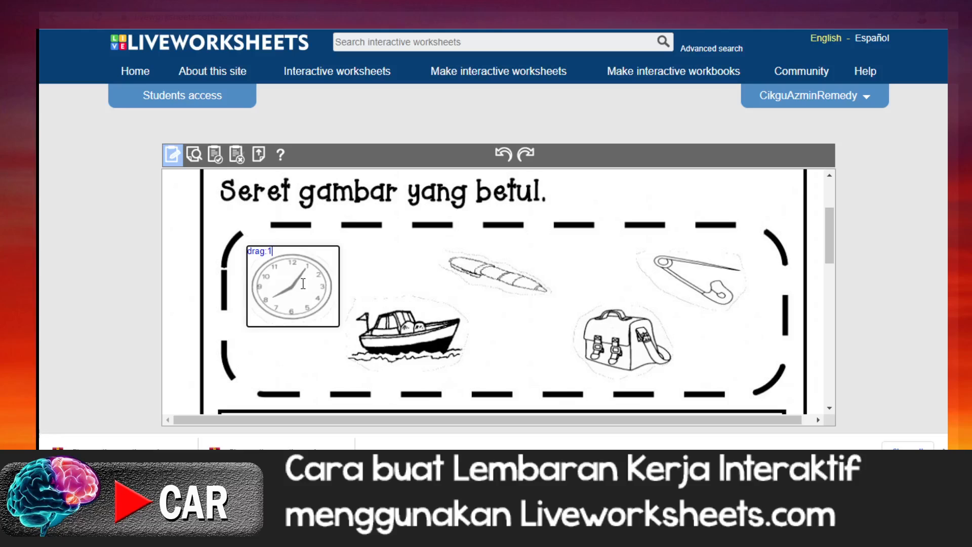
{"action": "scroll", "coordinate": [302, 284], "scroll_direction": "down", "scroll_amount": 3}
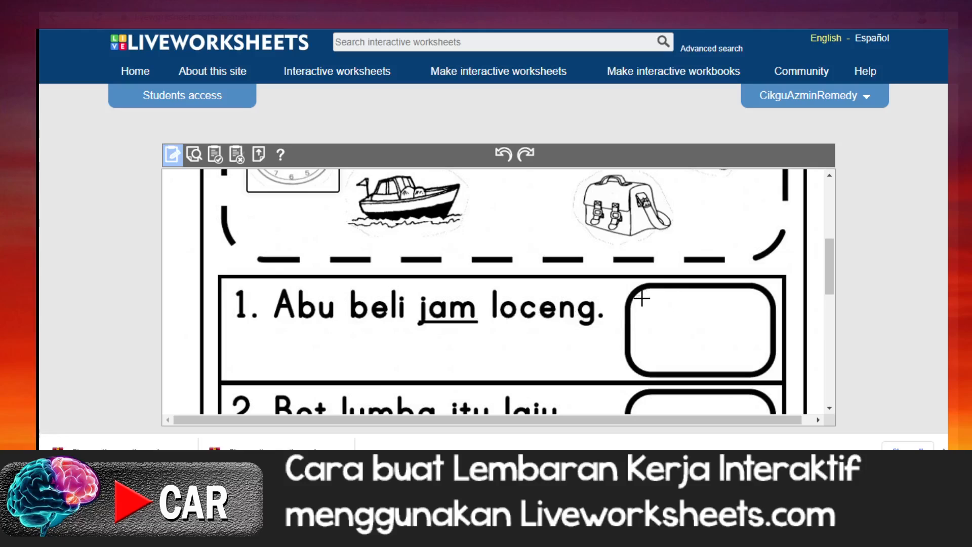
{"action": "scroll", "coordinate": [308, 197], "scroll_direction": "up", "scroll_amount": 3}
{"action": "scroll", "coordinate": [403, 271], "scroll_direction": "down", "scroll_amount": 2}
{"action": "left_click_drag", "start_coordinate": [641, 293], "coordinate": [763, 367]}
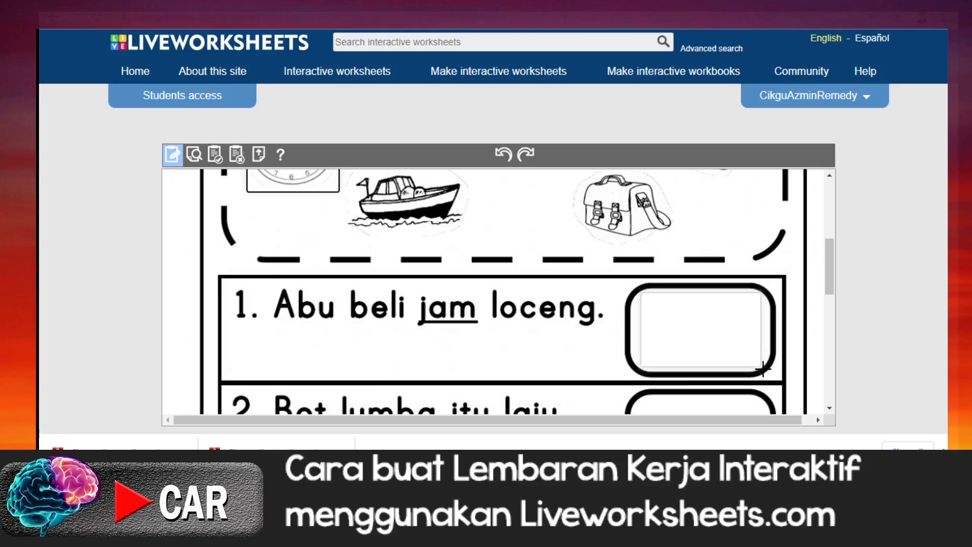
{"action": "left_click", "coordinate": [697, 330]}
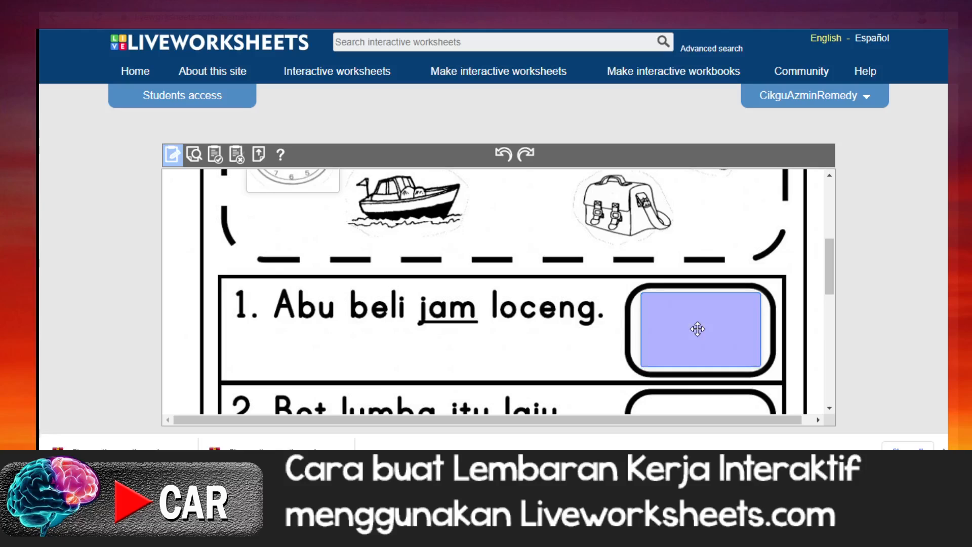
{"action": "key", "text": "Delete"}
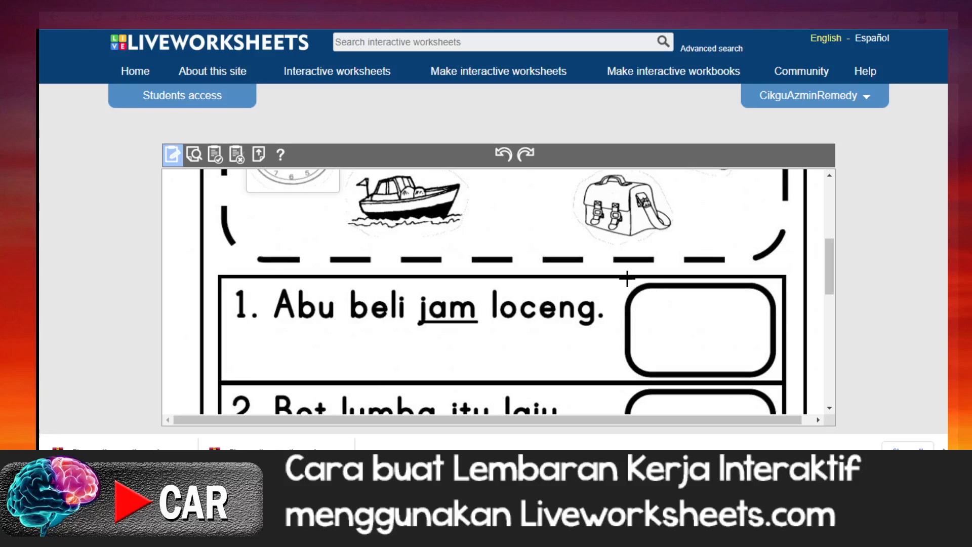
Step: Draw an answer box covering question 1's entire picture frame and fill it with the drop:1 formula copied from the Formula Interaktif file in Notepad
{"action": "left_click_drag", "start_coordinate": [627, 278], "coordinate": [779, 383]}
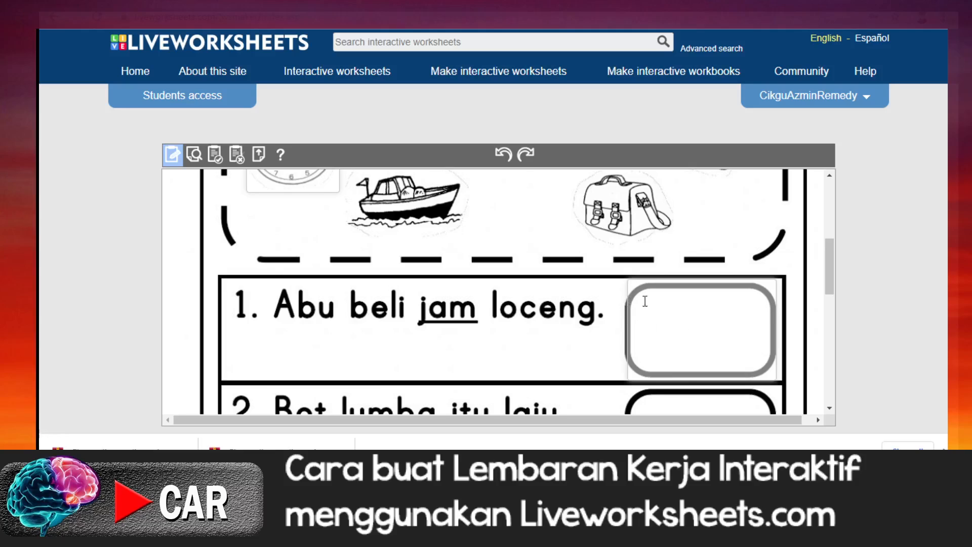
{"action": "key", "text": "alt+Tab"}
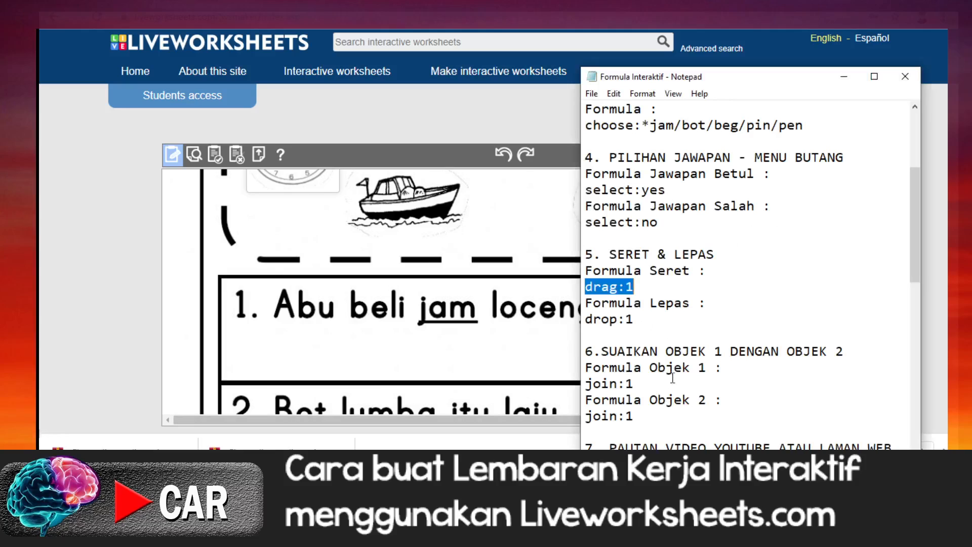
{"action": "left_click_drag", "start_coordinate": [586, 319], "coordinate": [634, 320]}
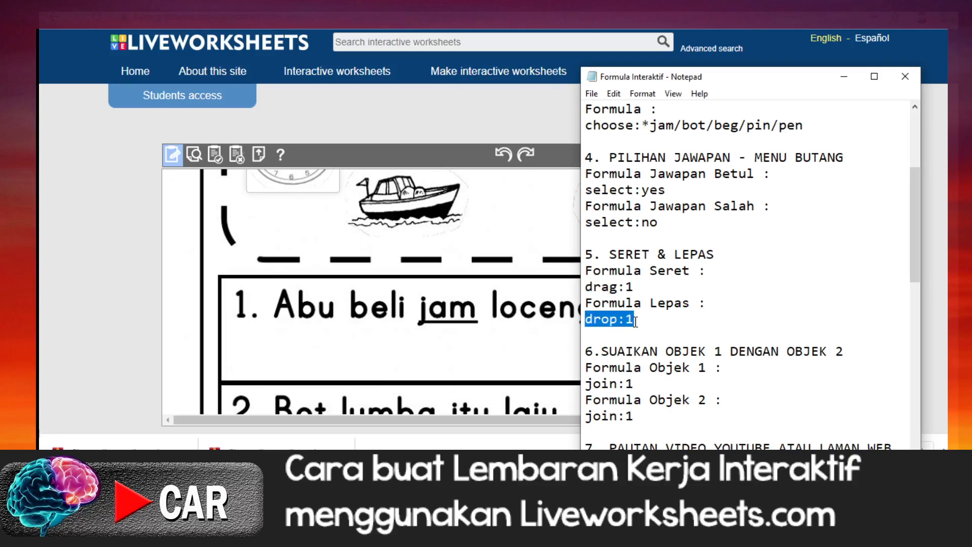
{"action": "right_click", "coordinate": [618, 318]}
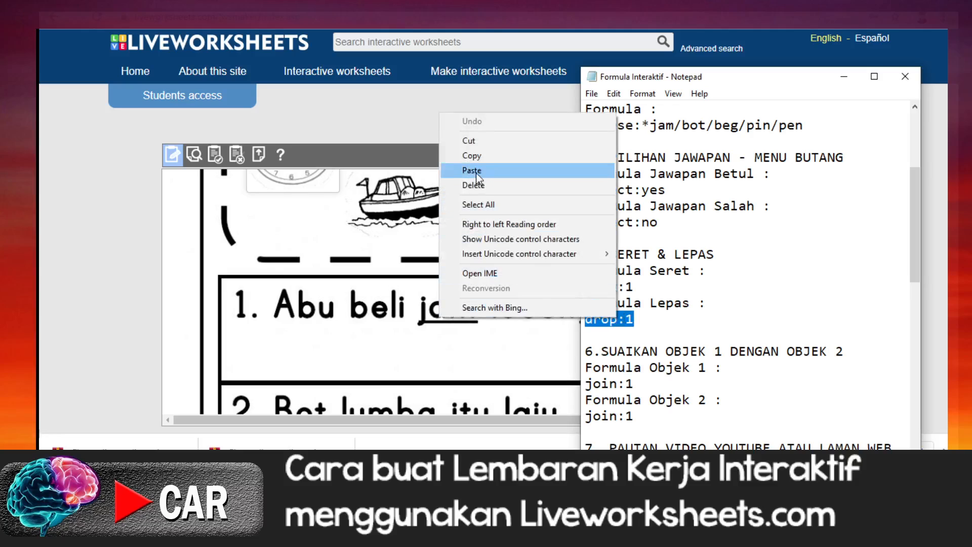
{"action": "left_click", "coordinate": [477, 159]}
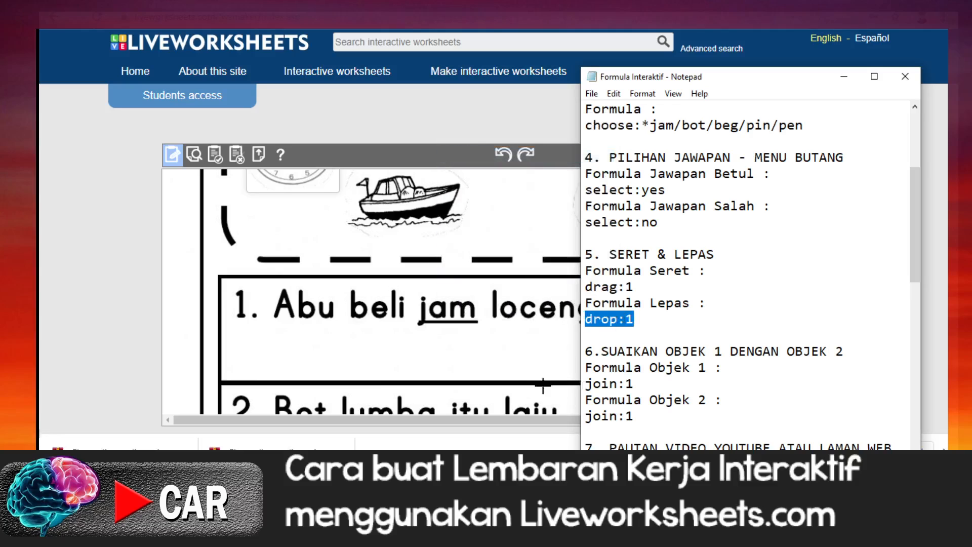
{"action": "left_click", "coordinate": [527, 365]}
{"action": "left_click", "coordinate": [637, 292]}
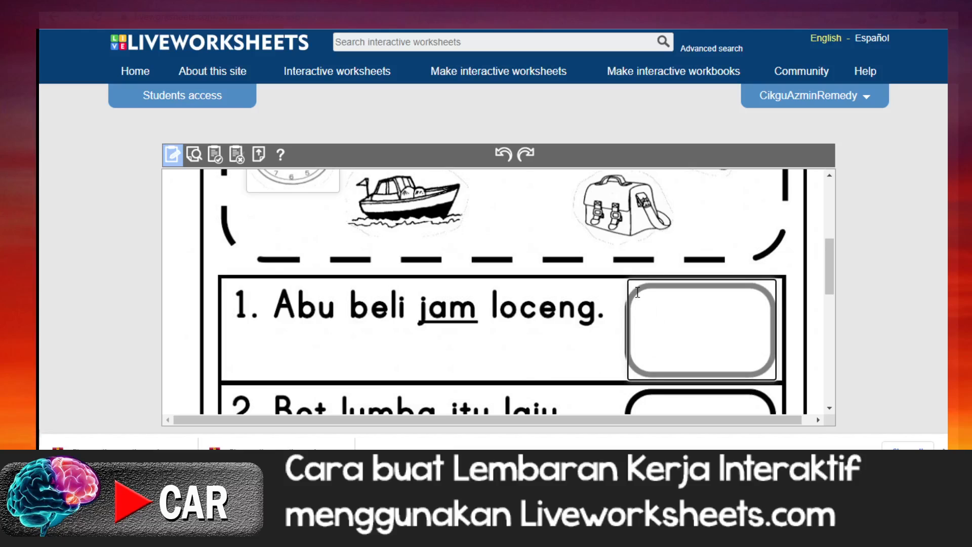
{"action": "right_click", "coordinate": [637, 292]}
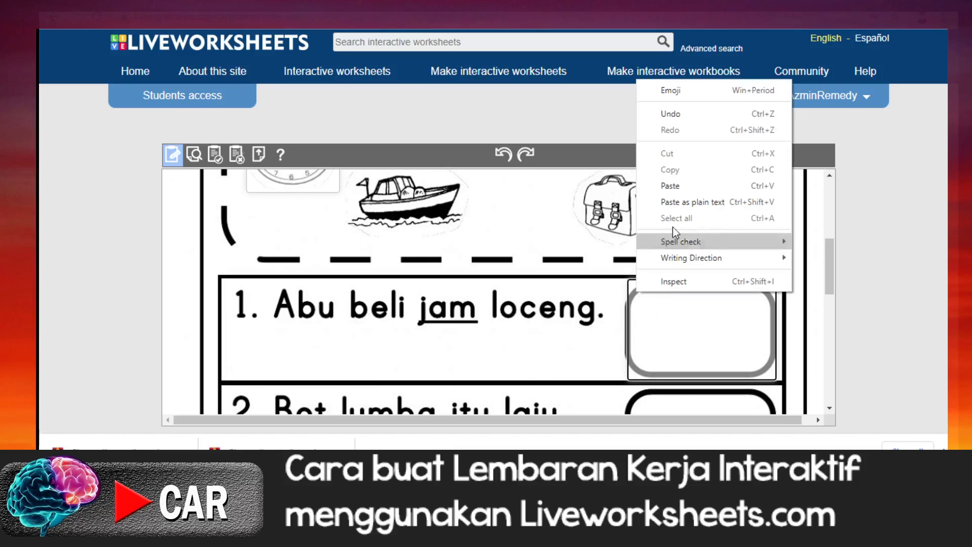
{"action": "left_click", "coordinate": [675, 183]}
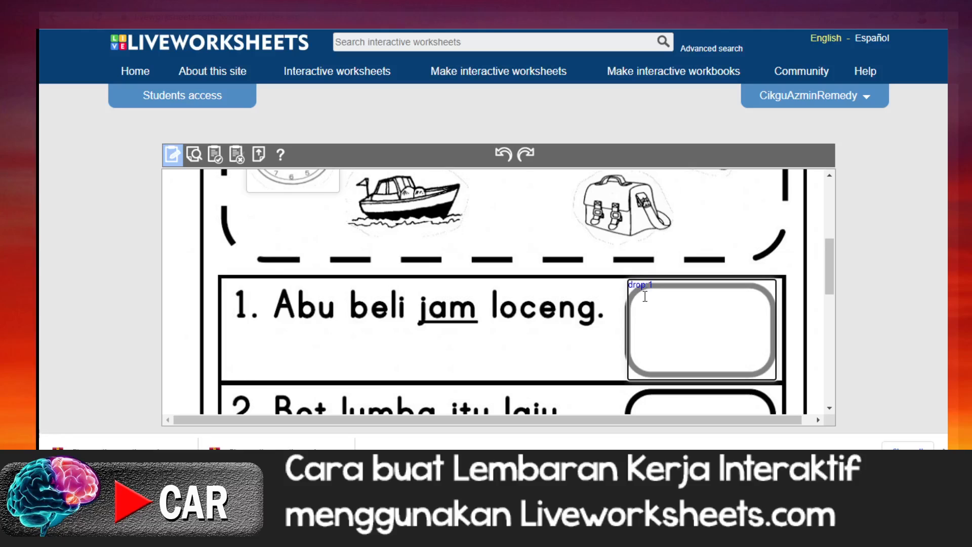
Step: Make four duplicates of the drag:1 box that covers the clock picture
{"action": "scroll", "coordinate": [648, 322], "scroll_direction": "up", "scroll_amount": 1}
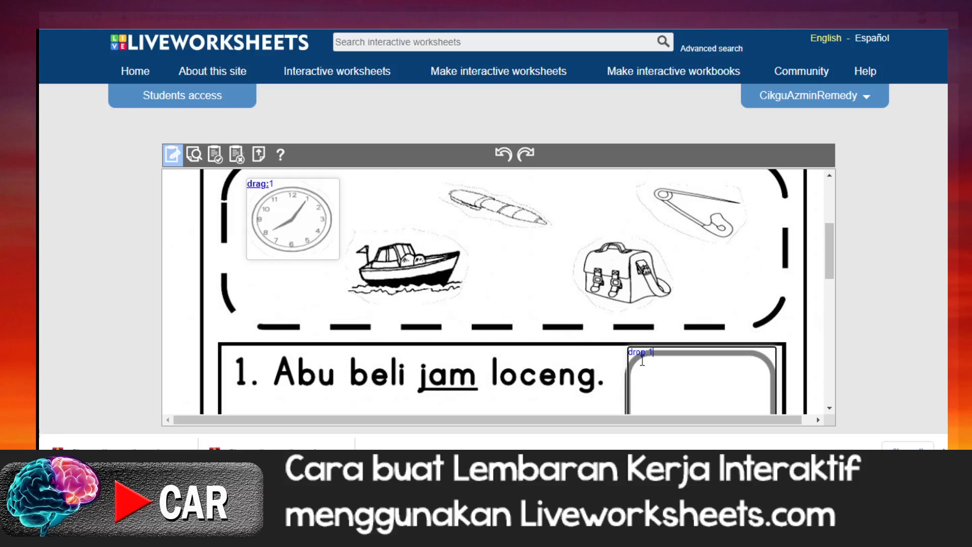
{"action": "scroll", "coordinate": [642, 360], "scroll_direction": "down", "scroll_amount": 1}
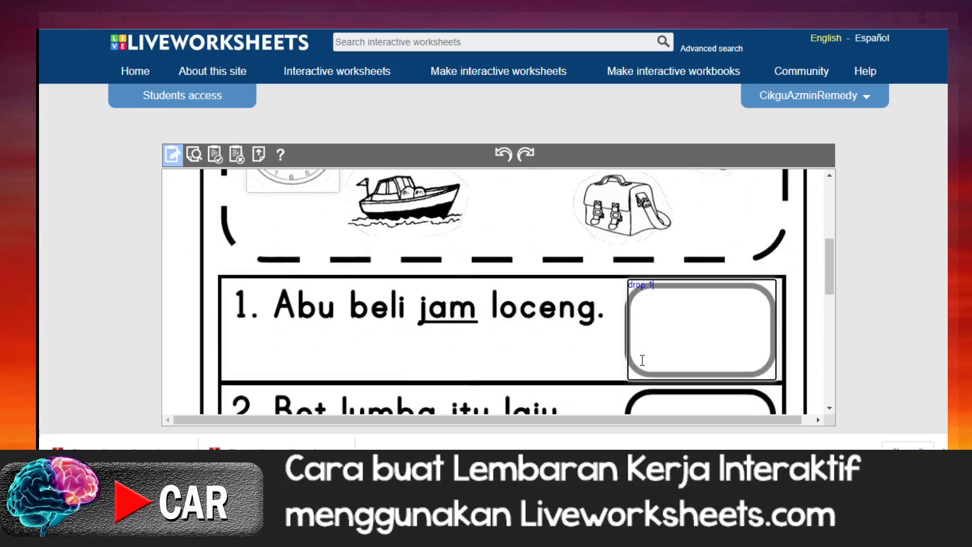
{"action": "scroll", "coordinate": [642, 360], "scroll_direction": "up", "scroll_amount": 1}
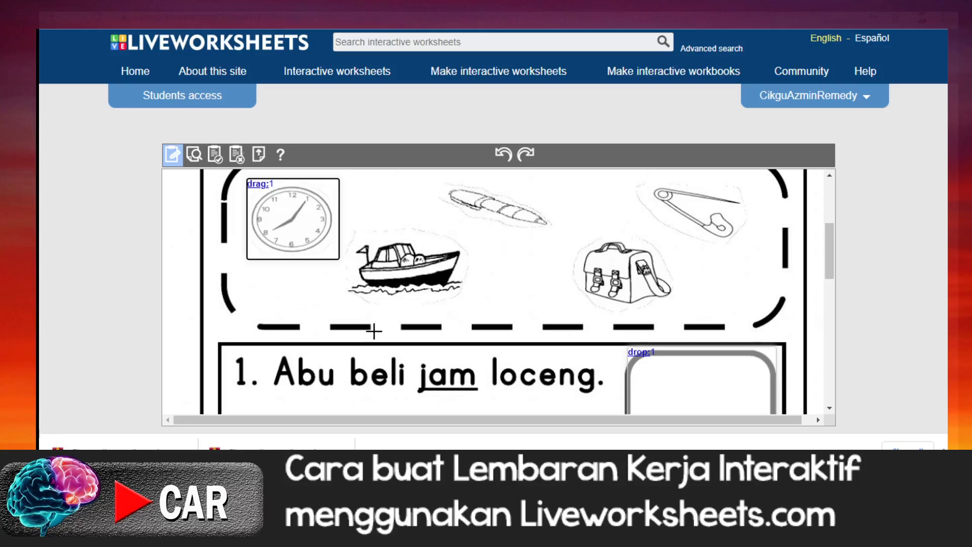
{"action": "scroll", "coordinate": [374, 330], "scroll_direction": "down", "scroll_amount": 1}
{"action": "scroll", "coordinate": [374, 332], "scroll_direction": "up", "scroll_amount": 2}
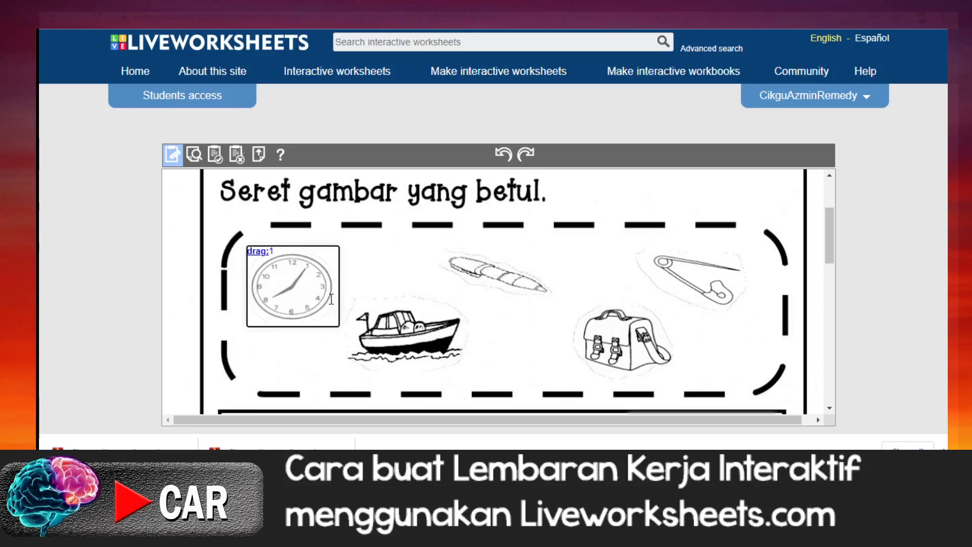
{"action": "left_click", "coordinate": [289, 284]}
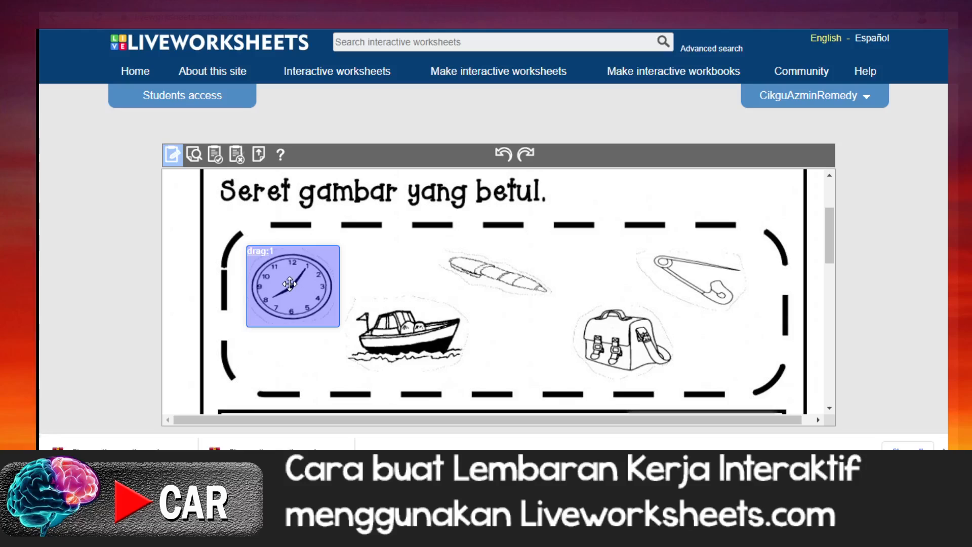
{"action": "key", "text": "ctrl+v"}
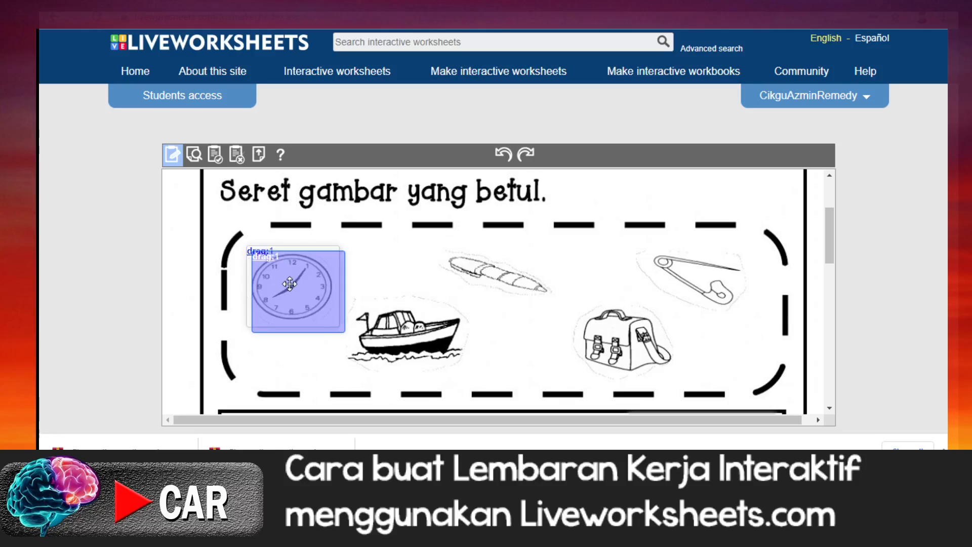
{"action": "key", "text": "ctrl+v"}
{"action": "key", "text": "ctrl+v"}
{"action": "key", "text": "ctrl+v"}
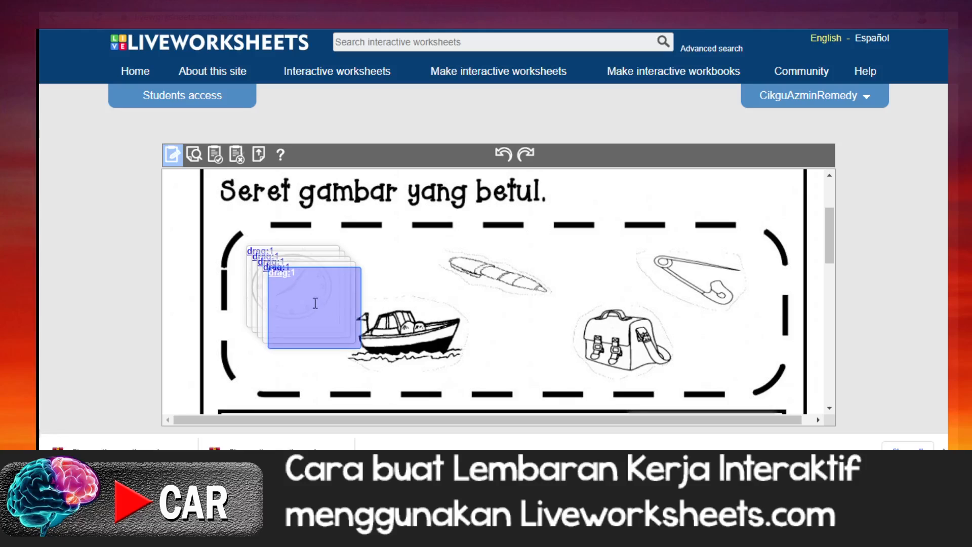
Step: Move the topmost duplicated box onto the boat picture and change its formula to drag:2
{"action": "left_click_drag", "start_coordinate": [307, 301], "coordinate": [411, 328]}
{"action": "left_click", "coordinate": [390, 296]}
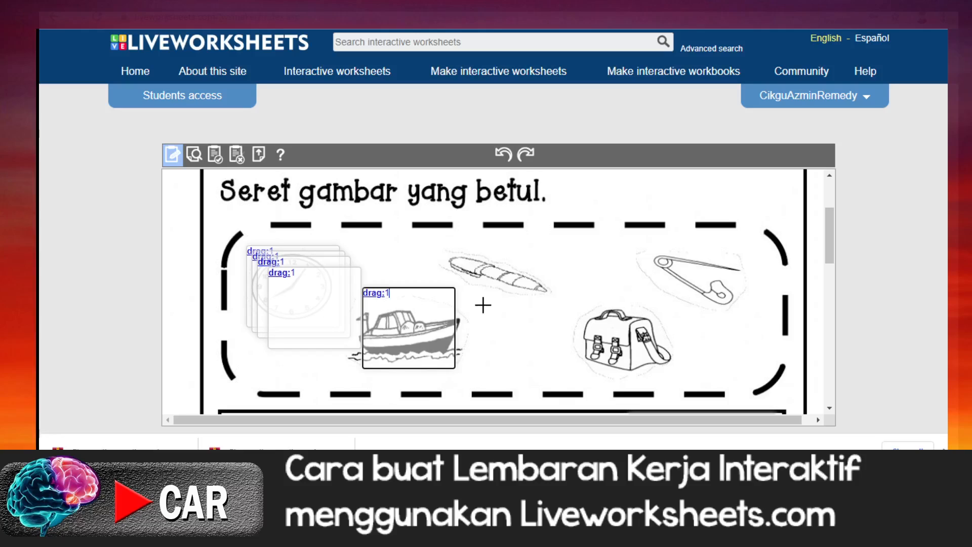
{"action": "scroll", "coordinate": [483, 305], "scroll_direction": "down", "scroll_amount": 7}
{"action": "scroll", "coordinate": [484, 305], "scroll_direction": "up", "scroll_amount": 6}
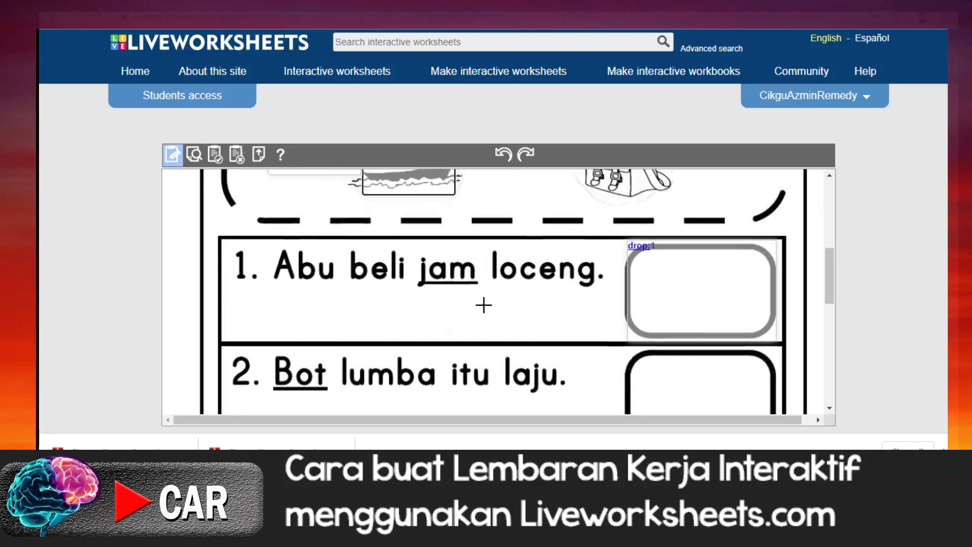
{"action": "key", "text": "BackSpace"}
{"action": "type", "text": "2"}
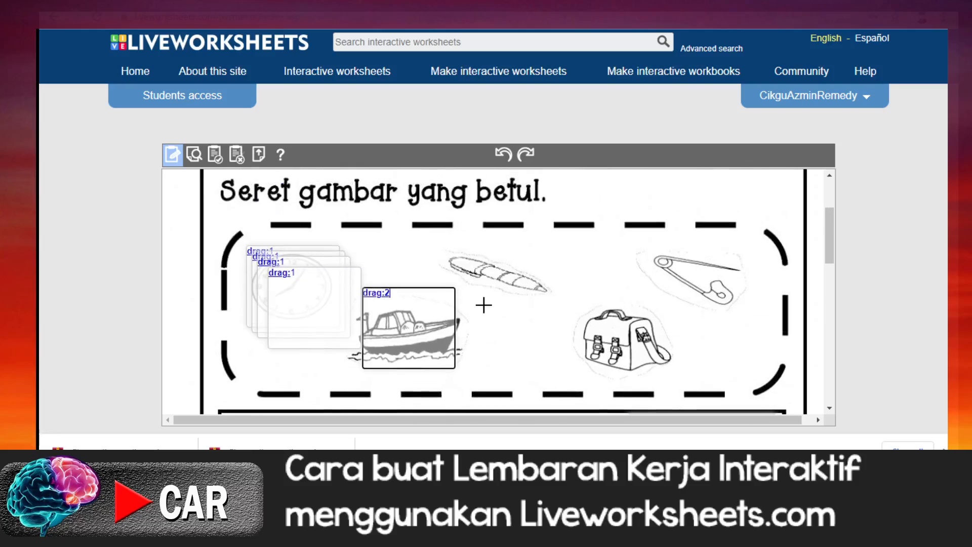
Step: Select the next duplicated drag:1 box stacked over the clock picture
{"action": "left_click", "coordinate": [314, 294]}
{"action": "left_click", "coordinate": [303, 296]}
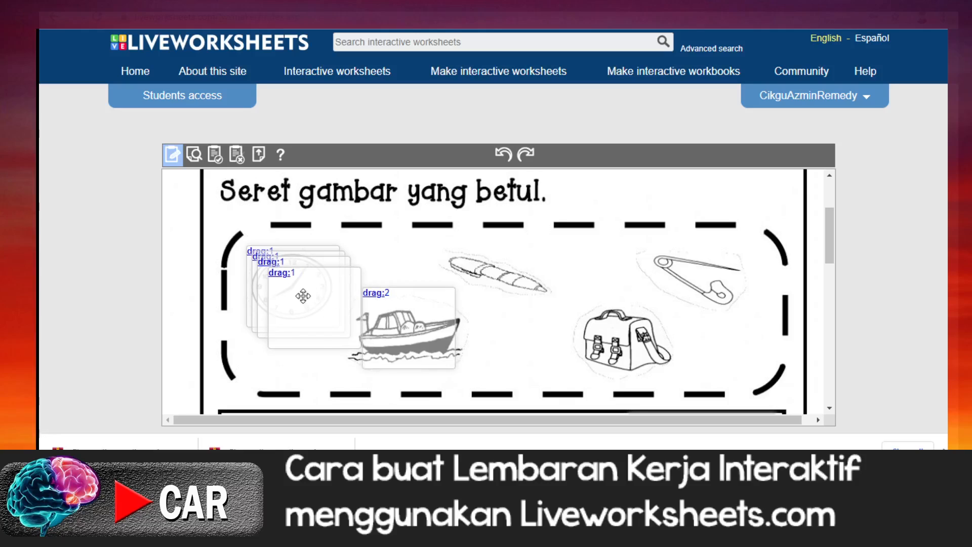
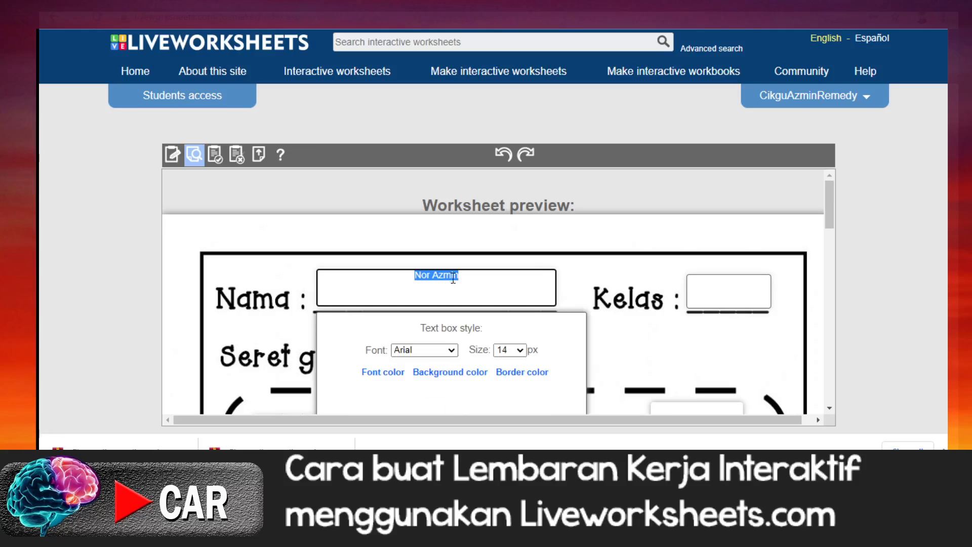
Step: Set the text box style to Fredoka One at 36 px and save it for the whole worksheet
{"action": "left_click", "coordinate": [452, 352]}
{"action": "scroll", "coordinate": [458, 309], "scroll_direction": "down", "scroll_amount": 9}
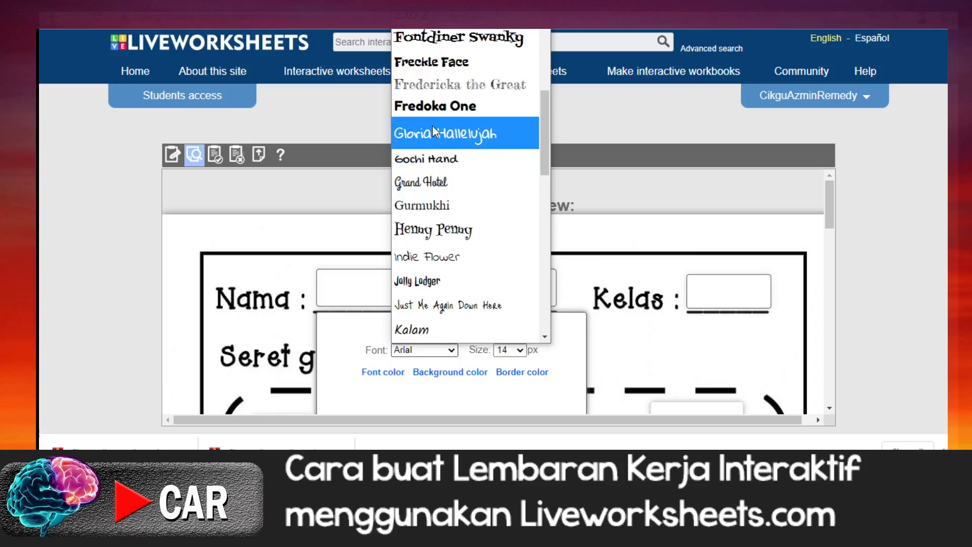
{"action": "left_click", "coordinate": [434, 107]}
{"action": "left_click", "coordinate": [519, 350]}
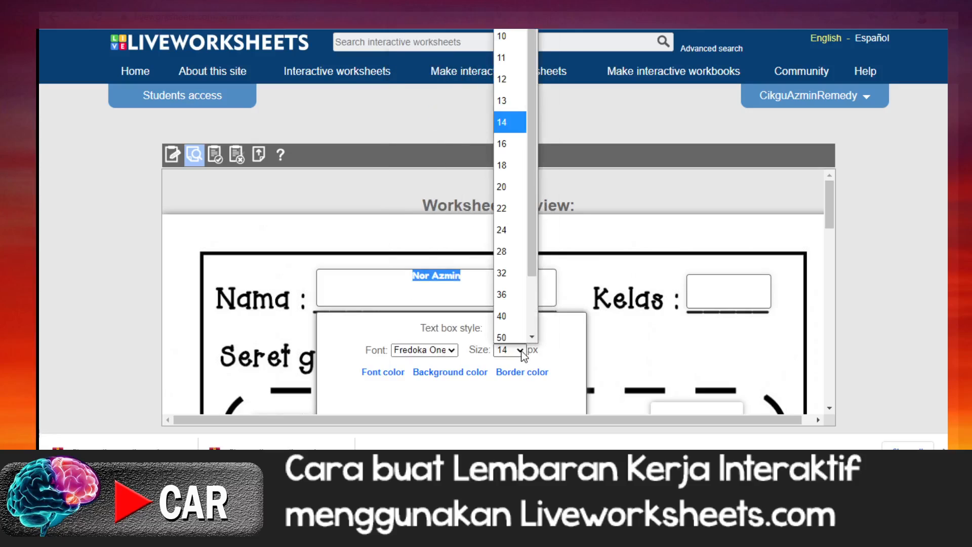
{"action": "left_click", "coordinate": [518, 296]}
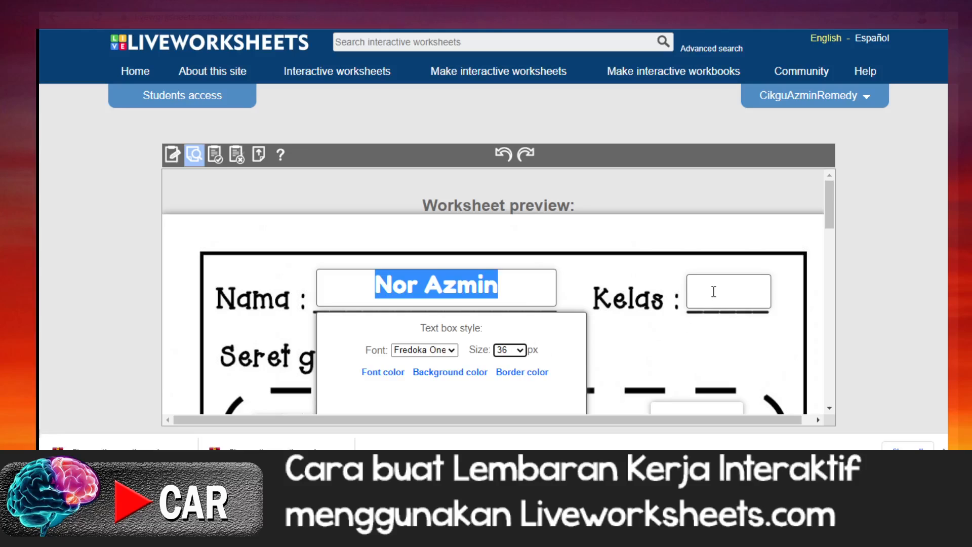
{"action": "scroll", "coordinate": [595, 361], "scroll_direction": "down", "scroll_amount": 4}
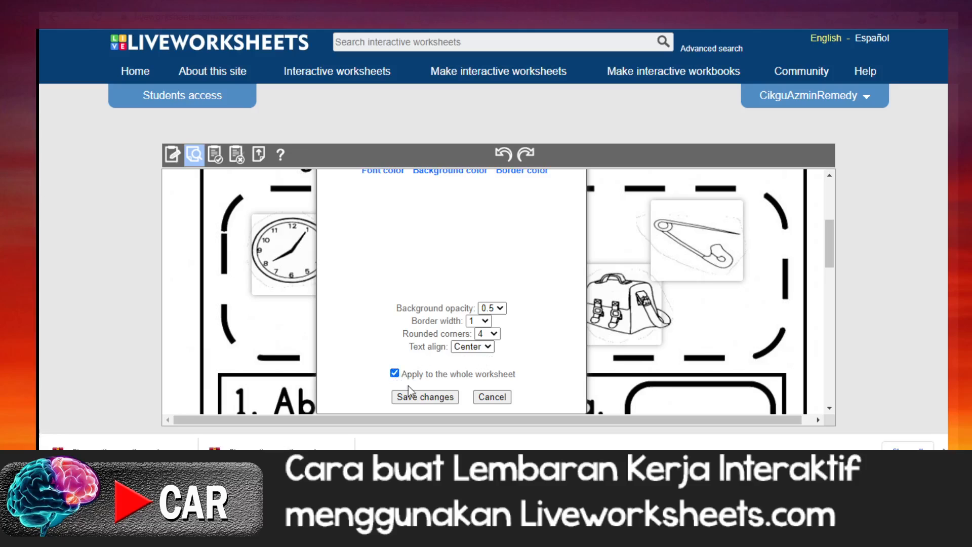
{"action": "left_click", "coordinate": [433, 400]}
Step: Fill in 2G as the class in the Kelas field of the preview
{"action": "scroll", "coordinate": [714, 391], "scroll_direction": "up", "scroll_amount": 4}
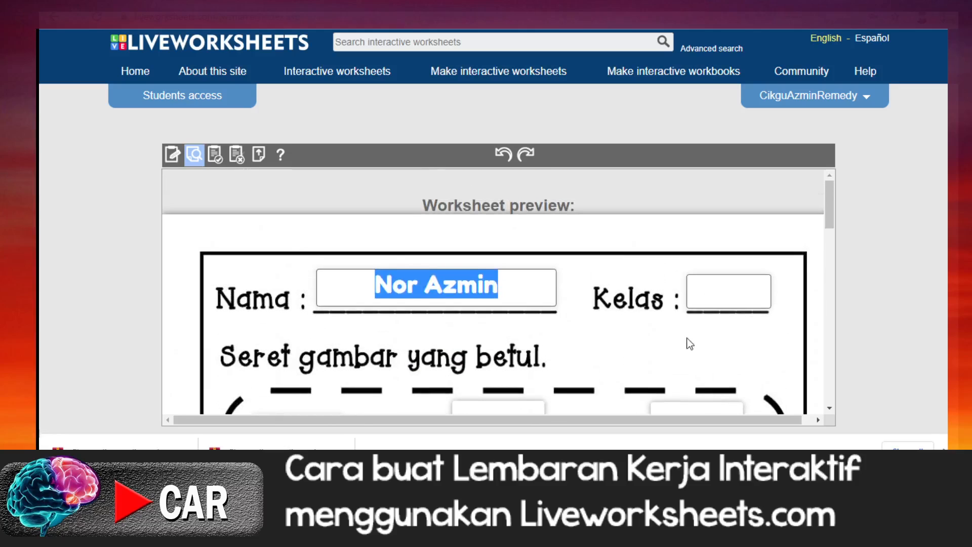
{"action": "left_click", "coordinate": [709, 299]}
{"action": "type", "text": "2"}
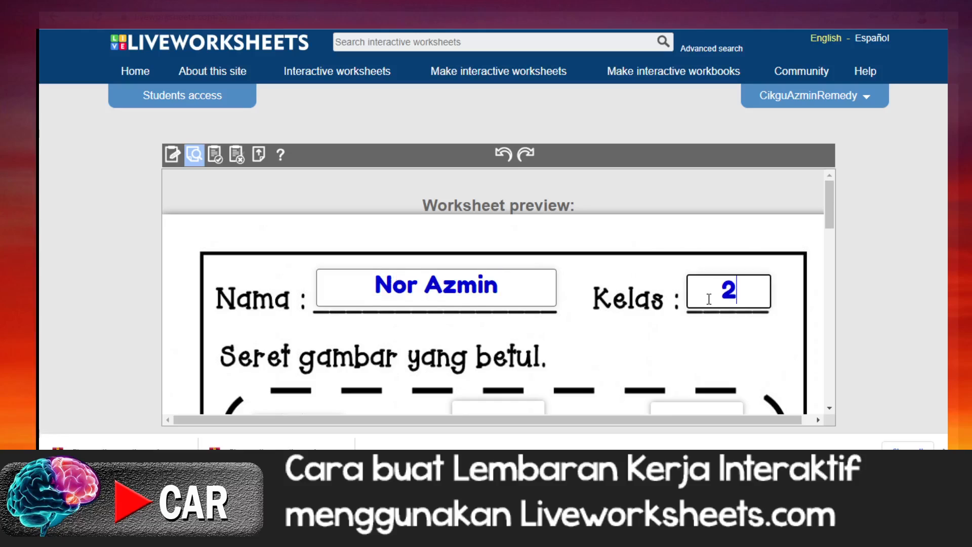
{"action": "type", "text": "G"}
Step: Place the clock picture in question 1's answer frame in the worksheet preview
{"action": "scroll", "coordinate": [608, 246], "scroll_direction": "down", "scroll_amount": 3}
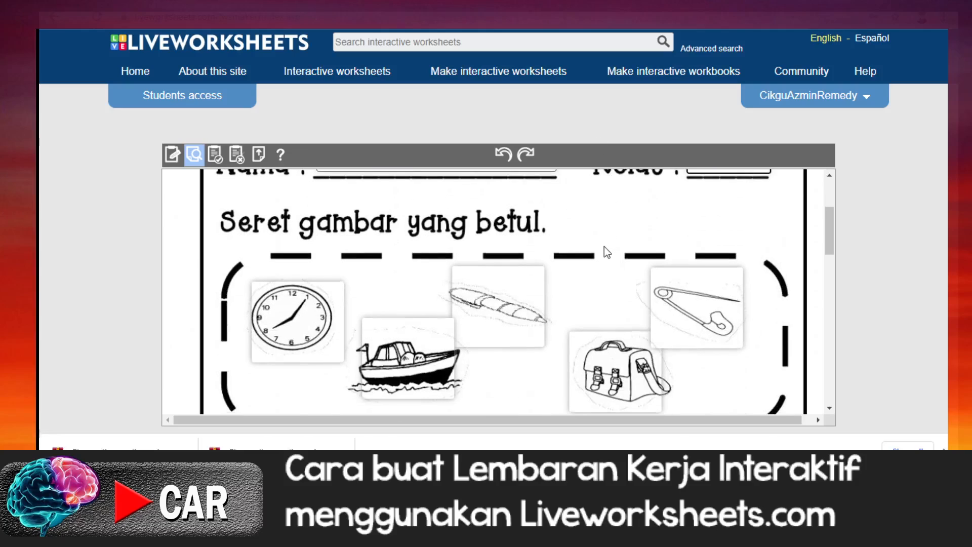
{"action": "scroll", "coordinate": [605, 248], "scroll_direction": "down", "scroll_amount": 2}
{"action": "scroll", "coordinate": [607, 280], "scroll_direction": "down", "scroll_amount": 3}
{"action": "scroll", "coordinate": [607, 280], "scroll_direction": "up", "scroll_amount": 2}
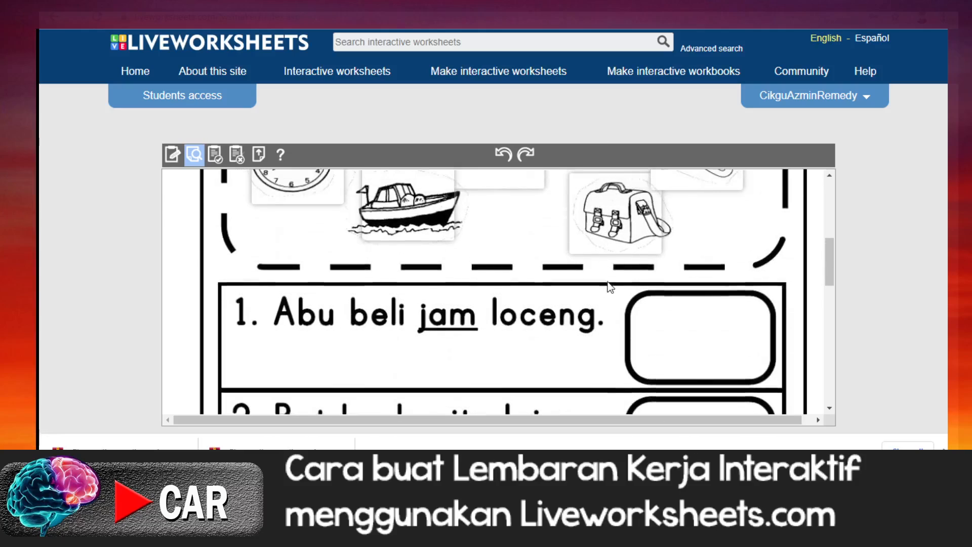
{"action": "left_click_drag", "start_coordinate": [304, 200], "coordinate": [720, 364]}
{"action": "left_click_drag", "start_coordinate": [305, 197], "coordinate": [706, 374]}
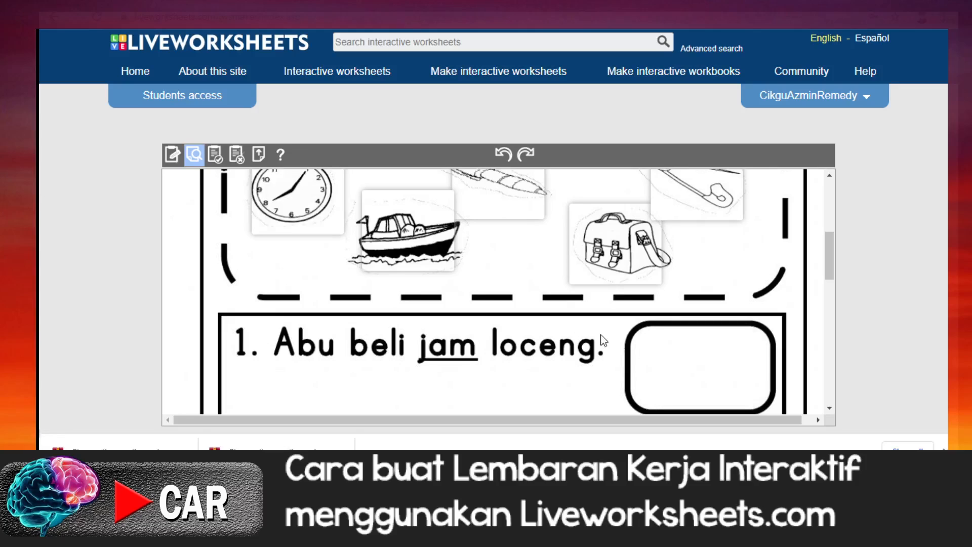
{"action": "left_click_drag", "start_coordinate": [301, 201], "coordinate": [691, 363]}
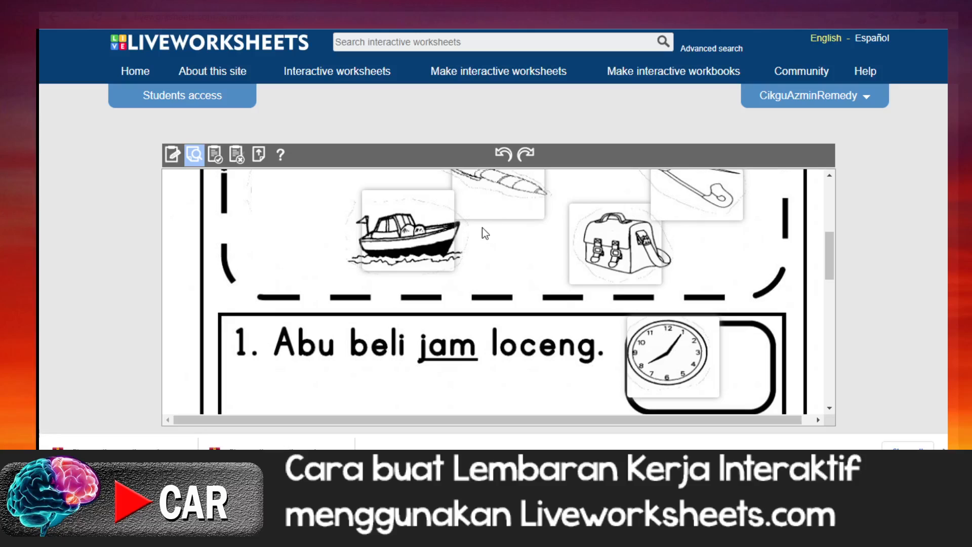
Step: Place the boat picture in question 2's answer frame
{"action": "left_click_drag", "start_coordinate": [423, 240], "coordinate": [682, 265]}
{"action": "scroll", "coordinate": [537, 329], "scroll_direction": "down", "scroll_amount": 4}
{"action": "scroll", "coordinate": [599, 278], "scroll_direction": "up", "scroll_amount": 2}
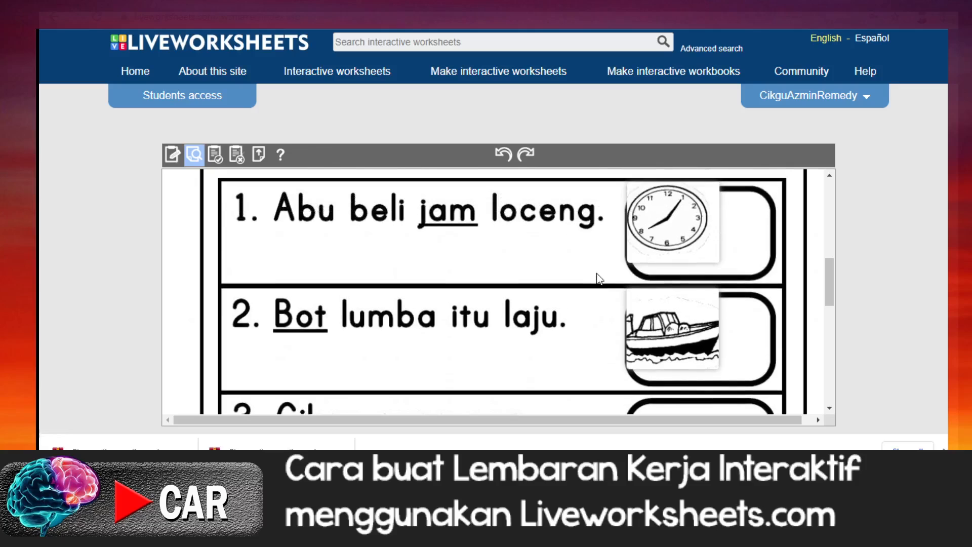
Step: Place the pen picture in question 3's answer frame
{"action": "scroll", "coordinate": [599, 278], "scroll_direction": "up", "scroll_amount": 1}
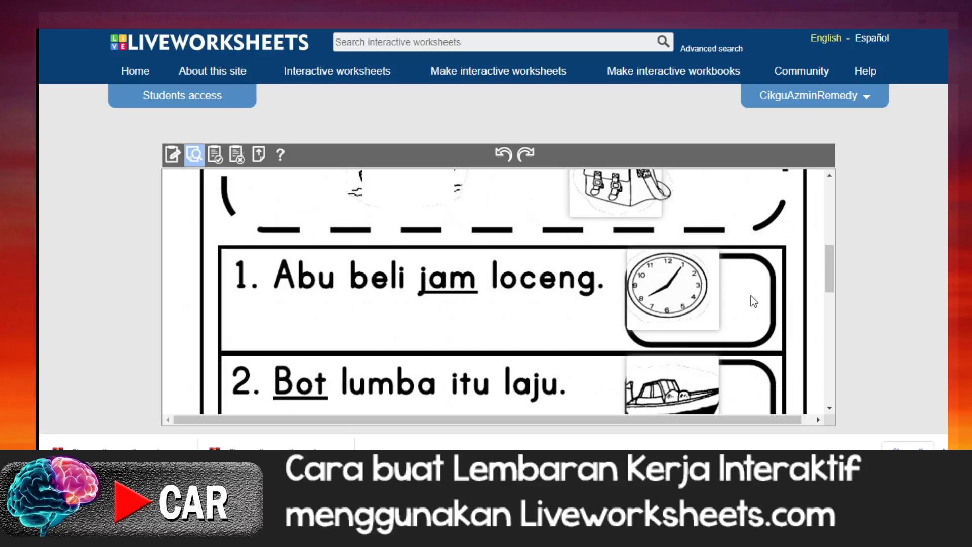
{"action": "scroll", "coordinate": [745, 299], "scroll_direction": "up", "scroll_amount": 3}
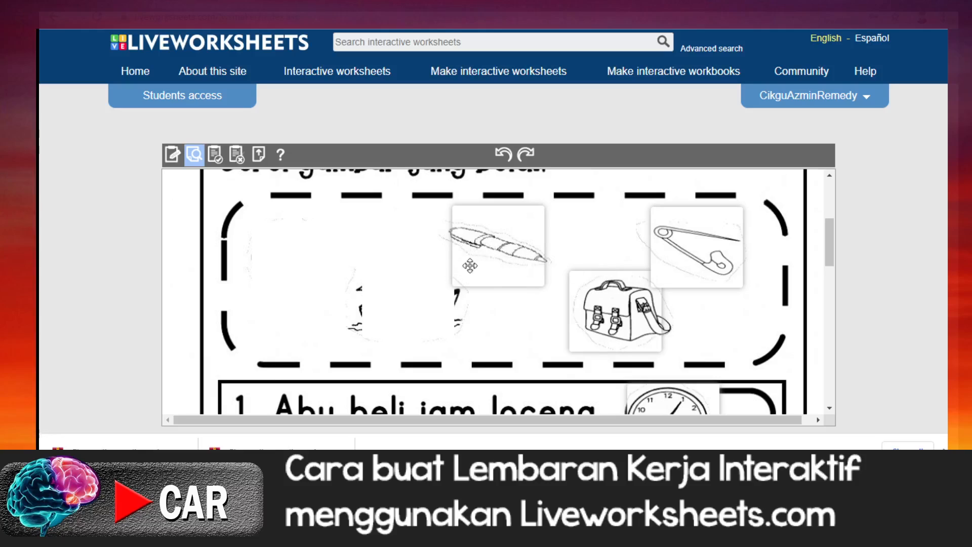
{"action": "left_click_drag", "start_coordinate": [490, 252], "coordinate": [638, 304]}
{"action": "scroll", "coordinate": [547, 320], "scroll_direction": "down", "scroll_amount": 3}
{"action": "scroll", "coordinate": [654, 363], "scroll_direction": "down", "scroll_amount": 3}
Step: Place the safety pin picture in question 4's answer frame
{"action": "scroll", "coordinate": [461, 275], "scroll_direction": "up", "scroll_amount": 5}
{"action": "scroll", "coordinate": [461, 274], "scroll_direction": "up", "scroll_amount": 1}
{"action": "left_click_drag", "start_coordinate": [684, 244], "coordinate": [690, 285]}
{"action": "scroll", "coordinate": [682, 324], "scroll_direction": "down", "scroll_amount": 6}
{"action": "scroll", "coordinate": [679, 329], "scroll_direction": "down", "scroll_amount": 2}
{"action": "scroll", "coordinate": [677, 330], "scroll_direction": "down", "scroll_amount": 4}
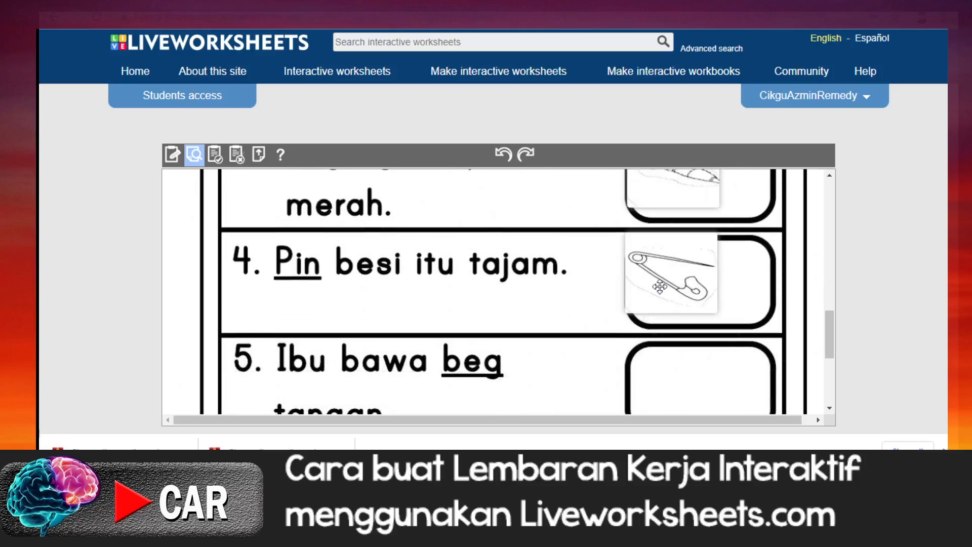
Step: Place the bag picture in question 5's answer frame
{"action": "scroll", "coordinate": [660, 287], "scroll_direction": "up", "scroll_amount": 10}
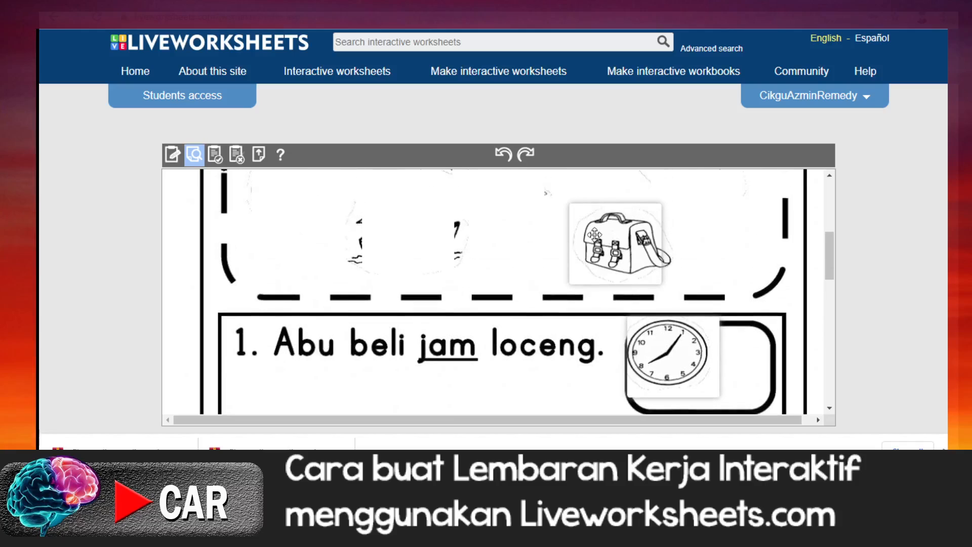
{"action": "left_click_drag", "start_coordinate": [590, 223], "coordinate": [655, 342]}
{"action": "scroll", "coordinate": [640, 312], "scroll_direction": "down", "scroll_amount": 8}
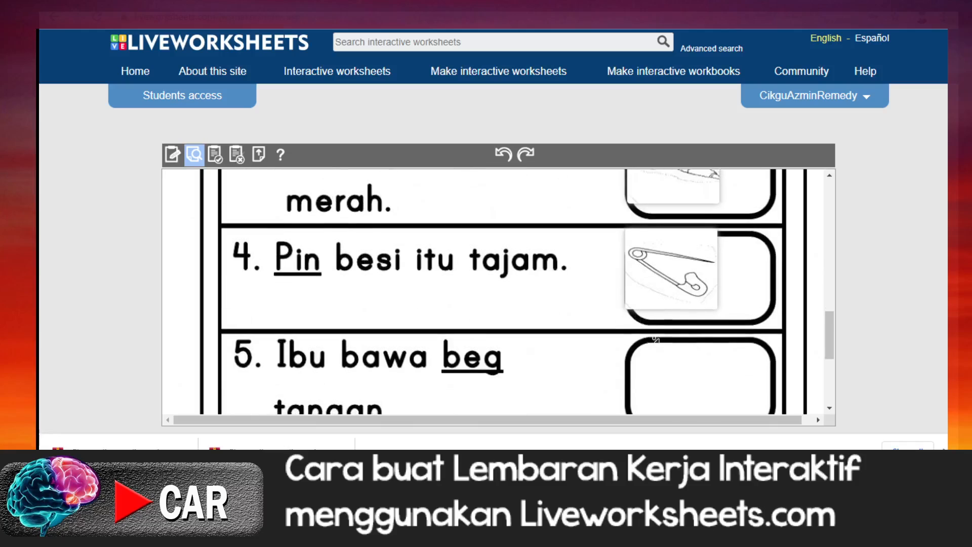
{"action": "scroll", "coordinate": [655, 341], "scroll_direction": "down", "scroll_amount": 1}
{"action": "scroll", "coordinate": [590, 287], "scroll_direction": "up", "scroll_amount": 1}
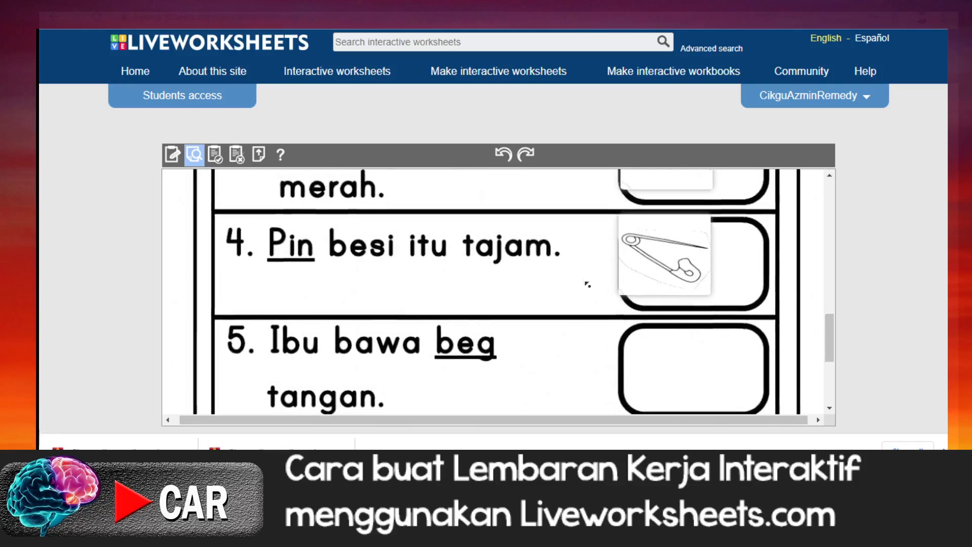
{"action": "scroll", "coordinate": [590, 287], "scroll_direction": "up", "scroll_amount": 11}
{"action": "scroll", "coordinate": [614, 363], "scroll_direction": "down", "scroll_amount": 2}
{"action": "scroll", "coordinate": [613, 269], "scroll_direction": "up", "scroll_amount": 4}
{"action": "scroll", "coordinate": [609, 362], "scroll_direction": "down", "scroll_amount": 2}
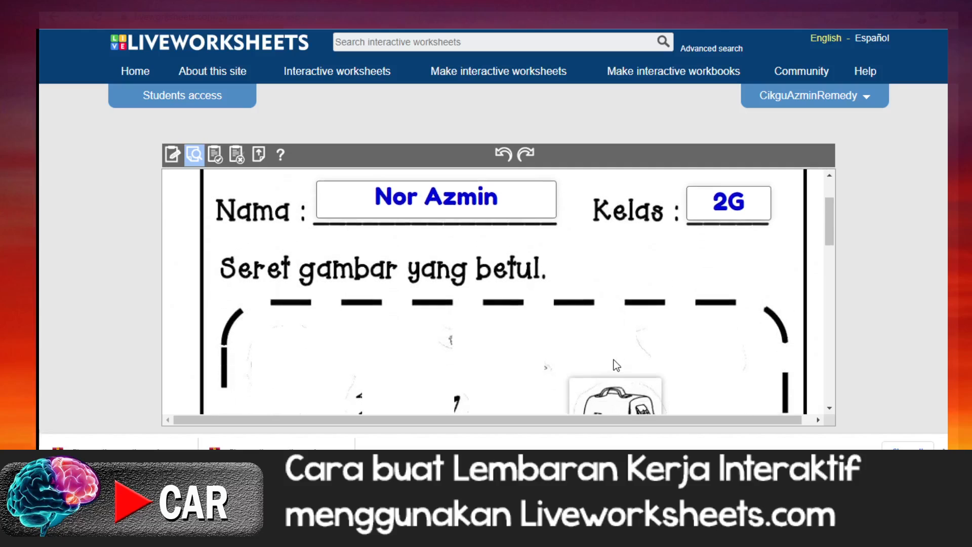
{"action": "scroll", "coordinate": [616, 365], "scroll_direction": "down", "scroll_amount": 3}
{"action": "left_click_drag", "start_coordinate": [622, 304], "coordinate": [683, 357]}
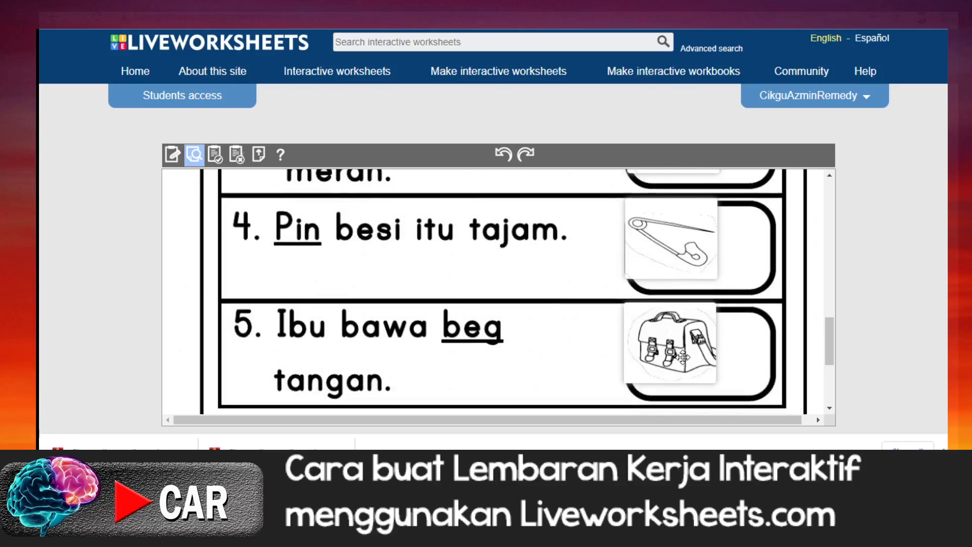
Step: Look over the placed pictures and finish the preview worksheet to have it marked
{"action": "scroll", "coordinate": [532, 356], "scroll_direction": "up", "scroll_amount": 6}
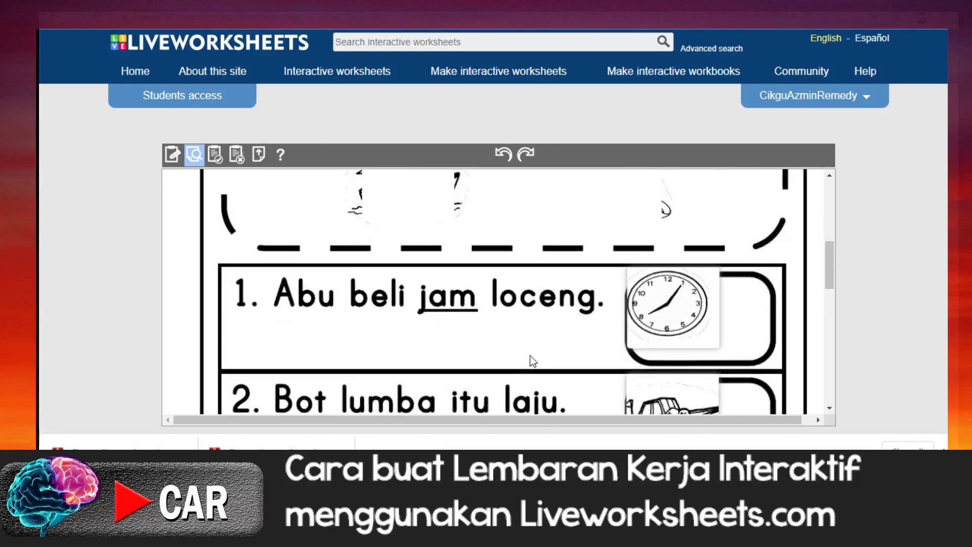
{"action": "scroll", "coordinate": [527, 360], "scroll_direction": "up", "scroll_amount": 3}
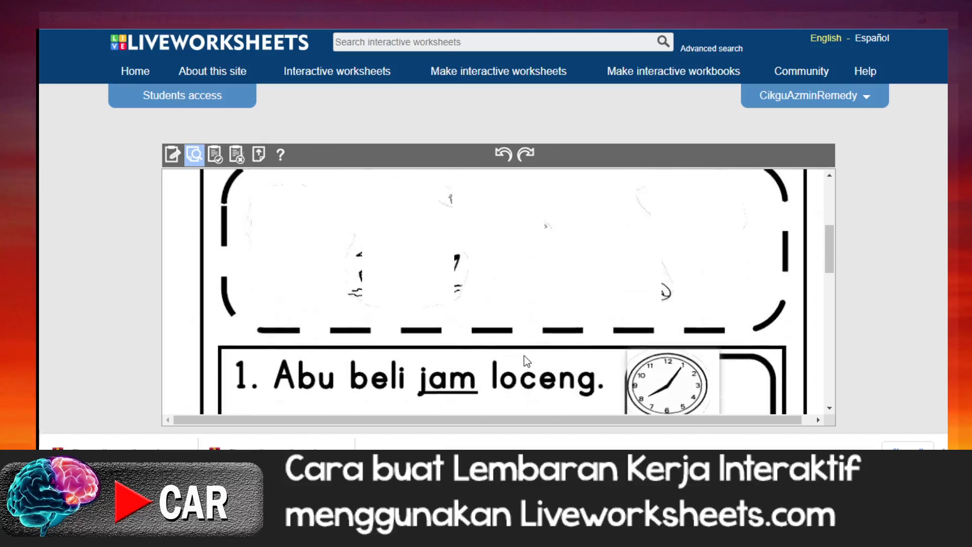
{"action": "scroll", "coordinate": [435, 300], "scroll_direction": "up", "scroll_amount": 2}
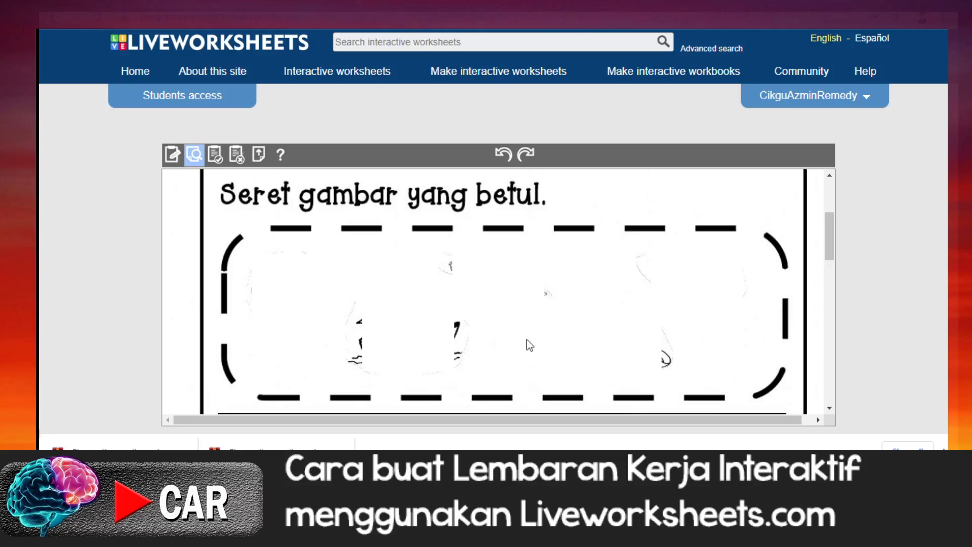
{"action": "scroll", "coordinate": [529, 337], "scroll_direction": "down", "scroll_amount": 5}
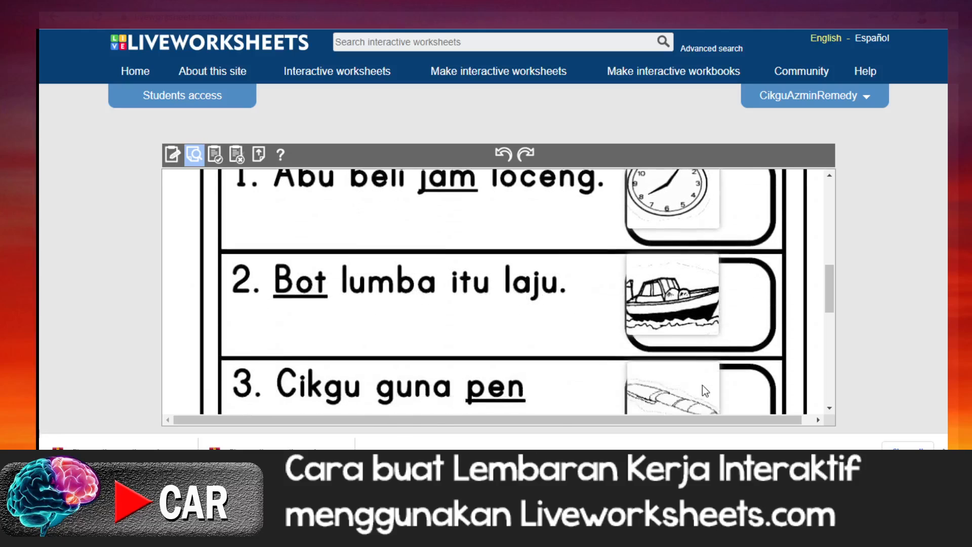
{"action": "scroll", "coordinate": [678, 357], "scroll_direction": "down", "scroll_amount": 4}
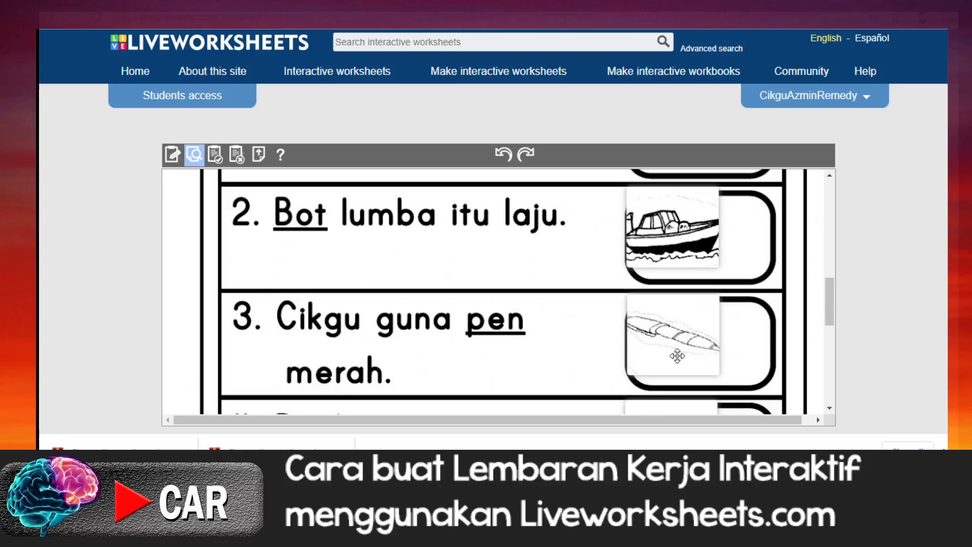
{"action": "scroll", "coordinate": [678, 363], "scroll_direction": "down", "scroll_amount": 5}
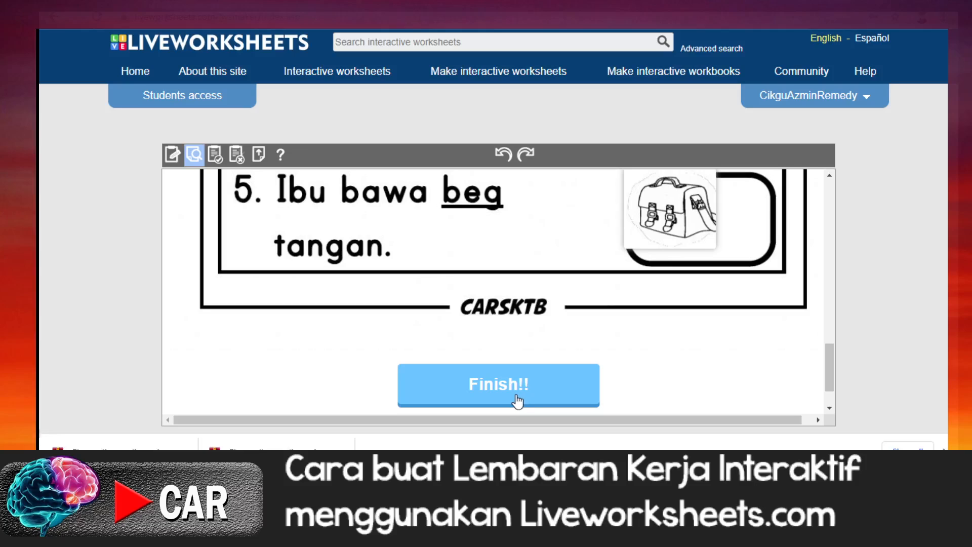
{"action": "left_click", "coordinate": [518, 401]}
Step: Review the score and the marking of all five picture answers in the preview
{"action": "scroll", "coordinate": [504, 375], "scroll_direction": "up", "scroll_amount": 5}
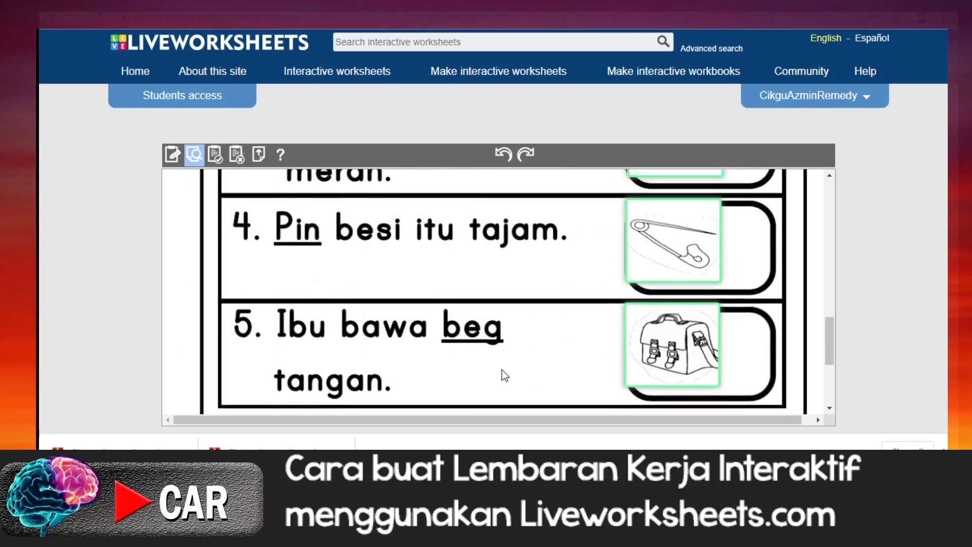
{"action": "scroll", "coordinate": [502, 370], "scroll_direction": "up", "scroll_amount": 6}
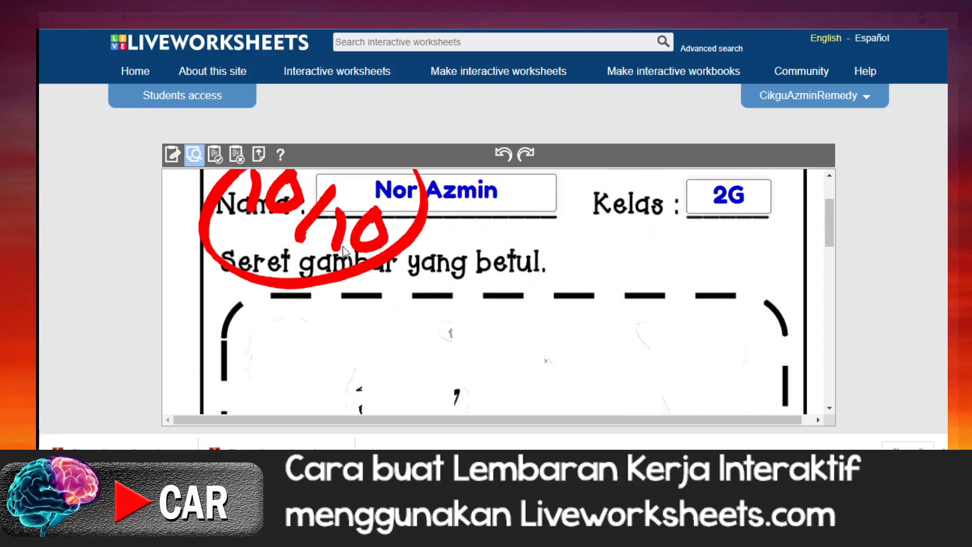
{"action": "scroll", "coordinate": [545, 388], "scroll_direction": "down", "scroll_amount": 5}
{"action": "scroll", "coordinate": [545, 388], "scroll_direction": "up", "scroll_amount": 1}
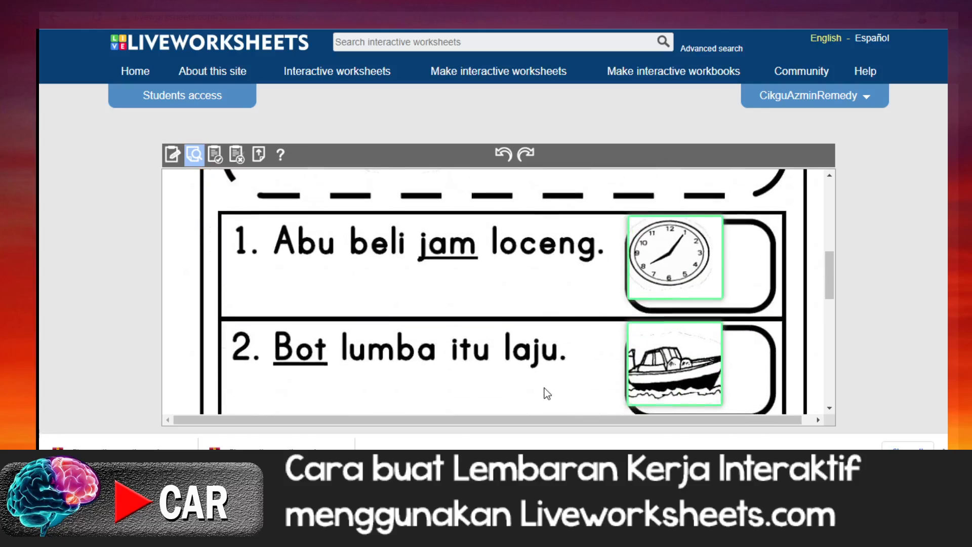
{"action": "scroll", "coordinate": [524, 391], "scroll_direction": "down", "scroll_amount": 5}
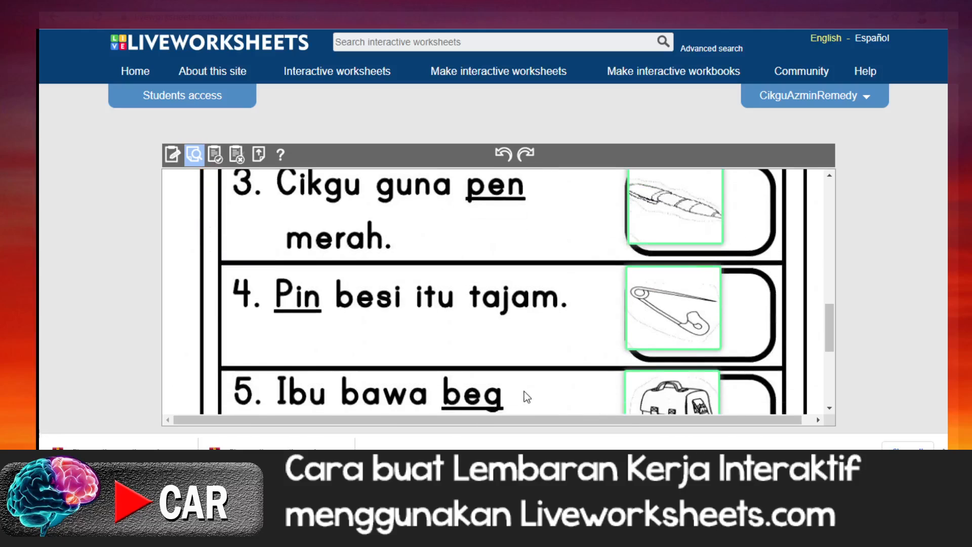
{"action": "scroll", "coordinate": [524, 391], "scroll_direction": "down", "scroll_amount": 2}
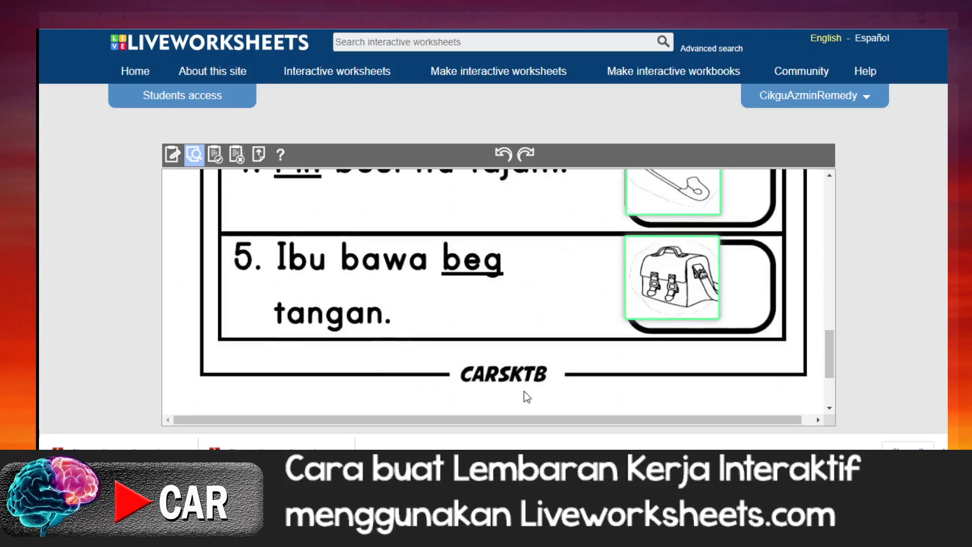
{"action": "scroll", "coordinate": [524, 391], "scroll_direction": "up", "scroll_amount": 10}
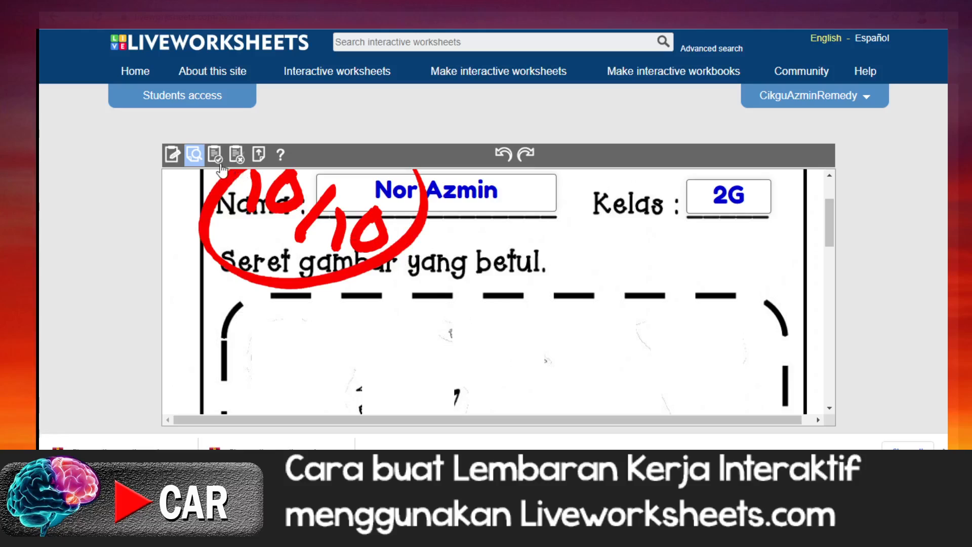
Step: Return to editing the worksheet and shift the drag:1 box slightly so it is centred over the clock picture
{"action": "left_click", "coordinate": [172, 157]}
{"action": "scroll", "coordinate": [517, 335], "scroll_direction": "down", "scroll_amount": 3}
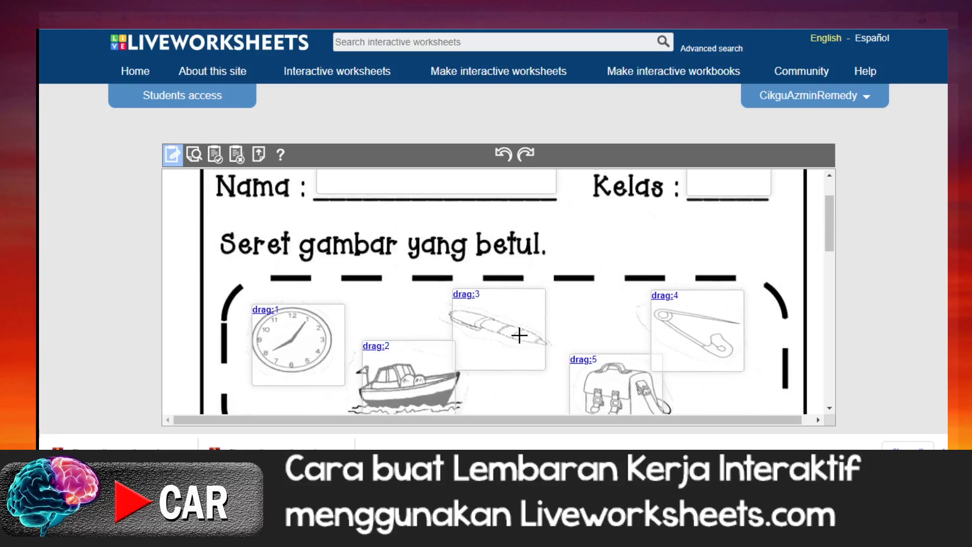
{"action": "left_click", "coordinate": [273, 258]}
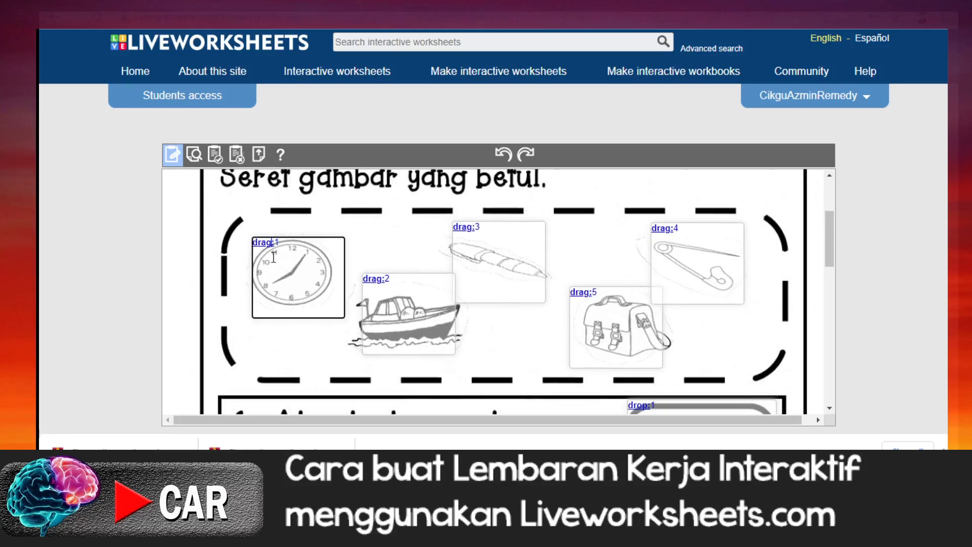
{"action": "left_click", "coordinate": [297, 279]}
{"action": "left_click_drag", "start_coordinate": [298, 279], "coordinate": [294, 276]}
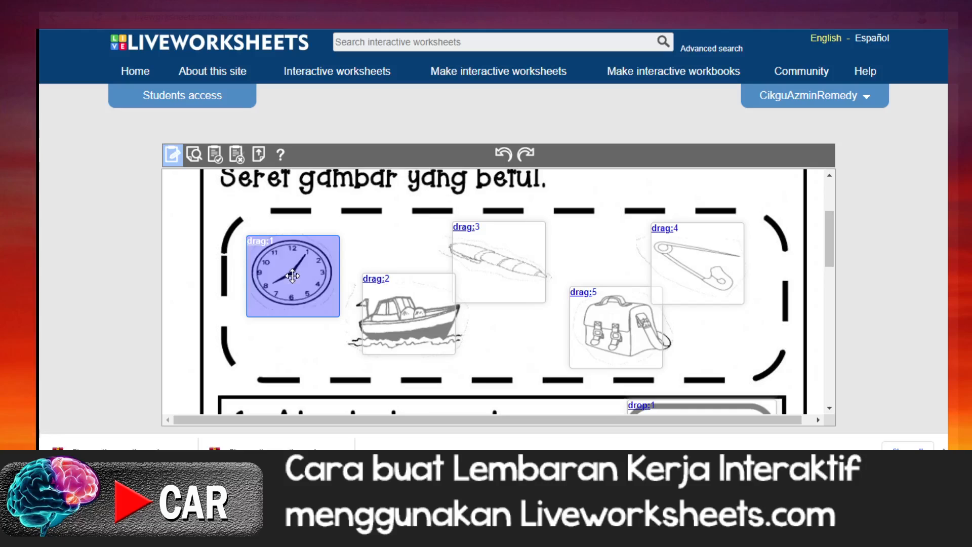
{"action": "left_click_drag", "start_coordinate": [294, 275], "coordinate": [292, 272]}
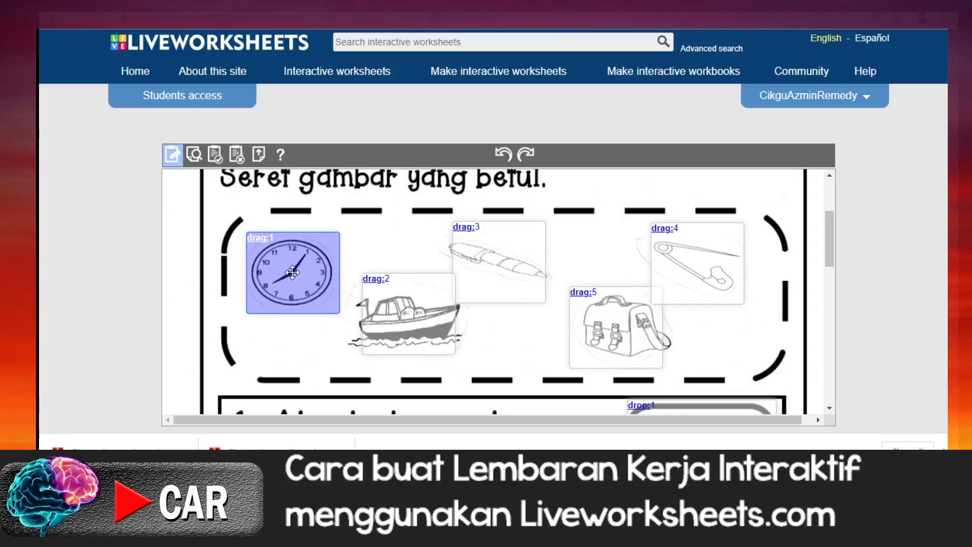
Step: Widen the drag:2 box on both sides so it covers the whole boat picture
{"action": "left_click", "coordinate": [408, 321]}
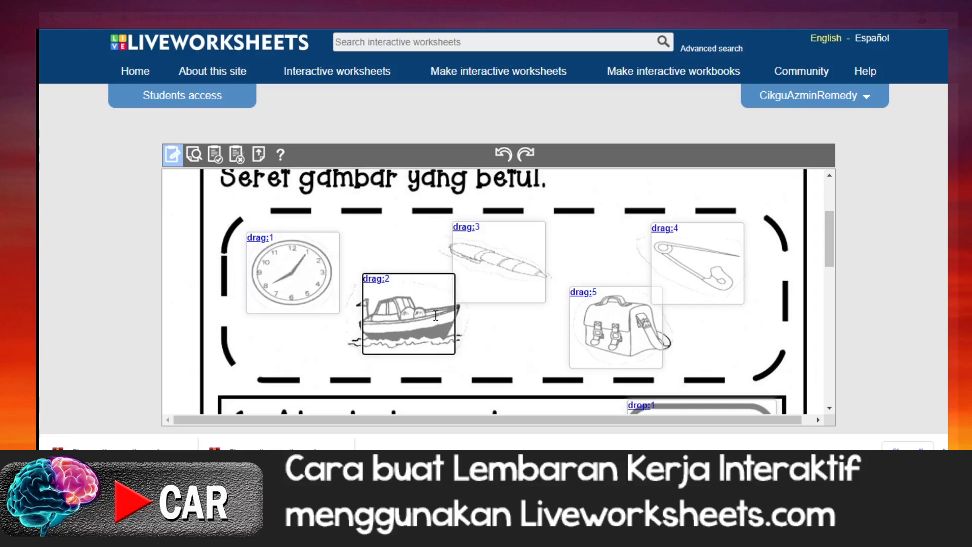
{"action": "left_click", "coordinate": [408, 315]}
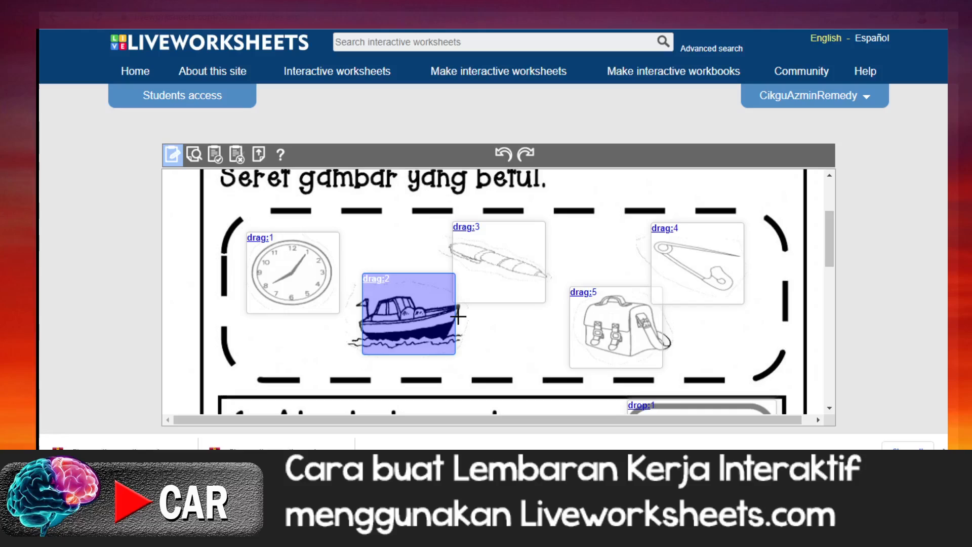
{"action": "left_click_drag", "start_coordinate": [457, 313], "coordinate": [468, 313]}
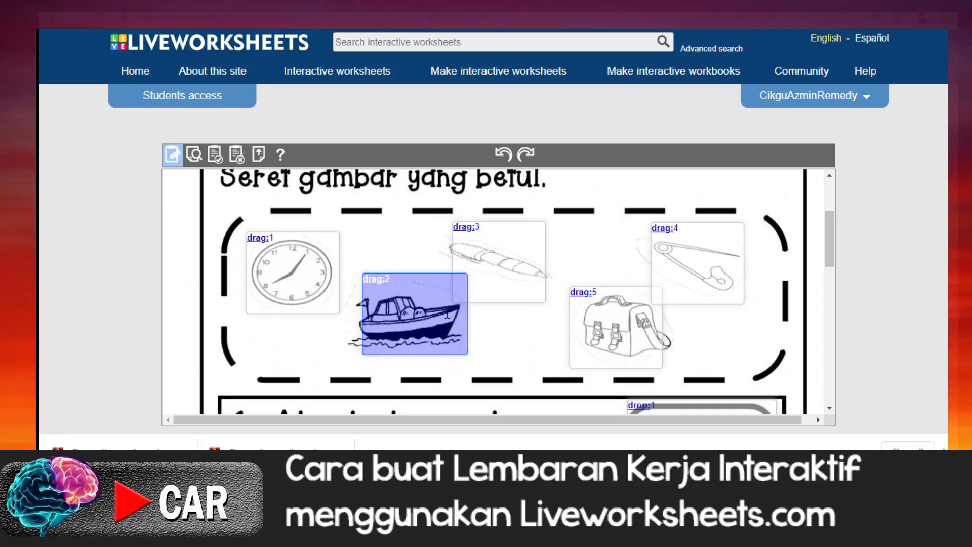
{"action": "left_click_drag", "start_coordinate": [361, 311], "coordinate": [345, 311]}
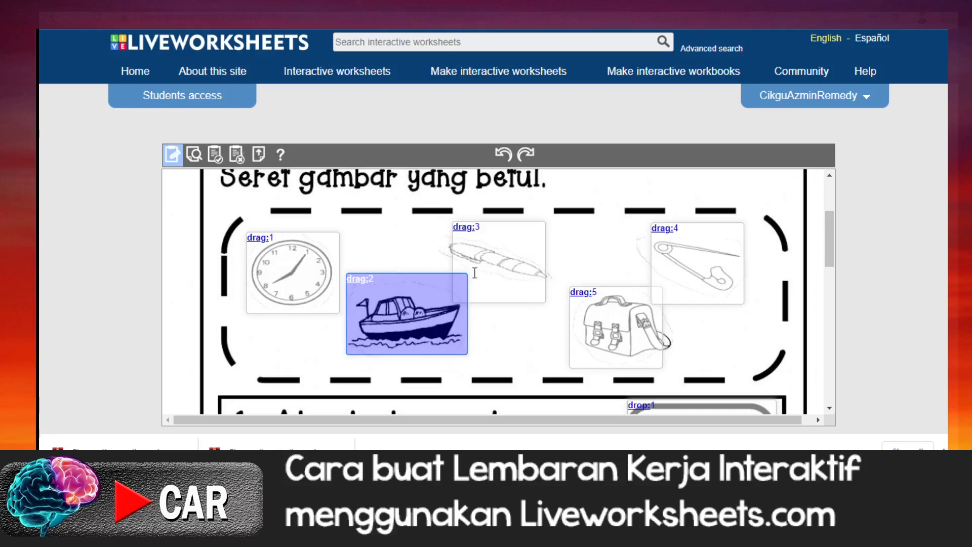
Step: Select the drag:3 box over the pen picture
{"action": "left_click", "coordinate": [505, 259]}
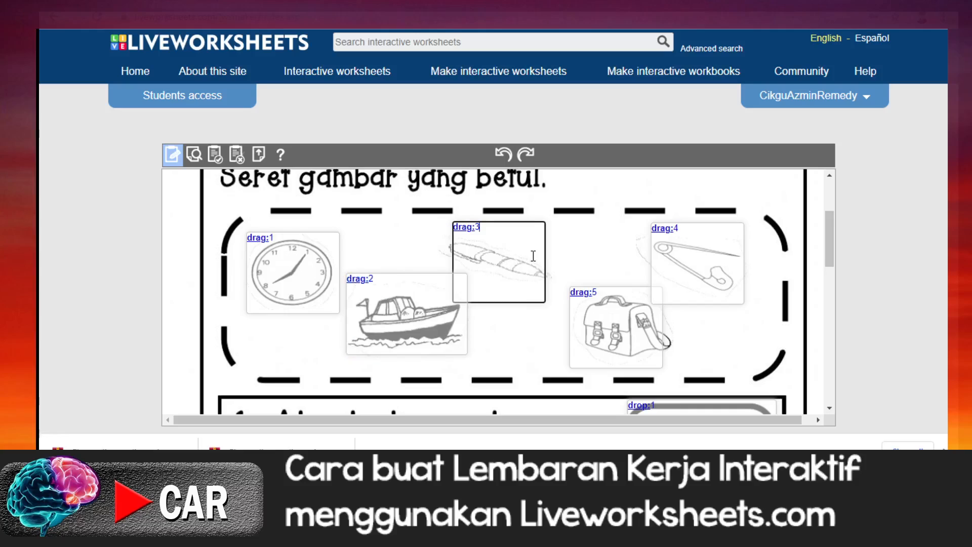
{"action": "left_click", "coordinate": [496, 262]}
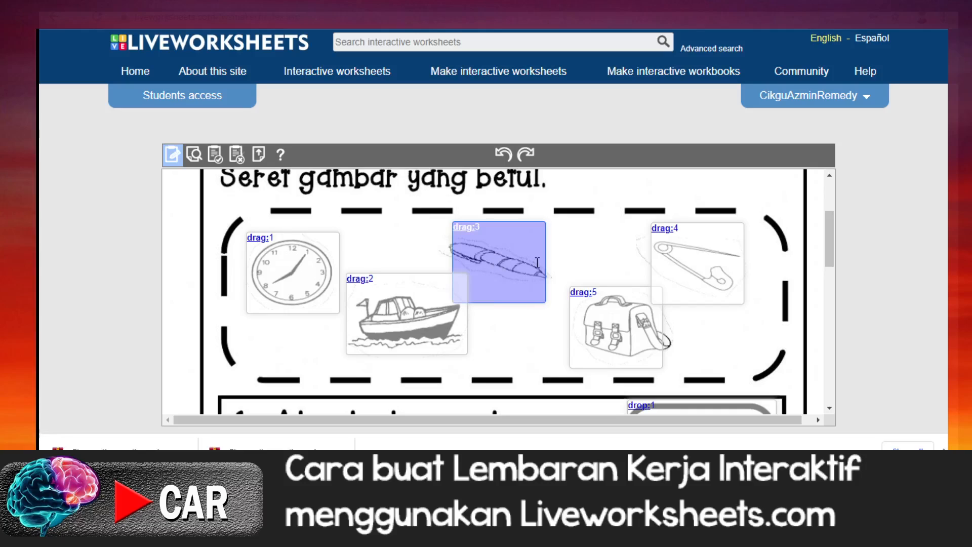
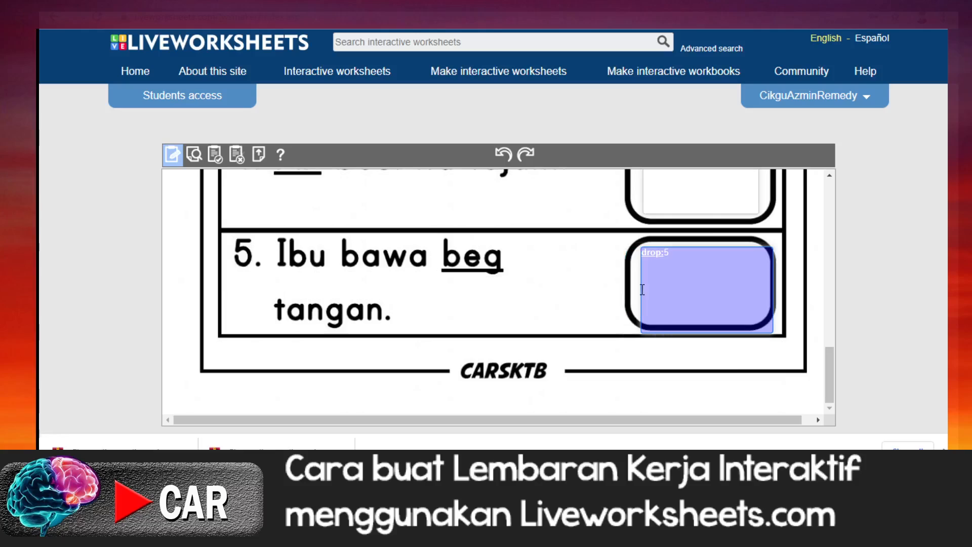
Step: Shrink the drop:5 box from its sides and edges so it fits inside the answer frame of sentence 5
{"action": "left_click_drag", "start_coordinate": [772, 285], "coordinate": [762, 284]}
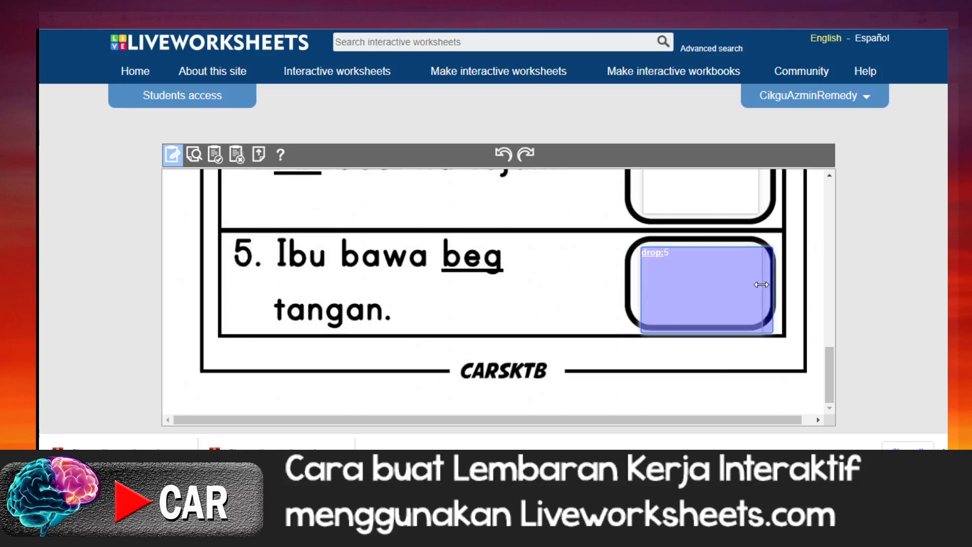
{"action": "left_click", "coordinate": [699, 336]}
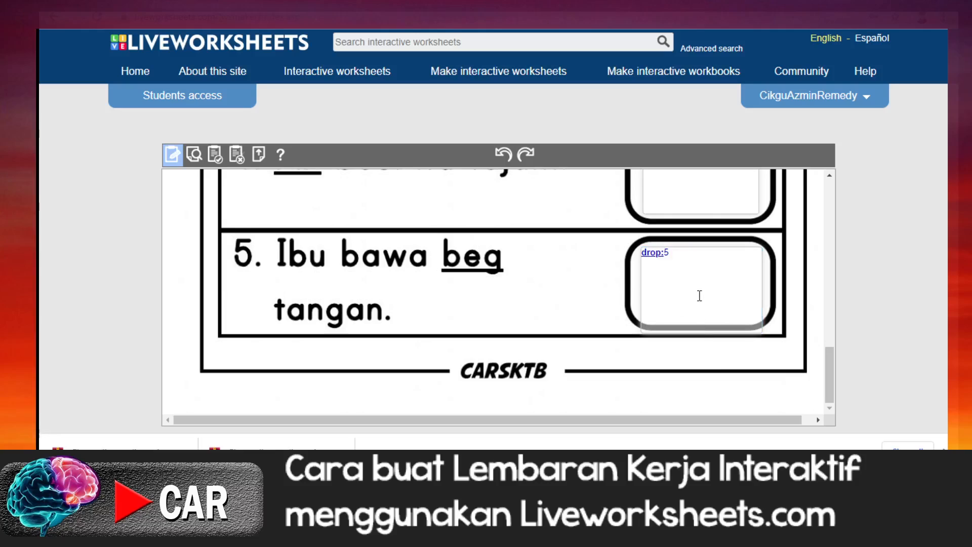
{"action": "left_click", "coordinate": [703, 318]}
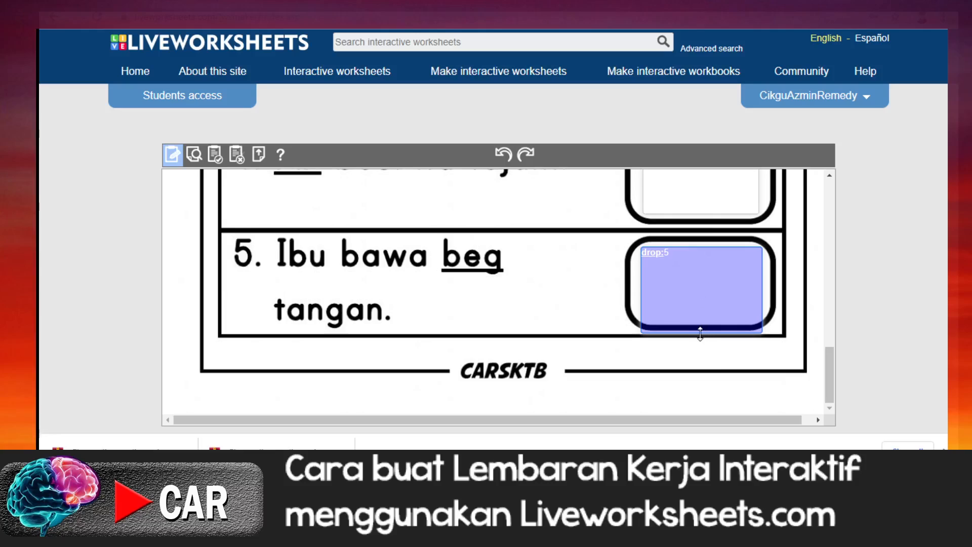
{"action": "left_click_drag", "start_coordinate": [700, 322], "coordinate": [698, 319]}
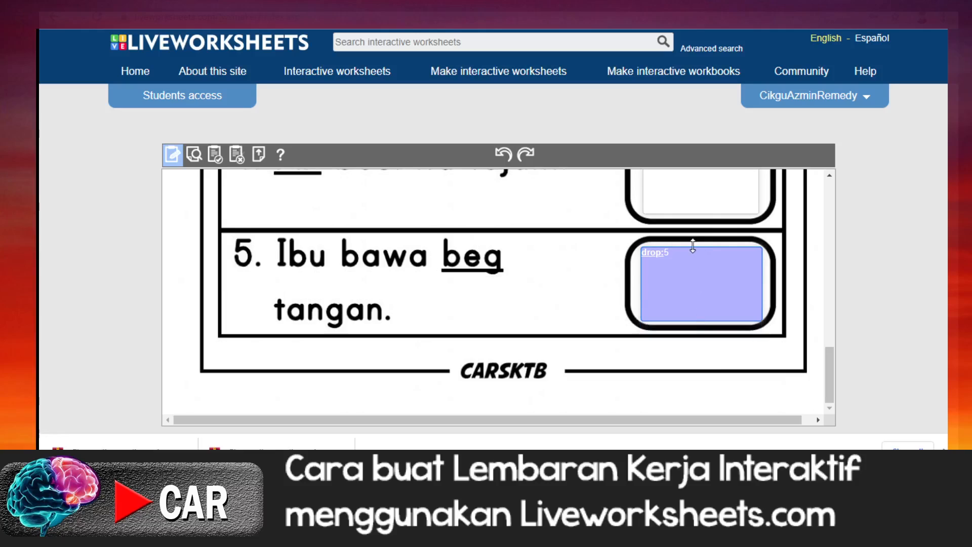
{"action": "left_click_drag", "start_coordinate": [694, 248], "coordinate": [694, 251]}
Step: Preview the worksheet and fill in the pupil's name under Nama and 2G under Kelas
{"action": "scroll", "coordinate": [754, 337], "scroll_direction": "up", "scroll_amount": 10}
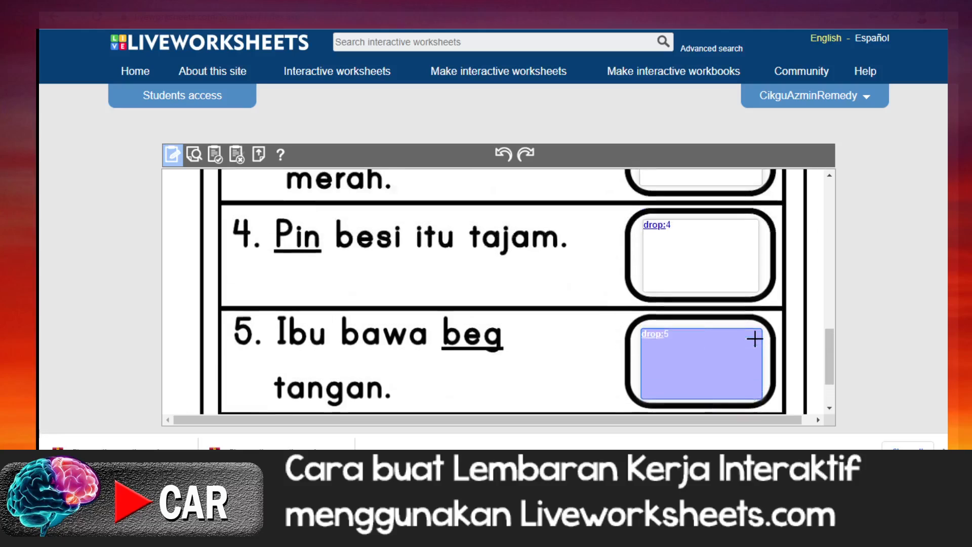
{"action": "scroll", "coordinate": [755, 338], "scroll_direction": "up", "scroll_amount": 3}
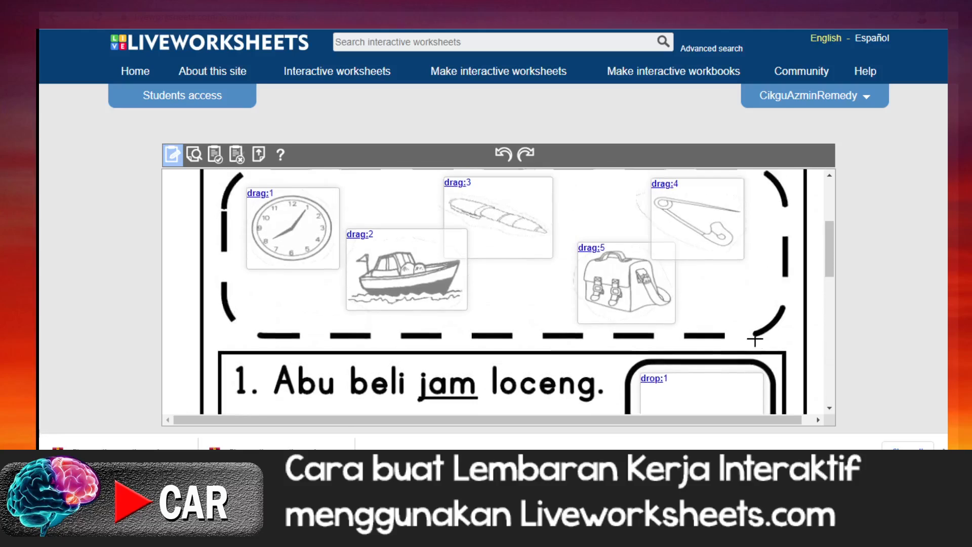
{"action": "scroll", "coordinate": [755, 338], "scroll_direction": "down", "scroll_amount": 3}
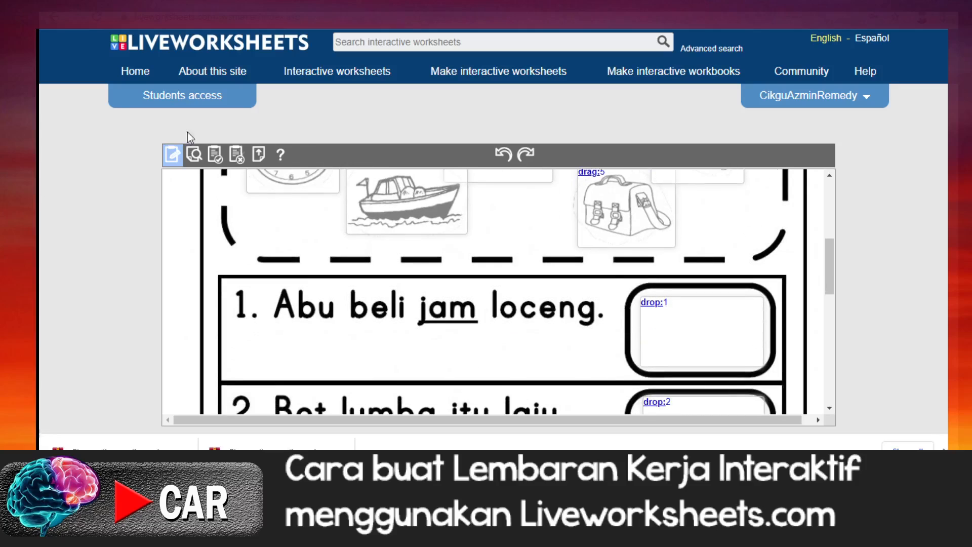
{"action": "left_click", "coordinate": [194, 153]}
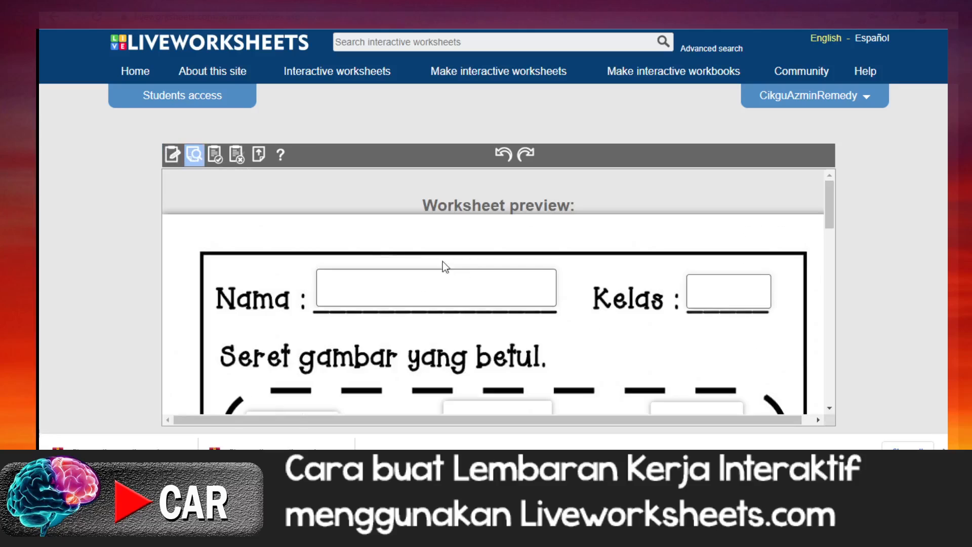
{"action": "left_click", "coordinate": [488, 284]}
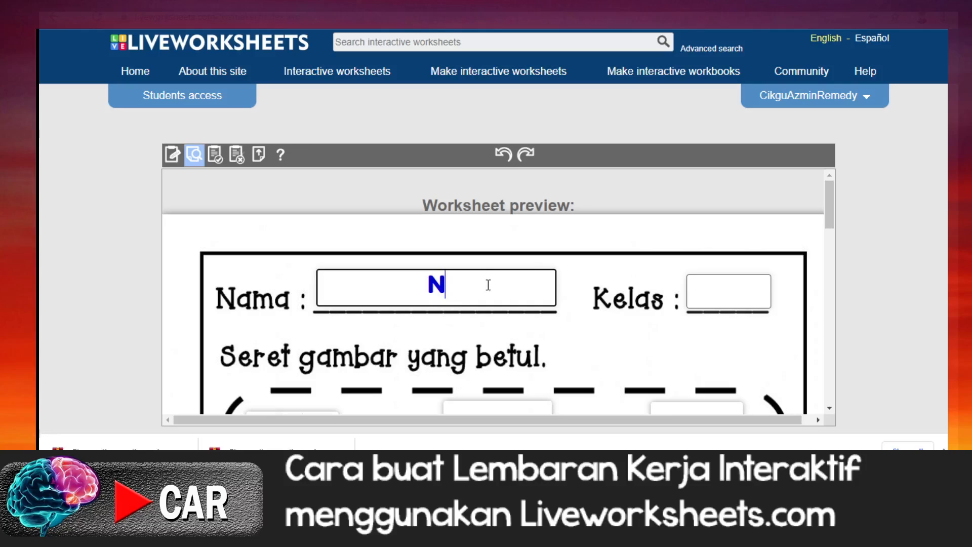
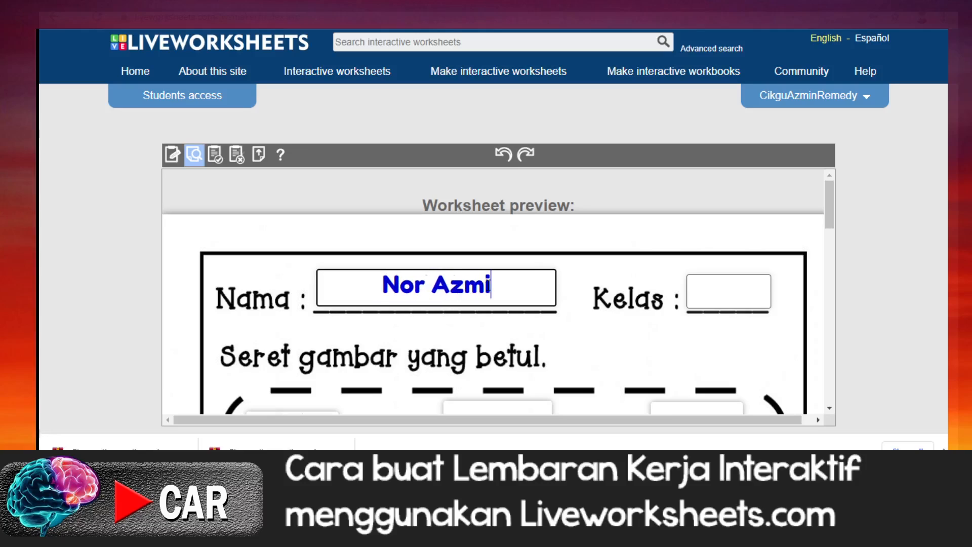
{"action": "left_click", "coordinate": [710, 291]}
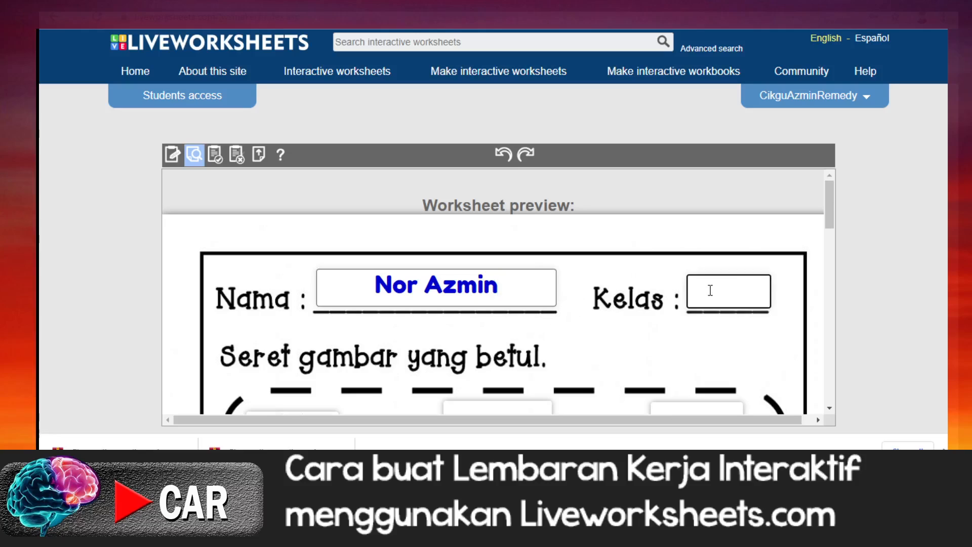
{"action": "type", "text": "2G"}
Step: Place the clock picture in the answer frame of sentence 1 and the boat picture in that of sentence 2
{"action": "scroll", "coordinate": [637, 397], "scroll_direction": "down", "scroll_amount": 4}
{"action": "scroll", "coordinate": [549, 379], "scroll_direction": "down", "scroll_amount": 1}
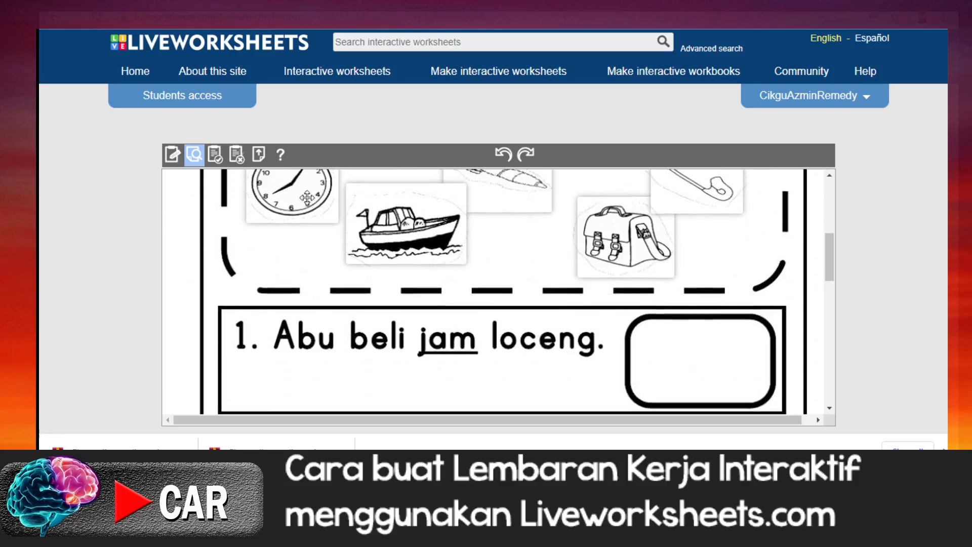
{"action": "left_click_drag", "start_coordinate": [308, 198], "coordinate": [703, 367]}
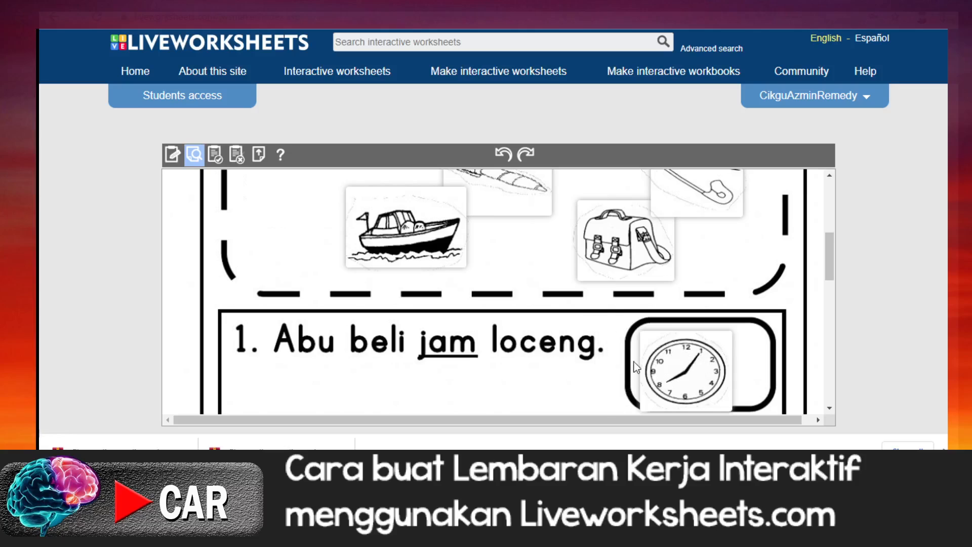
{"action": "scroll", "coordinate": [614, 363], "scroll_direction": "down", "scroll_amount": 2}
{"action": "scroll", "coordinate": [603, 365], "scroll_direction": "up", "scroll_amount": 2}
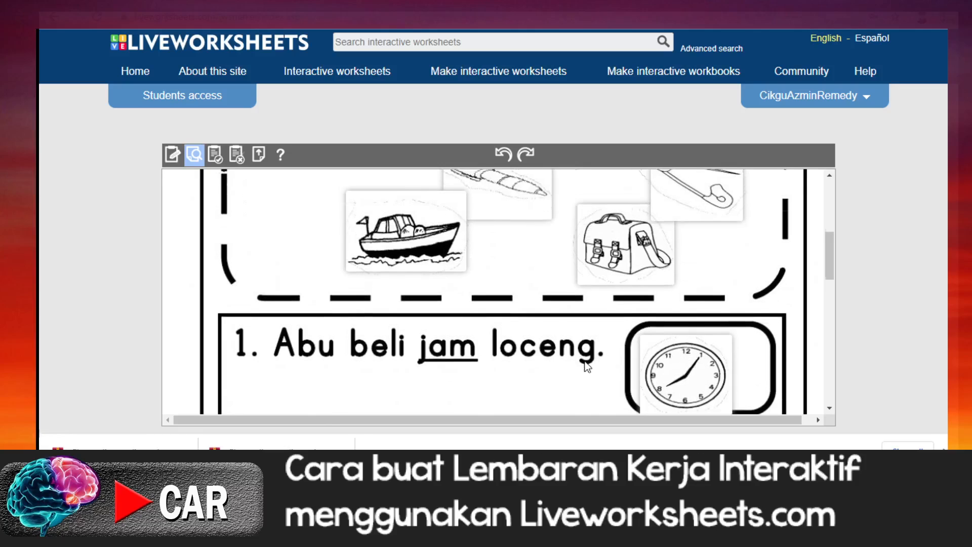
{"action": "scroll", "coordinate": [557, 349], "scroll_direction": "up", "scroll_amount": 1}
{"action": "left_click_drag", "start_coordinate": [415, 296], "coordinate": [690, 318]}
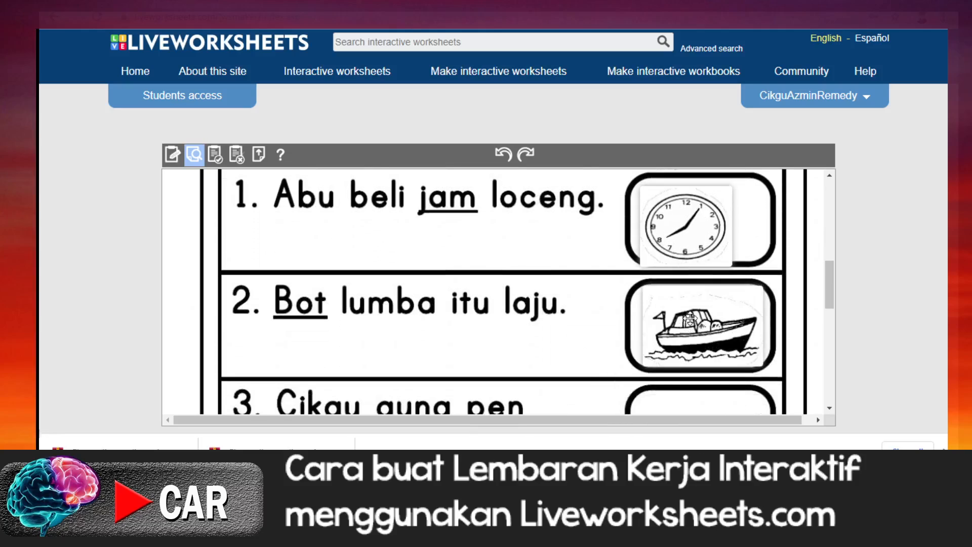
Step: Place the pen picture in the answer frame of sentence 3 and the safety pin picture in that of sentence 4
{"action": "scroll", "coordinate": [683, 319], "scroll_direction": "up", "scroll_amount": 3}
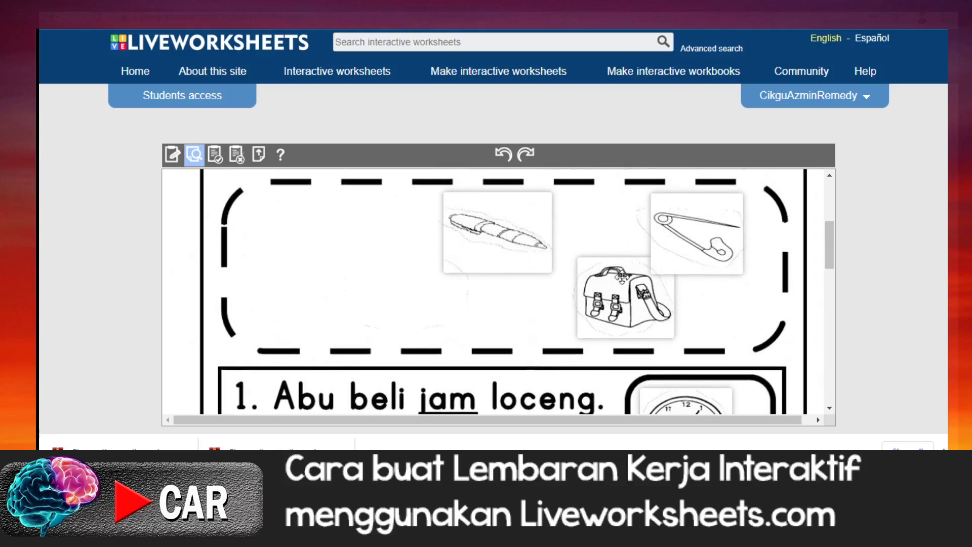
{"action": "left_click_drag", "start_coordinate": [497, 226], "coordinate": [693, 303]}
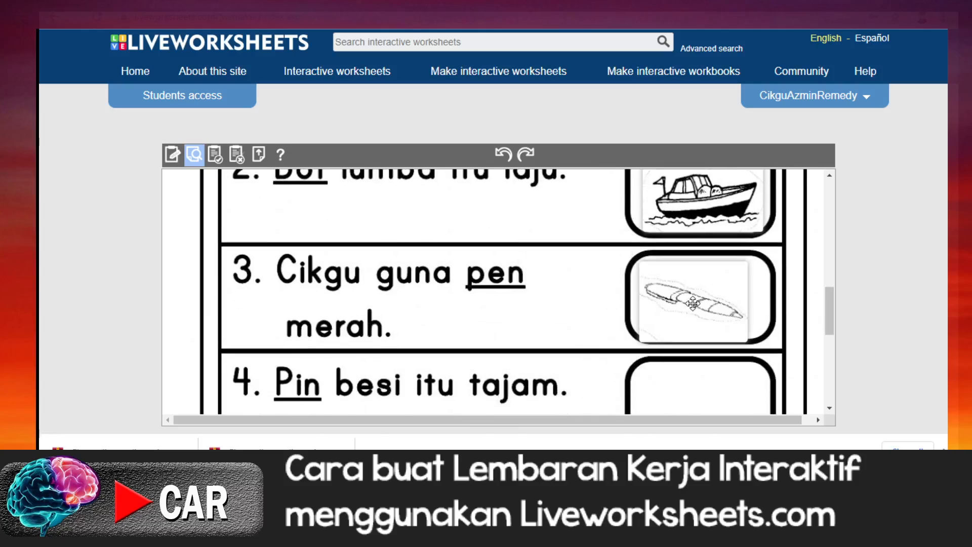
{"action": "scroll", "coordinate": [693, 303], "scroll_direction": "up", "scroll_amount": 5}
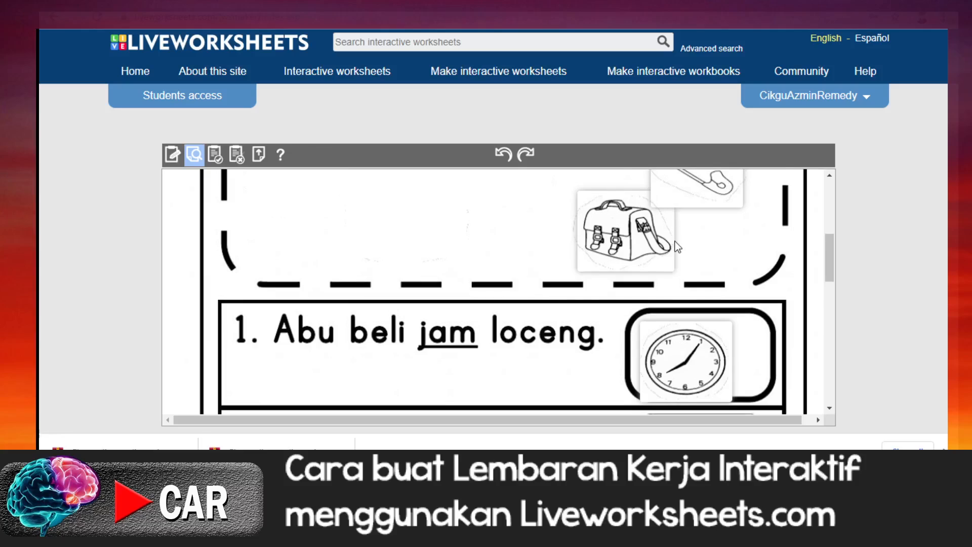
{"action": "scroll", "coordinate": [677, 247], "scroll_direction": "up", "scroll_amount": 1}
{"action": "left_click_drag", "start_coordinate": [626, 299], "coordinate": [626, 231]}
{"action": "scroll", "coordinate": [622, 310], "scroll_direction": "down", "scroll_amount": 1}
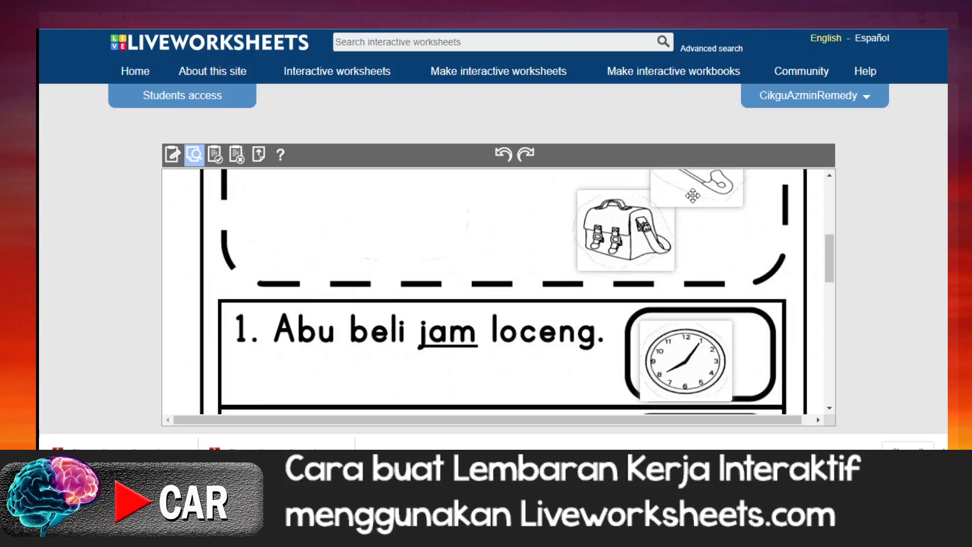
{"action": "left_click_drag", "start_coordinate": [684, 192], "coordinate": [693, 283]}
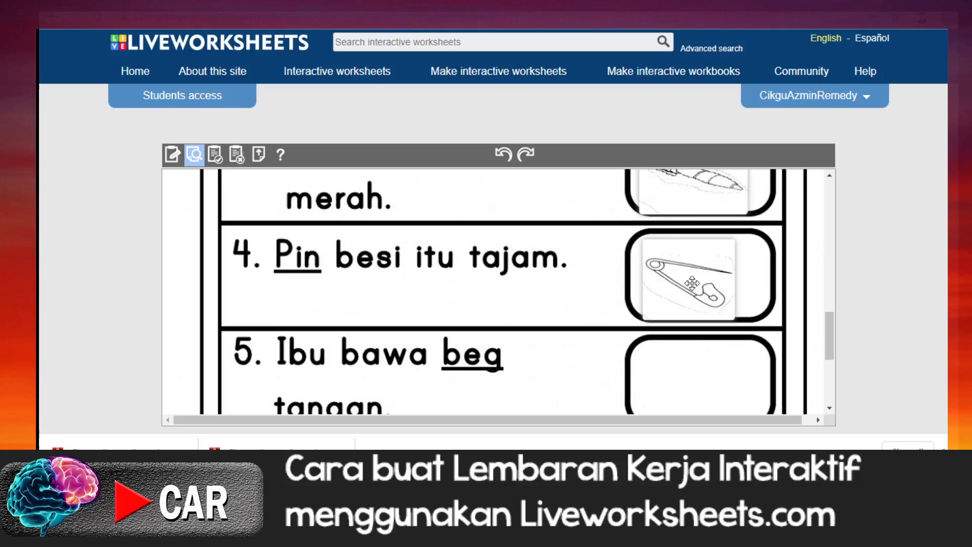
Step: Place the bag picture in the answer frame of sentence 5
{"action": "scroll", "coordinate": [693, 282], "scroll_direction": "up", "scroll_amount": 8}
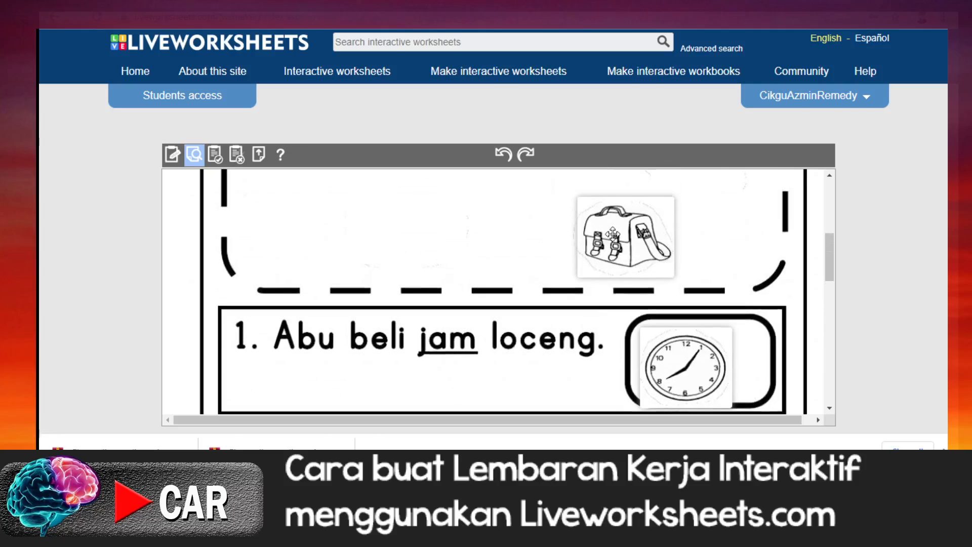
{"action": "scroll", "coordinate": [607, 261], "scroll_direction": "down", "scroll_amount": 4}
{"action": "left_click_drag", "start_coordinate": [613, 234], "coordinate": [623, 292]}
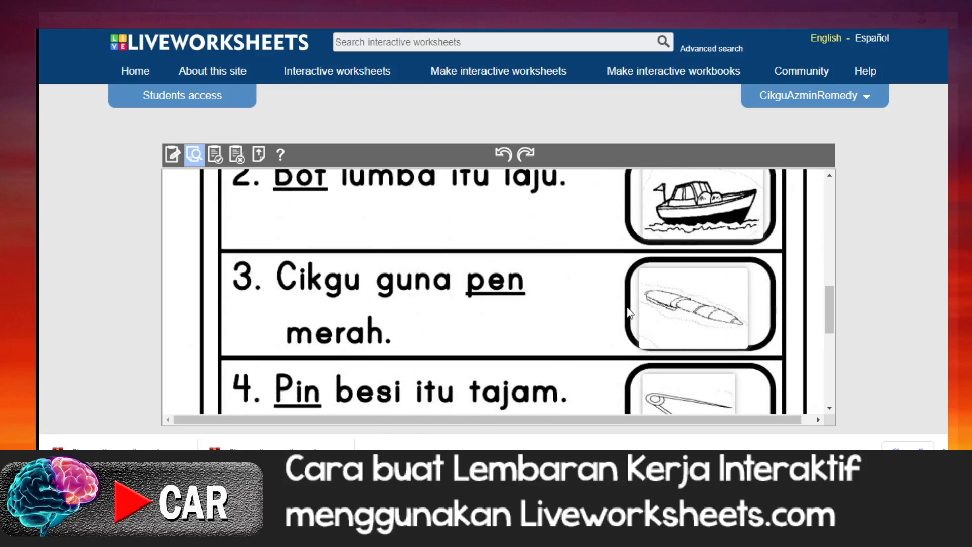
{"action": "scroll", "coordinate": [607, 293], "scroll_direction": "up", "scroll_amount": 4}
{"action": "left_click_drag", "start_coordinate": [633, 182], "coordinate": [774, 409]}
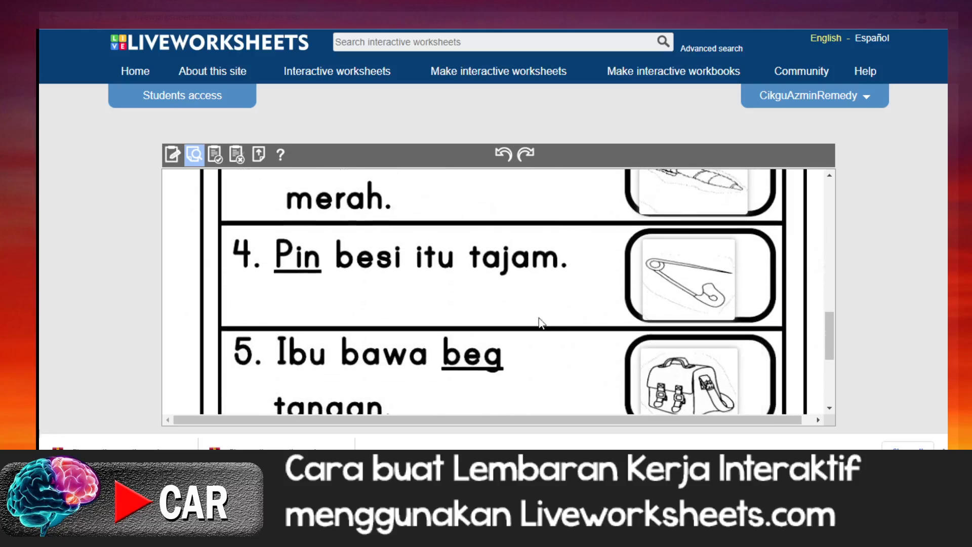
Step: Finish the previewed worksheet and review the marking of the five picture answers and the score
{"action": "scroll", "coordinate": [521, 304], "scroll_direction": "up", "scroll_amount": 3}
{"action": "scroll", "coordinate": [524, 299], "scroll_direction": "down", "scroll_amount": 5}
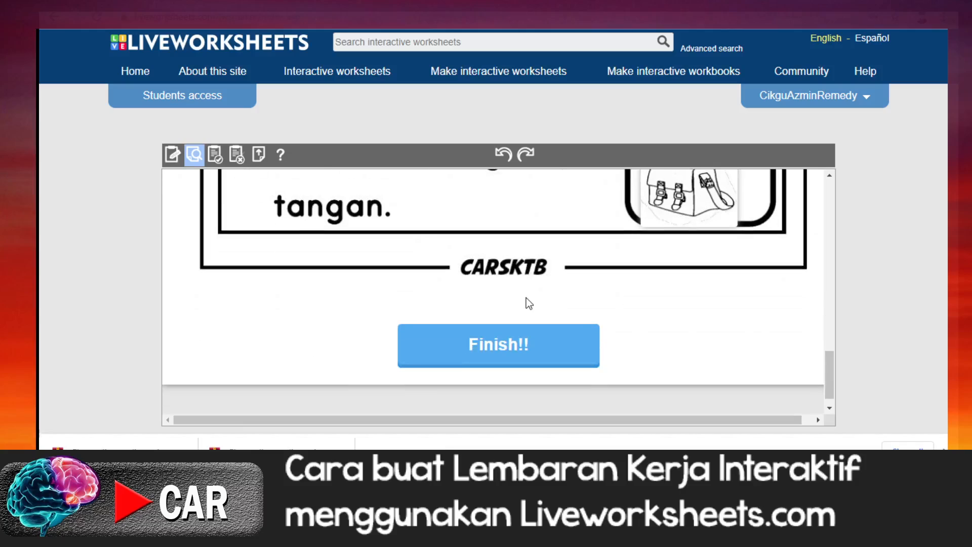
{"action": "left_click", "coordinate": [502, 351]}
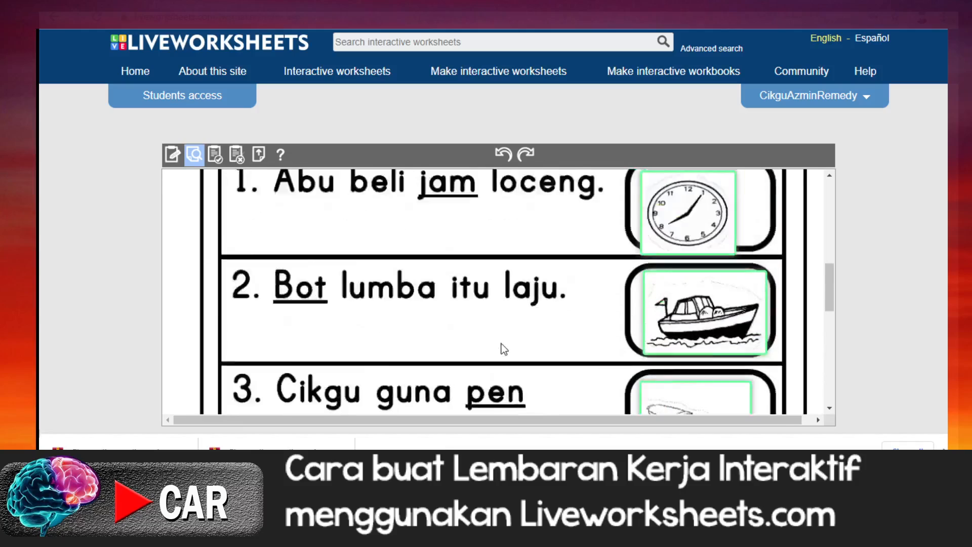
{"action": "scroll", "coordinate": [504, 350], "scroll_direction": "down", "scroll_amount": 8}
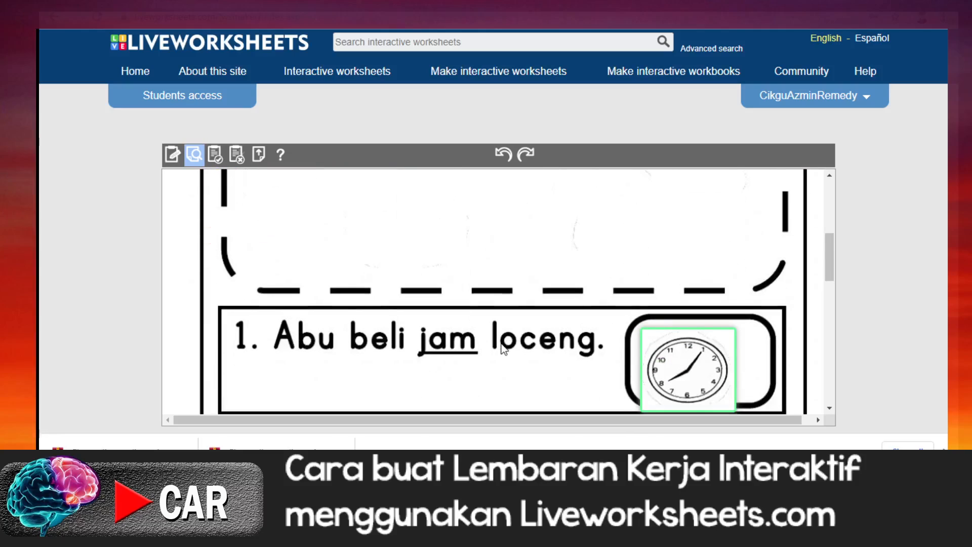
{"action": "scroll", "coordinate": [504, 350], "scroll_direction": "down", "scroll_amount": 3}
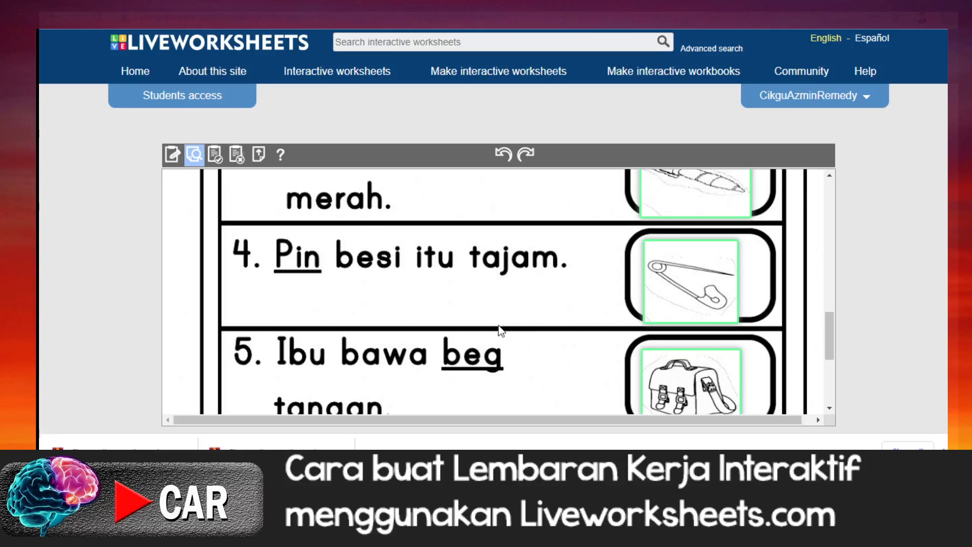
{"action": "scroll", "coordinate": [515, 332], "scroll_direction": "up", "scroll_amount": 3}
{"action": "scroll", "coordinate": [515, 332], "scroll_direction": "up", "scroll_amount": 6}
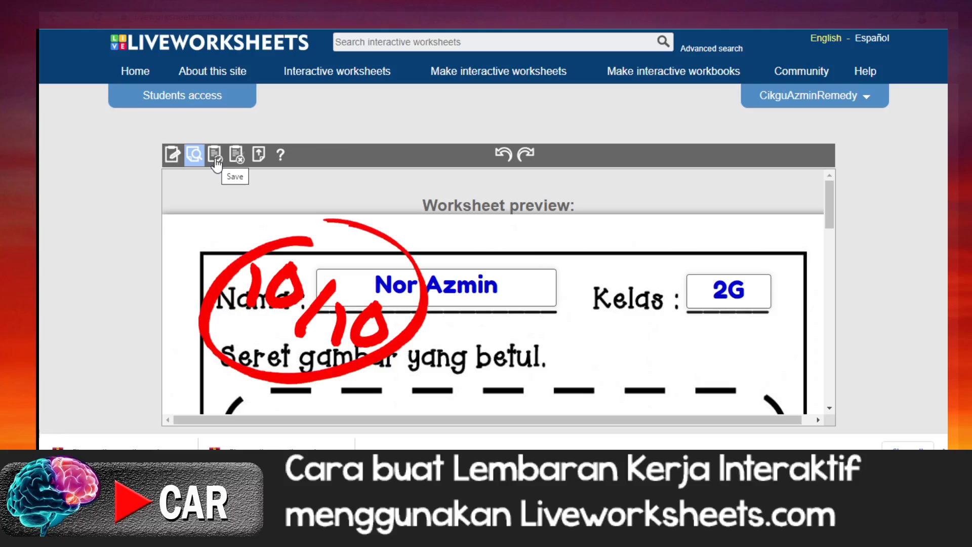
Step: Start saving the worksheet, keep it private and enter the title "Seret dan Lepas : Perkataan kvk"
{"action": "left_click", "coordinate": [215, 161]}
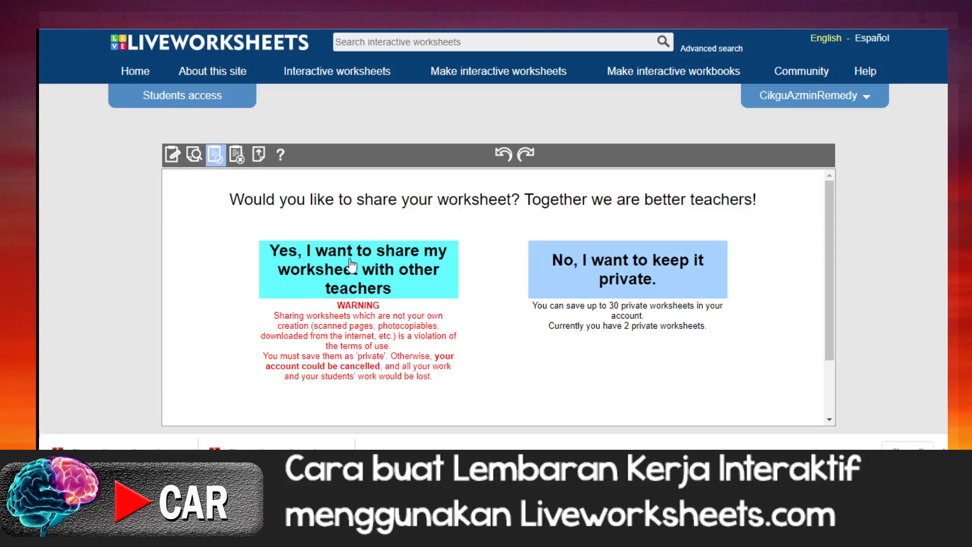
{"action": "left_click", "coordinate": [642, 277]}
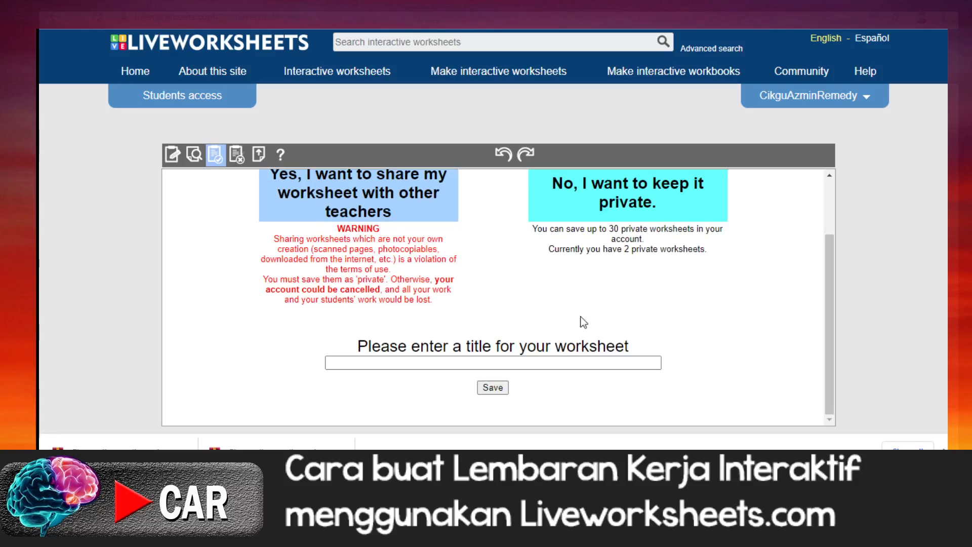
{"action": "left_click", "coordinate": [381, 363]}
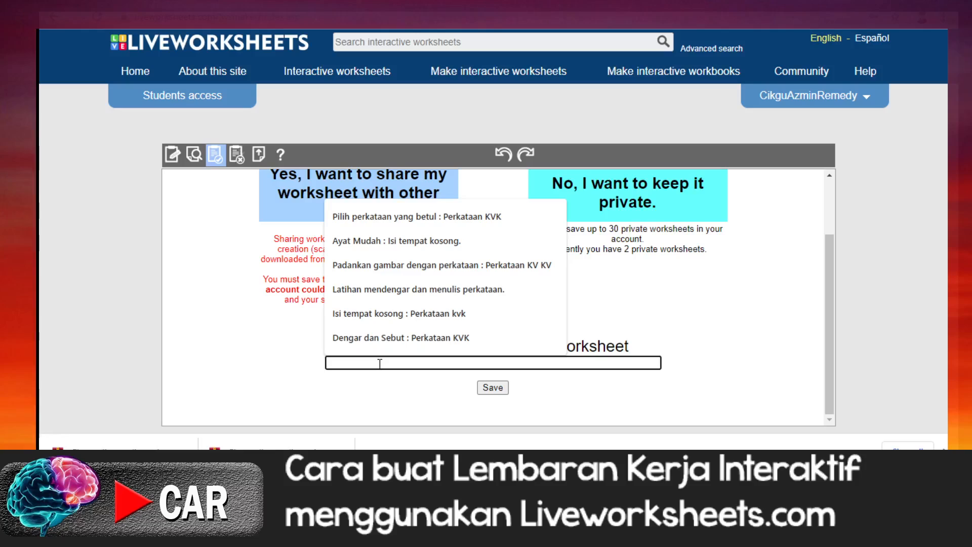
{"action": "type", "text": "Seret"}
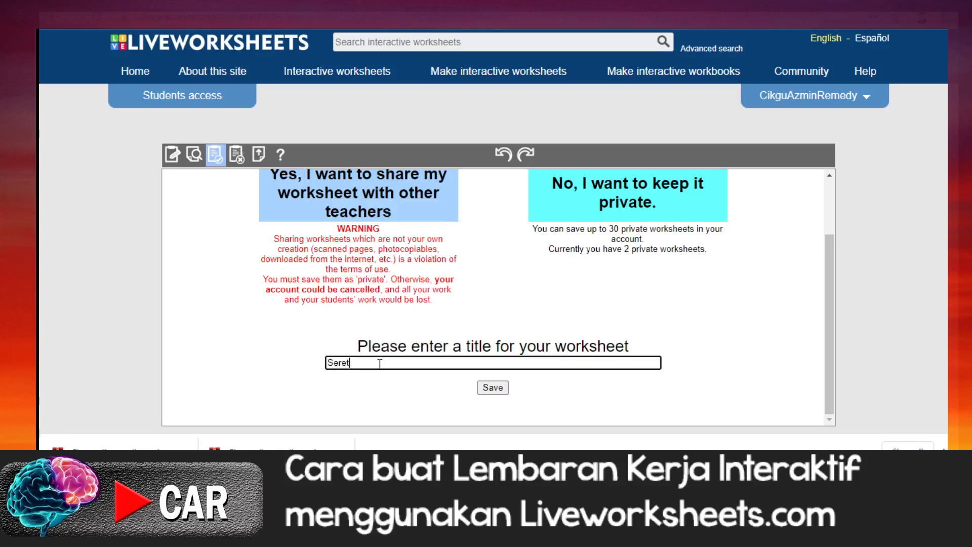
{"action": "type", "text": " dan Lepas"}
{"action": "type", "text": ": Perkataan kvk"}
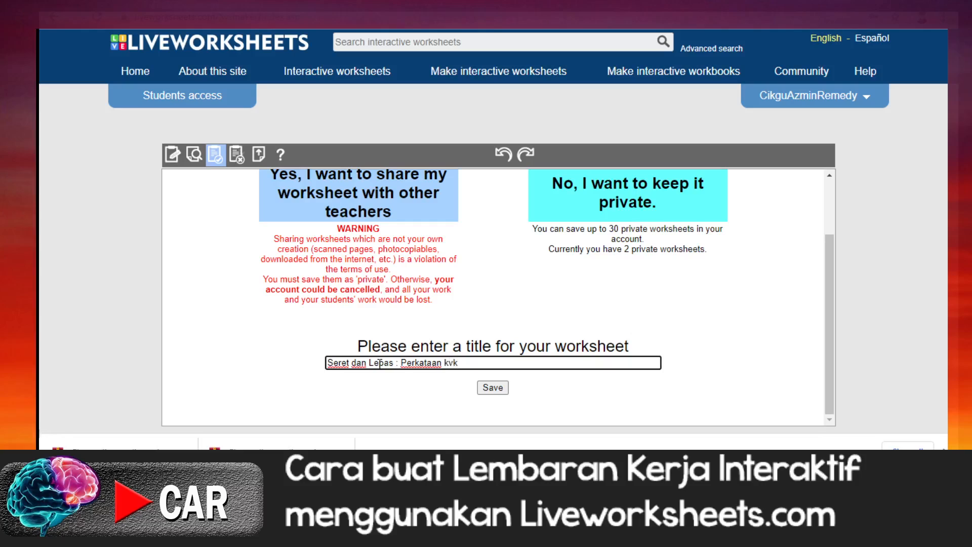
Step: Capitalise the last word of the title as KVK, then save the worksheet and close the editor
{"action": "key", "text": "BackSpace"}
{"action": "key", "text": "BackSpace"}
{"action": "key", "text": "BackSpace"}
{"action": "type", "text": "KVK"}
{"action": "left_click", "coordinate": [493, 388]}
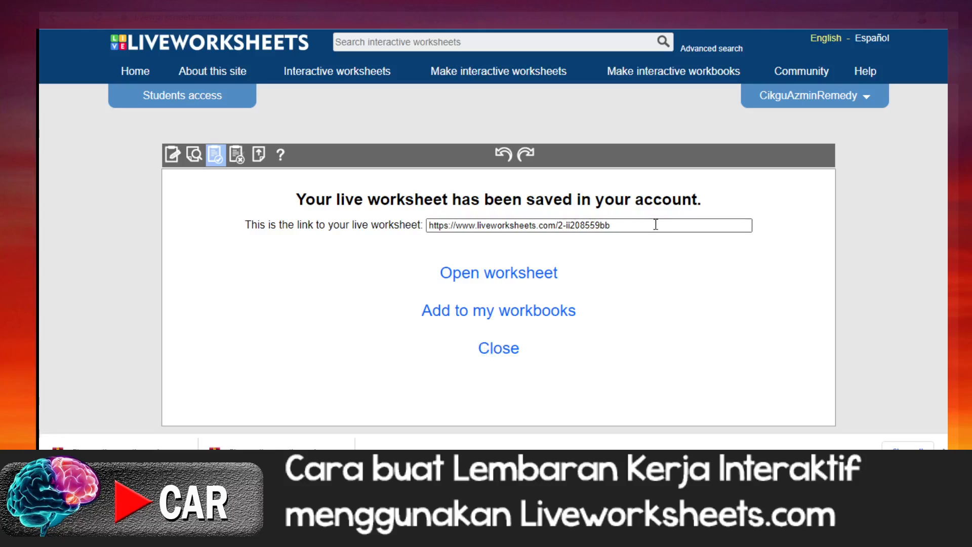
{"action": "left_click", "coordinate": [500, 355]}
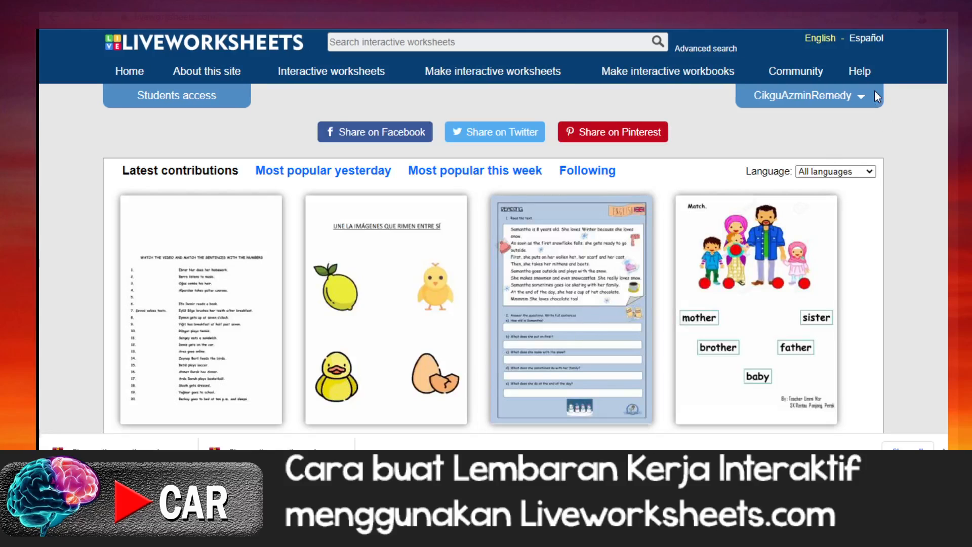
Step: Open the account's own worksheets and look over the private worksheets saved there
{"action": "mouse_move", "coordinate": [862, 97]}
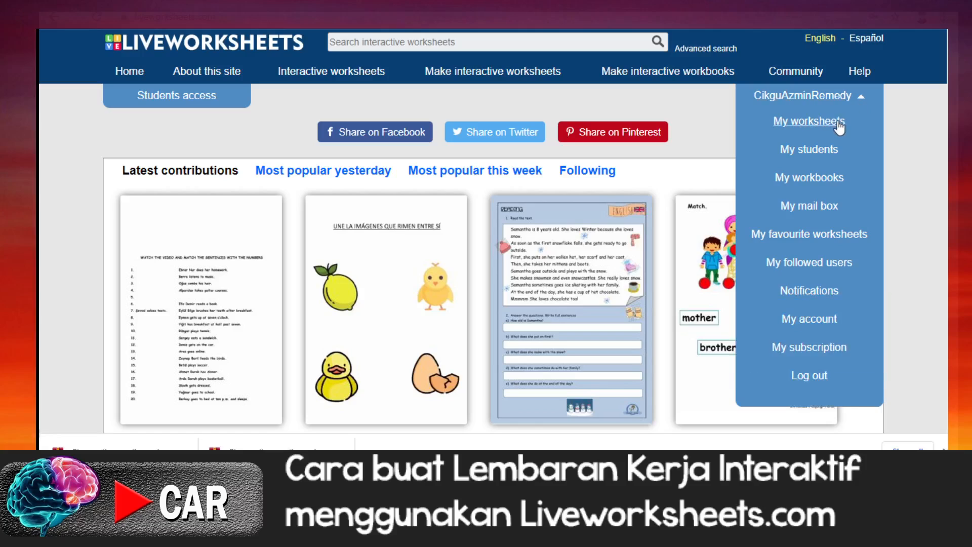
{"action": "left_click", "coordinate": [808, 122]}
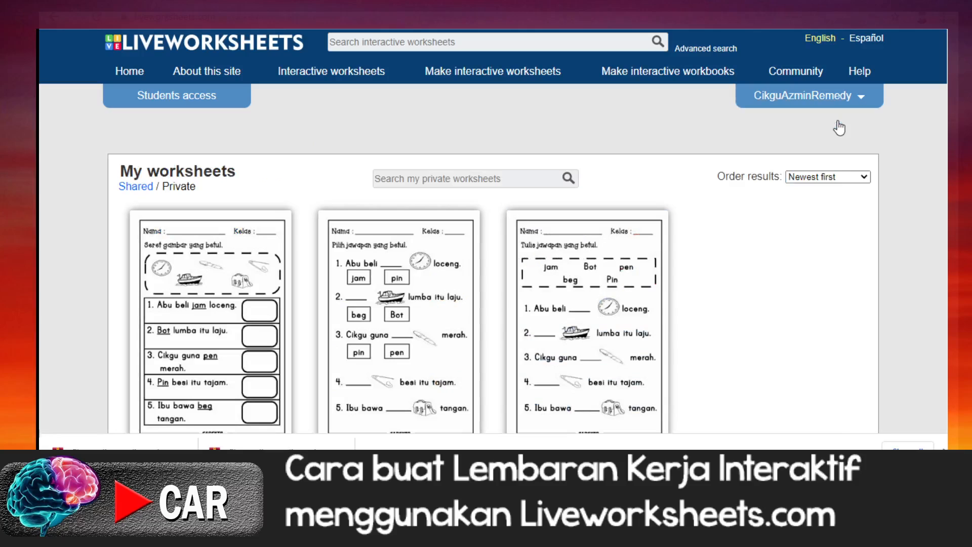
{"action": "scroll", "coordinate": [707, 273], "scroll_direction": "down", "scroll_amount": 1}
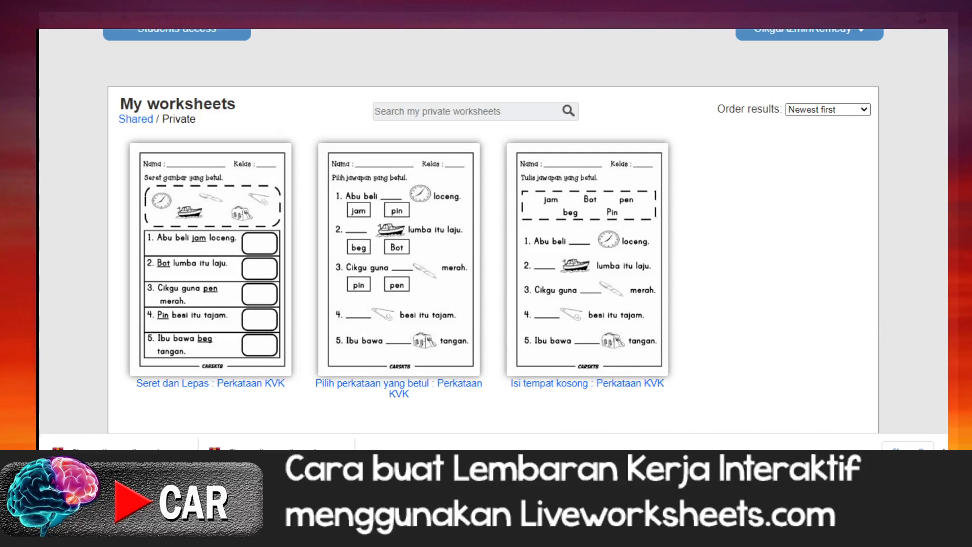
Step: Switch to the Formula Interaktif notes in Notepad, read the formulas for matching object 1 with object 2, and minimise the notes
{"action": "key", "text": "alt+Tab"}
{"action": "scroll", "coordinate": [733, 360], "scroll_direction": "down", "scroll_amount": 2}
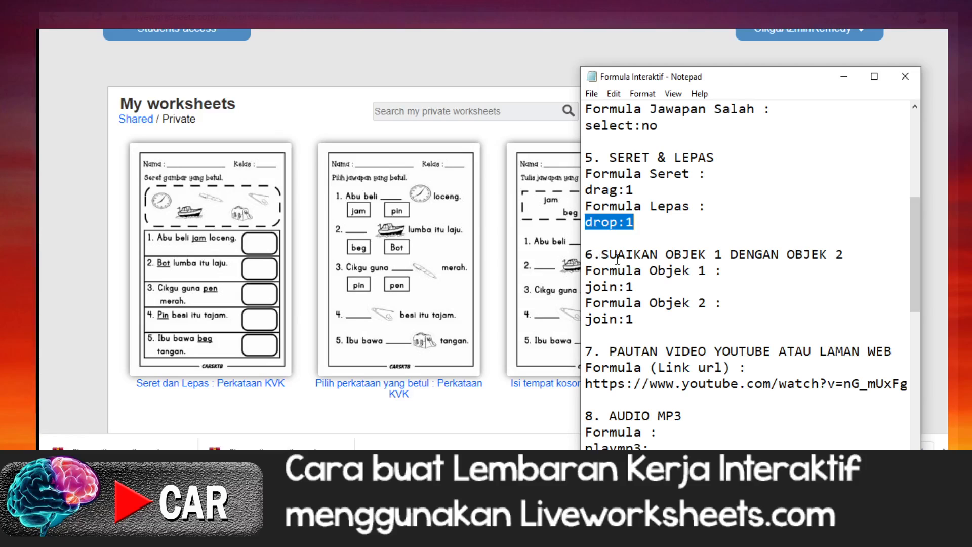
{"action": "left_click", "coordinate": [844, 77]}
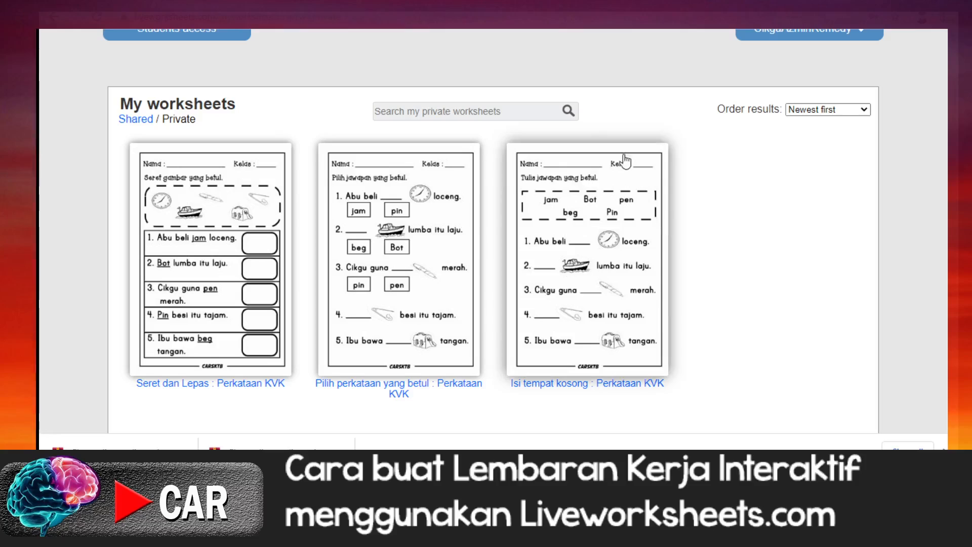
Step: Start making a new interactive worksheet so that its file upload page opens
{"action": "scroll", "coordinate": [466, 115], "scroll_direction": "up", "scroll_amount": 2}
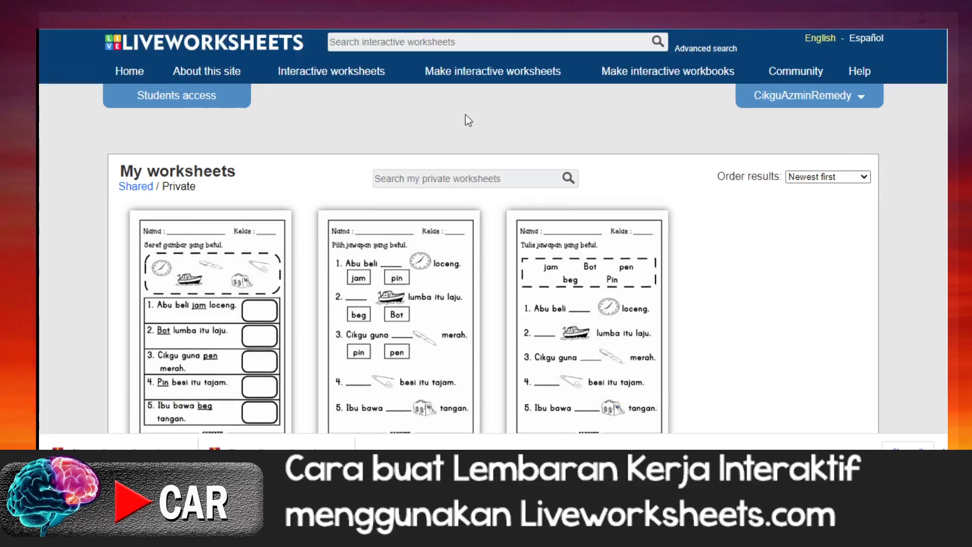
{"action": "left_click", "coordinate": [478, 77]}
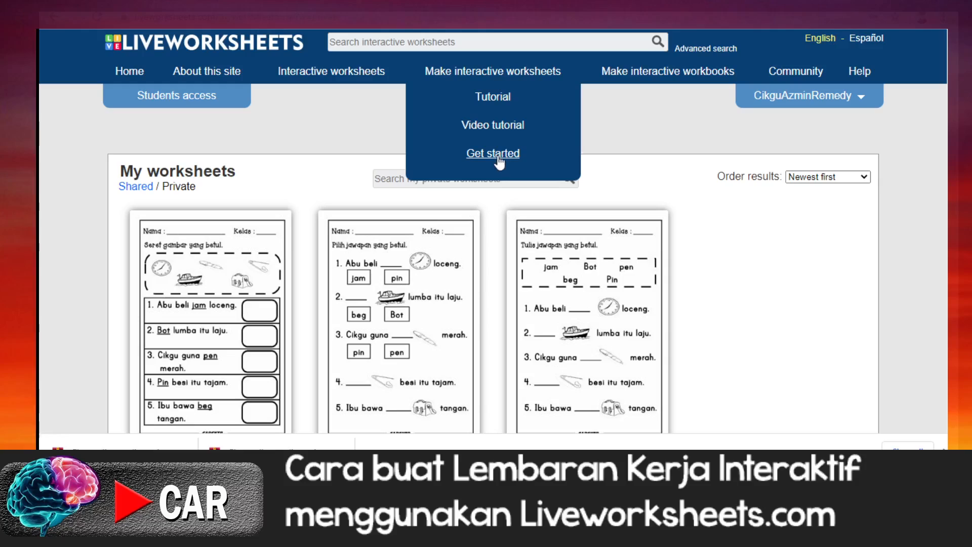
{"action": "left_click", "coordinate": [494, 154]}
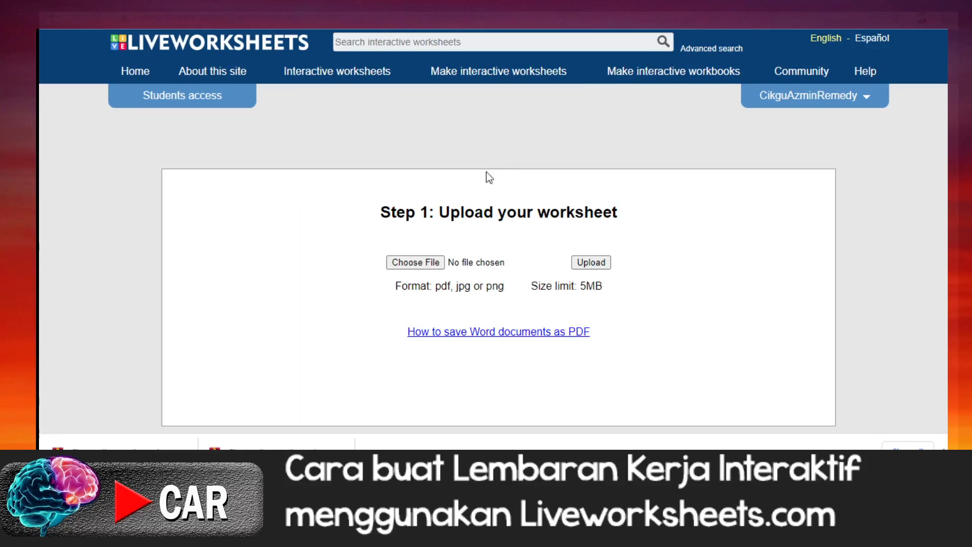
Step: Choose the file LKI Suai from the Desktop files and upload it as the new worksheet
{"action": "left_click", "coordinate": [414, 262]}
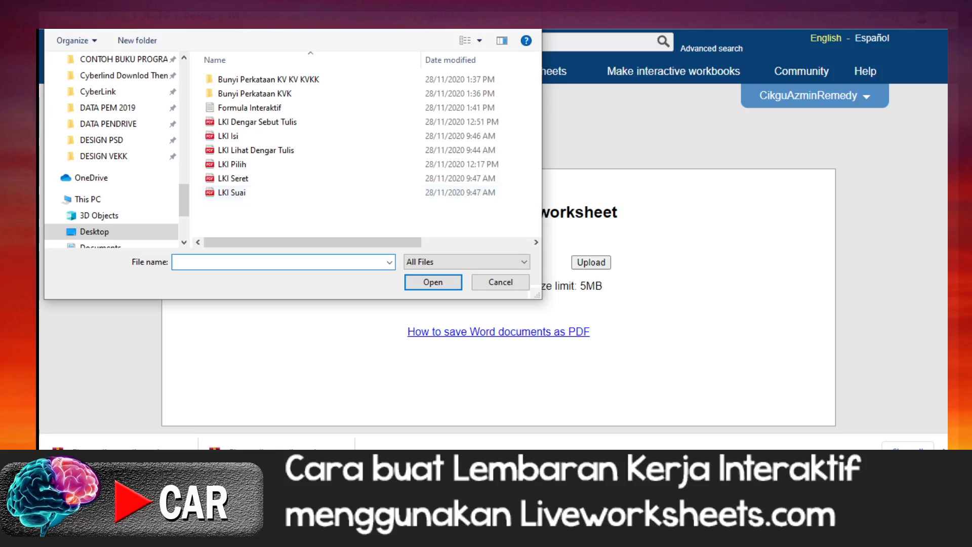
{"action": "left_click", "coordinate": [506, 474]}
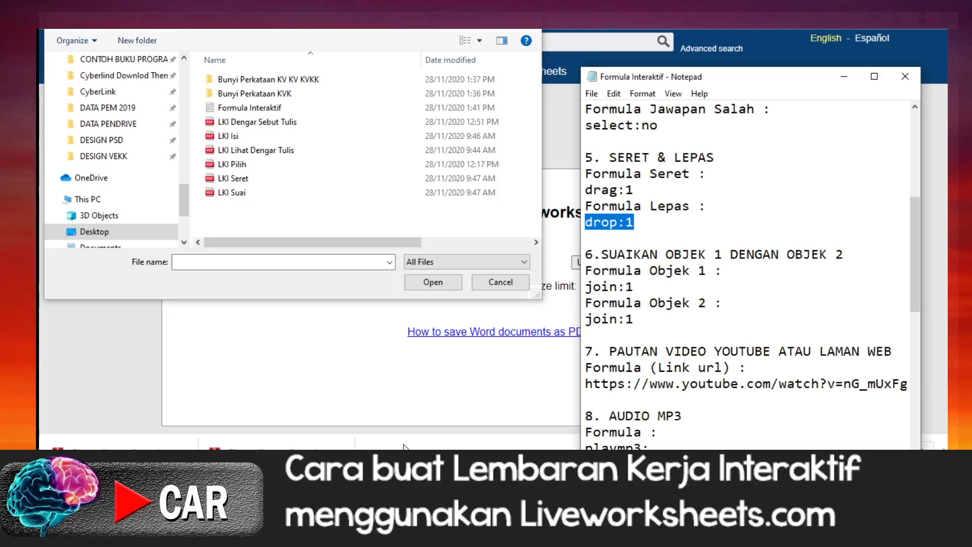
{"action": "left_click", "coordinate": [241, 195]}
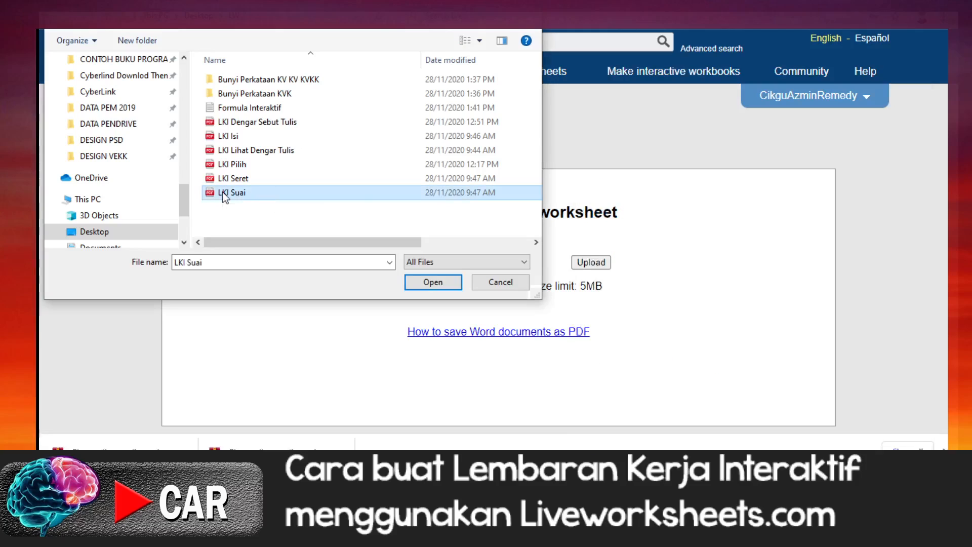
{"action": "left_click", "coordinate": [224, 192]}
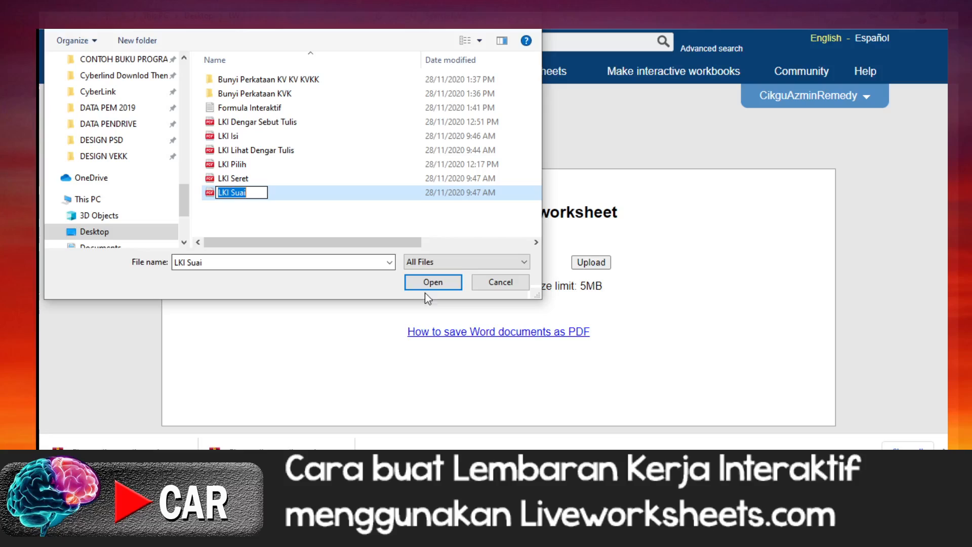
{"action": "left_click", "coordinate": [433, 281]}
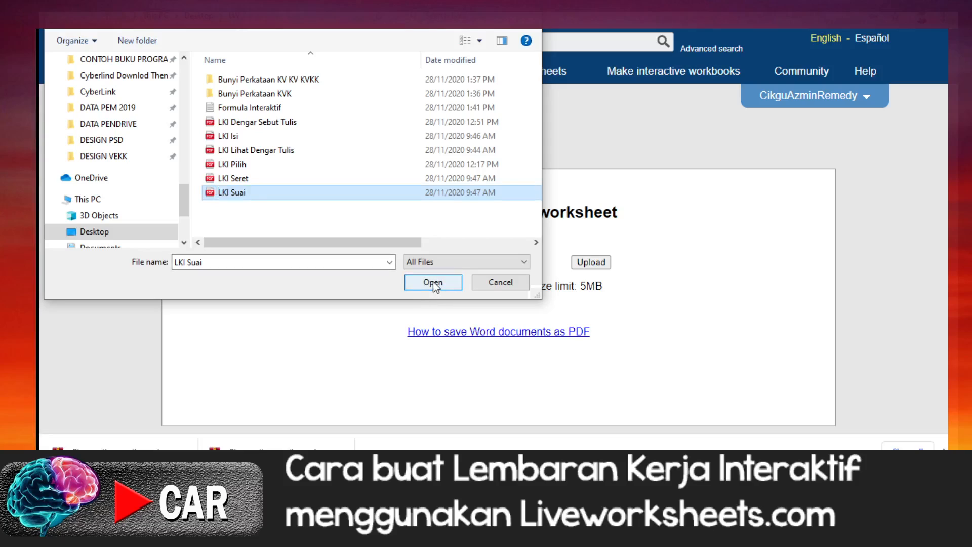
{"action": "left_click", "coordinate": [433, 281]}
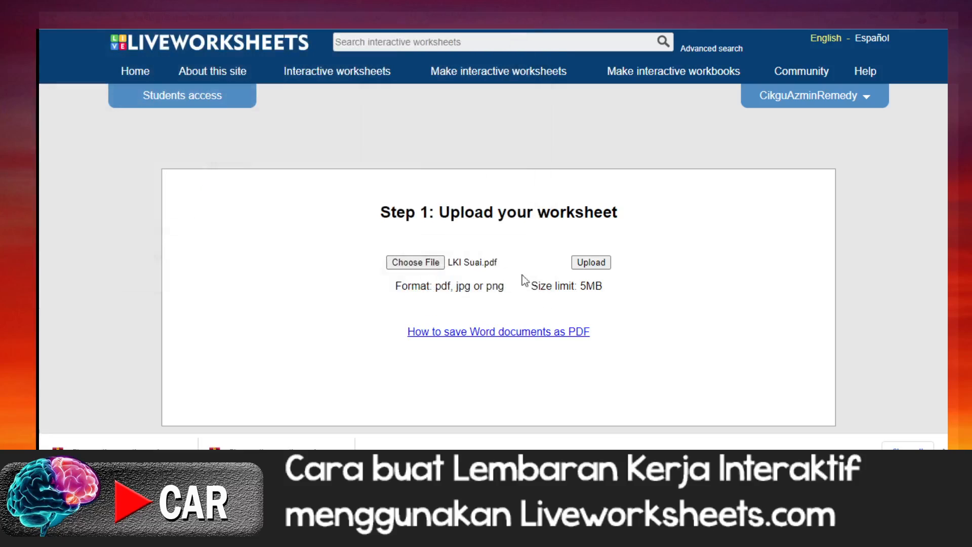
{"action": "left_click", "coordinate": [594, 264]}
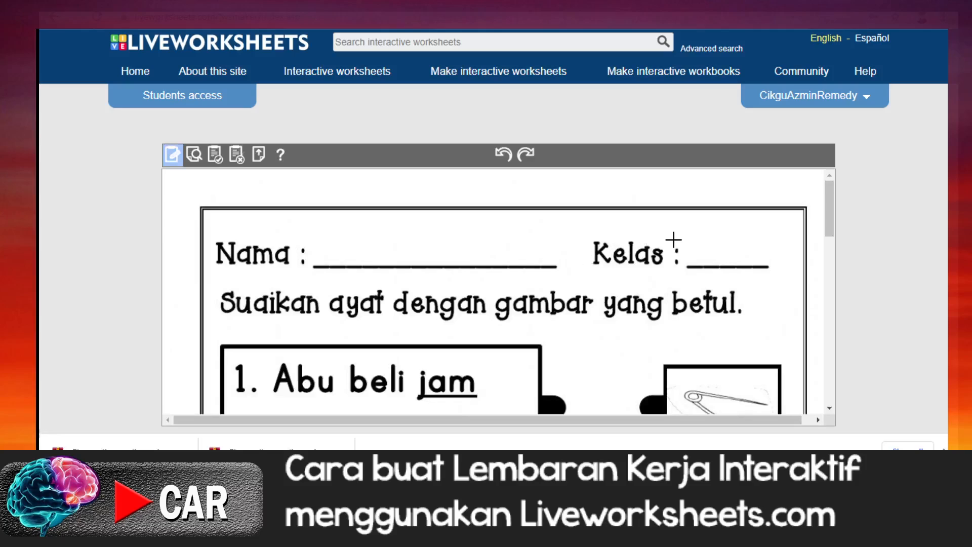
Step: Examine the five sentences and the matching pictures on the uploaded worksheet
{"action": "scroll", "coordinate": [669, 292], "scroll_direction": "down", "scroll_amount": 2}
{"action": "scroll", "coordinate": [665, 292], "scroll_direction": "down", "scroll_amount": 1}
{"action": "scroll", "coordinate": [664, 291], "scroll_direction": "up", "scroll_amount": 4}
{"action": "scroll", "coordinate": [664, 292], "scroll_direction": "down", "scroll_amount": 5}
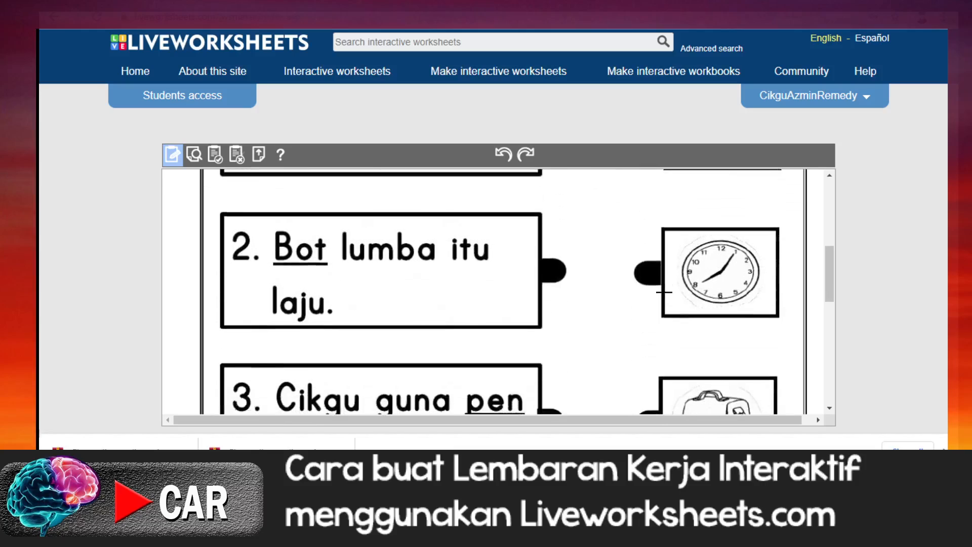
{"action": "scroll", "coordinate": [665, 292], "scroll_direction": "down", "scroll_amount": 7}
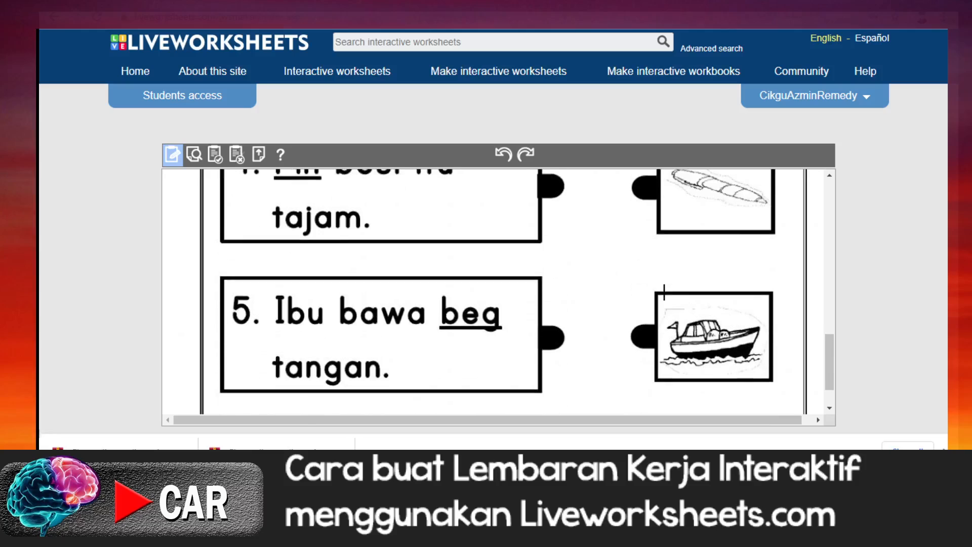
{"action": "scroll", "coordinate": [646, 286], "scroll_direction": "up", "scroll_amount": 8}
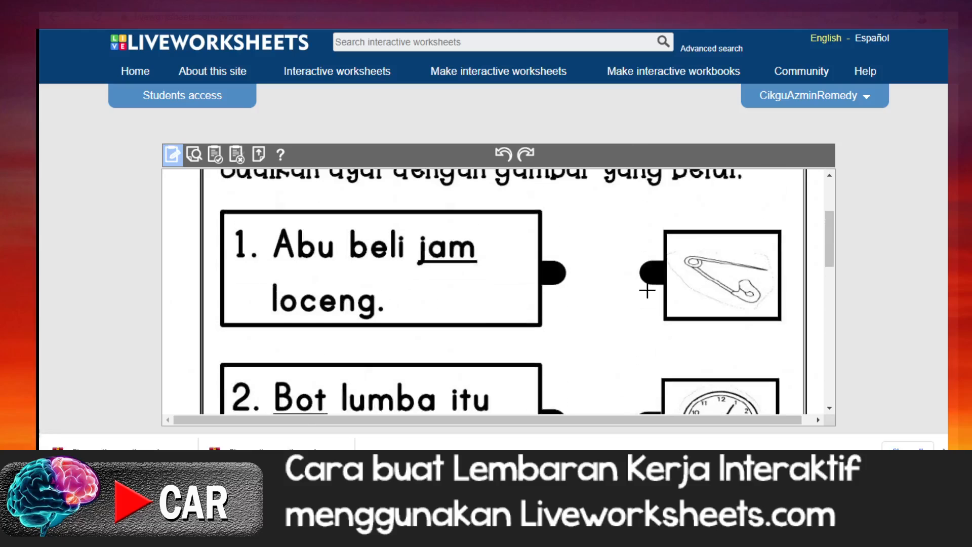
{"action": "scroll", "coordinate": [648, 291], "scroll_direction": "up", "scroll_amount": 2}
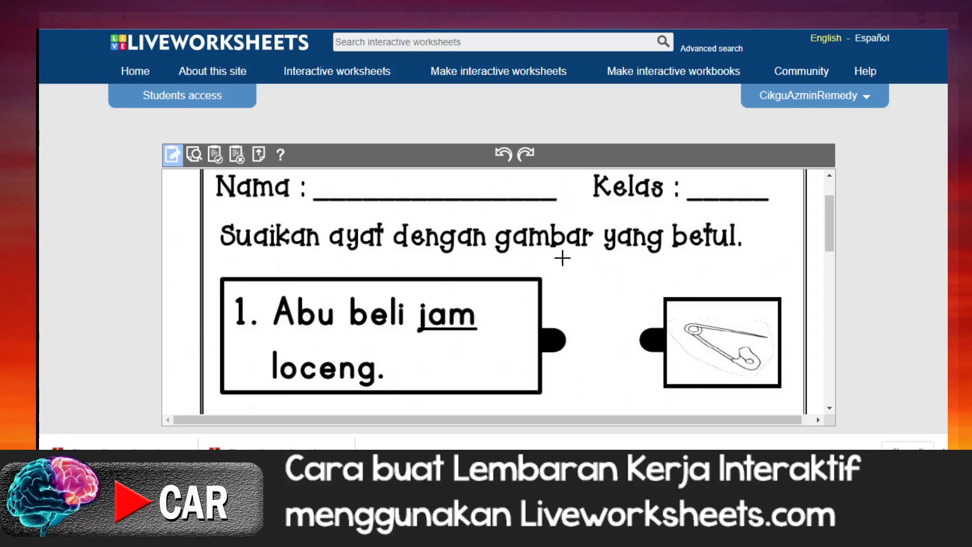
Step: Draw one text box above the Nama line and another above the Kelas line
{"action": "scroll", "coordinate": [565, 258], "scroll_direction": "up", "scroll_amount": 3}
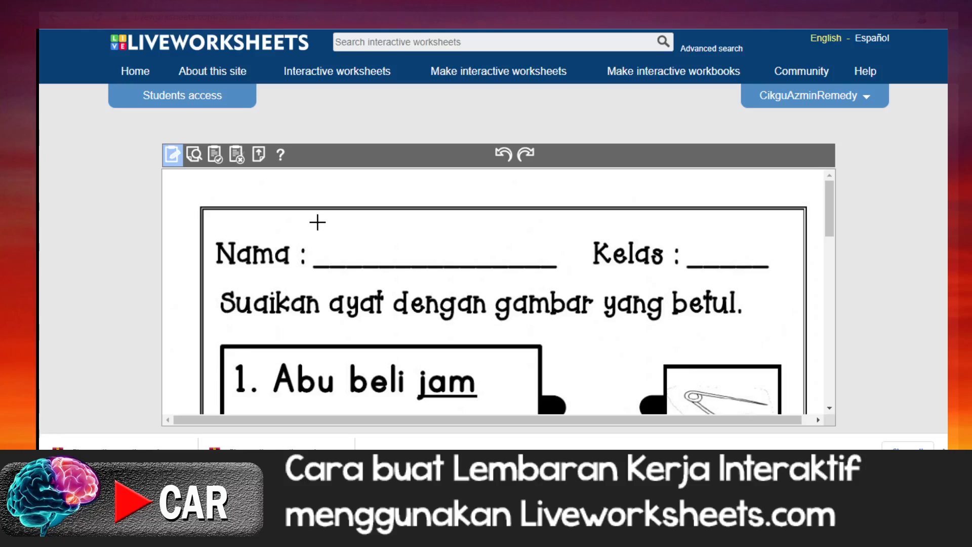
{"action": "left_click_drag", "start_coordinate": [315, 227], "coordinate": [557, 265]}
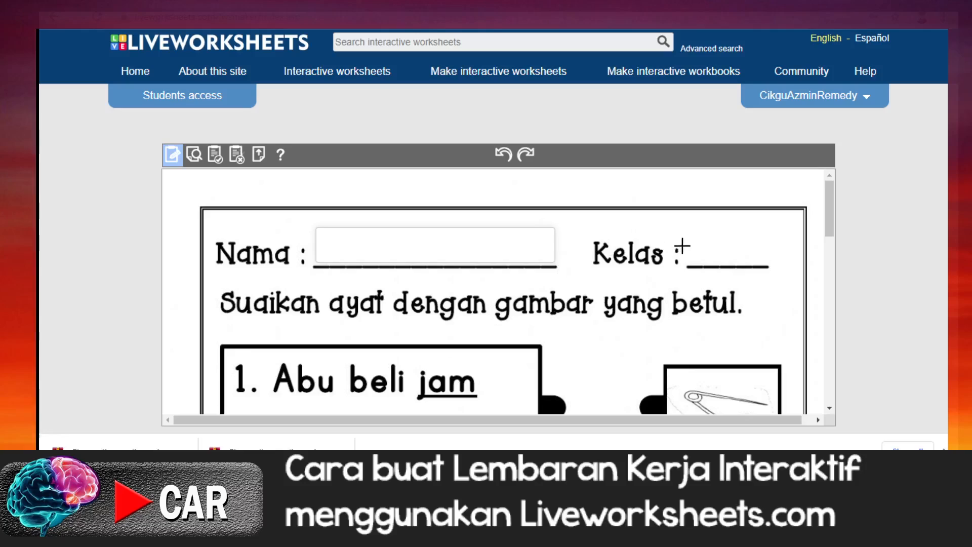
{"action": "left_click_drag", "start_coordinate": [688, 230], "coordinate": [770, 264]}
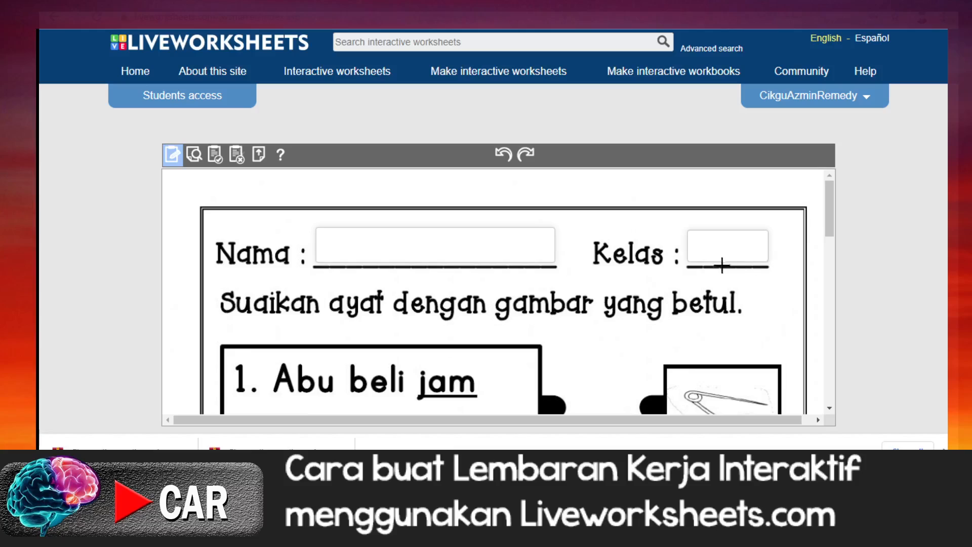
Step: Copy the object 1 matching formula join:1 from the Notepad notes and return to sentence 1 of the worksheet
{"action": "scroll", "coordinate": [408, 274], "scroll_direction": "down", "scroll_amount": 3}
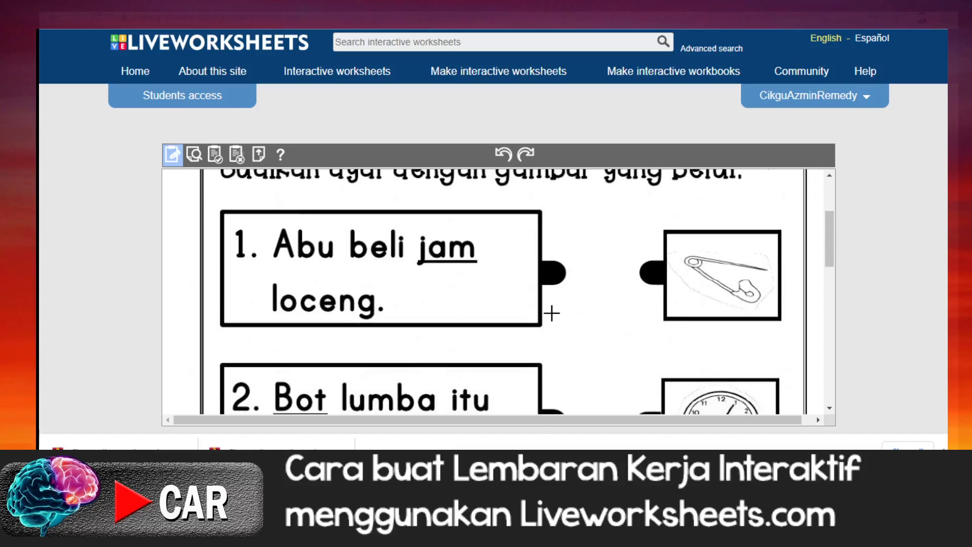
{"action": "left_click", "coordinate": [385, 513]}
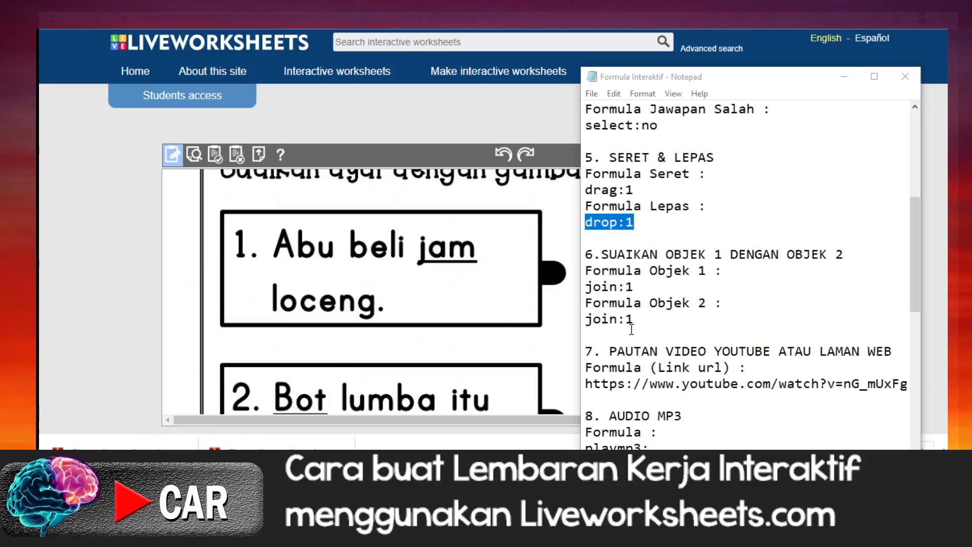
{"action": "left_click_drag", "start_coordinate": [586, 286], "coordinate": [633, 287]}
{"action": "right_click", "coordinate": [626, 286]}
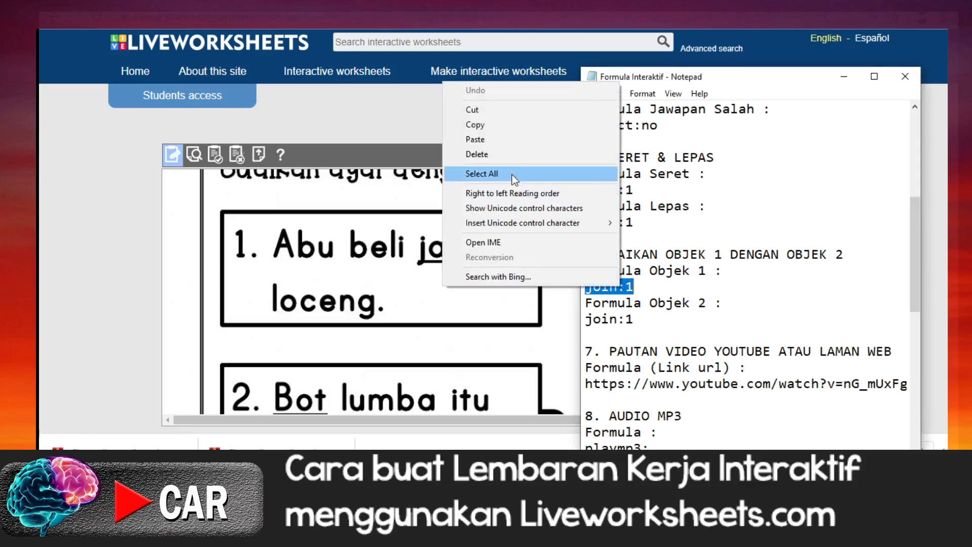
{"action": "left_click", "coordinate": [485, 125]}
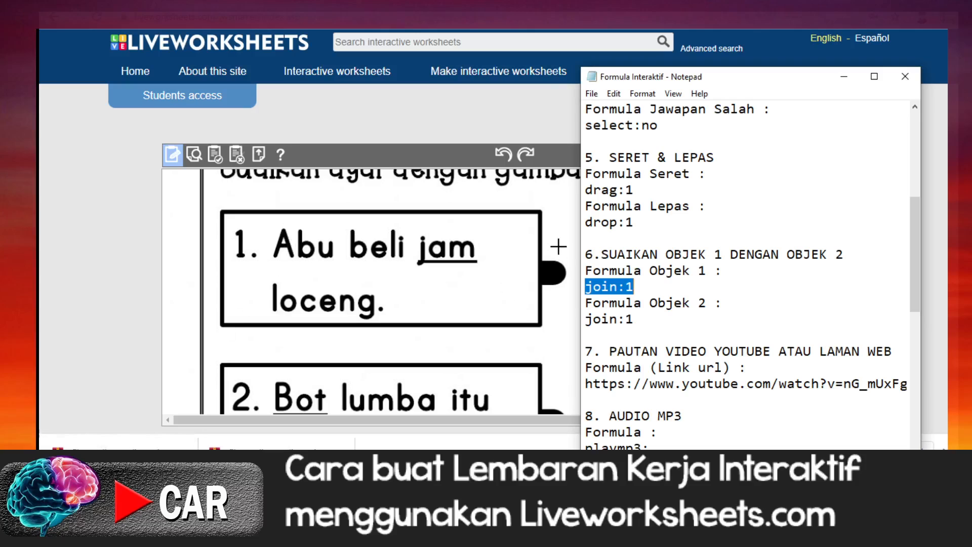
{"action": "left_click", "coordinate": [570, 219]}
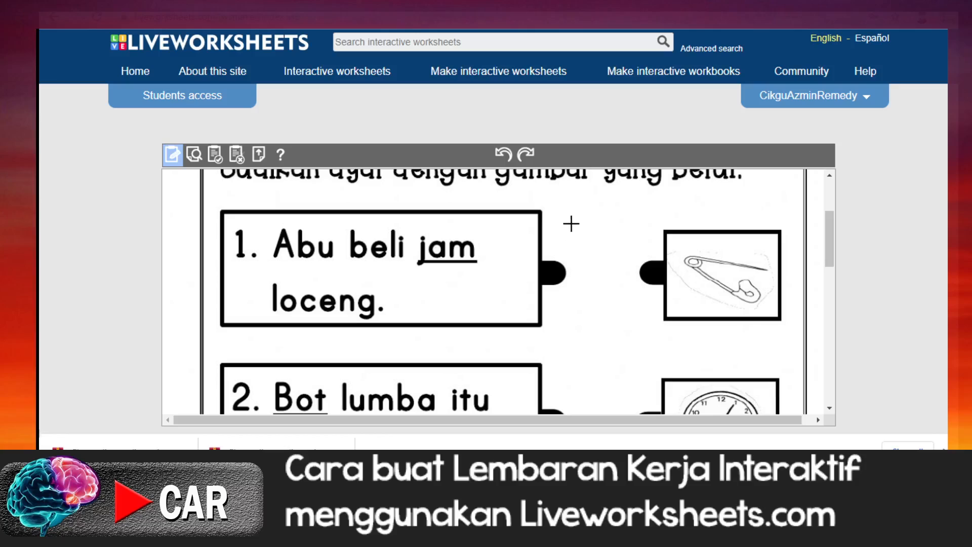
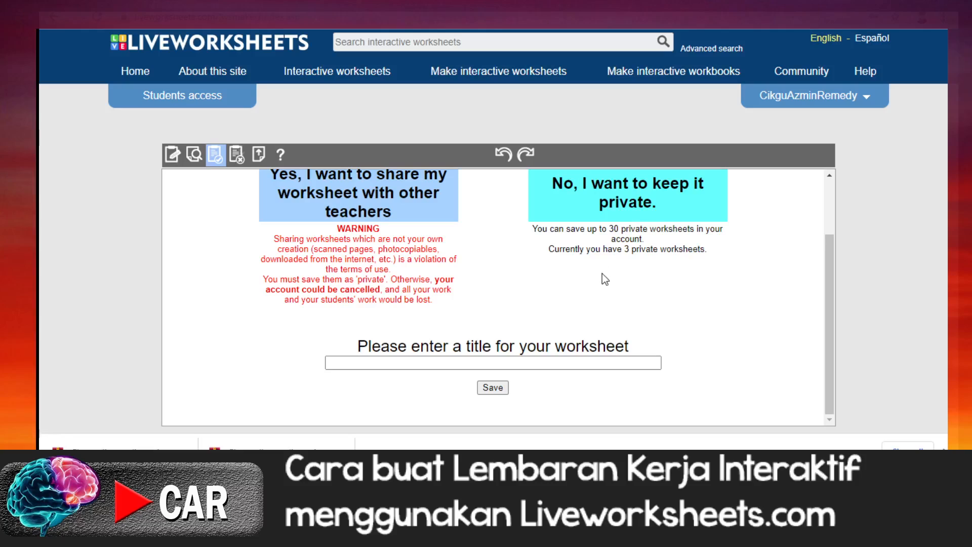
Step: Title the worksheet "Suaikan gambar : Perkataan KVK" and save it
{"action": "left_click", "coordinate": [479, 363]}
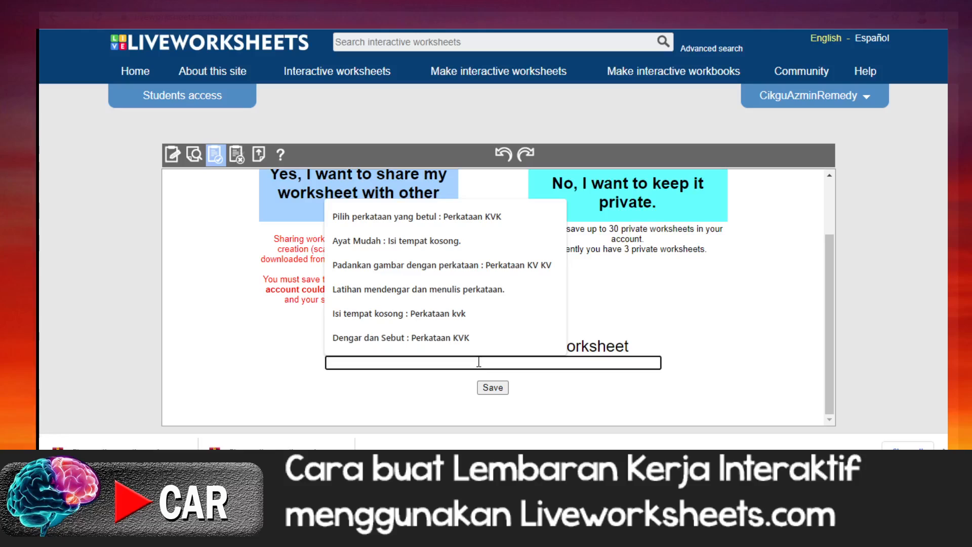
{"action": "type", "text": "Su"}
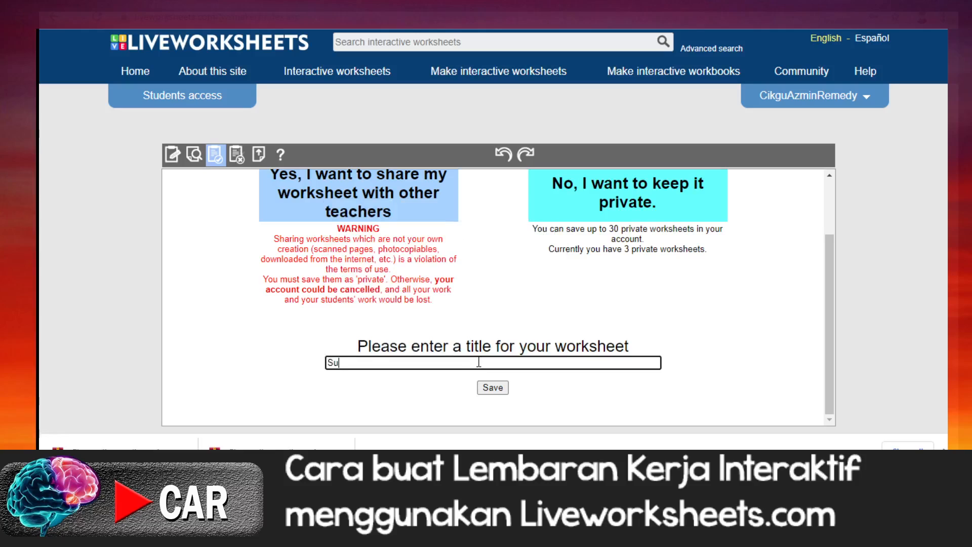
{"action": "type", "text": "aikan G"}
{"action": "key", "text": "BackSpace"}
{"action": "type", "text": "gambar :"}
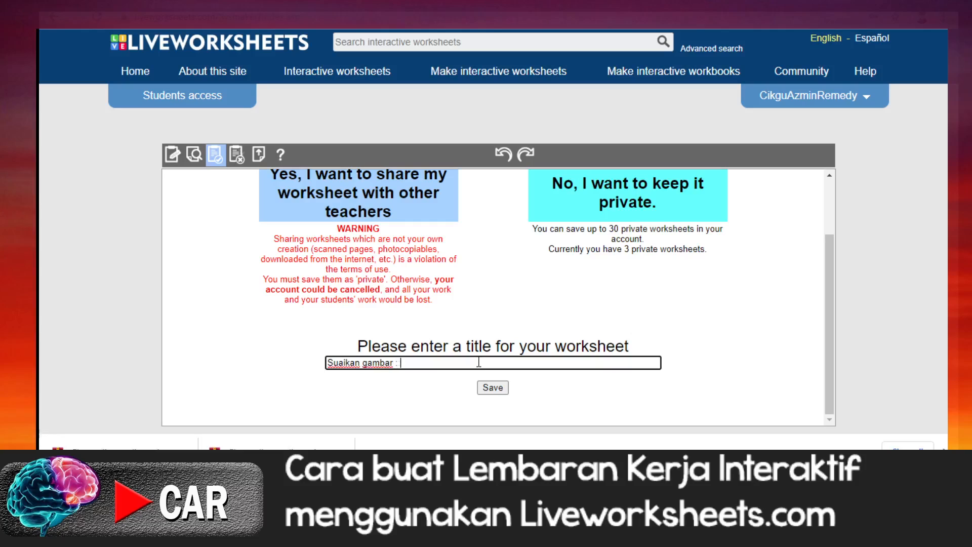
{"action": "type", "text": " Perkataan k"}
{"action": "key", "text": "BackSpace"}
{"action": "key", "text": "BackSpace"}
{"action": "type", "text": "KVK"}
{"action": "left_click", "coordinate": [491, 388]}
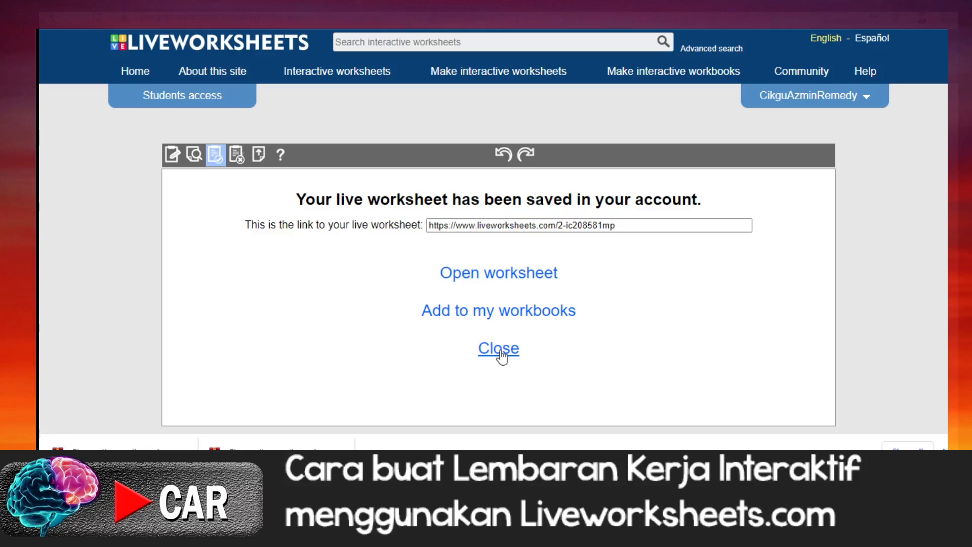
Step: Close the saved-worksheet page and view the private worksheets in the account's My worksheets list
{"action": "left_click", "coordinate": [501, 356]}
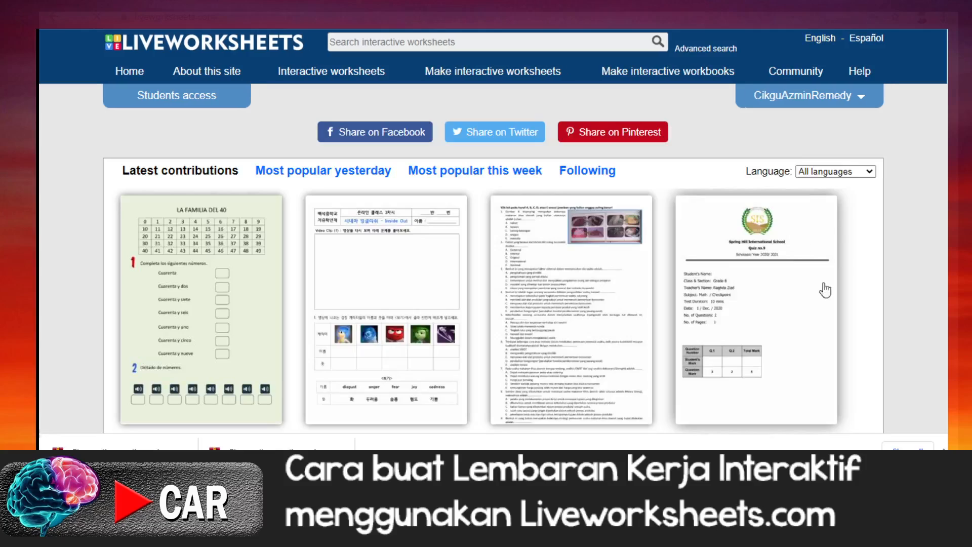
{"action": "left_click", "coordinate": [858, 101]}
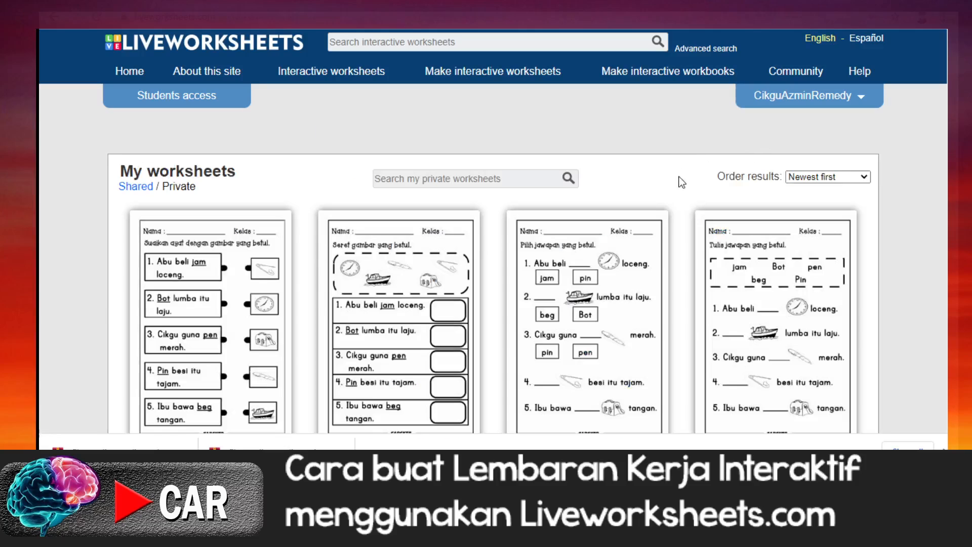
{"action": "scroll", "coordinate": [662, 232], "scroll_direction": "down", "scroll_amount": 2}
{"action": "scroll", "coordinate": [663, 235], "scroll_direction": "down", "scroll_amount": 3}
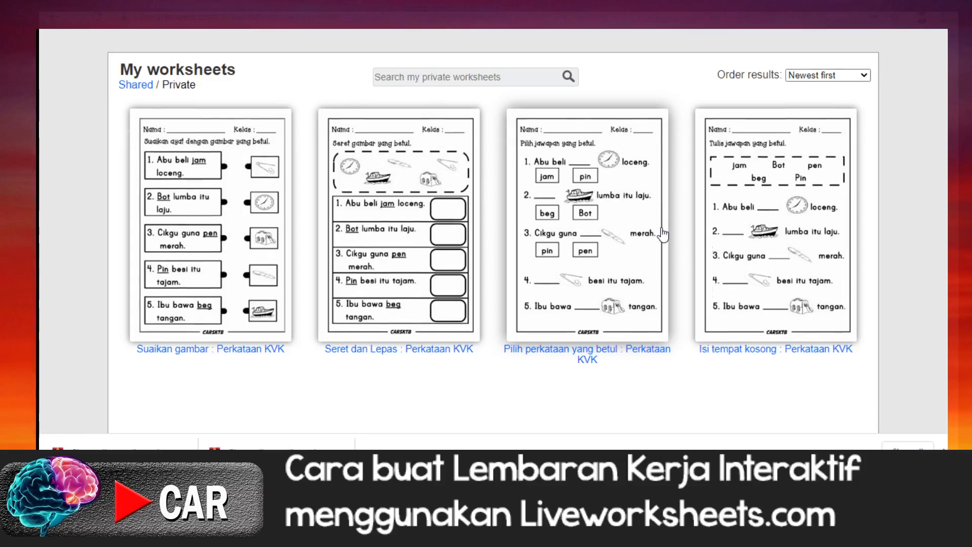
{"action": "scroll", "coordinate": [663, 234], "scroll_direction": "up", "scroll_amount": 2}
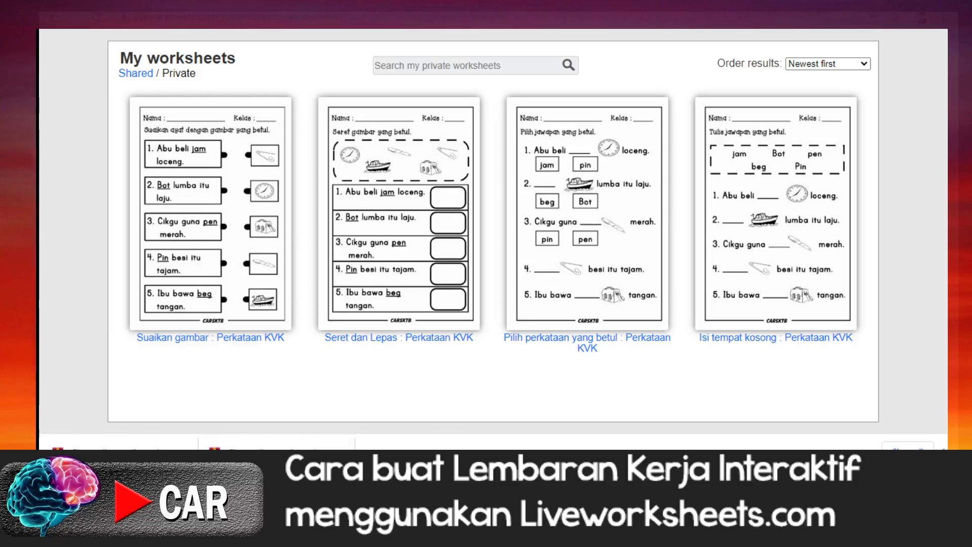
Step: Switch to the Notepad notes and examine the formulas for video or web links, MP3 audio and listening audio
{"action": "key", "text": "alt+Tab"}
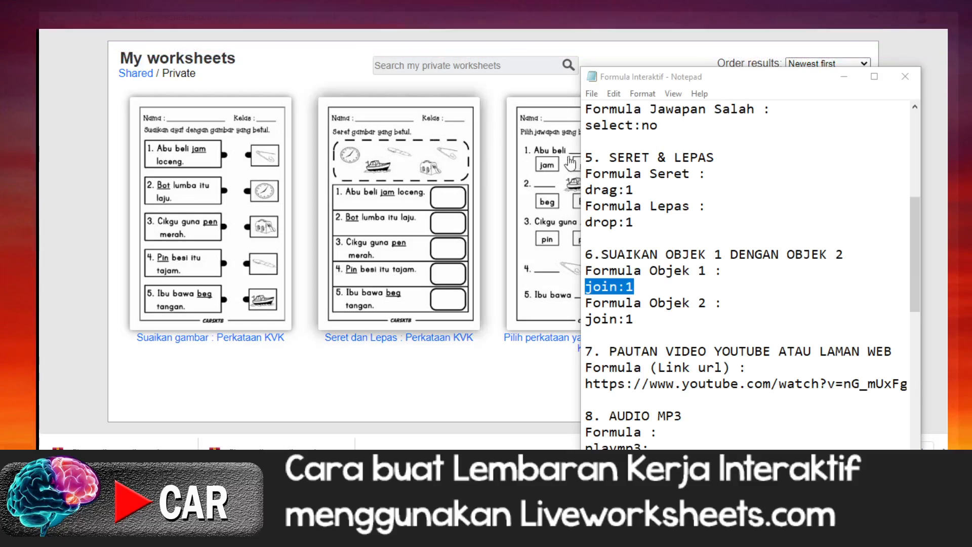
{"action": "left_click", "coordinate": [773, 239]}
{"action": "scroll", "coordinate": [773, 239], "scroll_direction": "down", "scroll_amount": 1}
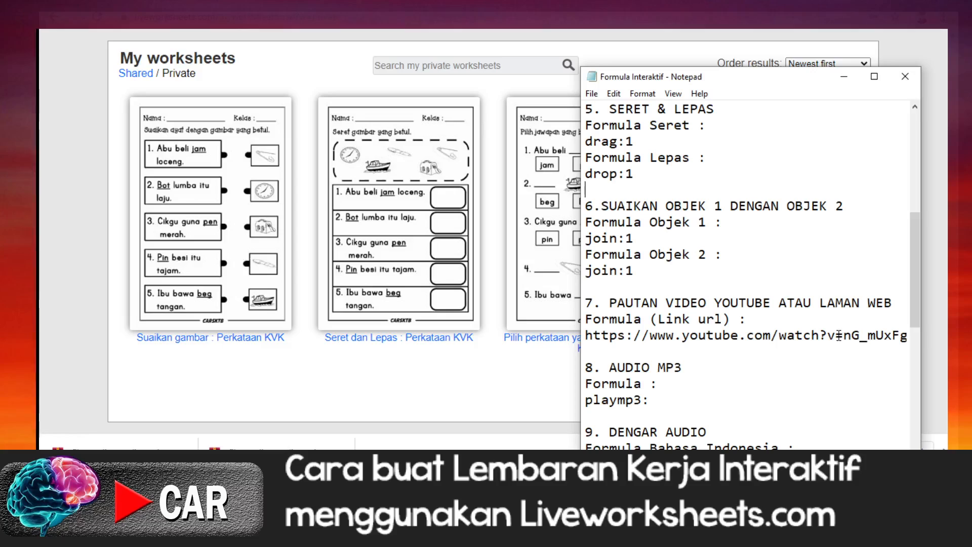
{"action": "scroll", "coordinate": [839, 335], "scroll_direction": "down", "scroll_amount": 1}
{"action": "scroll", "coordinate": [839, 336], "scroll_direction": "down", "scroll_amount": 1}
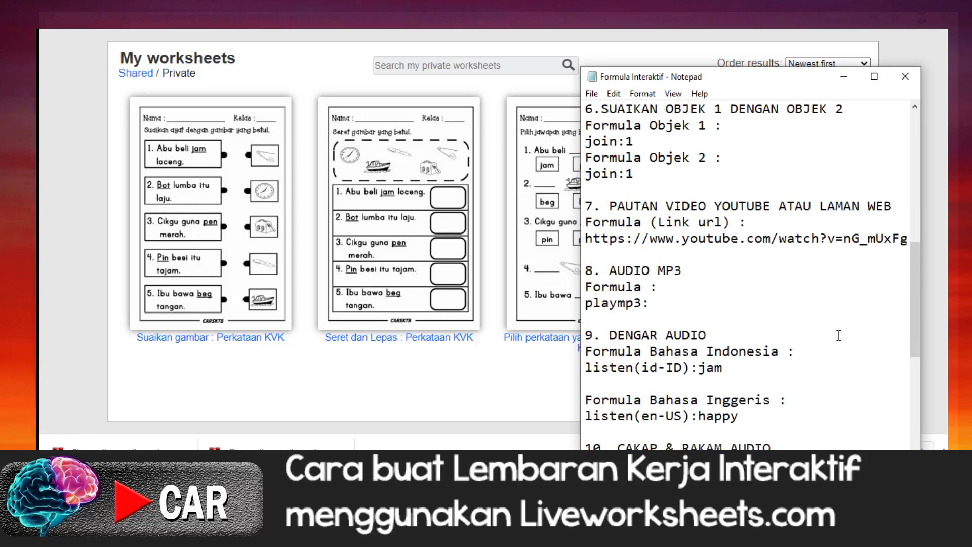
{"action": "scroll", "coordinate": [839, 335], "scroll_direction": "up", "scroll_amount": 1}
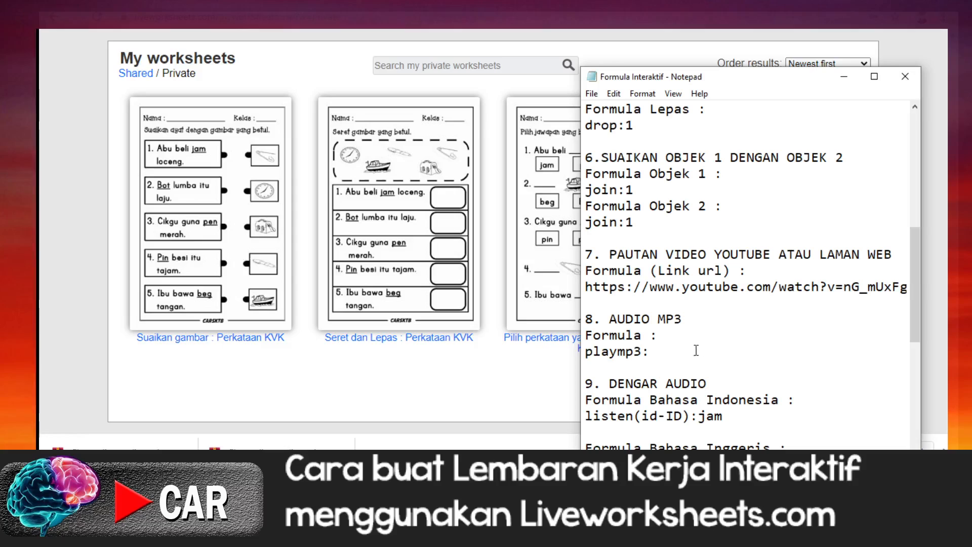
Step: Return to Liveworksheets, start a new interactive worksheet and upload the file LKI Lihat Dengar Tulis from the Desktop
{"action": "left_click", "coordinate": [490, 368]}
{"action": "scroll", "coordinate": [491, 360], "scroll_direction": "up", "scroll_amount": 3}
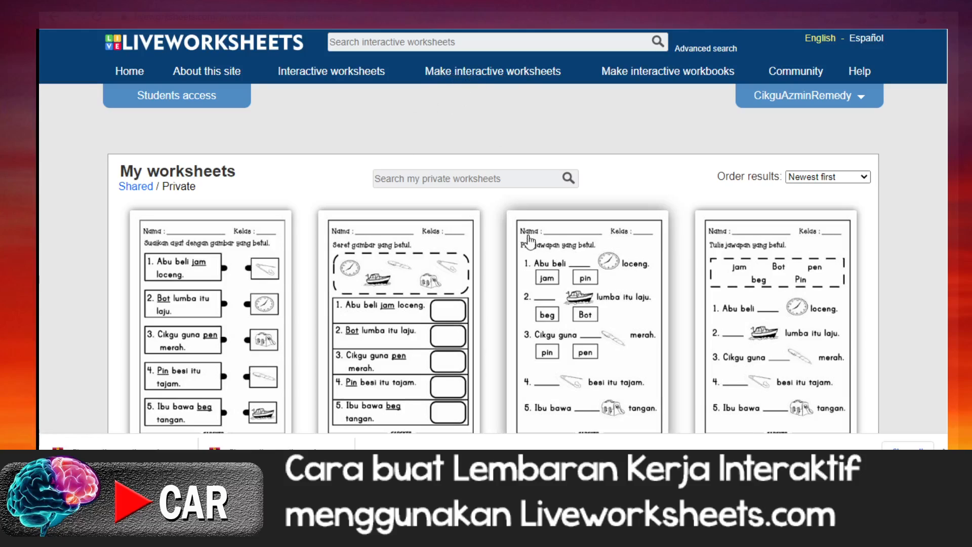
{"action": "left_click", "coordinate": [474, 76]}
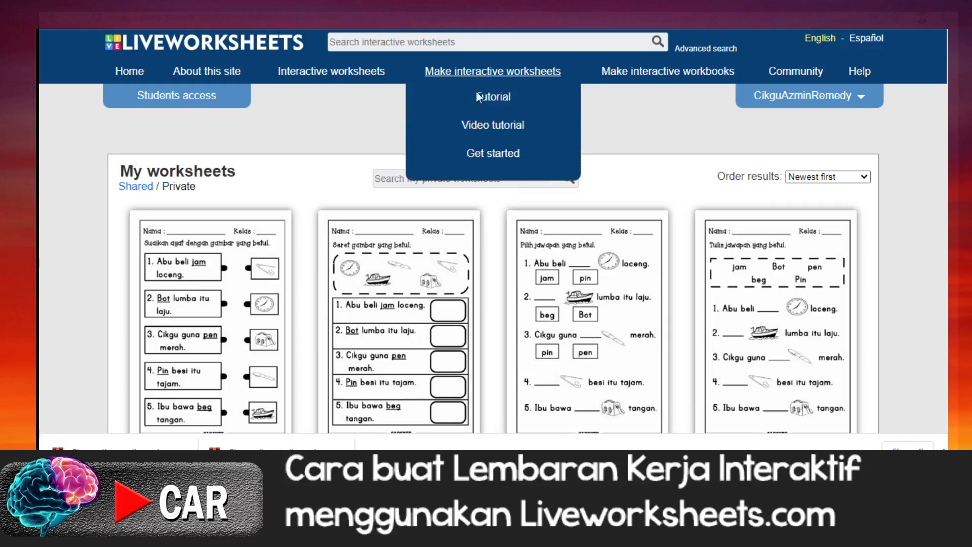
{"action": "left_click", "coordinate": [494, 153]}
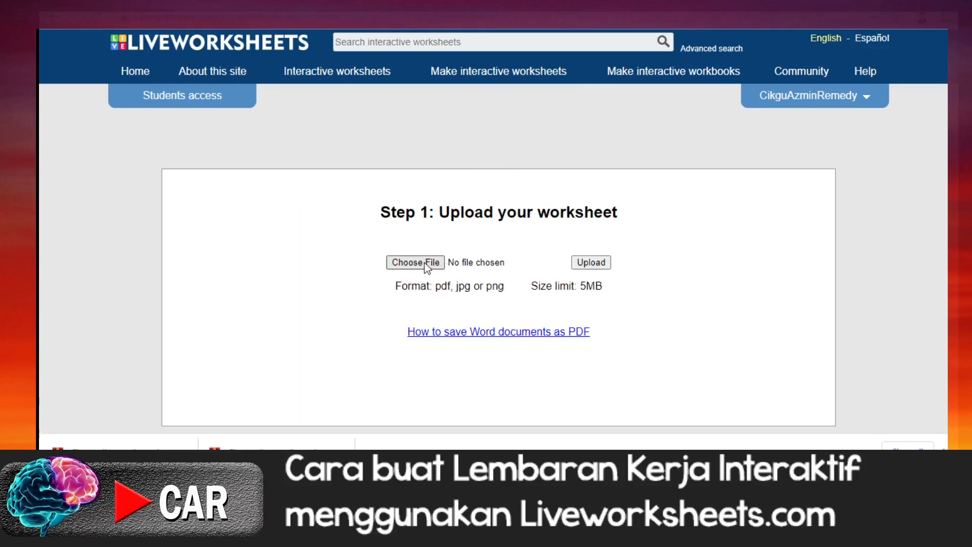
{"action": "left_click", "coordinate": [457, 253]}
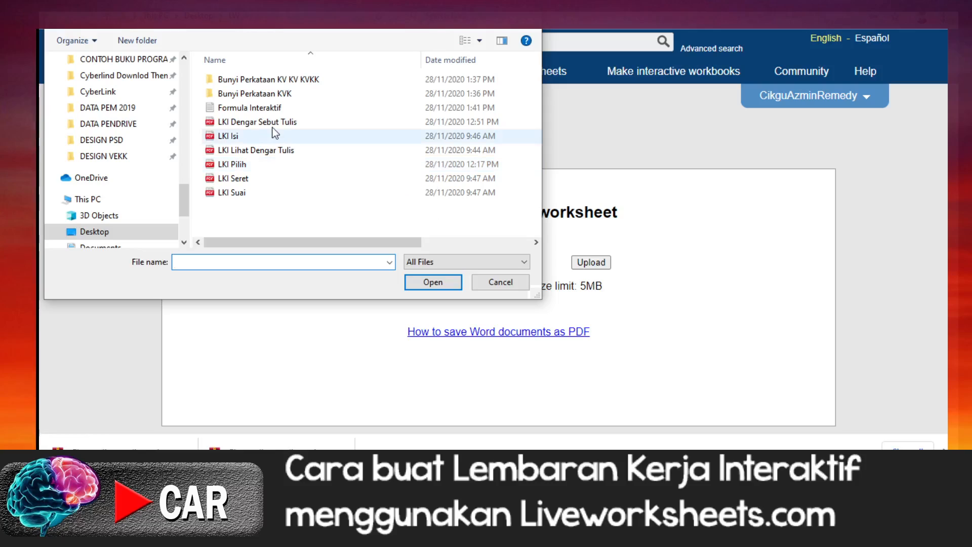
{"action": "left_click", "coordinate": [260, 151]}
{"action": "left_click", "coordinate": [432, 282]}
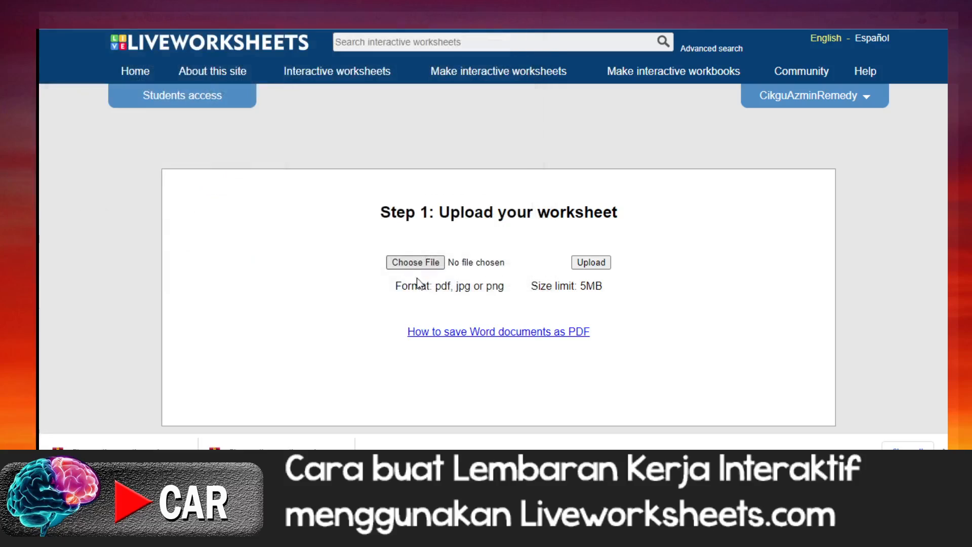
{"action": "left_click", "coordinate": [584, 263]}
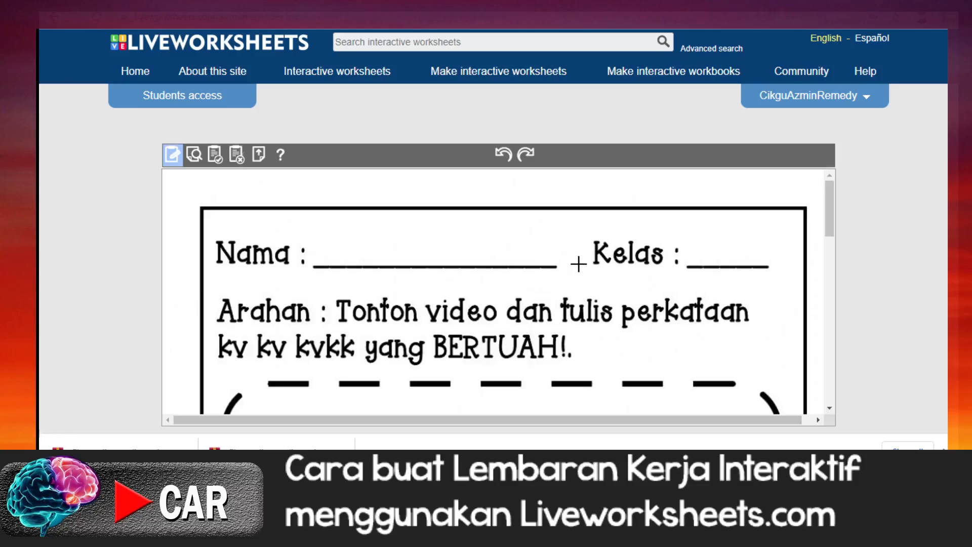
Step: Examine the video frame, the Perkataan kv kv kvkk line and the listen-and-write section of the uploaded worksheet
{"action": "scroll", "coordinate": [578, 264], "scroll_direction": "down", "scroll_amount": 10}
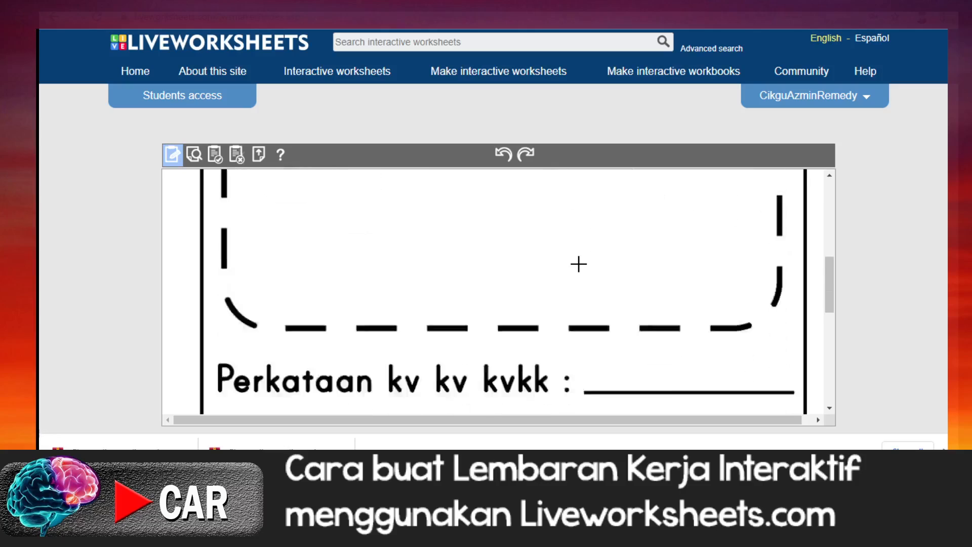
{"action": "scroll", "coordinate": [578, 264], "scroll_direction": "down", "scroll_amount": 2}
{"action": "scroll", "coordinate": [579, 264], "scroll_direction": "up", "scroll_amount": 12}
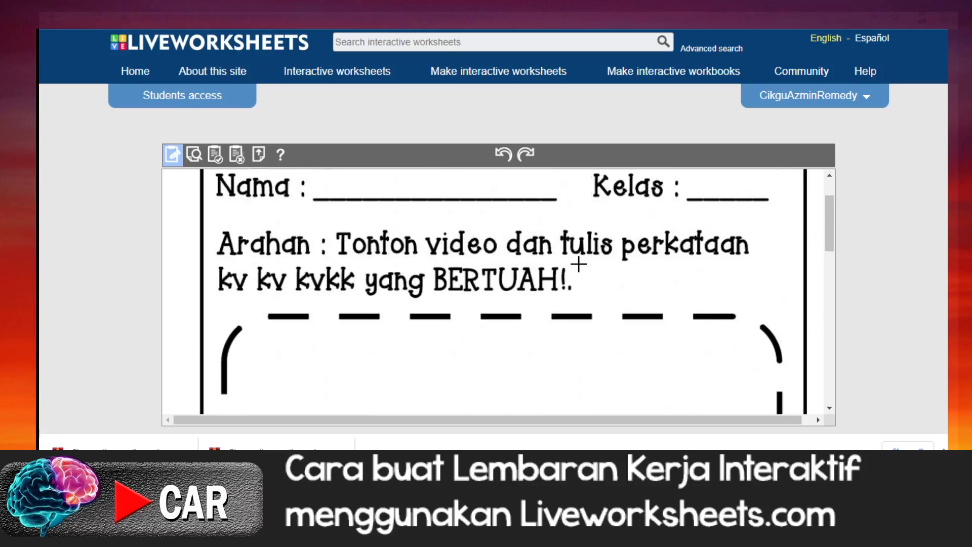
{"action": "scroll", "coordinate": [578, 264], "scroll_direction": "down", "scroll_amount": 2}
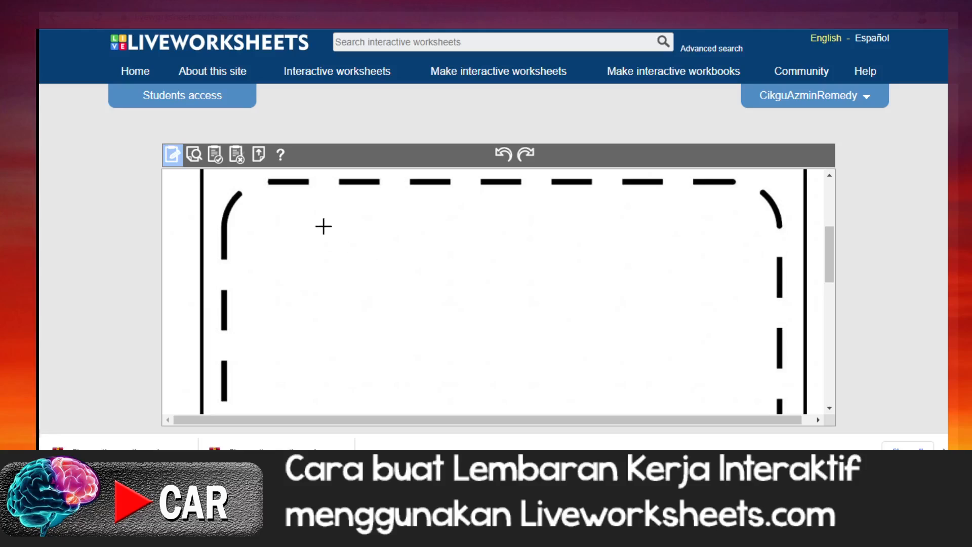
{"action": "scroll", "coordinate": [607, 261], "scroll_direction": "down", "scroll_amount": 5}
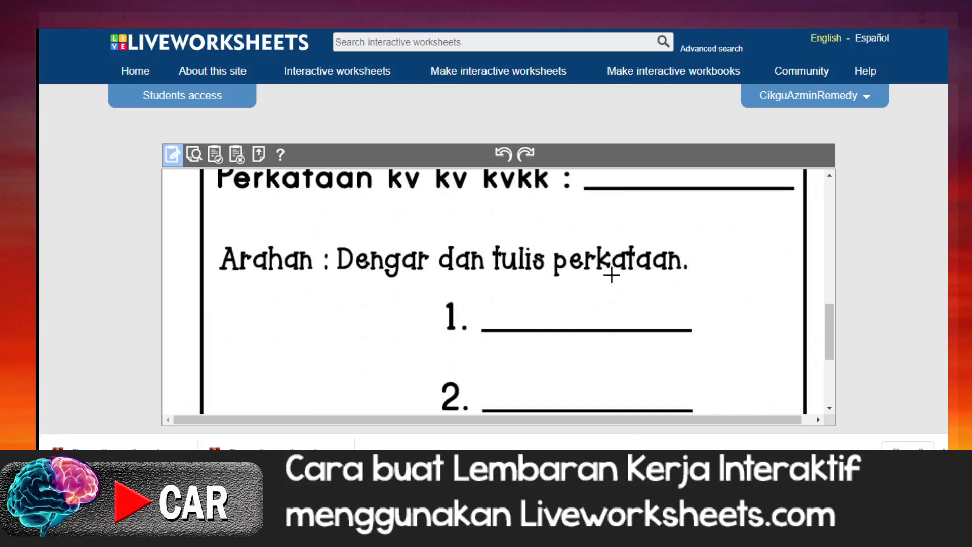
{"action": "scroll", "coordinate": [633, 267], "scroll_direction": "up", "scroll_amount": 1}
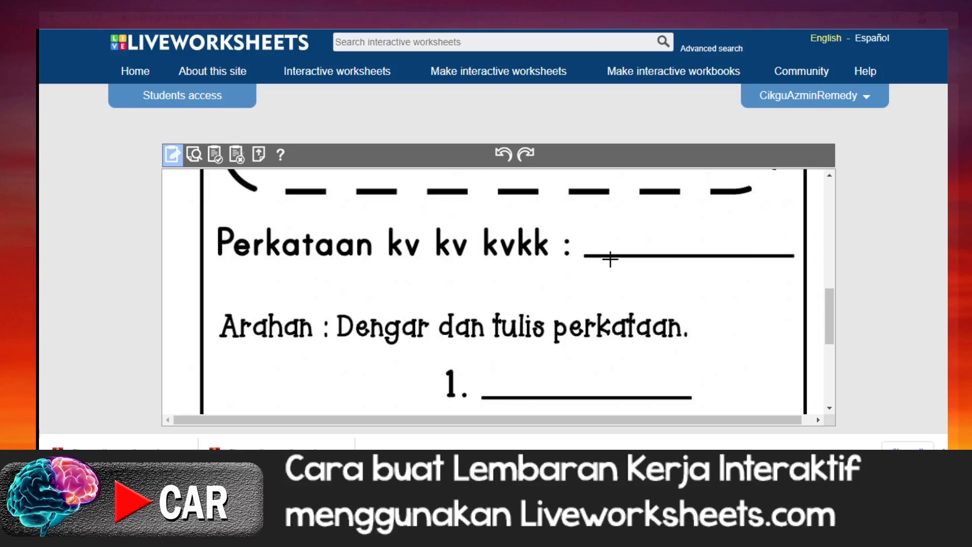
{"action": "scroll", "coordinate": [611, 258], "scroll_direction": "down", "scroll_amount": 2}
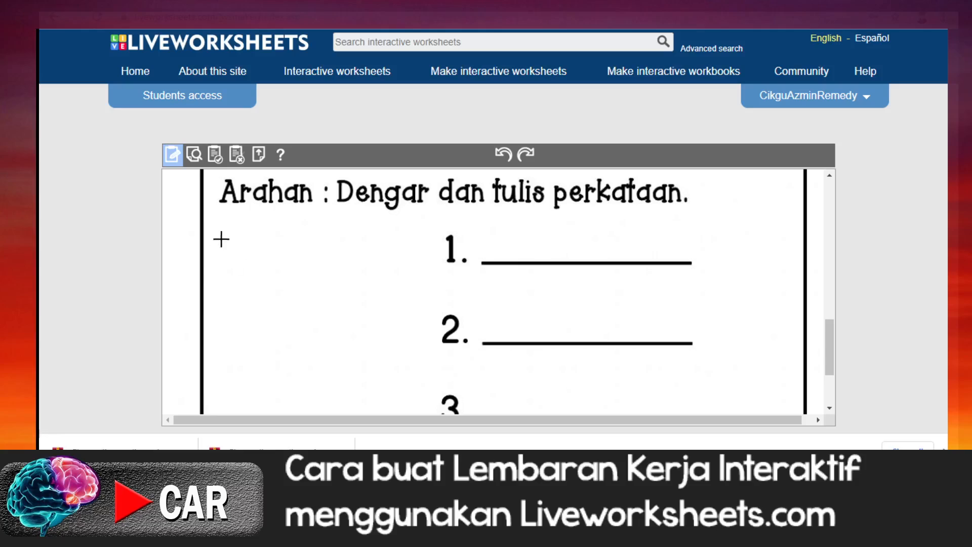
{"action": "scroll", "coordinate": [405, 250], "scroll_direction": "up", "scroll_amount": 3}
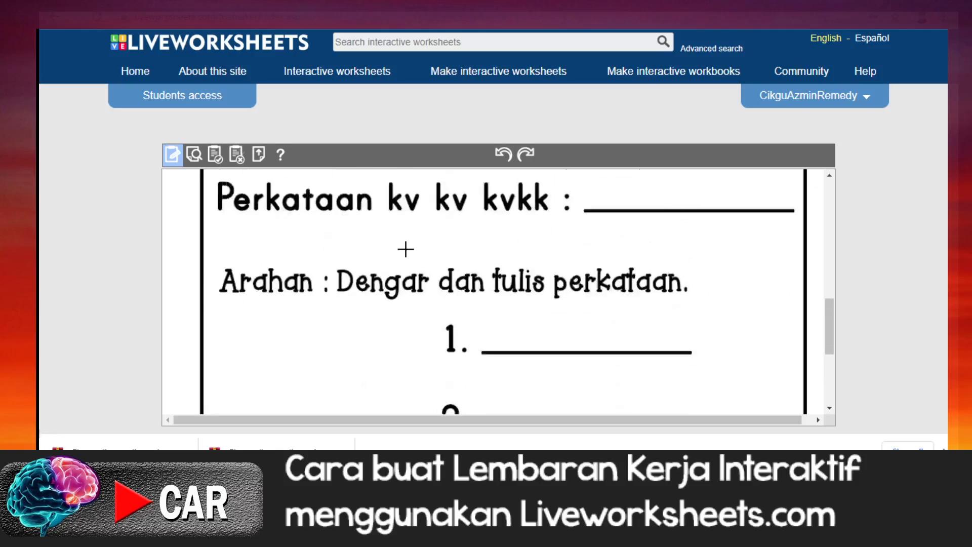
{"action": "scroll", "coordinate": [405, 250], "scroll_direction": "up", "scroll_amount": 3}
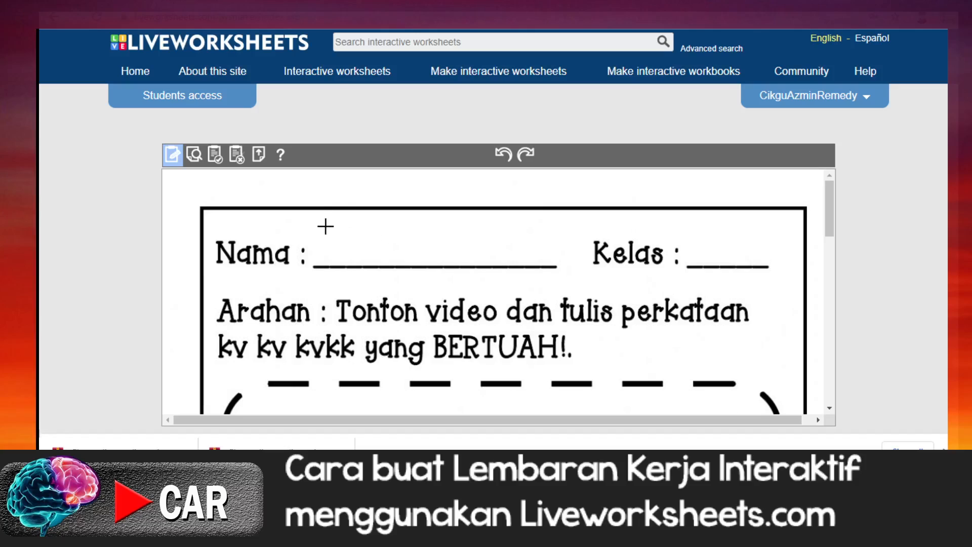
Step: Draw a text box above the Nama line and another above the Kelas line
{"action": "left_click_drag", "start_coordinate": [322, 224], "coordinate": [557, 263]}
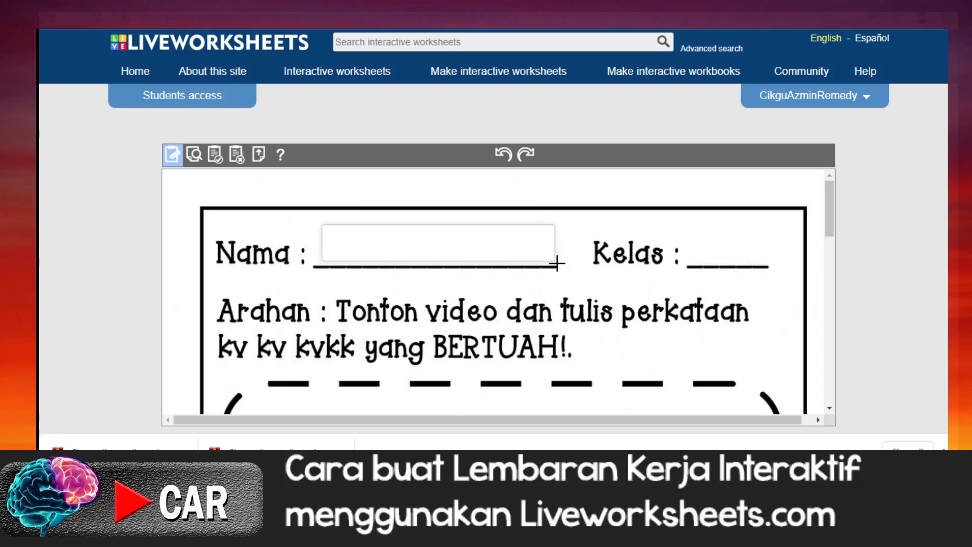
{"action": "left_click_drag", "start_coordinate": [557, 262], "coordinate": [558, 264]}
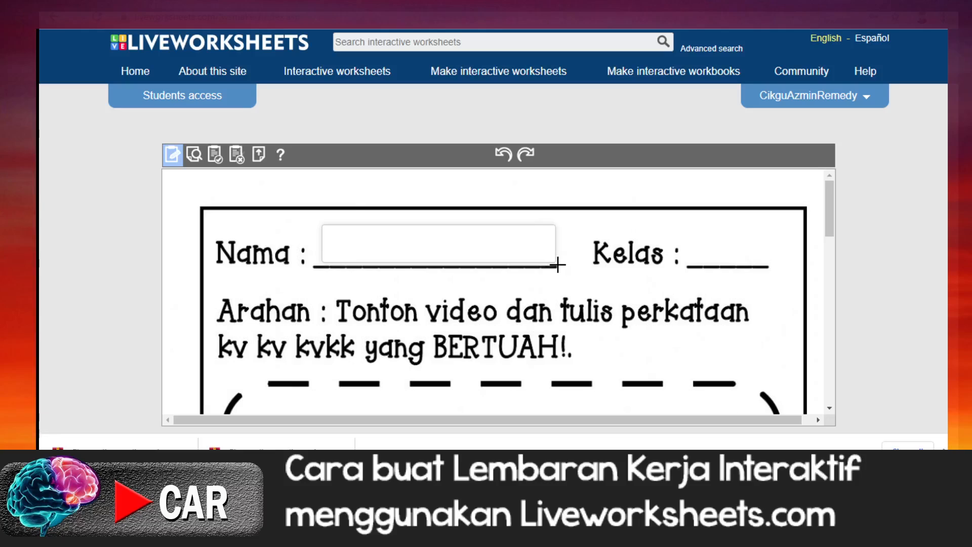
{"action": "left_click_drag", "start_coordinate": [690, 232], "coordinate": [767, 264]}
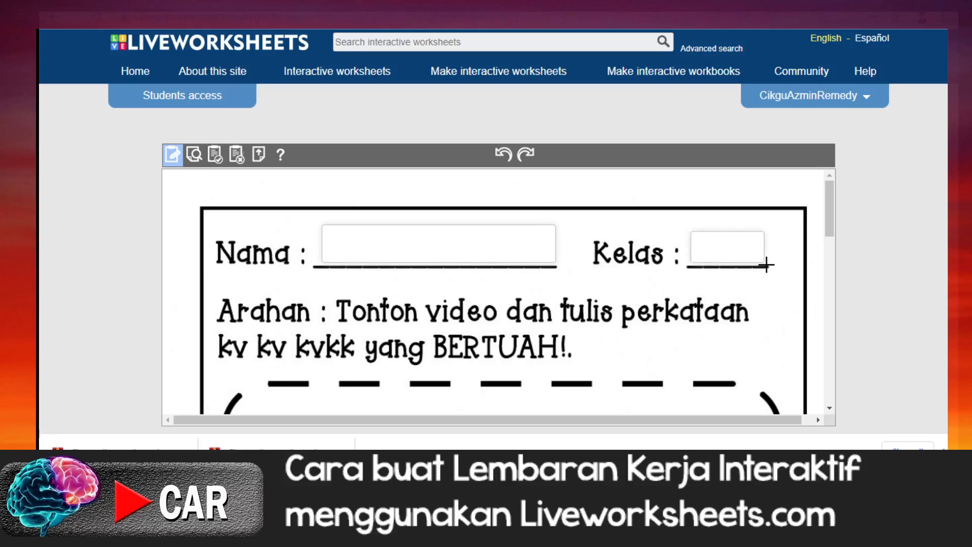
Step: Examine the dashed video frame on the worksheet, and switch to the Notepad notes to check the YouTube link formula
{"action": "scroll", "coordinate": [577, 280], "scroll_direction": "down", "scroll_amount": 3}
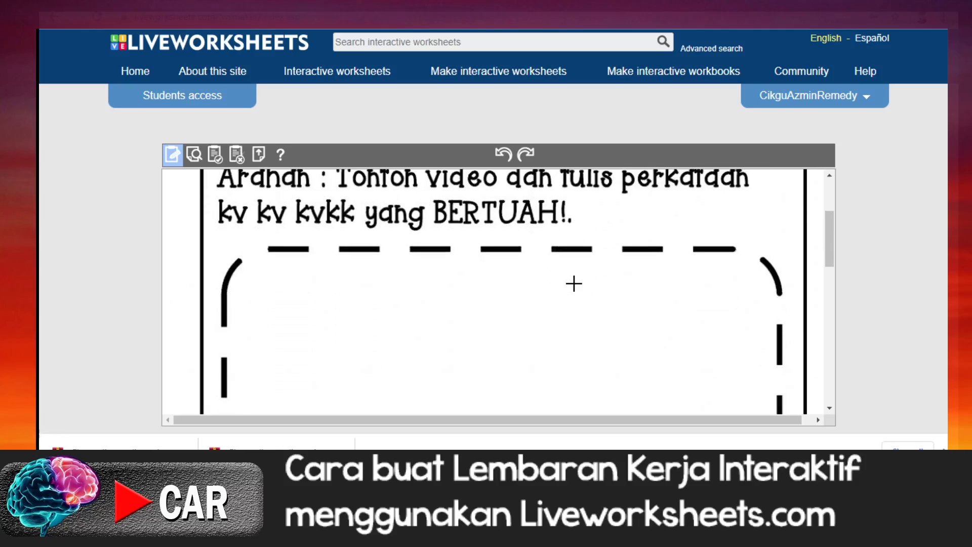
{"action": "scroll", "coordinate": [574, 283], "scroll_direction": "down", "scroll_amount": 1}
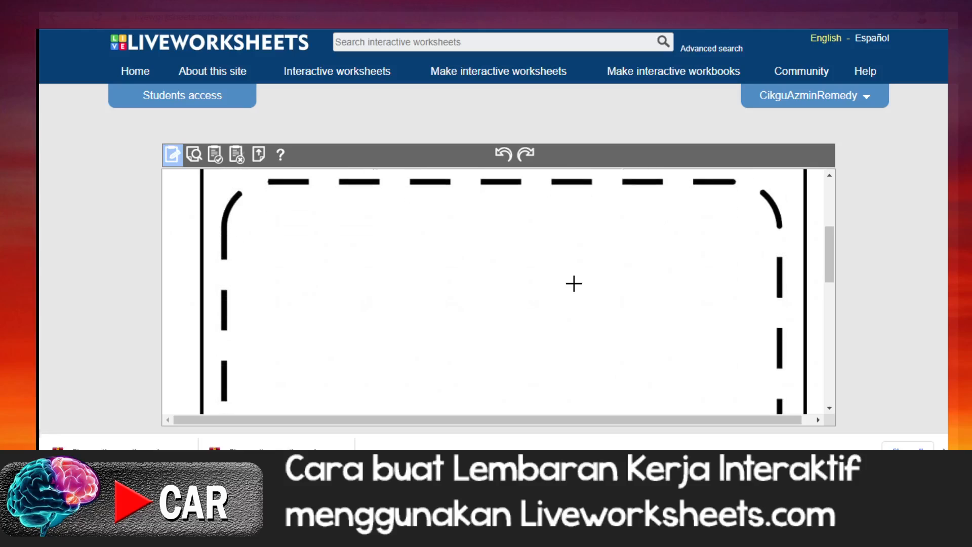
{"action": "scroll", "coordinate": [573, 284], "scroll_direction": "up", "scroll_amount": 2}
{"action": "scroll", "coordinate": [574, 283], "scroll_direction": "down", "scroll_amount": 4}
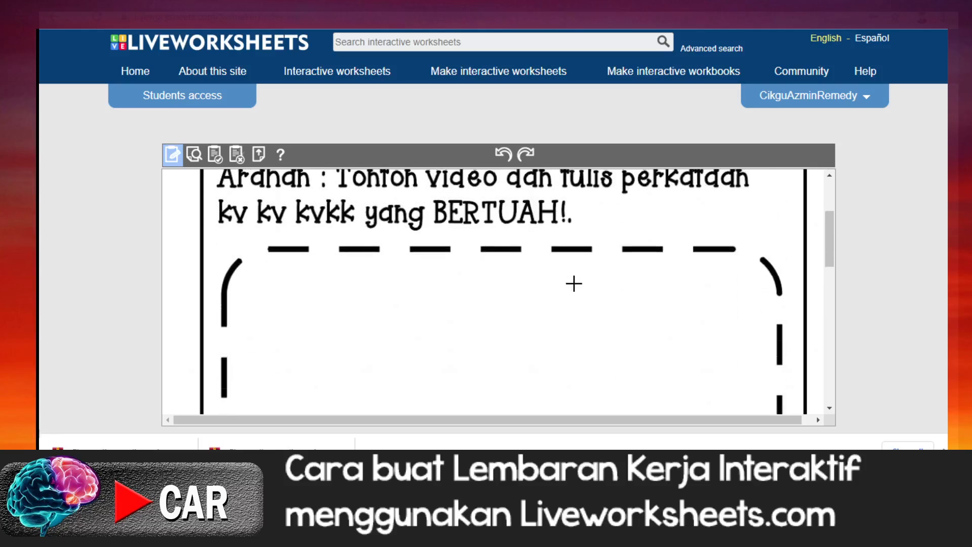
{"action": "scroll", "coordinate": [574, 284], "scroll_direction": "up", "scroll_amount": 2}
{"action": "scroll", "coordinate": [574, 284], "scroll_direction": "down", "scroll_amount": 1}
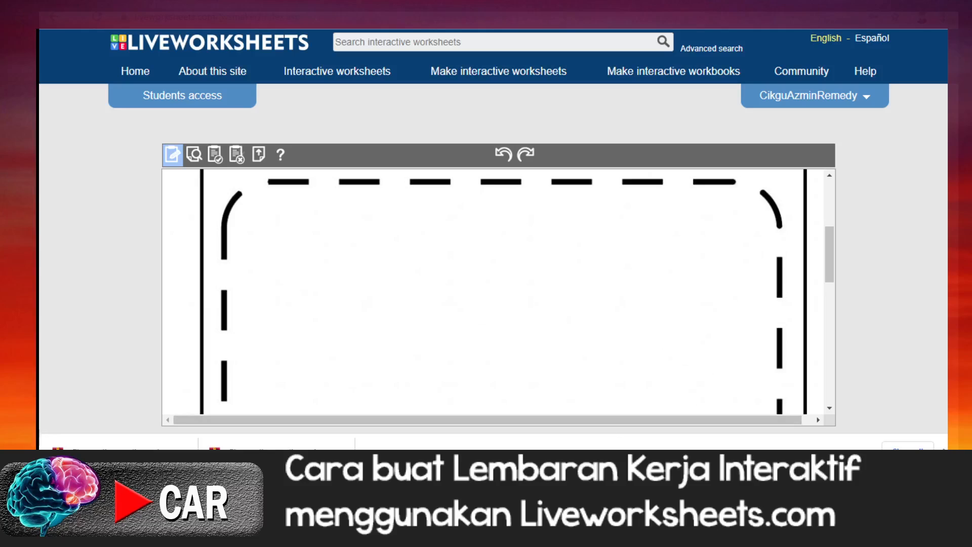
{"action": "mouse_move", "coordinate": [385, 534]}
{"action": "left_click", "coordinate": [384, 411]}
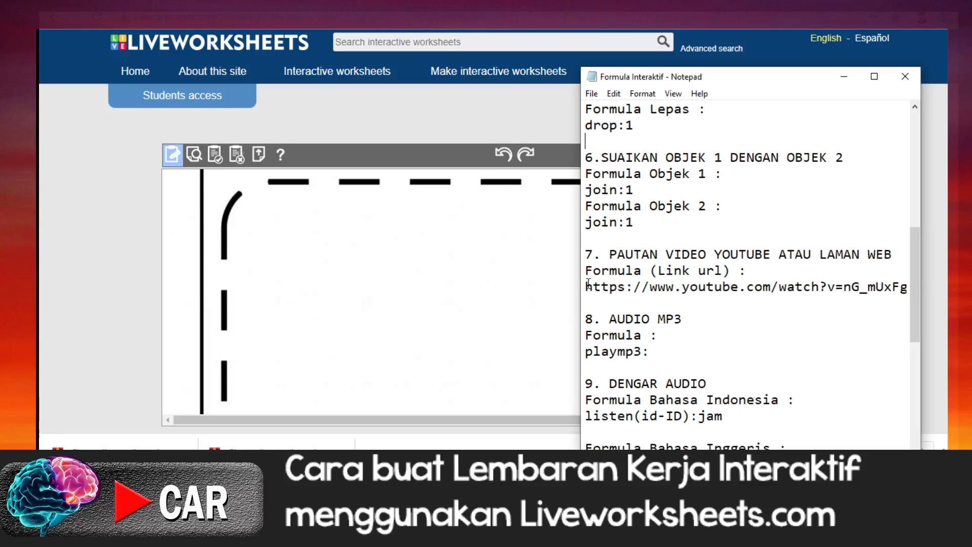
Step: Switch to YouTube and copy the URL of the Perkataan KV KV KVKK video for use in the worksheet
{"action": "left_click", "coordinate": [320, 4]}
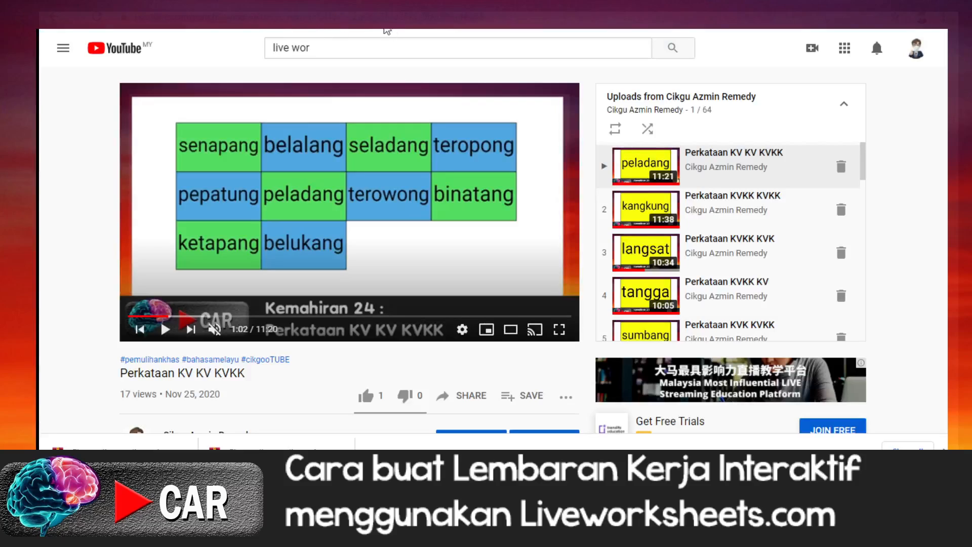
{"action": "right_click", "coordinate": [352, 18]}
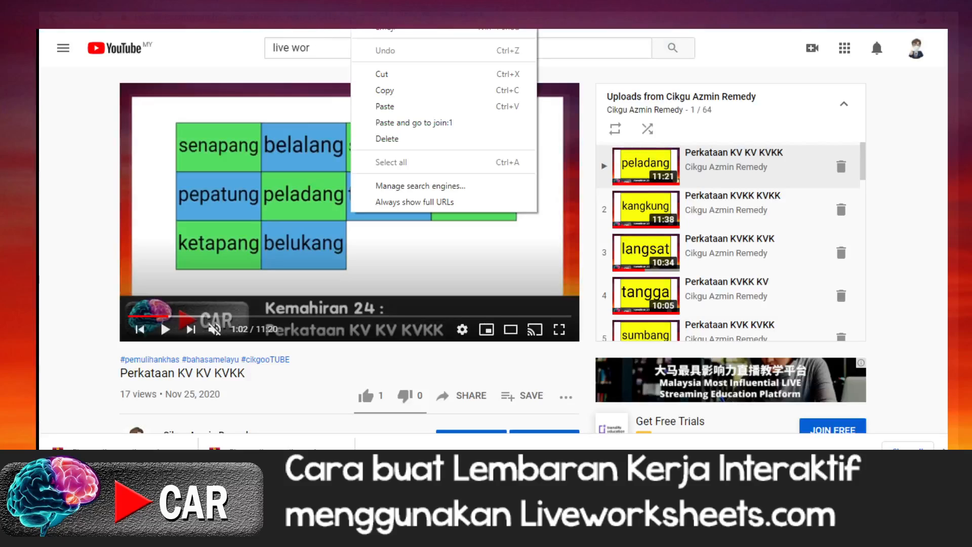
{"action": "left_click", "coordinate": [385, 90]}
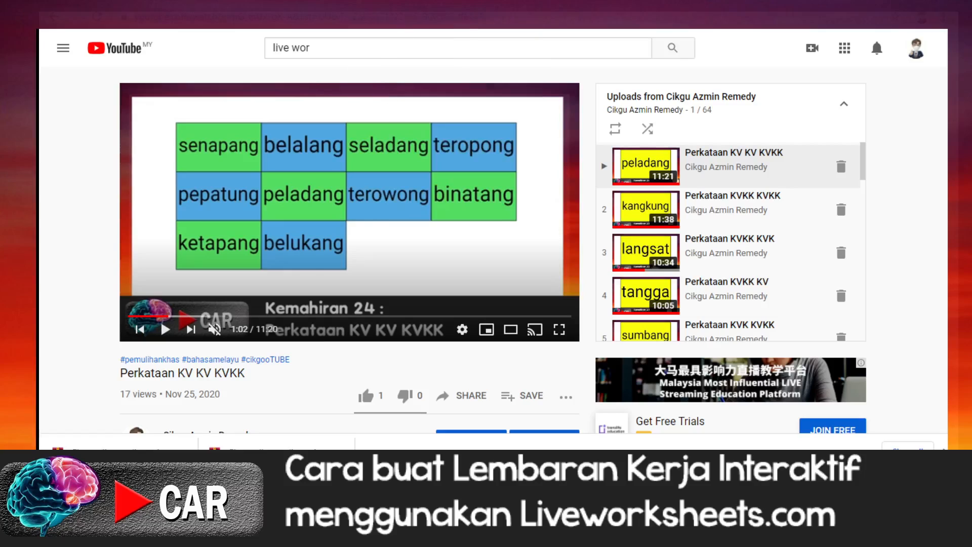
{"action": "left_click", "coordinate": [643, 3]}
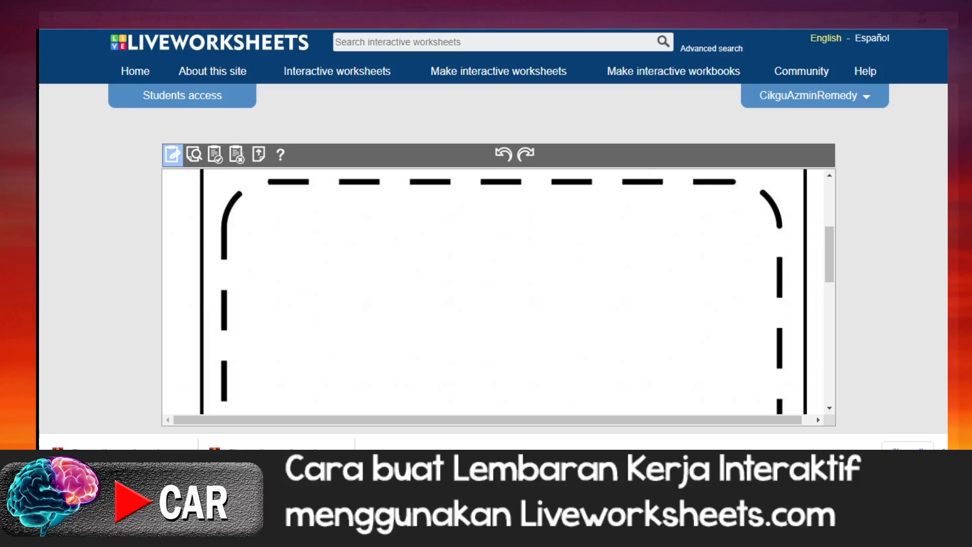
{"action": "left_click", "coordinate": [304, 4]}
Step: Draw a large text box filling the dashed video frame in Liveworksheets and paste the copied YouTube link into it
{"action": "scroll", "coordinate": [481, 243], "scroll_direction": "down", "scroll_amount": 3}
{"action": "scroll", "coordinate": [469, 243], "scroll_direction": "up", "scroll_amount": 3}
{"action": "left_click_drag", "start_coordinate": [250, 200], "coordinate": [760, 311]}
{"action": "scroll", "coordinate": [555, 266], "scroll_direction": "up", "scroll_amount": 5}
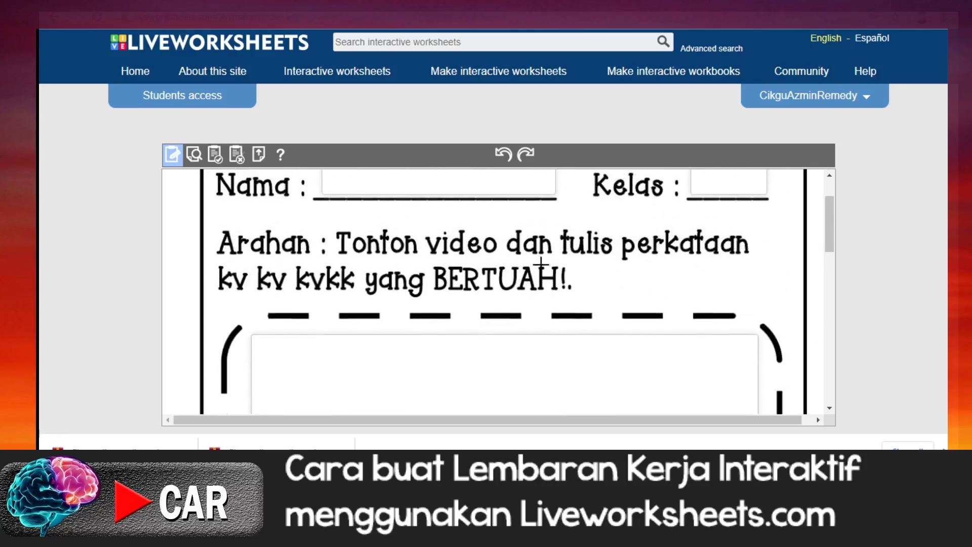
{"action": "scroll", "coordinate": [510, 267], "scroll_direction": "down", "scroll_amount": 2}
{"action": "left_click", "coordinate": [265, 214]}
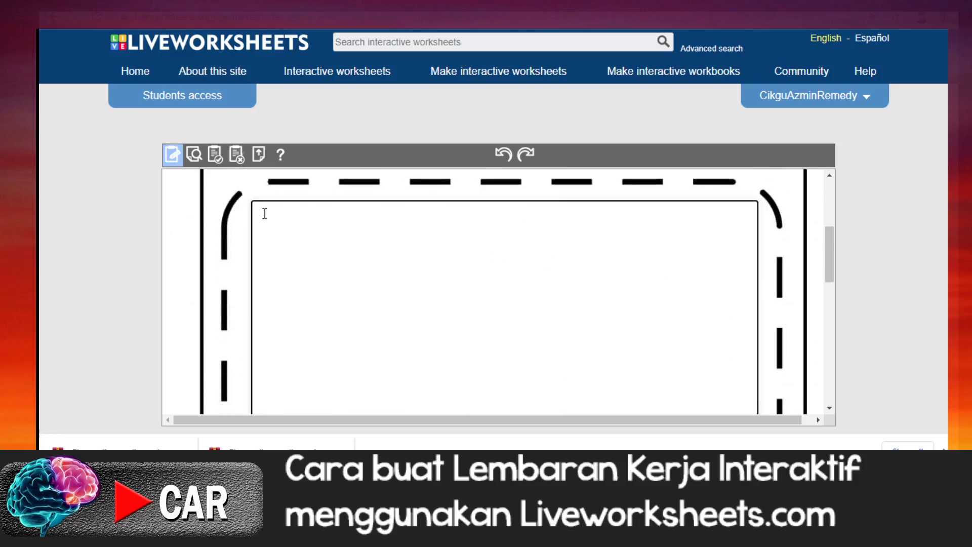
{"action": "right_click", "coordinate": [265, 213]}
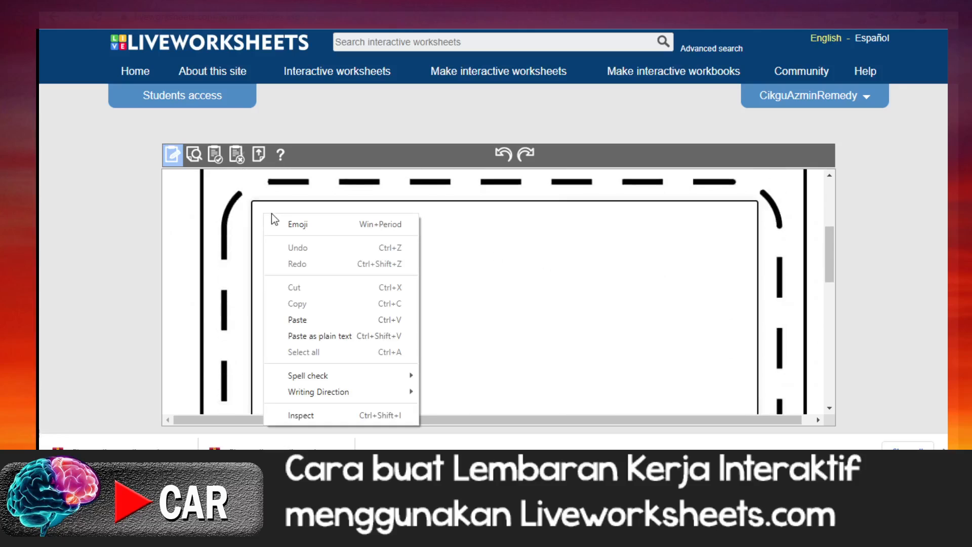
{"action": "left_click", "coordinate": [309, 320]}
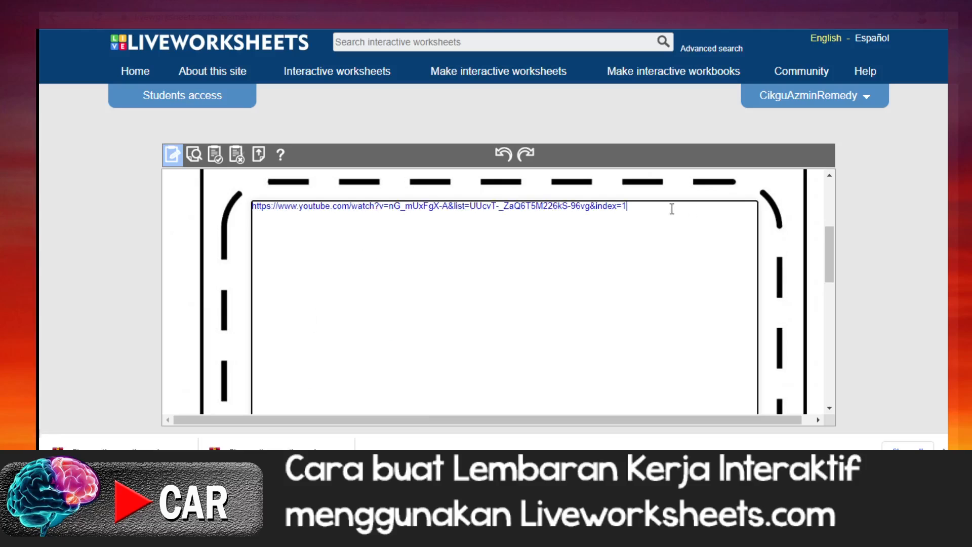
Step: Examine the video instruction, the pasted YouTube link, the extent of its text box and the Perkataan kv kv kvkk line
{"action": "scroll", "coordinate": [670, 209], "scroll_direction": "down", "scroll_amount": 5}
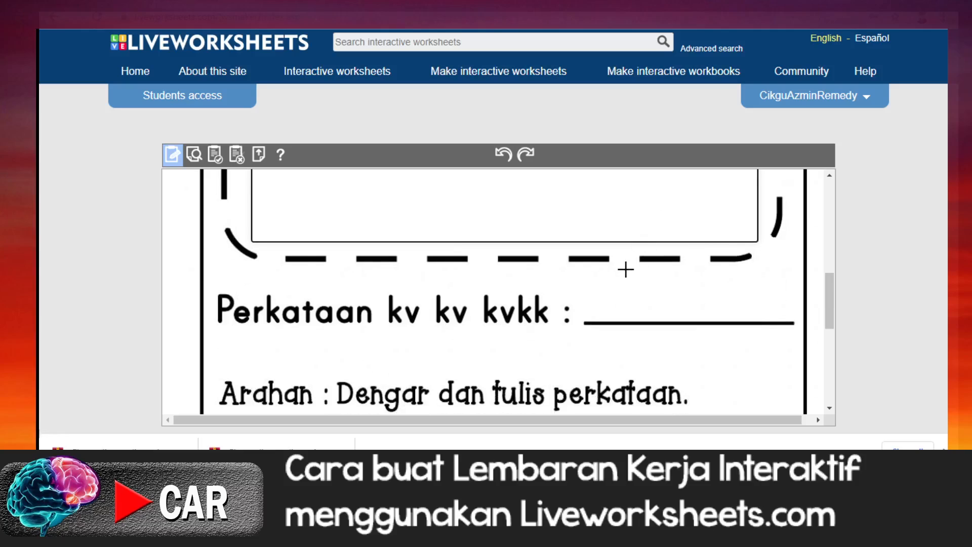
{"action": "scroll", "coordinate": [615, 264], "scroll_direction": "up", "scroll_amount": 3}
{"action": "scroll", "coordinate": [615, 262], "scroll_direction": "down", "scroll_amount": 4}
{"action": "scroll", "coordinate": [547, 222], "scroll_direction": "up", "scroll_amount": 5}
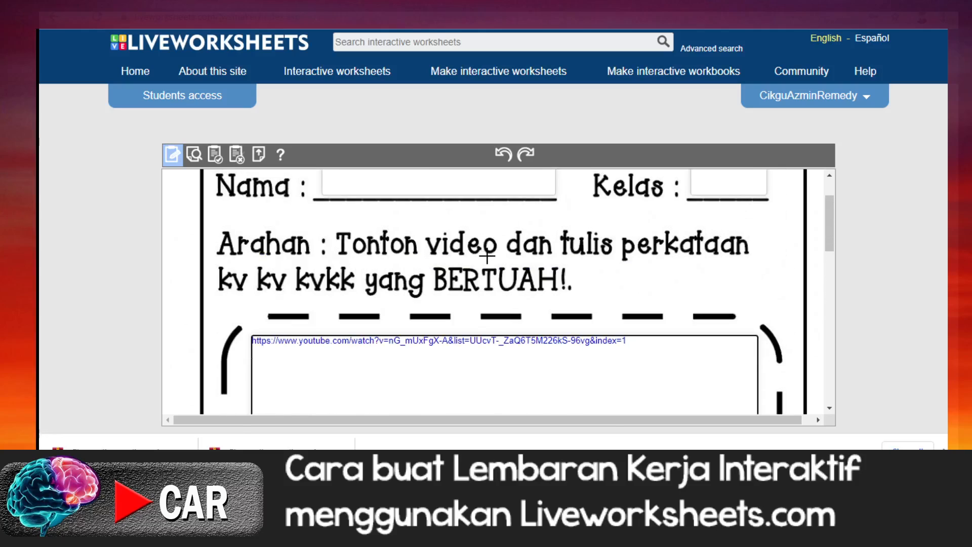
{"action": "scroll", "coordinate": [460, 277], "scroll_direction": "down", "scroll_amount": 2}
{"action": "scroll", "coordinate": [447, 287], "scroll_direction": "down", "scroll_amount": 3}
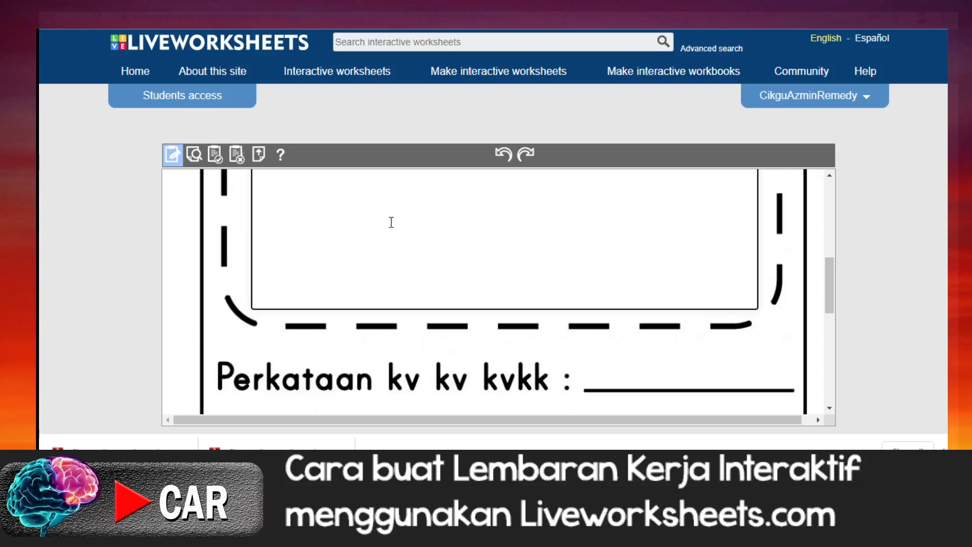
{"action": "scroll", "coordinate": [438, 257], "scroll_direction": "up", "scroll_amount": 3}
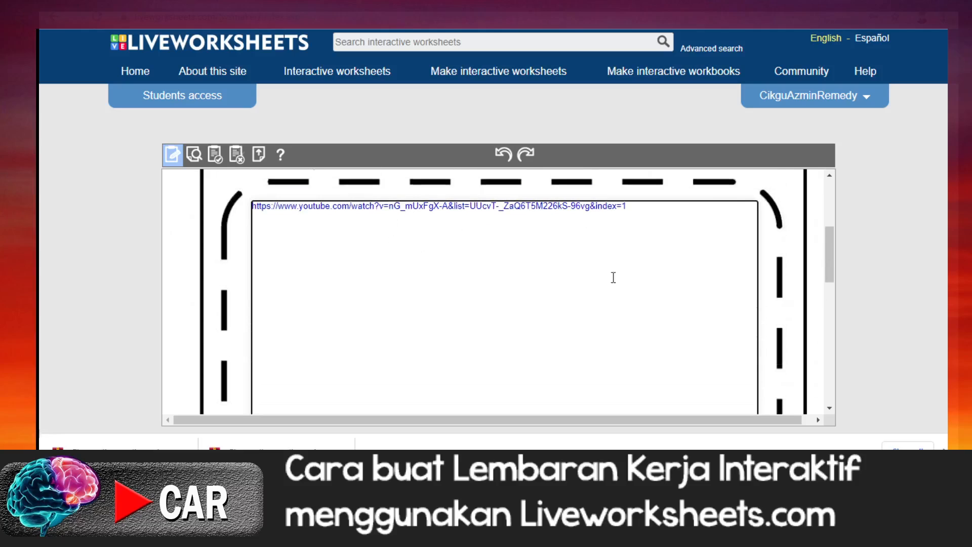
{"action": "scroll", "coordinate": [612, 275], "scroll_direction": "down", "scroll_amount": 4}
{"action": "scroll", "coordinate": [608, 298], "scroll_direction": "up", "scroll_amount": 2}
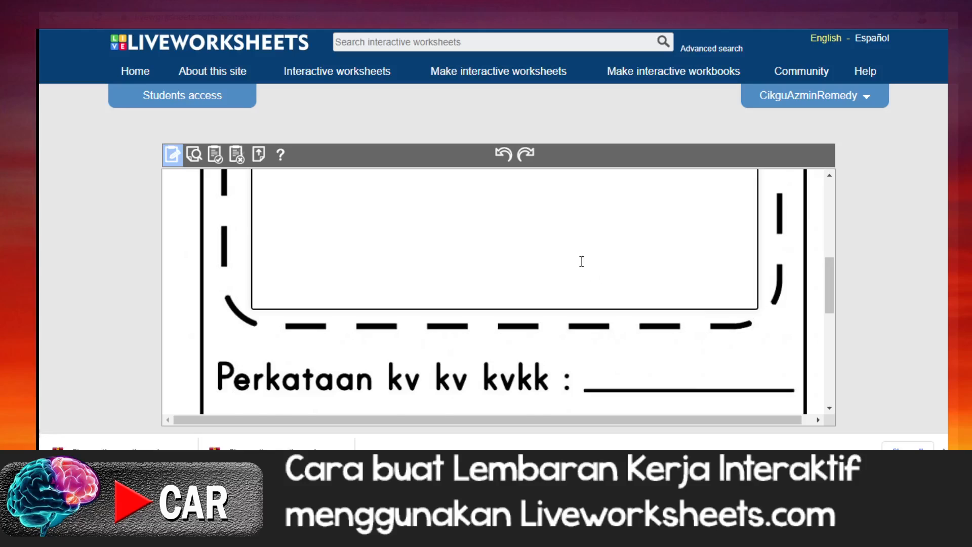
{"action": "scroll", "coordinate": [582, 262], "scroll_direction": "up", "scroll_amount": 3}
{"action": "left_click", "coordinate": [678, 276]}
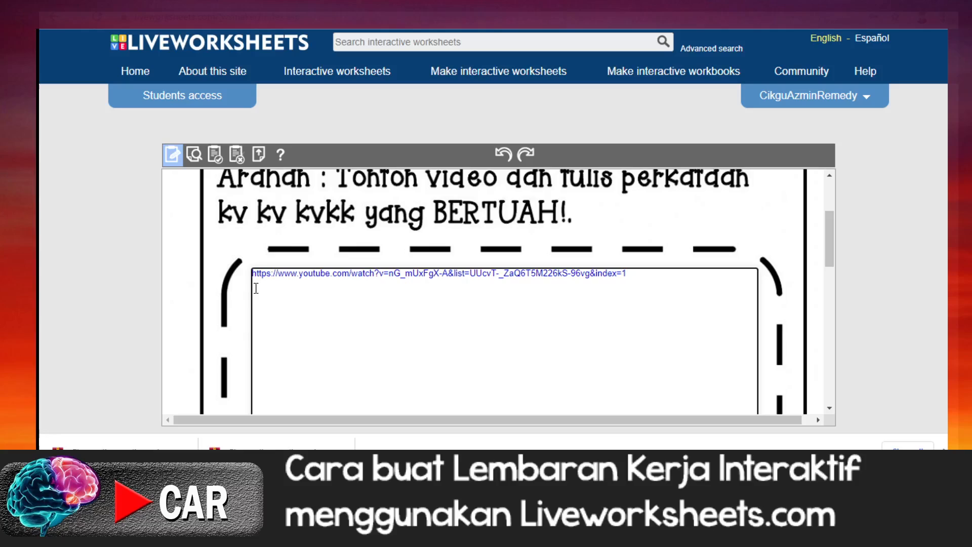
{"action": "scroll", "coordinate": [368, 319], "scroll_direction": "down", "scroll_amount": 5}
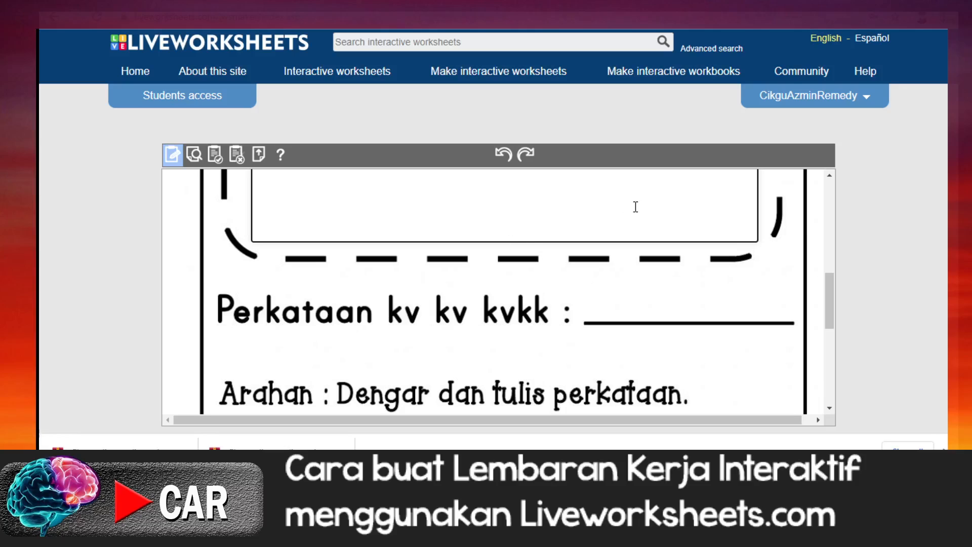
{"action": "scroll", "coordinate": [583, 265], "scroll_direction": "up", "scroll_amount": 5}
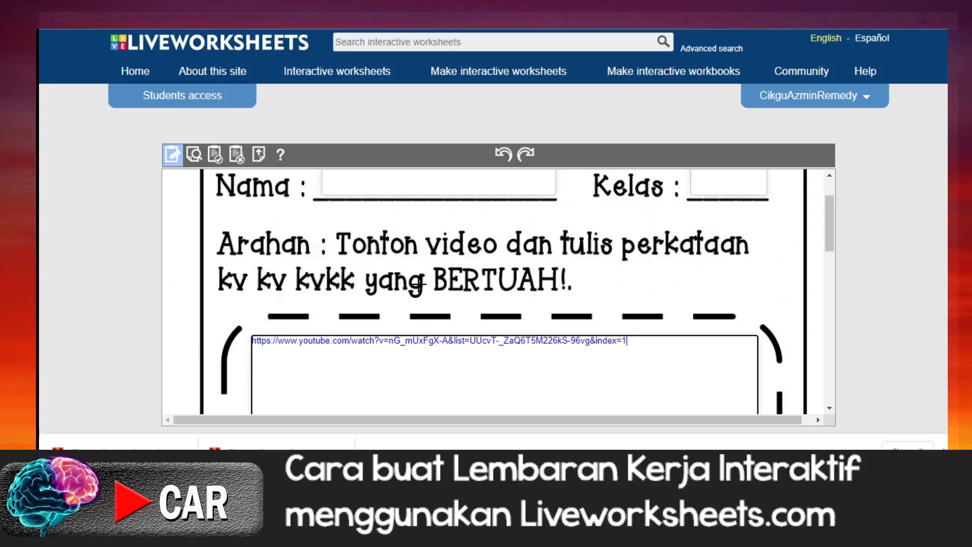
{"action": "scroll", "coordinate": [417, 283], "scroll_direction": "down", "scroll_amount": 1}
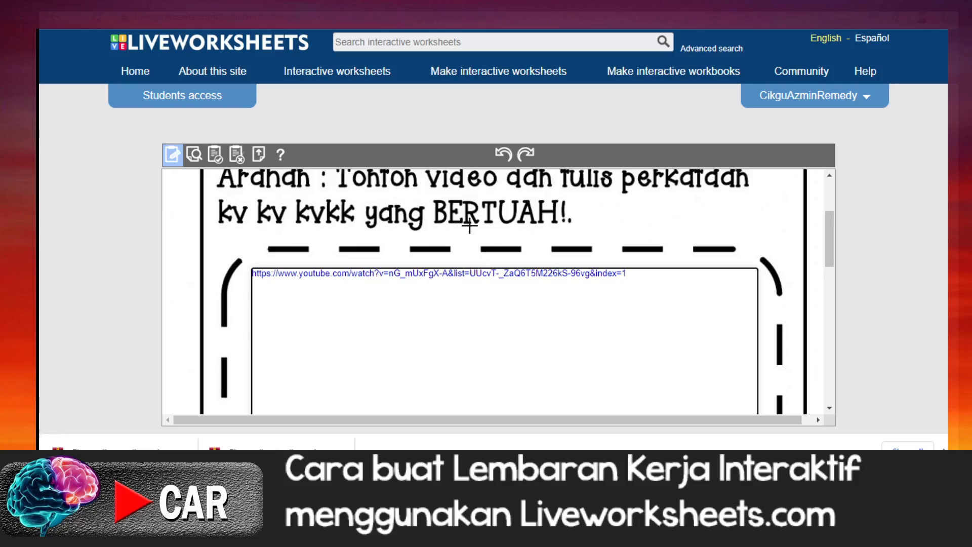
Step: Draw an answer text box above the Perkataan kv kv kvkk line and make it active
{"action": "scroll", "coordinate": [544, 250], "scroll_direction": "down", "scroll_amount": 4}
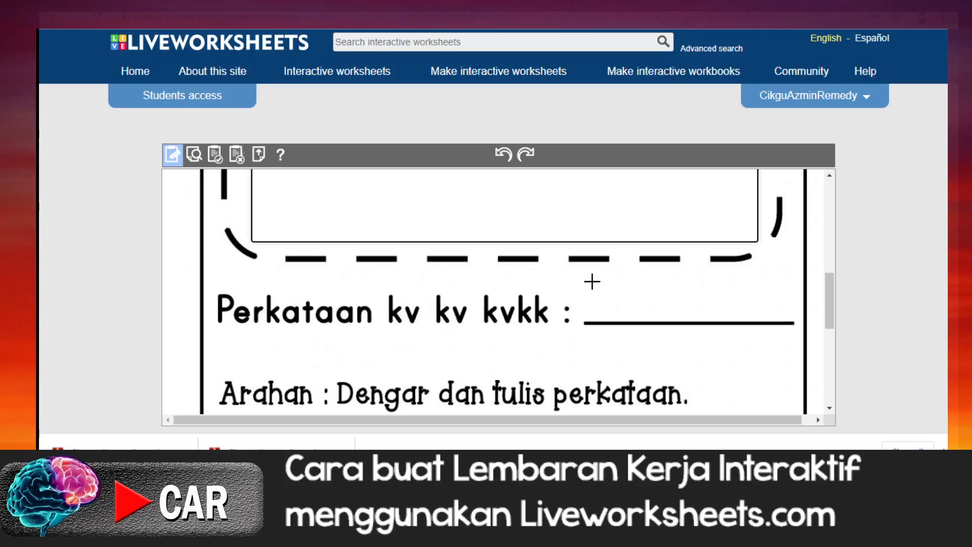
{"action": "left_click_drag", "start_coordinate": [582, 276], "coordinate": [797, 319]}
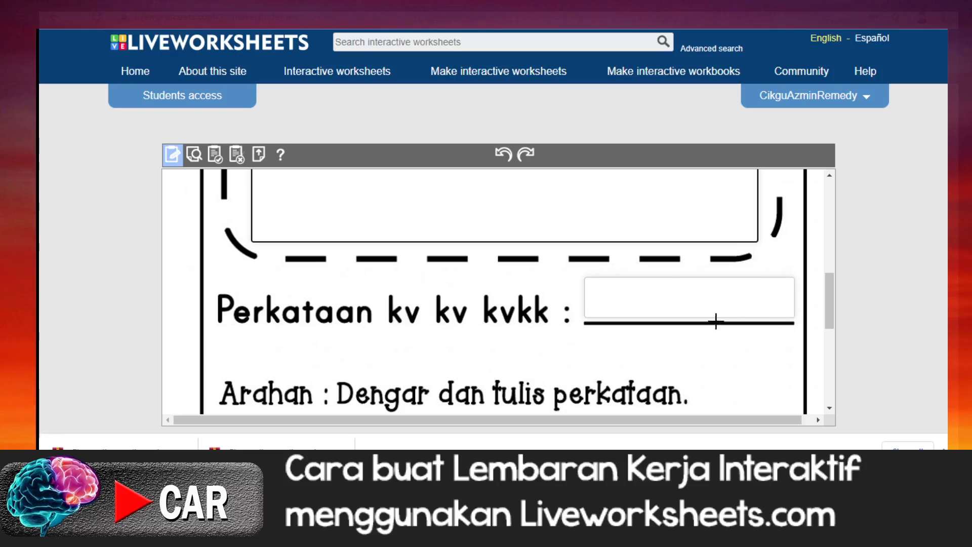
{"action": "left_click", "coordinate": [602, 291]}
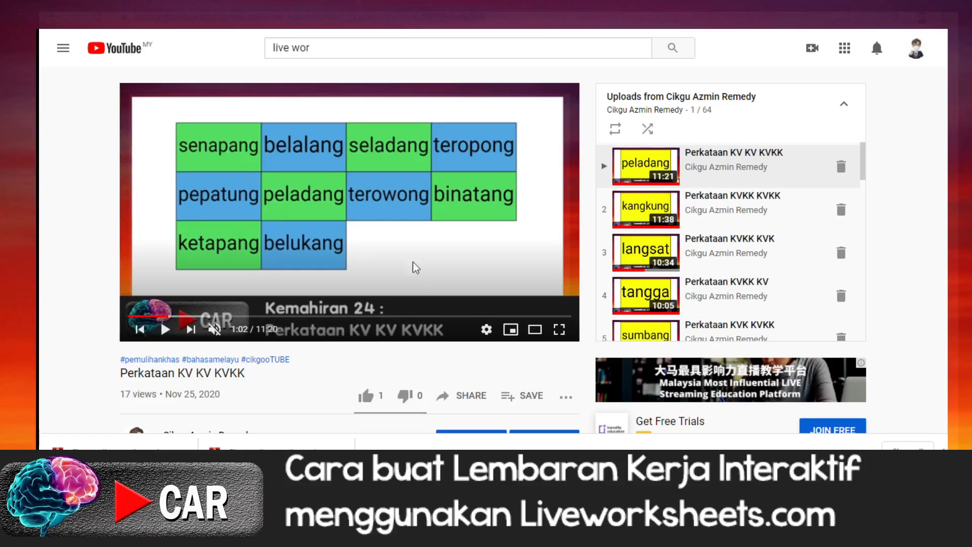
Step: Play the YouTube video from 11:01 to find the BERTUAH word, and enter senapang in the Perkataan kv kv kvkk answer box
{"action": "left_click", "coordinate": [560, 317]}
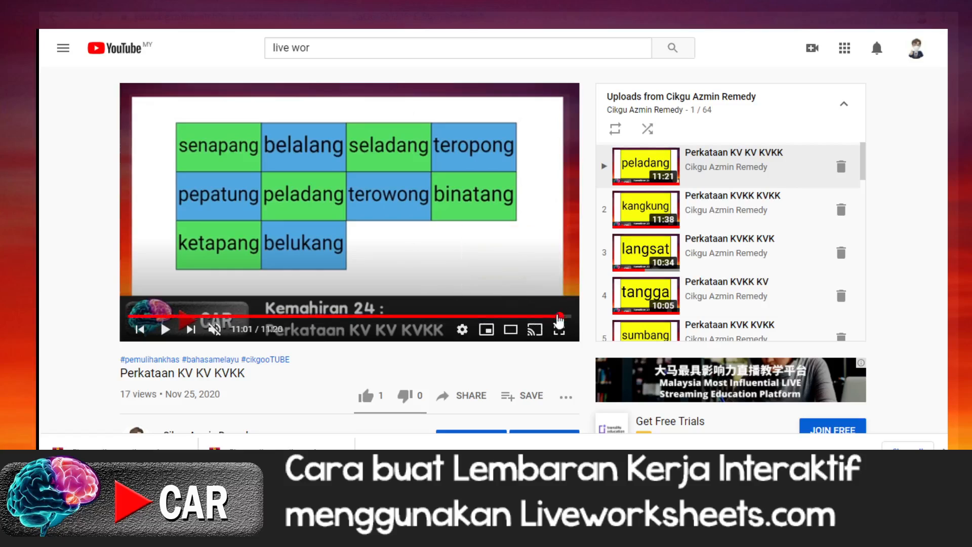
{"action": "left_click", "coordinate": [166, 330]}
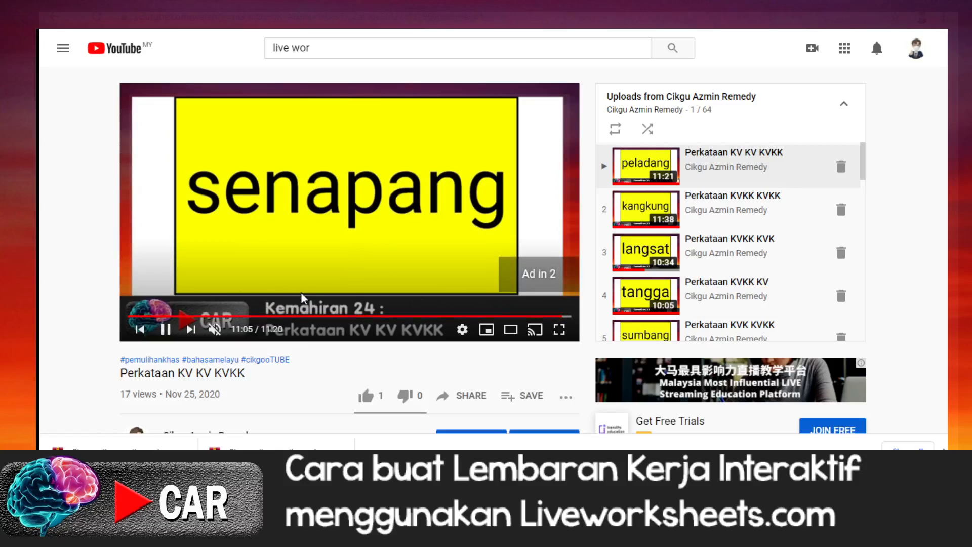
{"action": "left_click", "coordinate": [165, 332]}
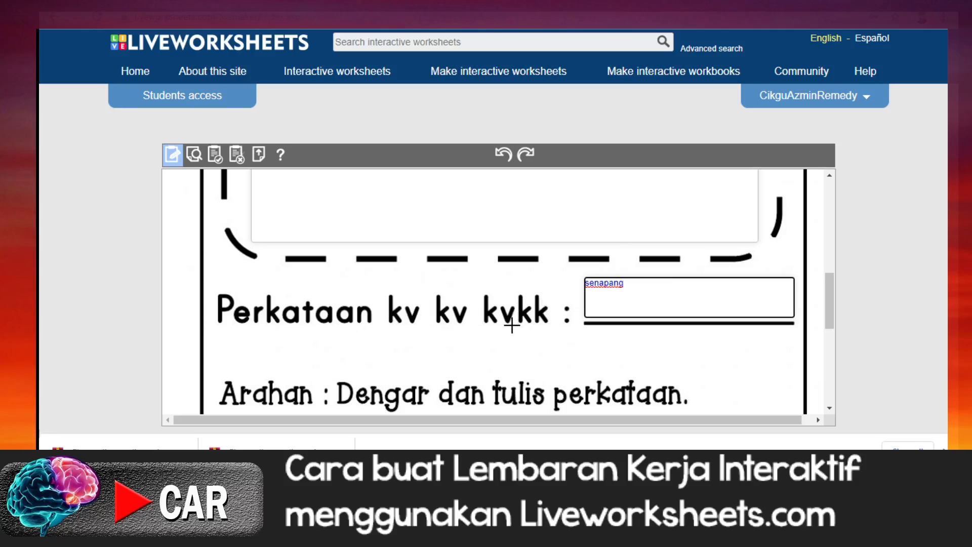
Step: Review the YouTube link box against the senapang answer box and the listen-and-write section beneath it
{"action": "scroll", "coordinate": [510, 324], "scroll_direction": "down", "scroll_amount": 3}
{"action": "scroll", "coordinate": [512, 324], "scroll_direction": "up", "scroll_amount": 2}
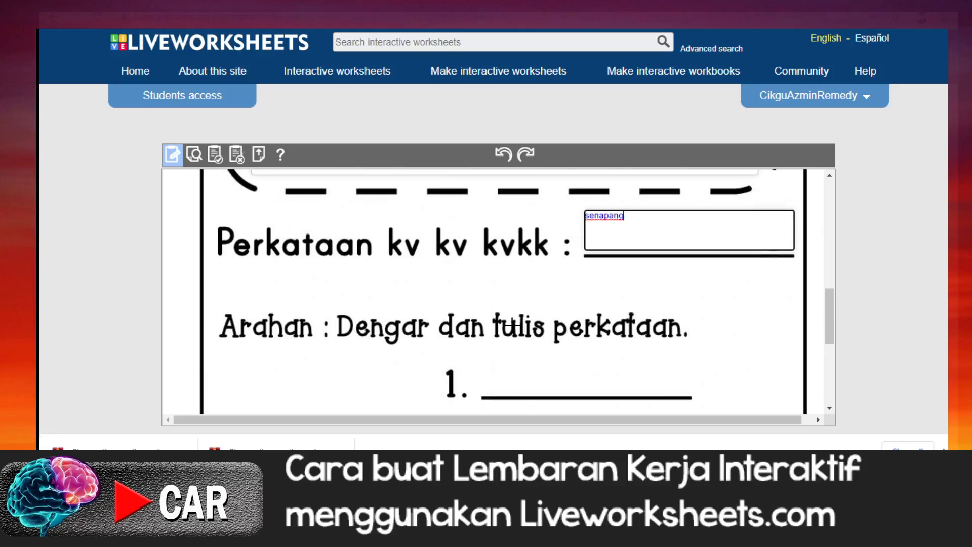
{"action": "scroll", "coordinate": [512, 326], "scroll_direction": "up", "scroll_amount": 6}
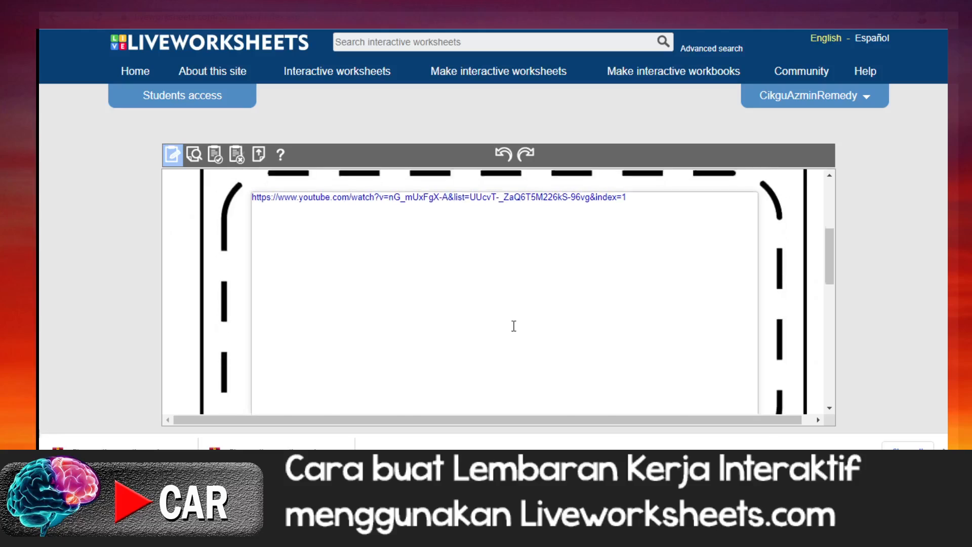
{"action": "scroll", "coordinate": [514, 326], "scroll_direction": "down", "scroll_amount": 5}
{"action": "scroll", "coordinate": [512, 325], "scroll_direction": "up", "scroll_amount": 5}
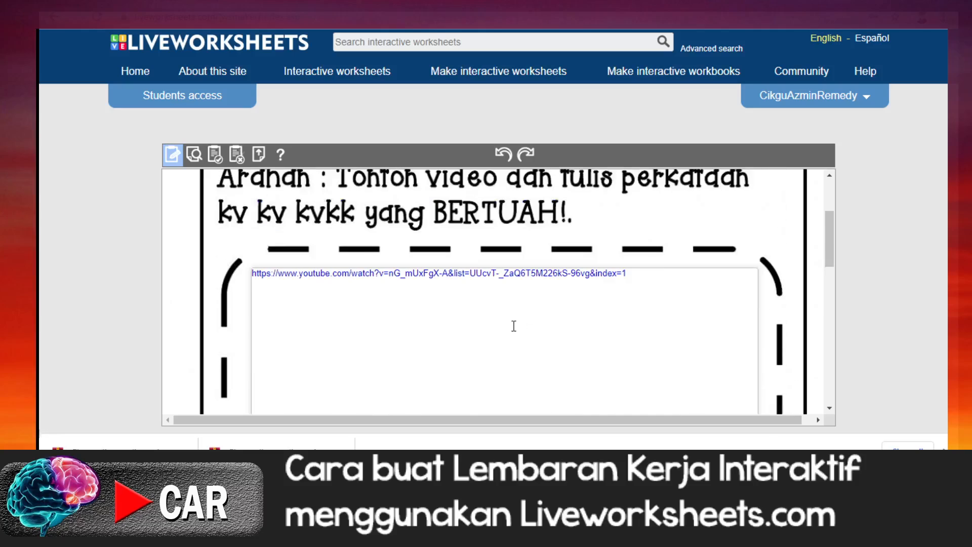
{"action": "scroll", "coordinate": [513, 325], "scroll_direction": "down", "scroll_amount": 5}
{"action": "scroll", "coordinate": [514, 325], "scroll_direction": "up", "scroll_amount": 5}
{"action": "scroll", "coordinate": [739, 317], "scroll_direction": "down", "scroll_amount": 3}
{"action": "scroll", "coordinate": [574, 298], "scroll_direction": "down", "scroll_amount": 3}
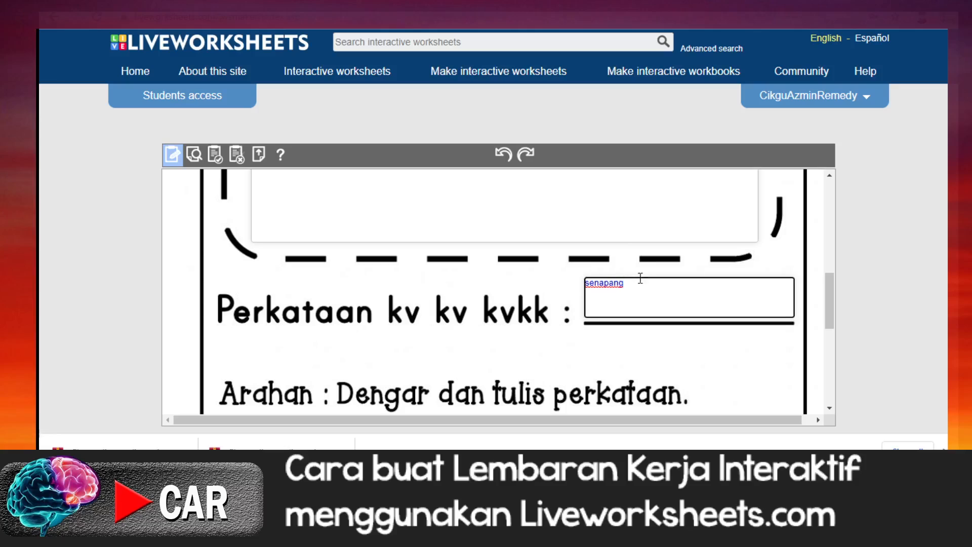
{"action": "left_click", "coordinate": [608, 295]}
{"action": "scroll", "coordinate": [568, 268], "scroll_direction": "up", "scroll_amount": 3}
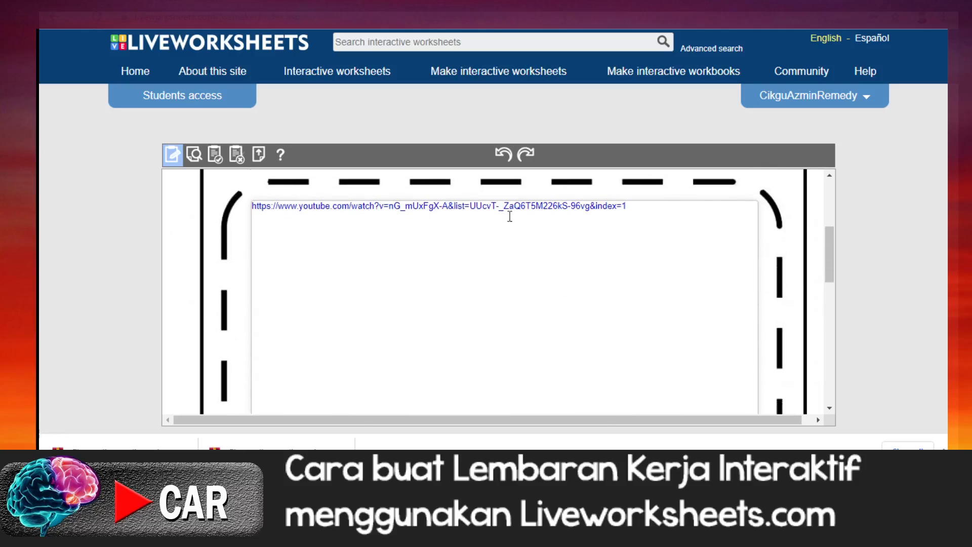
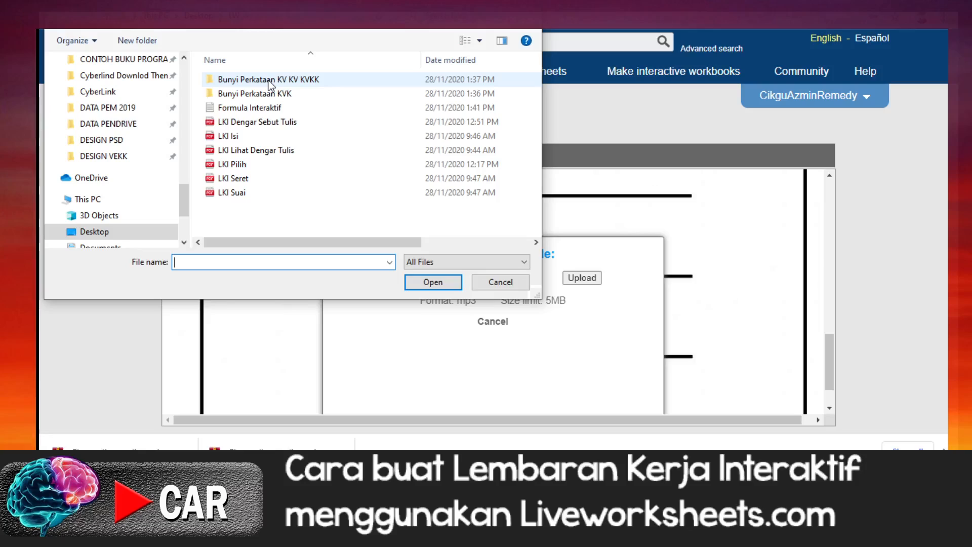
Step: Upload belalang.mp3 from the Bunyi Perkataan KV KV KVKK folder as the audio for item 1
{"action": "double_click", "coordinate": [271, 81]}
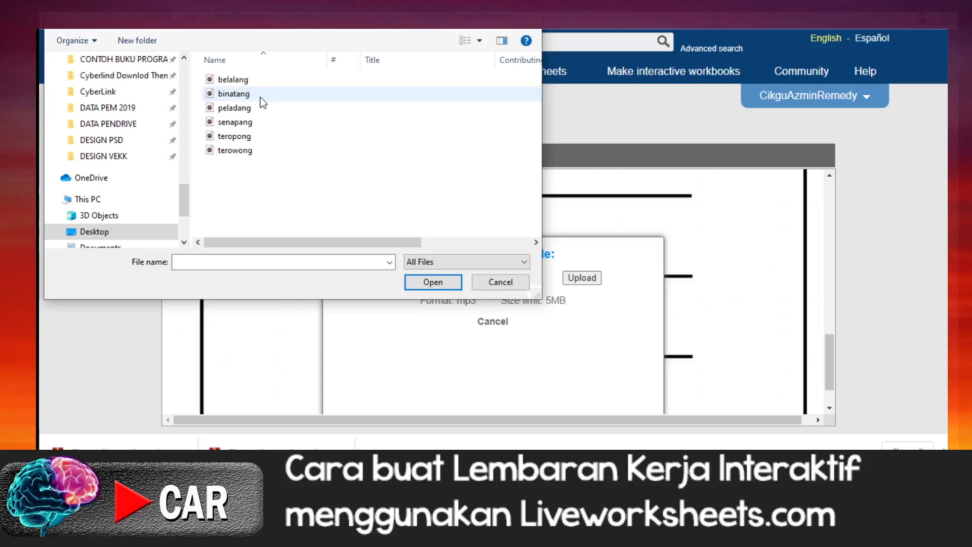
{"action": "left_click", "coordinate": [247, 83]}
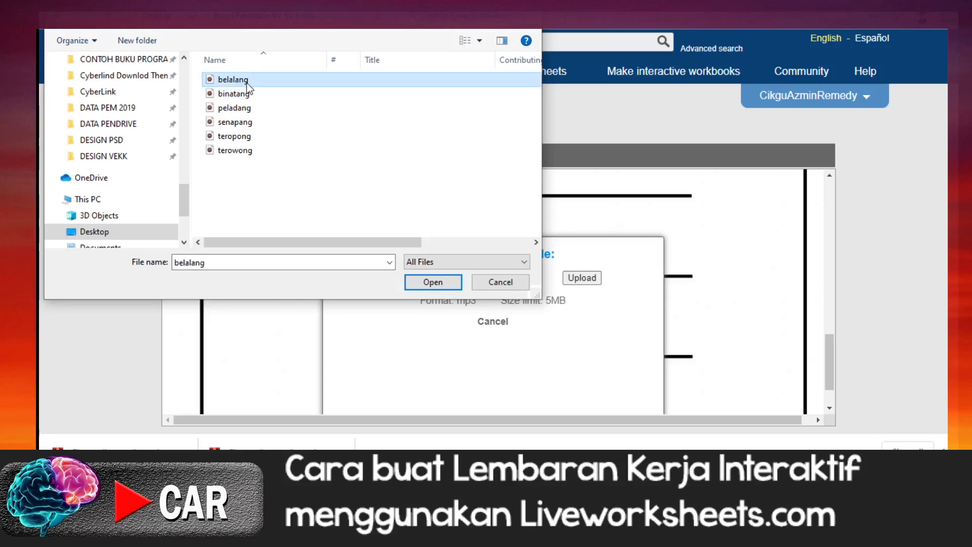
{"action": "double_click", "coordinate": [247, 81]}
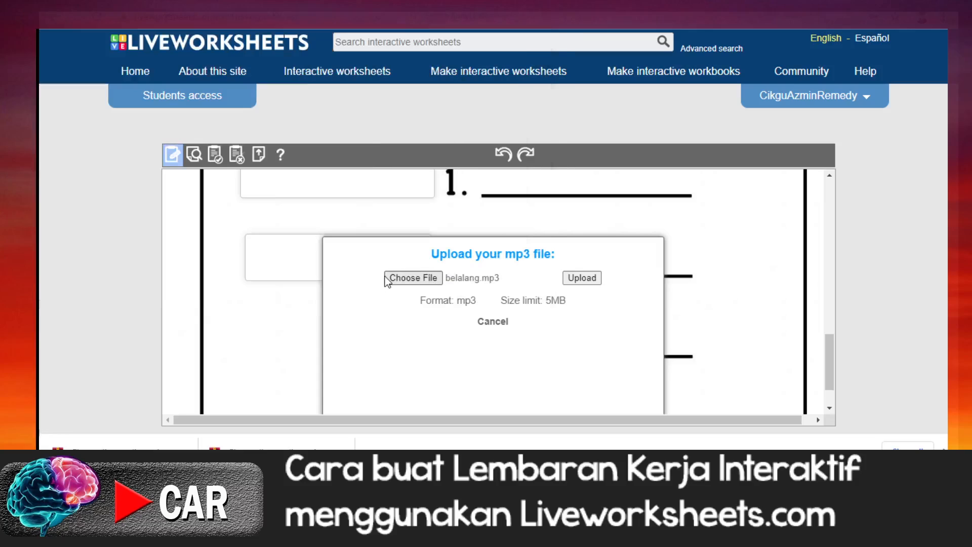
{"action": "left_click", "coordinate": [581, 277]}
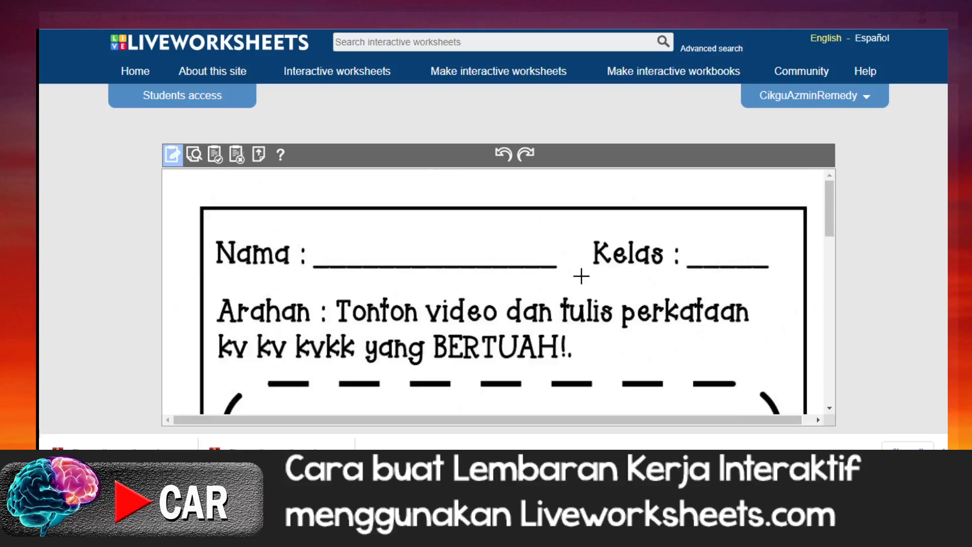
Step: Copy the whole playmp3 formula from the item 1 audio box in the Dengar dan tulis perkataan section
{"action": "scroll", "coordinate": [535, 306], "scroll_direction": "down", "scroll_amount": 5}
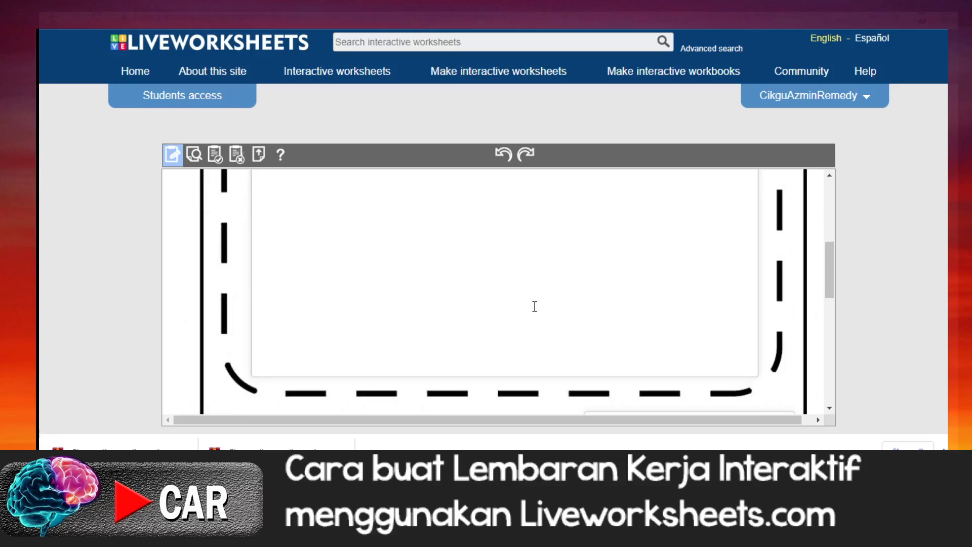
{"action": "scroll", "coordinate": [534, 306], "scroll_direction": "down", "scroll_amount": 4}
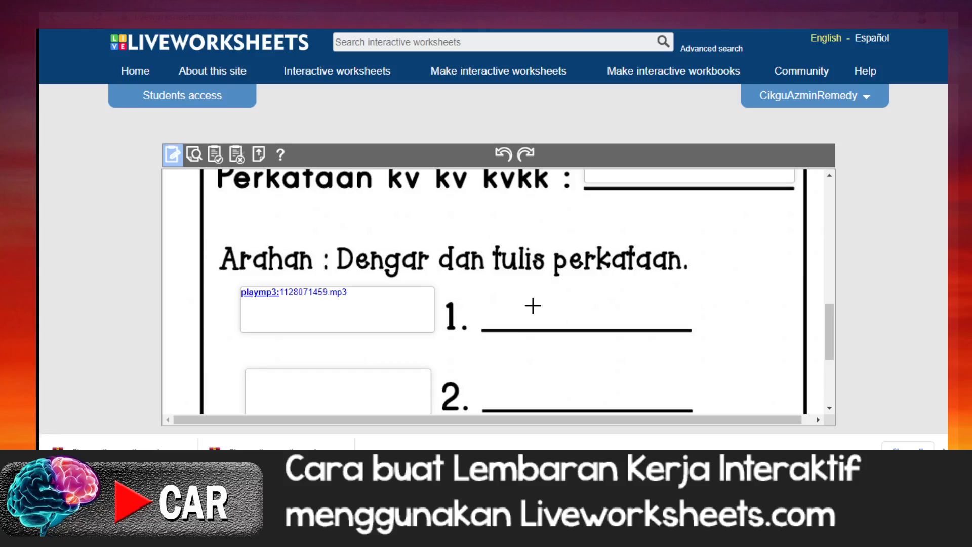
{"action": "scroll", "coordinate": [533, 306], "scroll_direction": "down", "scroll_amount": 2}
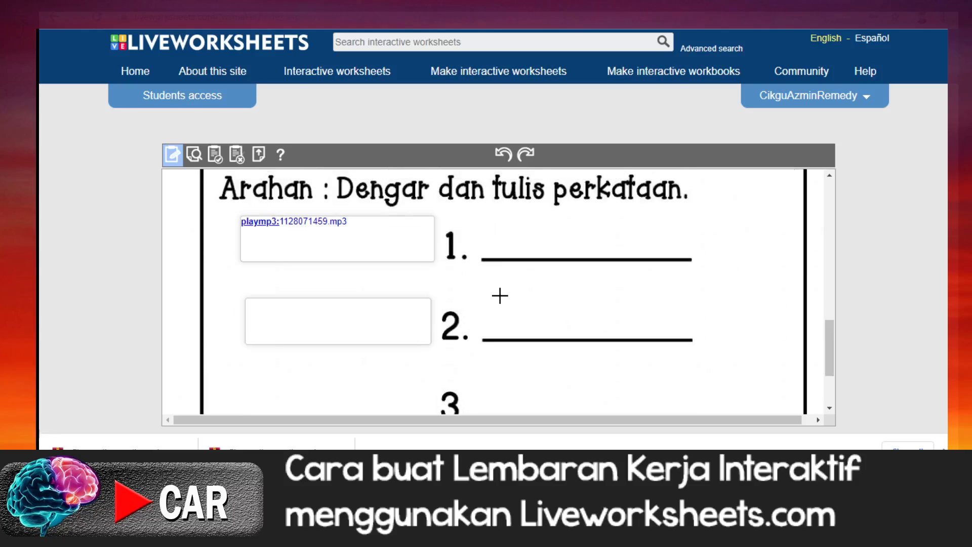
{"action": "scroll", "coordinate": [500, 296], "scroll_direction": "up", "scroll_amount": 1}
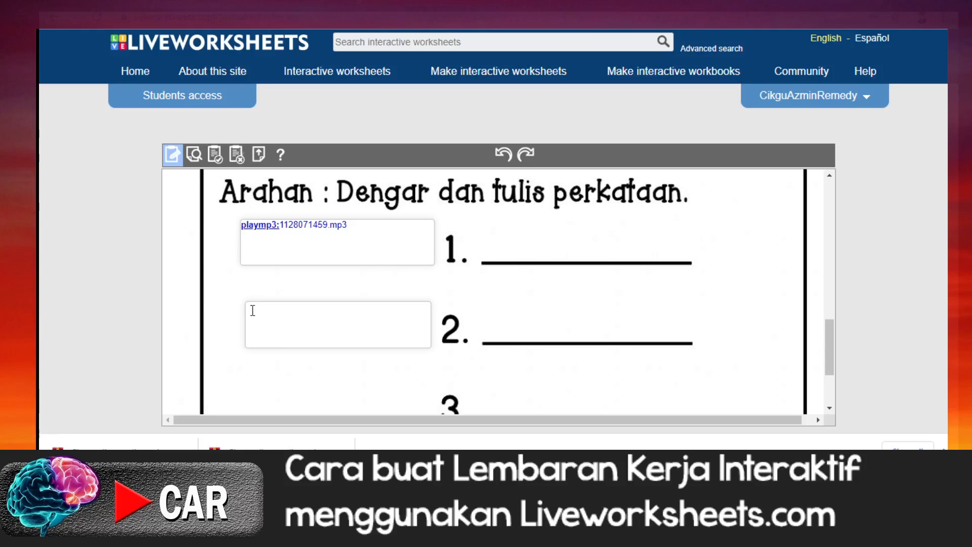
{"action": "right_click", "coordinate": [252, 310]}
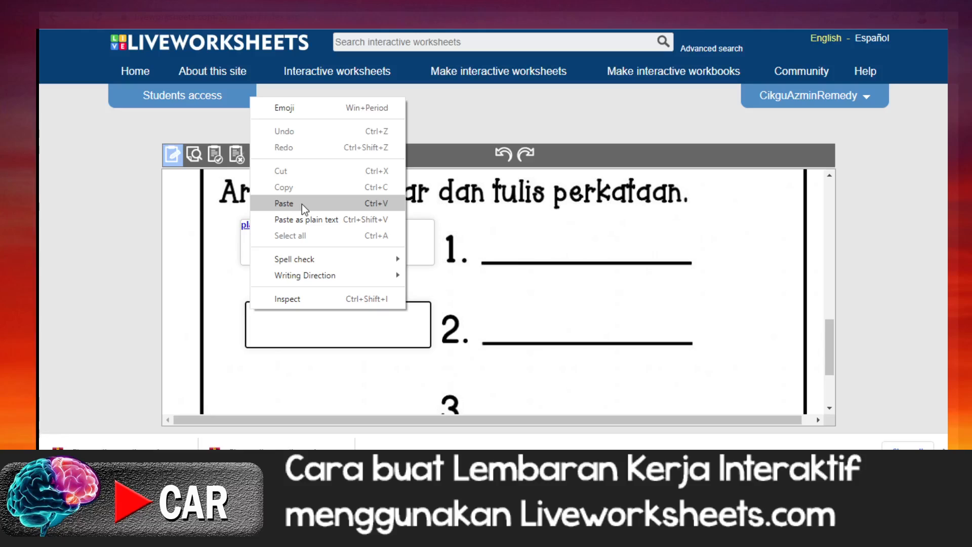
{"action": "left_click", "coordinate": [214, 237]}
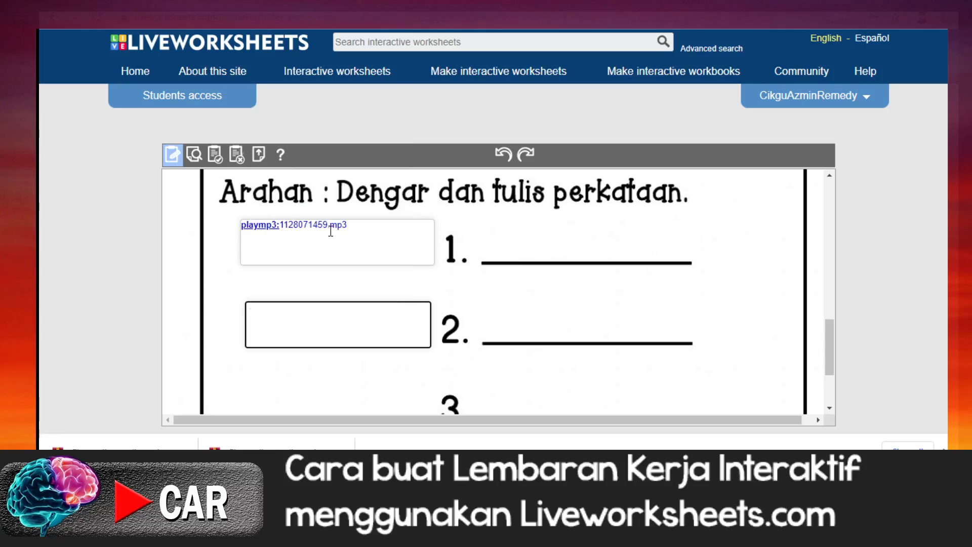
{"action": "left_click", "coordinate": [331, 231]}
{"action": "key", "text": "ctrl+a"}
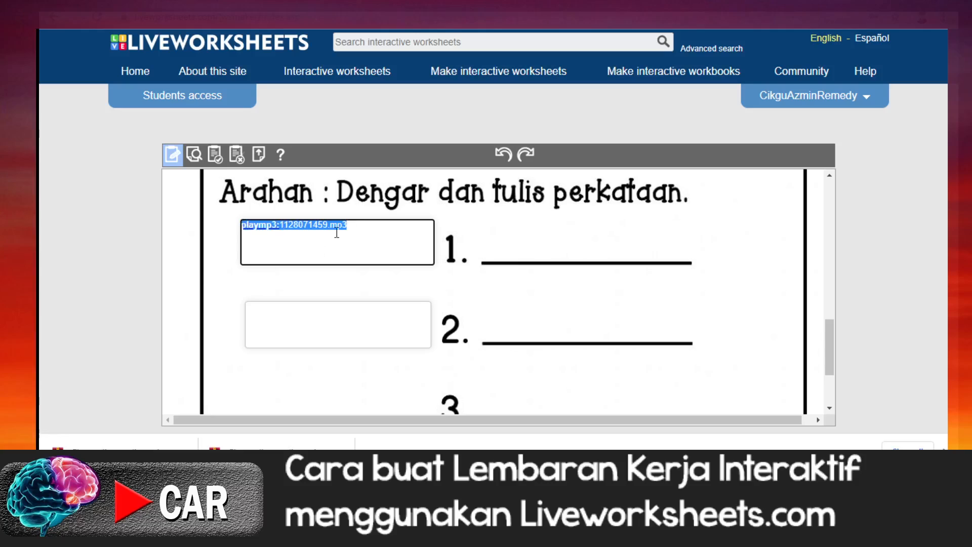
{"action": "right_click", "coordinate": [323, 226]}
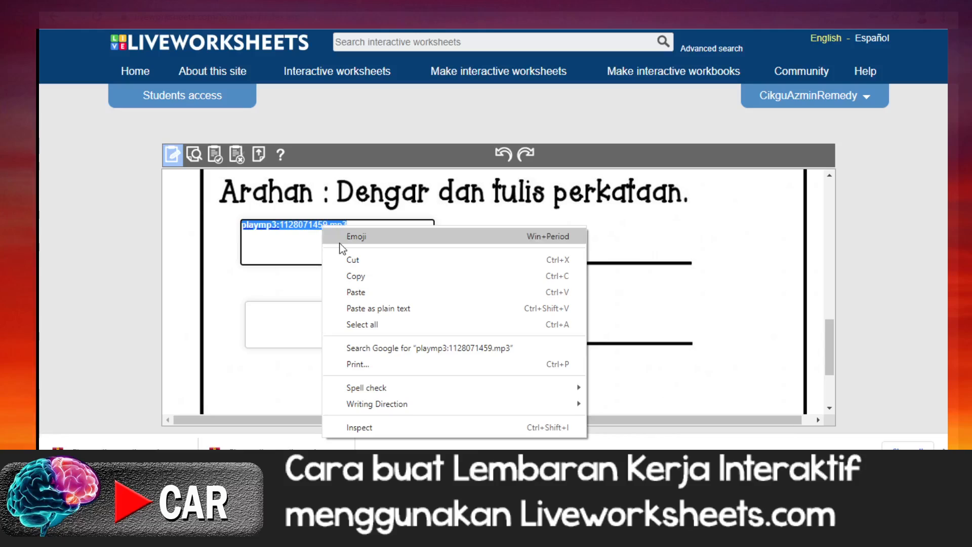
{"action": "left_click", "coordinate": [360, 279]}
Step: Paste the copied formula into the item 2 audio box and trim it to playmp3: without the file name
{"action": "left_click", "coordinate": [265, 311]}
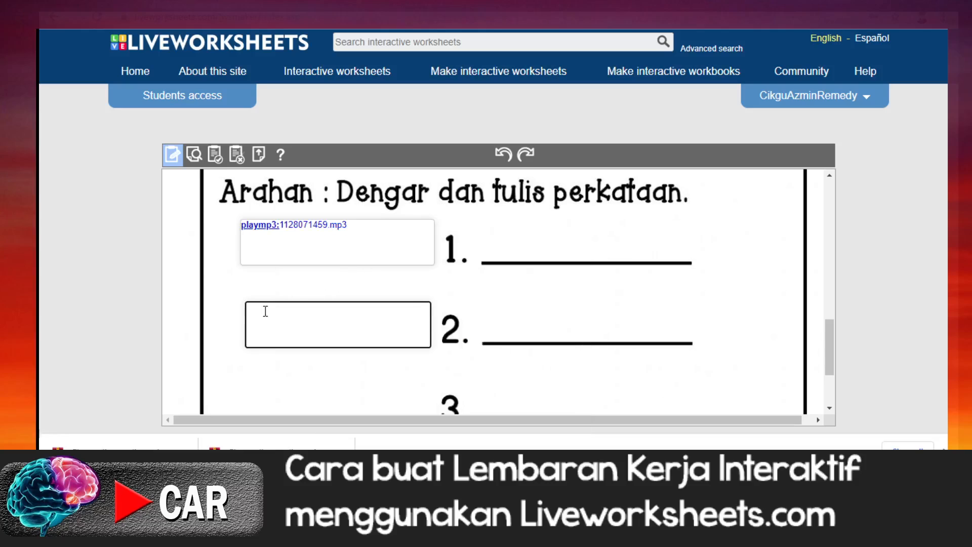
{"action": "right_click", "coordinate": [265, 311]}
{"action": "left_click", "coordinate": [303, 200]}
{"action": "key", "text": "BackSpace"}
{"action": "key", "text": "BackSpace"}
{"action": "key", "text": "BackSpace"}
{"action": "key", "text": "BackSpace"}
{"action": "key", "text": "BackSpace"}
{"action": "key", "text": "BackSpace"}
{"action": "key", "text": "BackSpace"}
{"action": "key", "text": "BackSpace"}
{"action": "key", "text": "BackSpace"}
{"action": "key", "text": "BackSpace"}
{"action": "key", "text": "BackSpace"}
{"action": "key", "text": "BackSpace"}
{"action": "key", "text": "BackSpace"}
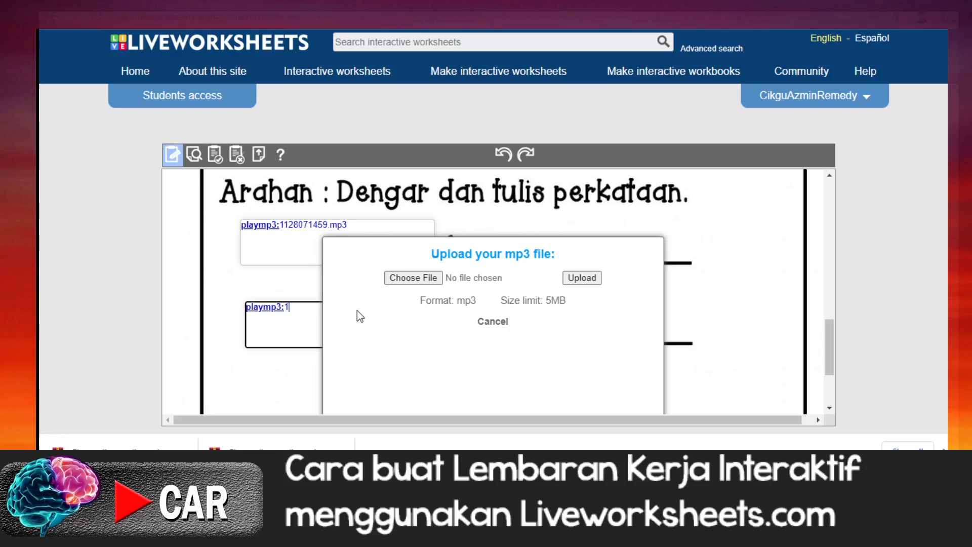
{"action": "key", "text": "BackSpace"}
Step: Upload peladang.mp3 as the audio for item 2
{"action": "left_click", "coordinate": [405, 279]}
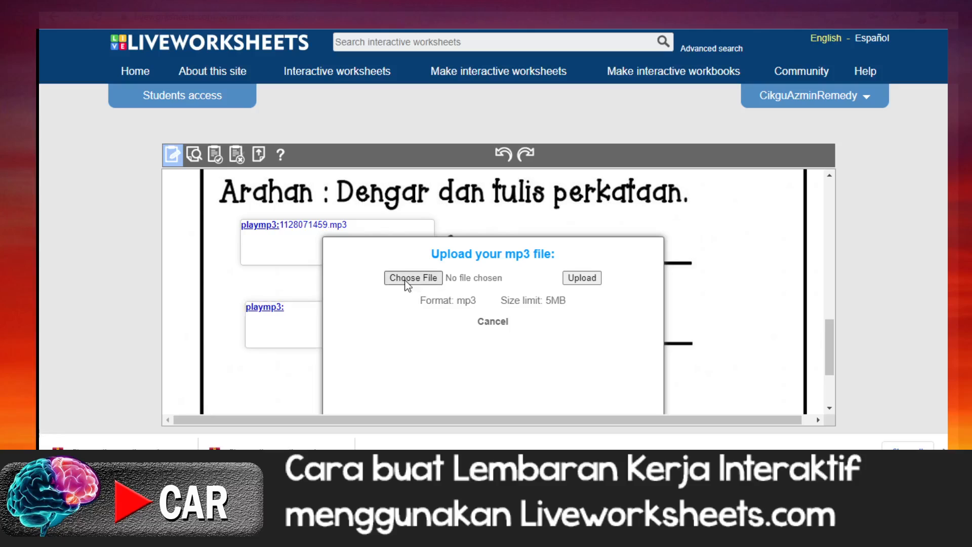
{"action": "left_click", "coordinate": [420, 278]}
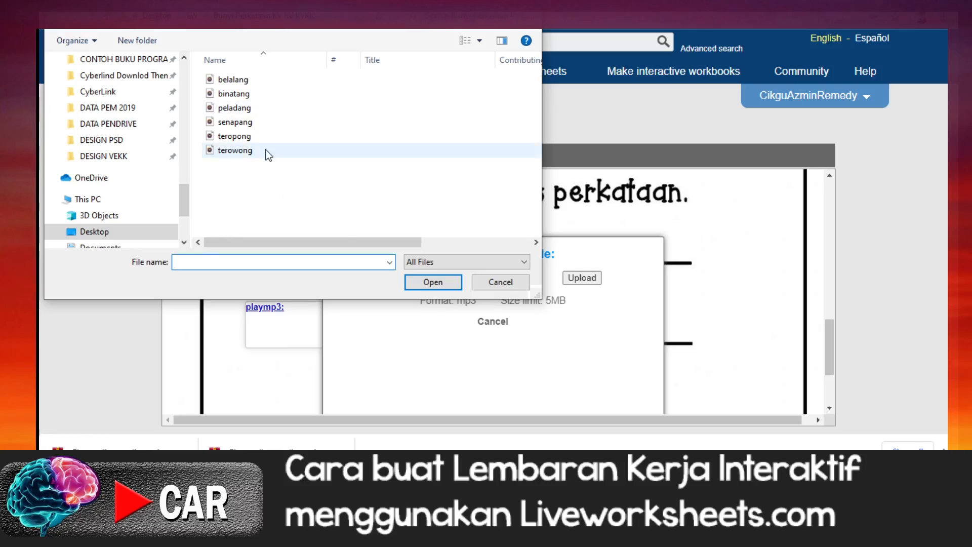
{"action": "left_click", "coordinate": [230, 109]}
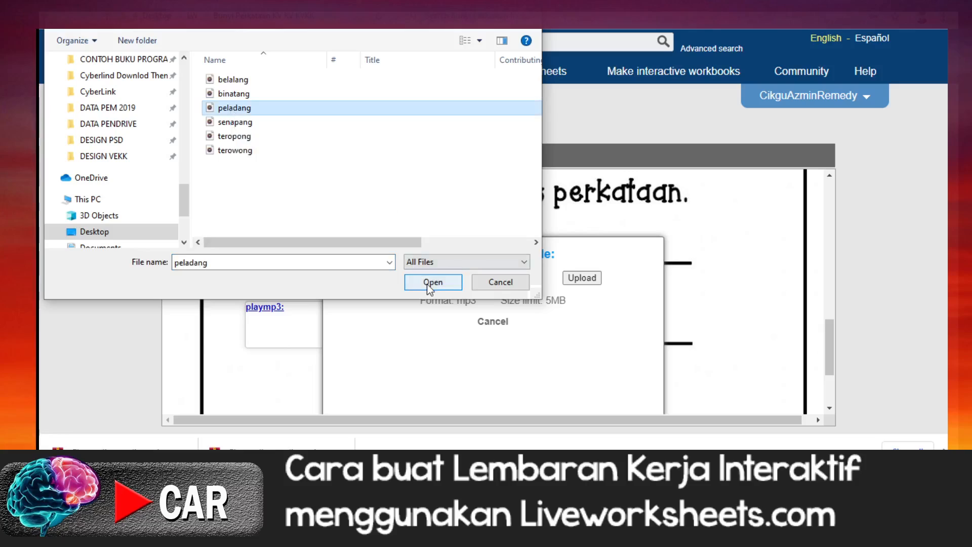
{"action": "left_click", "coordinate": [432, 283]}
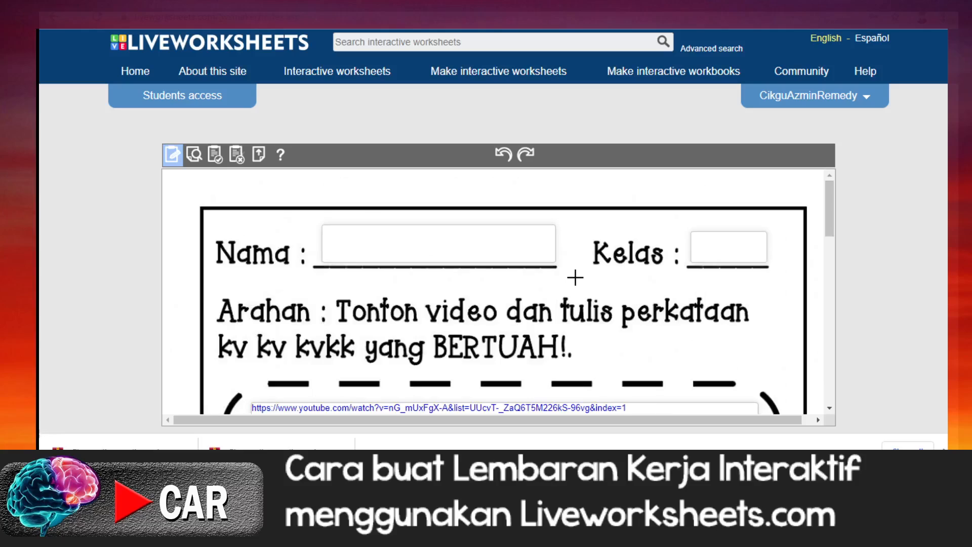
Step: Draw an empty audio text box in front of number 3, matching the item 2 box in size
{"action": "scroll", "coordinate": [520, 305], "scroll_direction": "down", "scroll_amount": 10}
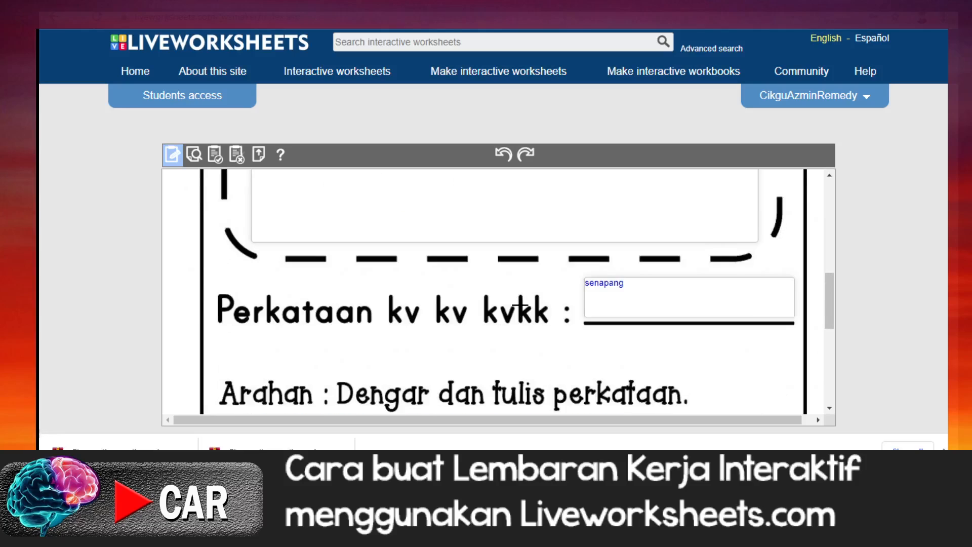
{"action": "scroll", "coordinate": [520, 305], "scroll_direction": "down", "scroll_amount": 4}
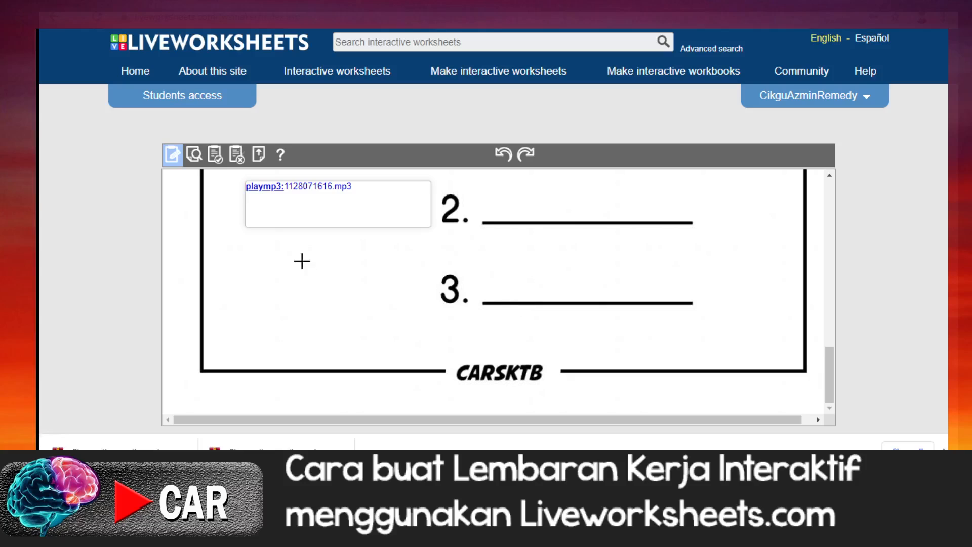
{"action": "left_click_drag", "start_coordinate": [249, 260], "coordinate": [277, 278]}
{"action": "left_click_drag", "start_coordinate": [343, 298], "coordinate": [432, 307]}
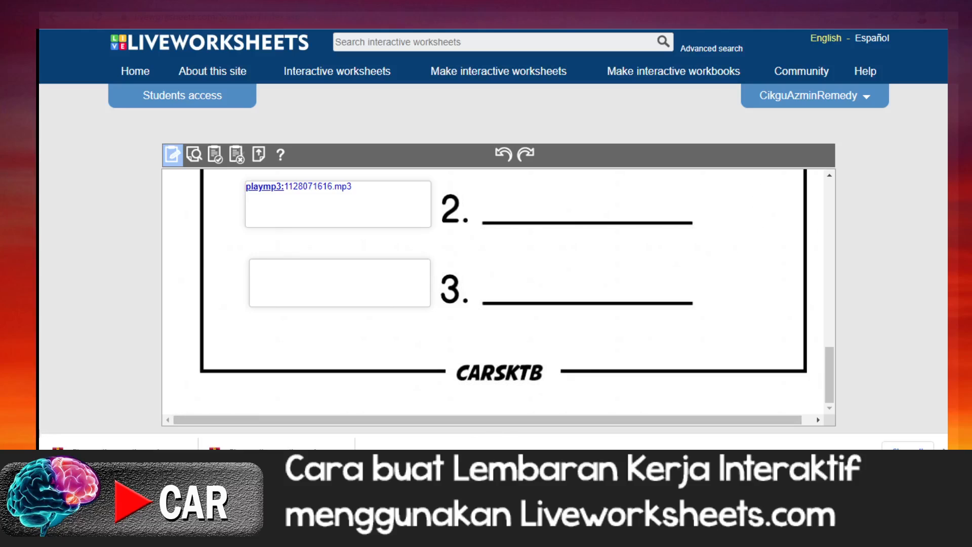
Step: Paste the copied formula into the item 3 audio box and reduce it to playmp3: only
{"action": "left_click", "coordinate": [384, 481]}
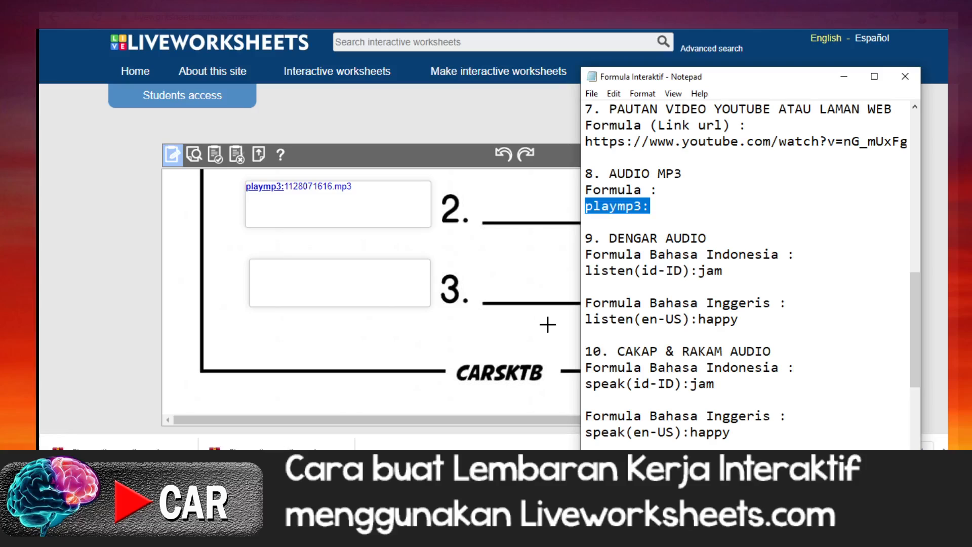
{"action": "left_click", "coordinate": [266, 267]}
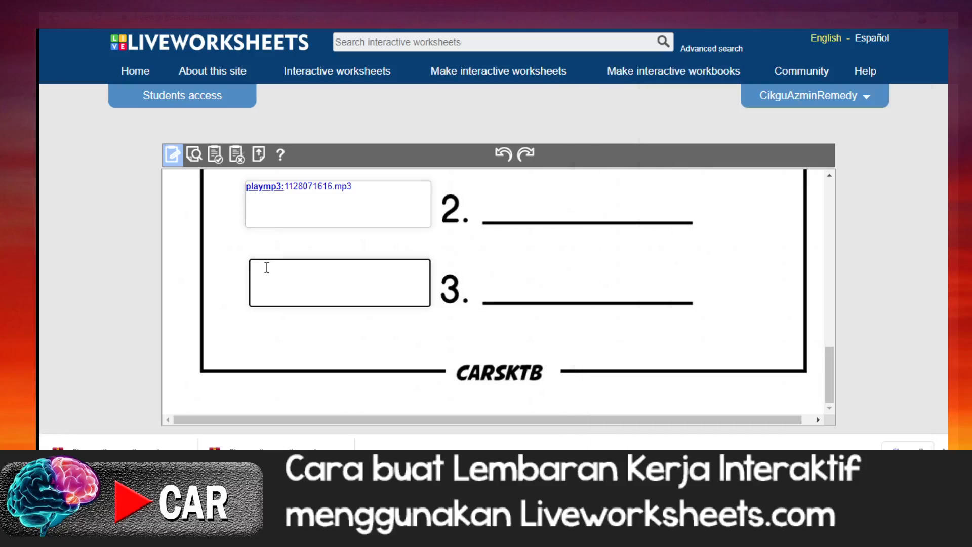
{"action": "right_click", "coordinate": [267, 268]}
{"action": "left_click", "coordinate": [299, 159]}
{"action": "key", "text": "BackSpace"}
{"action": "key", "text": "BackSpace"}
{"action": "key", "text": "BackSpace"}
{"action": "key", "text": "BackSpace"}
{"action": "key", "text": "BackSpace"}
{"action": "key", "text": "BackSpace"}
{"action": "key", "text": "BackSpace"}
{"action": "key", "text": "BackSpace"}
{"action": "key", "text": "BackSpace"}
{"action": "key", "text": "BackSpace"}
{"action": "key", "text": "BackSpace"}
{"action": "key", "text": "BackSpace"}
{"action": "key", "text": "BackSpace"}
{"action": "key", "text": "BackSpace"}
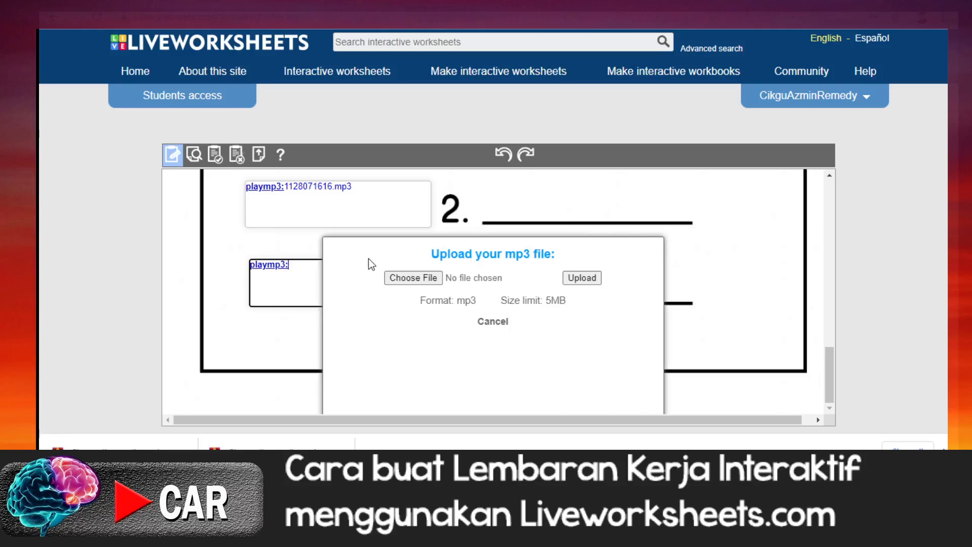
Step: Upload teropong.mp3 as the audio for item 3
{"action": "left_click", "coordinate": [426, 279]}
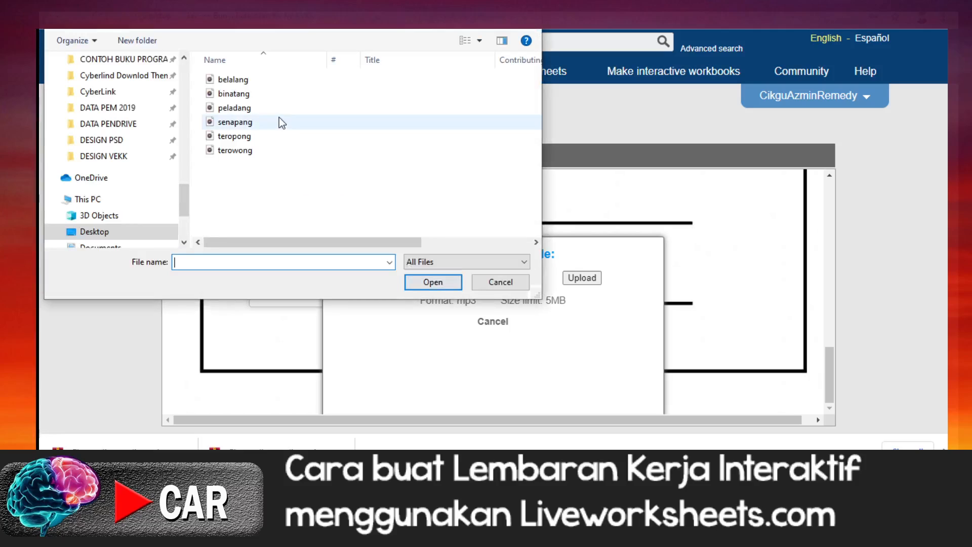
{"action": "left_click", "coordinate": [242, 150]}
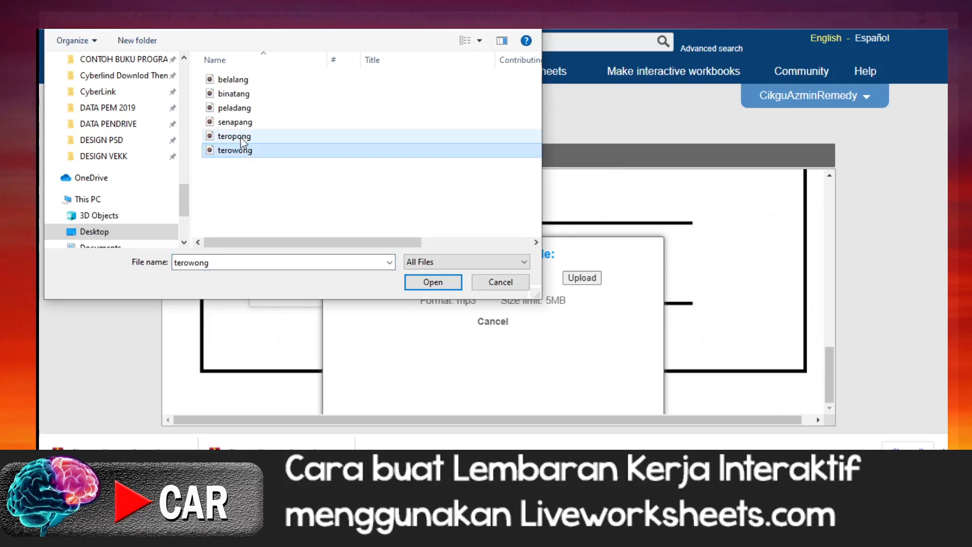
{"action": "left_click", "coordinate": [242, 136]}
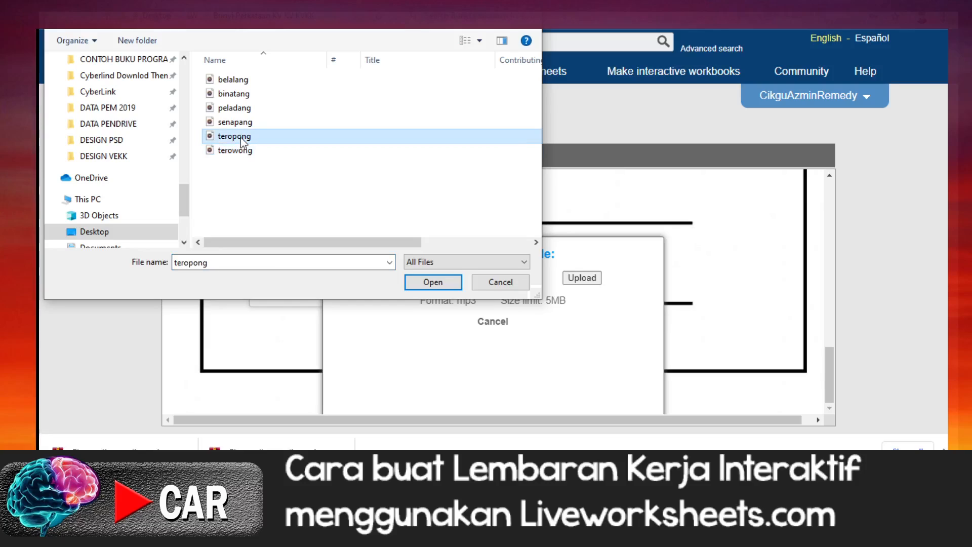
{"action": "left_click", "coordinate": [430, 282]}
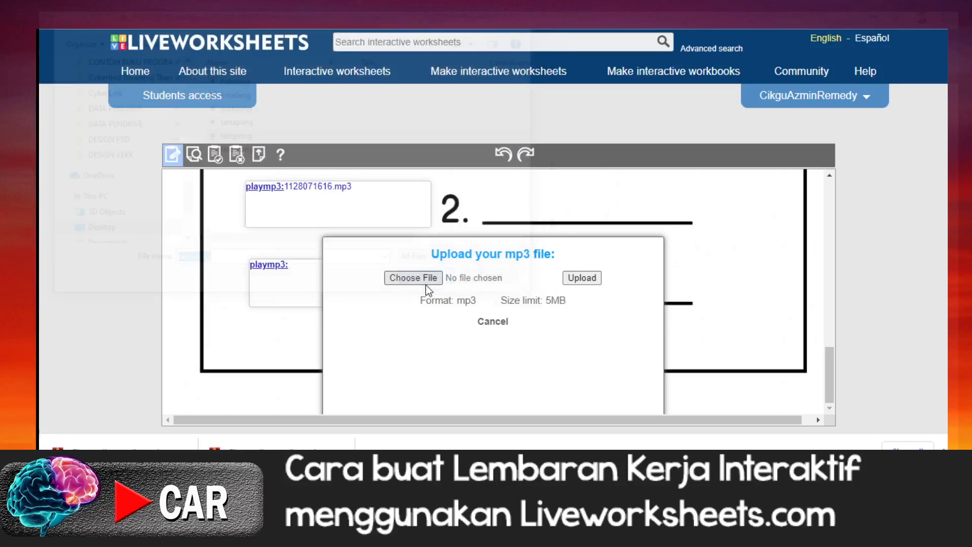
{"action": "left_click", "coordinate": [591, 279]}
Step: Draw an answer text box above the writing line of item 1 and make it active, leaving it empty
{"action": "scroll", "coordinate": [625, 359], "scroll_direction": "down", "scroll_amount": 10}
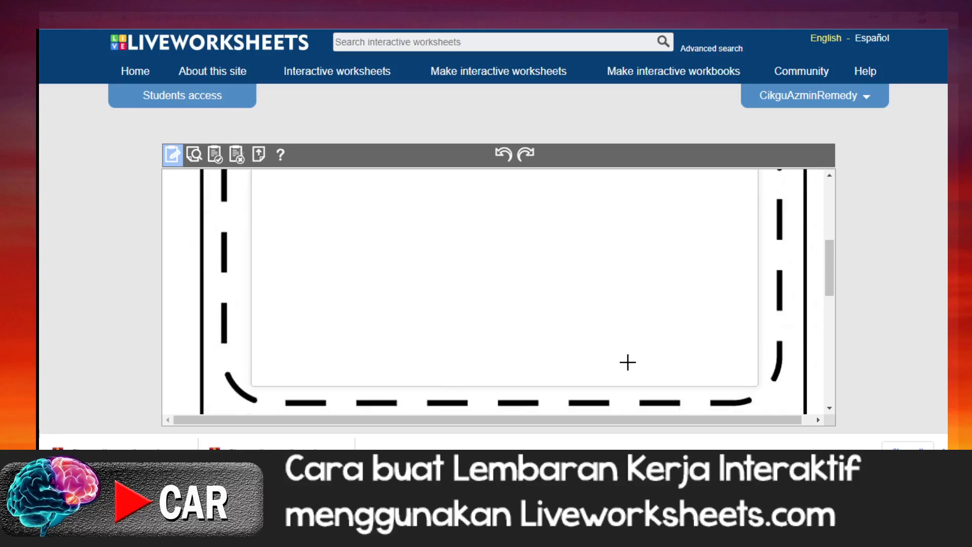
{"action": "scroll", "coordinate": [493, 324], "scroll_direction": "up", "scroll_amount": 3}
{"action": "scroll", "coordinate": [494, 325], "scroll_direction": "down", "scroll_amount": 2}
{"action": "scroll", "coordinate": [493, 325], "scroll_direction": "up", "scroll_amount": 2}
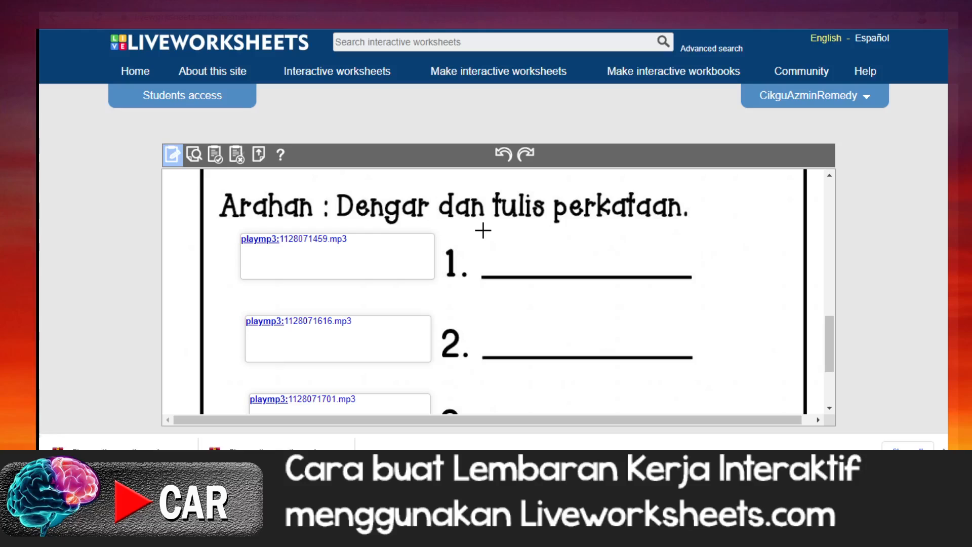
{"action": "left_click_drag", "start_coordinate": [483, 230], "coordinate": [689, 275]}
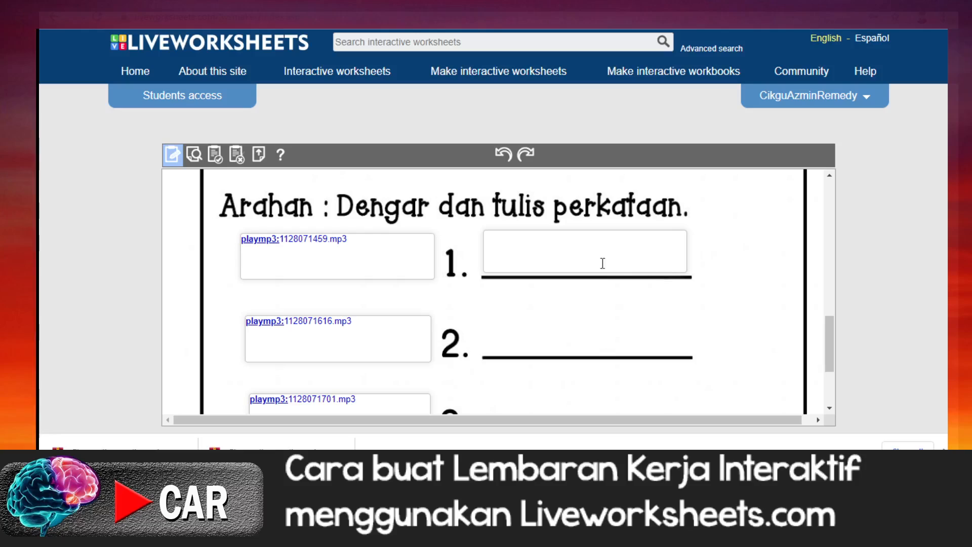
{"action": "left_click", "coordinate": [521, 250]}
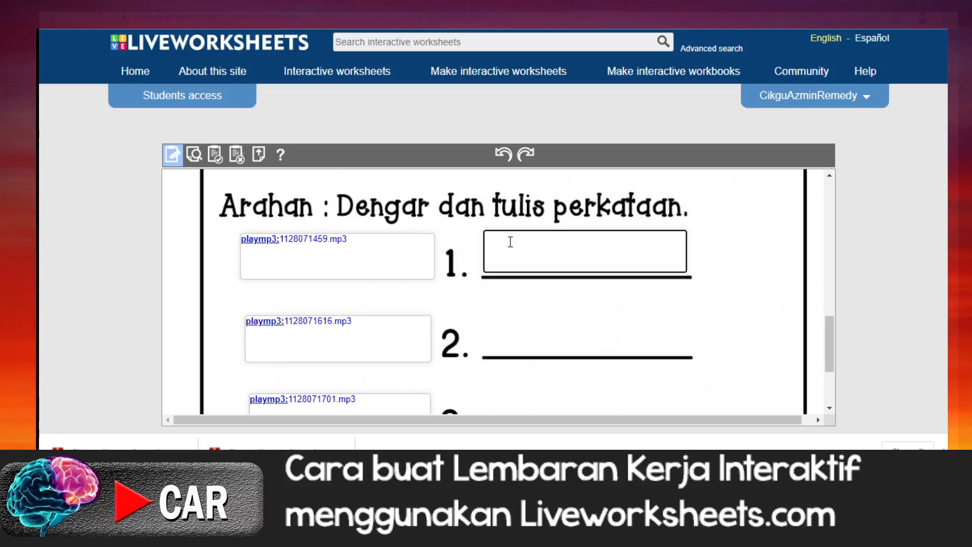
{"action": "type", "text": "b"}
{"action": "key", "text": "BackSpace"}
Step: Copy the drop-down formula choose:*jam/bot/beg/pin/pen from the Notepad formula list into the item 1 answer box
{"action": "key", "text": "alt+Tab"}
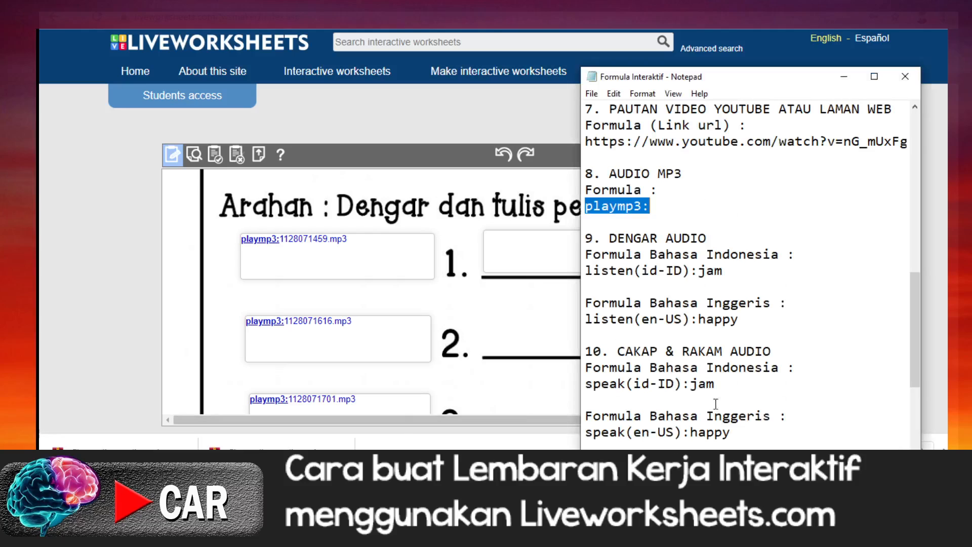
{"action": "scroll", "coordinate": [779, 334], "scroll_direction": "up", "scroll_amount": 4}
{"action": "scroll", "coordinate": [780, 334], "scroll_direction": "up", "scroll_amount": 1}
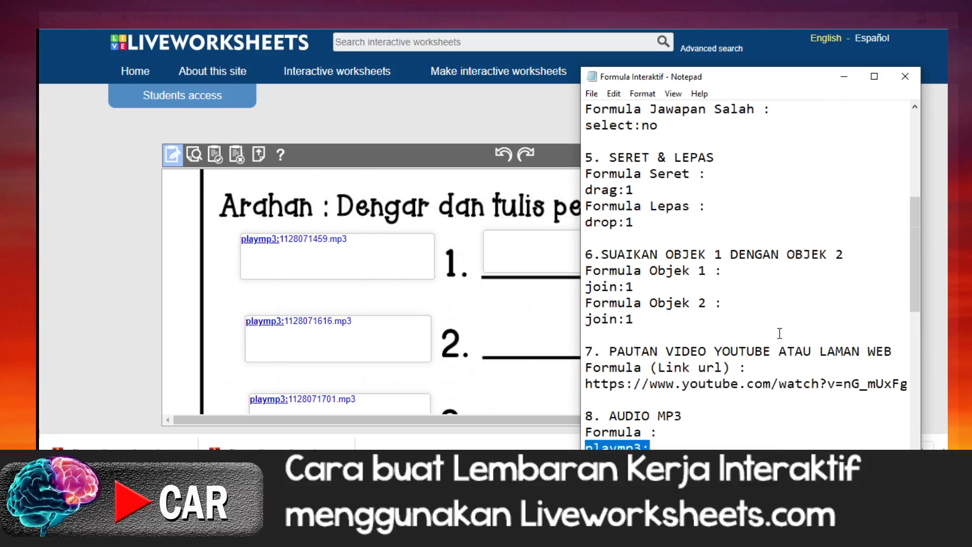
{"action": "scroll", "coordinate": [780, 333], "scroll_direction": "up", "scroll_amount": 3}
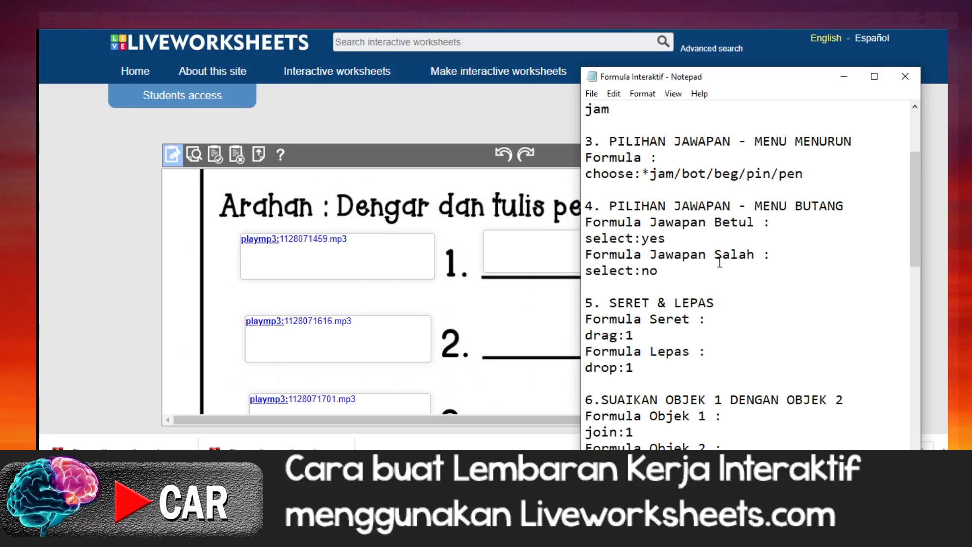
{"action": "left_click_drag", "start_coordinate": [586, 174], "coordinate": [809, 176]}
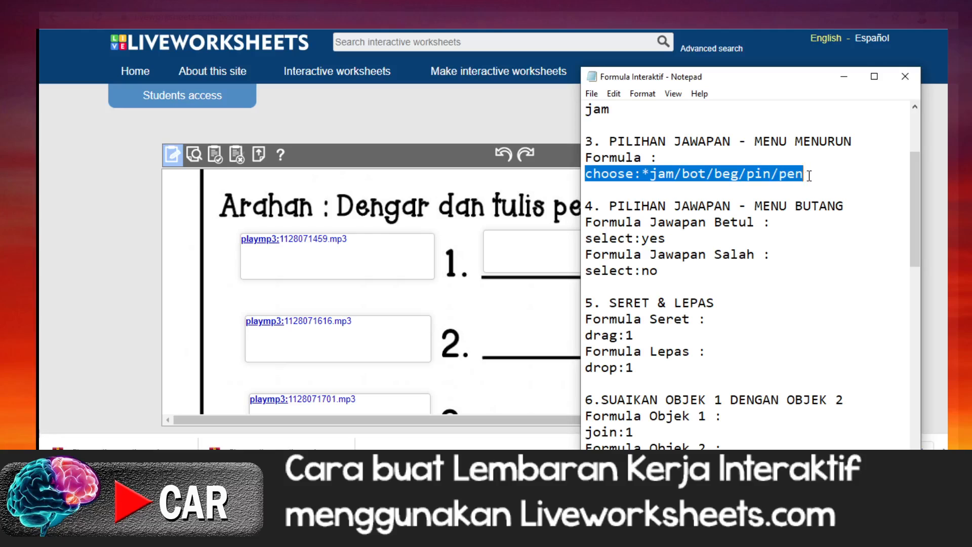
{"action": "right_click", "coordinate": [766, 174]}
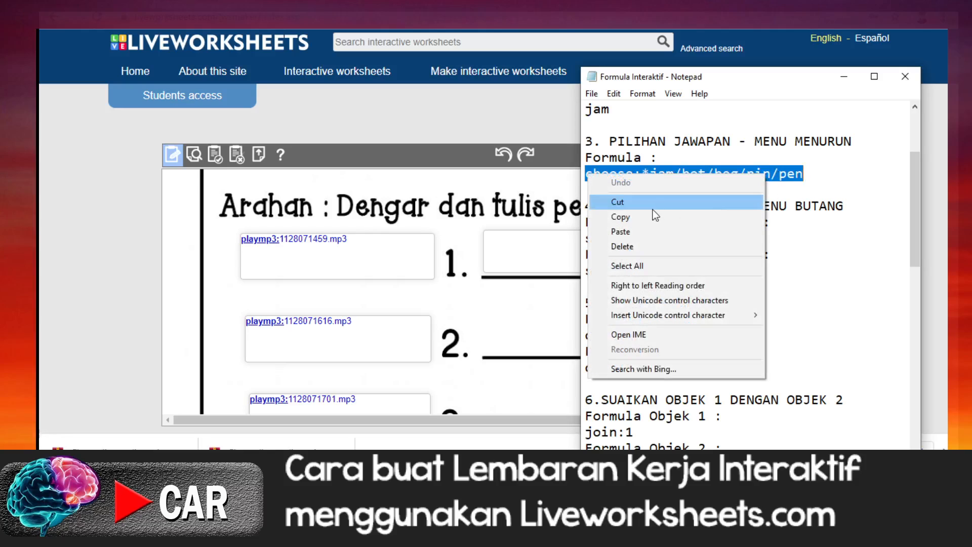
{"action": "left_click", "coordinate": [653, 217]}
{"action": "left_click", "coordinate": [491, 255]}
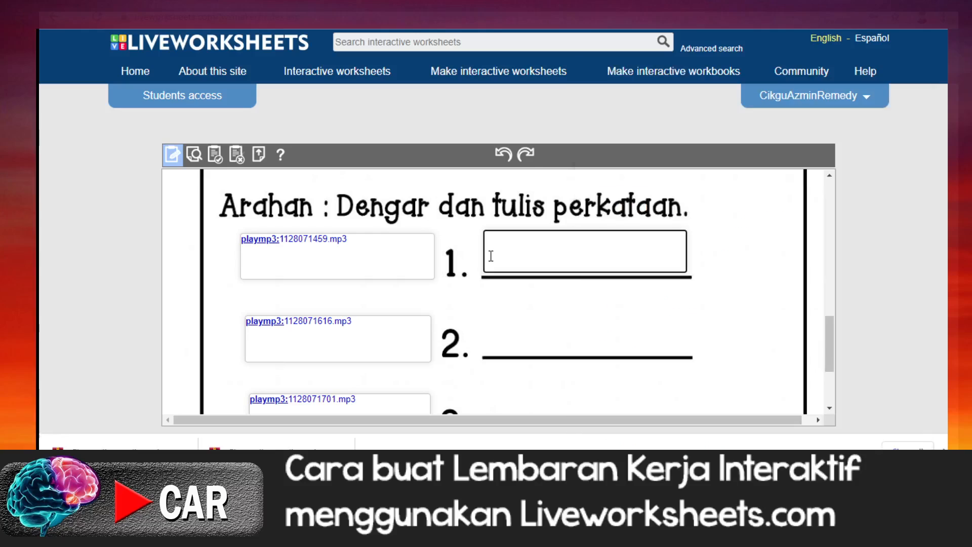
{"action": "right_click", "coordinate": [491, 255]}
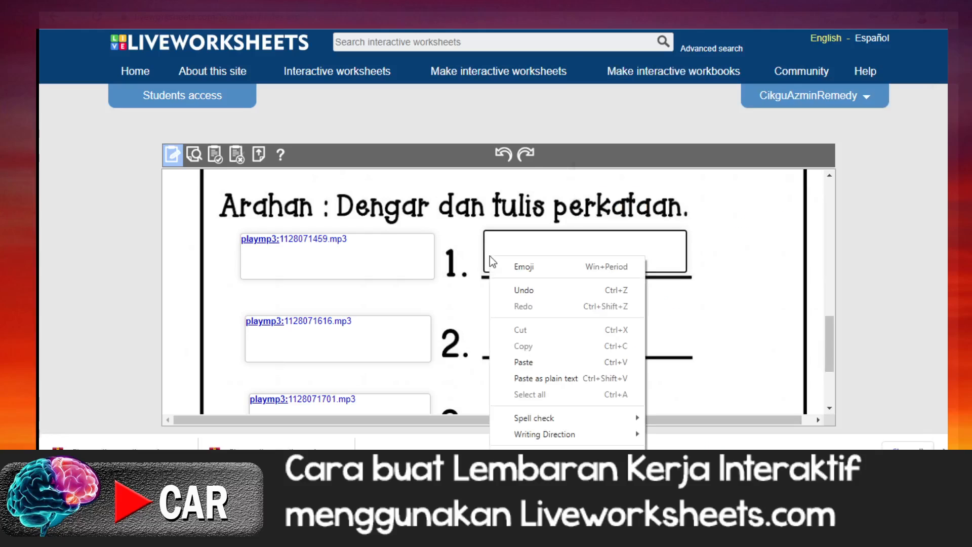
{"action": "left_click", "coordinate": [524, 363]}
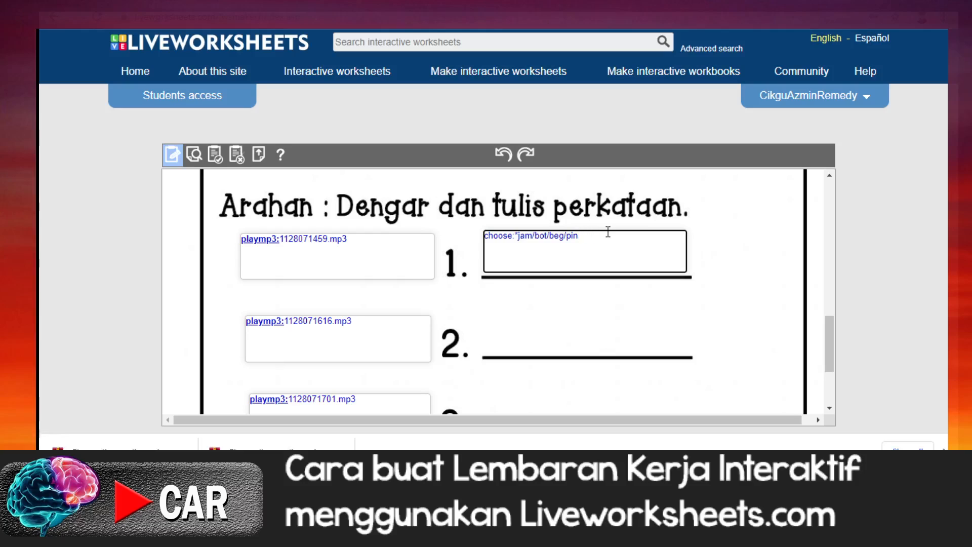
Step: Replace the sample words in item 1's answer formula so it reads choose:*belalang/peladang/teropong
{"action": "key", "text": "BackSpace"}
{"action": "key", "text": "BackSpace"}
{"action": "key", "text": "BackSpace"}
{"action": "key", "text": "BackSpace"}
{"action": "key", "text": "BackSpace"}
{"action": "key", "text": "BackSpace"}
{"action": "key", "text": "BackSpace"}
{"action": "type", "text": "belalang/"}
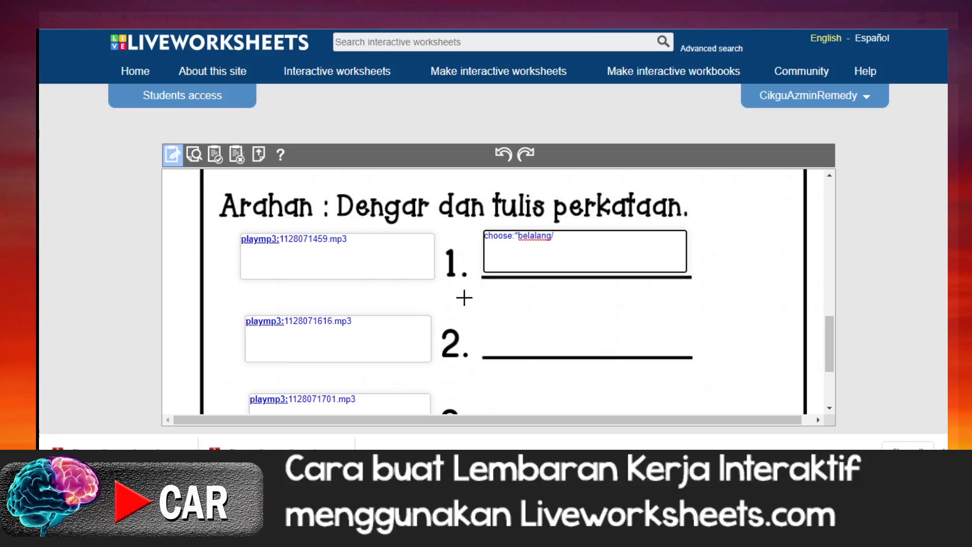
{"action": "type", "text": "peladang/teropong"}
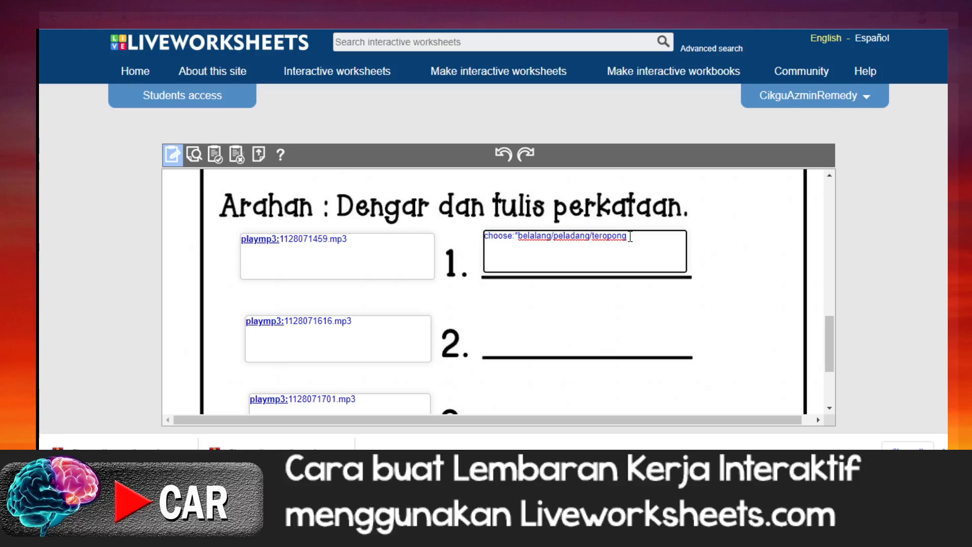
{"action": "left_click_drag", "start_coordinate": [630, 236], "coordinate": [485, 236]}
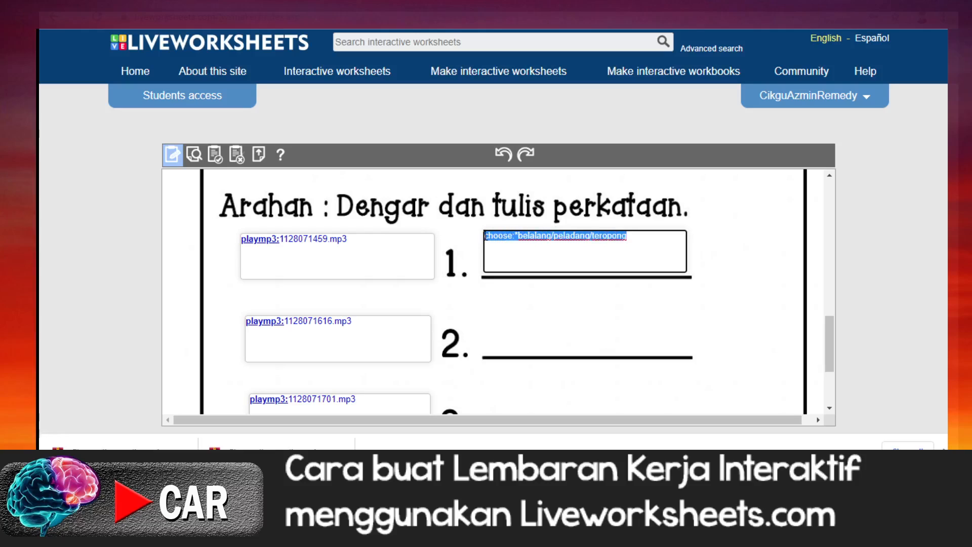
{"action": "right_click", "coordinate": [537, 237]}
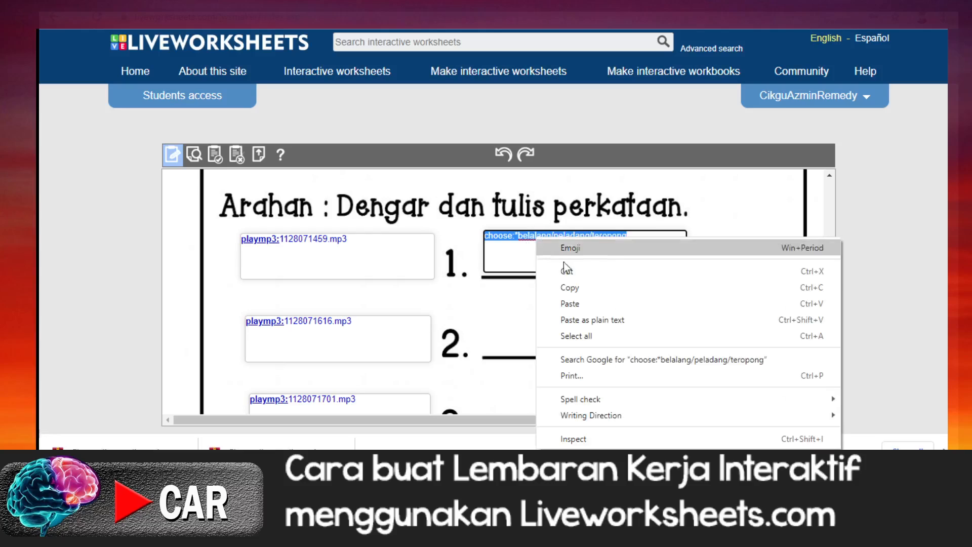
{"action": "left_click", "coordinate": [562, 286]}
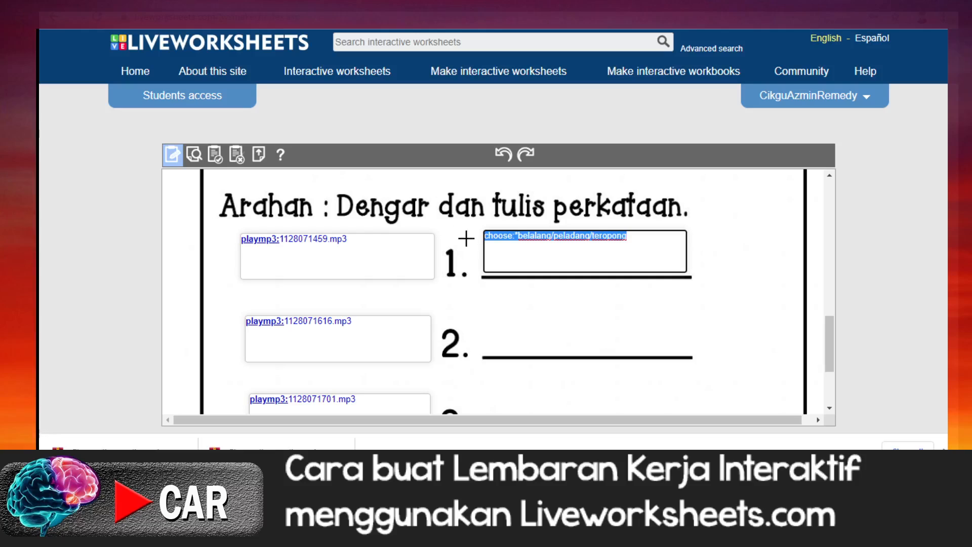
{"action": "left_click", "coordinate": [598, 252]}
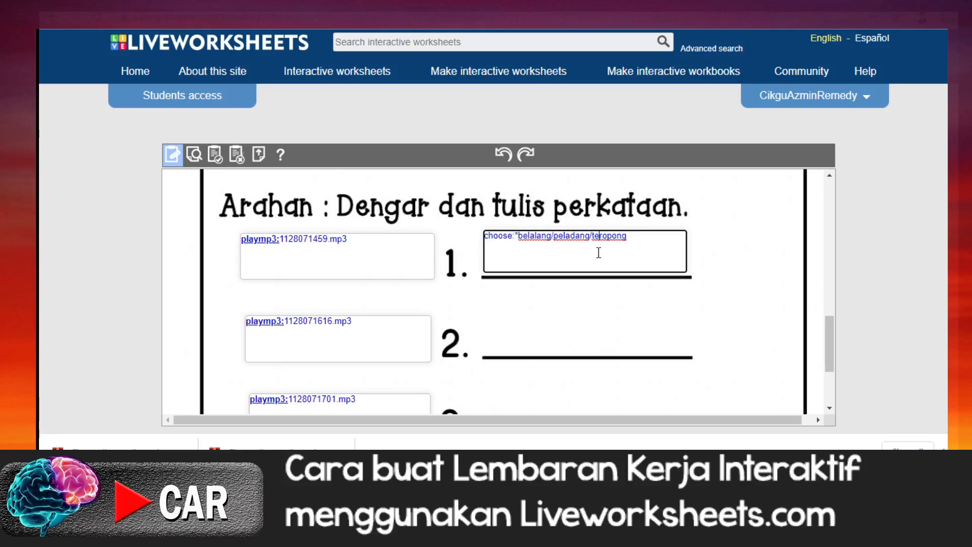
Step: Duplicate the item 1 answer box twice and place the copies above the writing lines of items 2 and 3
{"action": "left_click", "coordinate": [585, 251]}
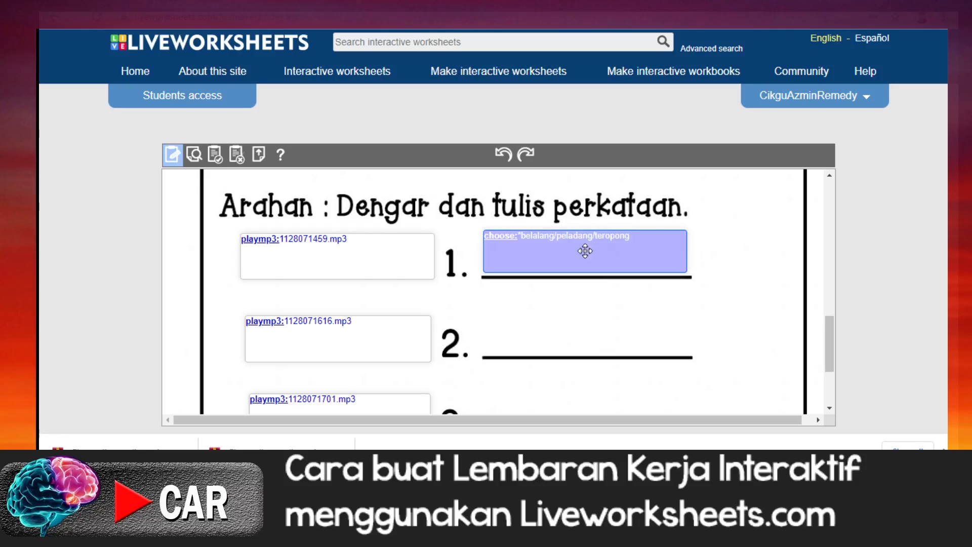
{"action": "left_click_drag", "start_coordinate": [586, 251], "coordinate": [591, 256]}
{"action": "key", "text": "ctrl+v"}
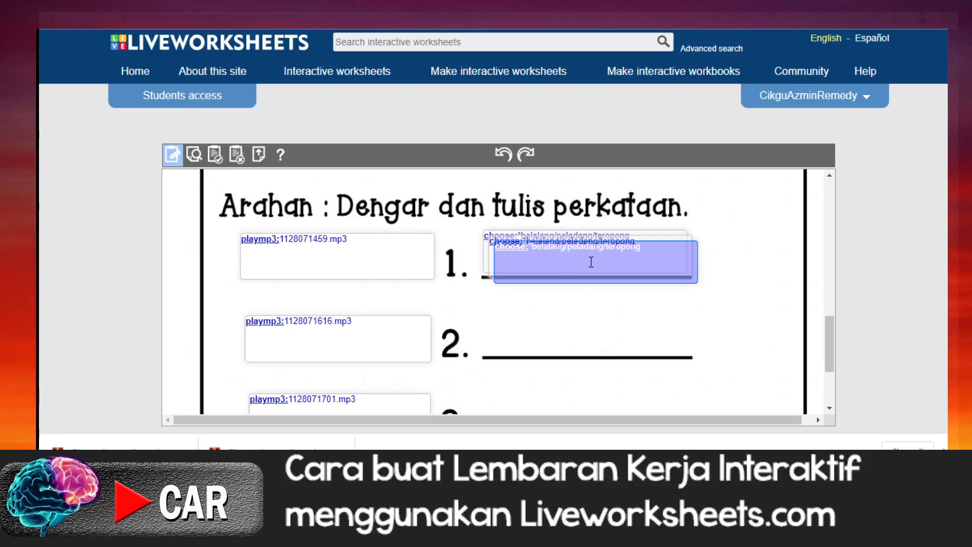
{"action": "left_click_drag", "start_coordinate": [591, 262], "coordinate": [589, 332]}
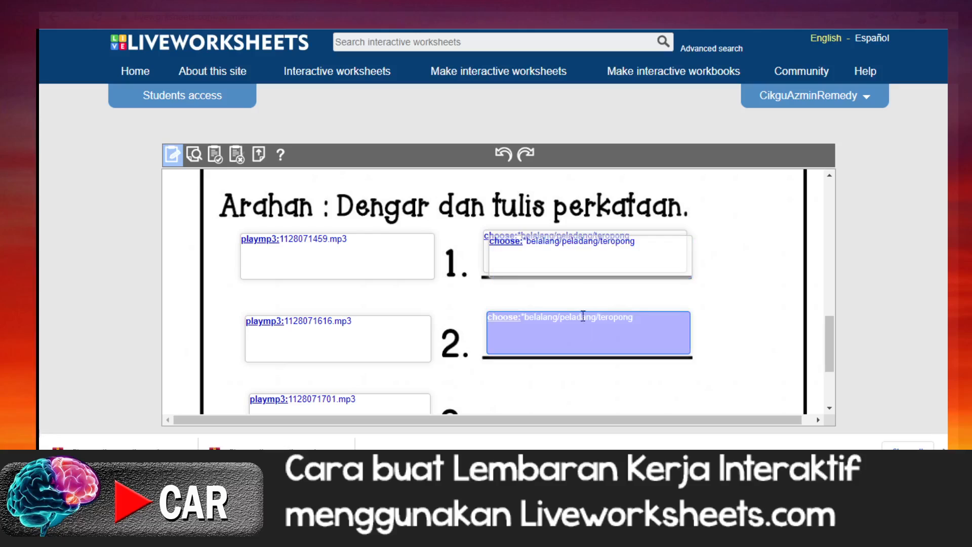
{"action": "left_click", "coordinate": [567, 255]}
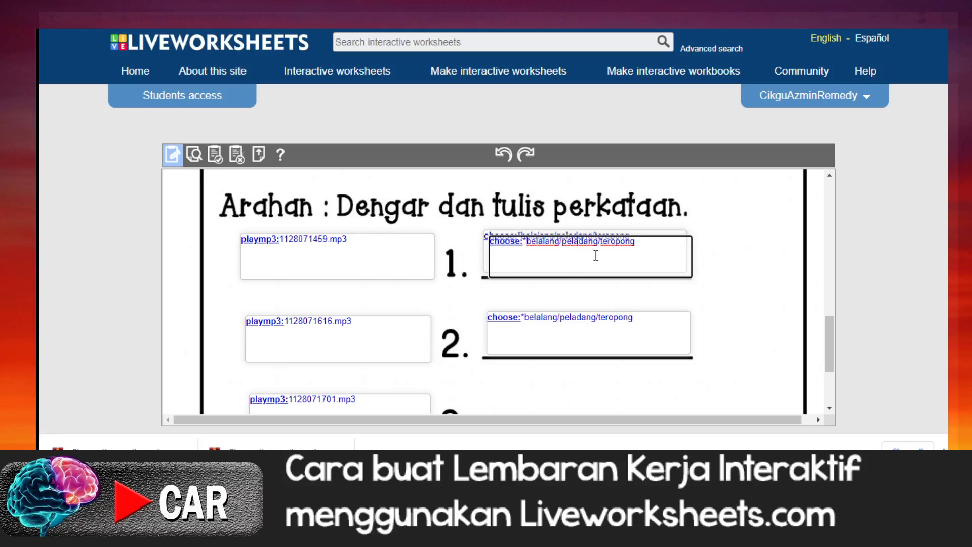
{"action": "left_click_drag", "start_coordinate": [596, 257], "coordinate": [586, 276]}
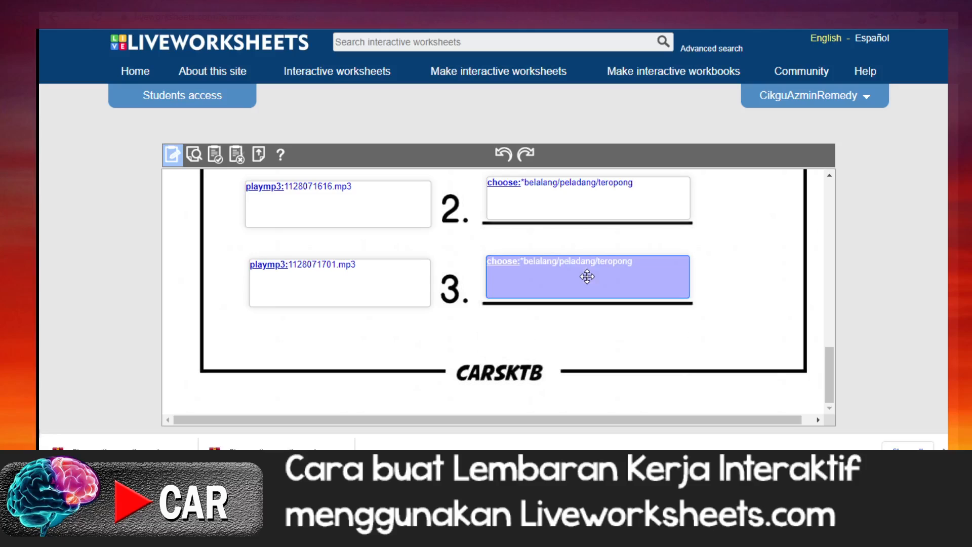
Step: Mark peladang as the correct option in item 2 by changing its formula to choose:belalang/*peladang/teropong
{"action": "scroll", "coordinate": [577, 274], "scroll_direction": "up", "scroll_amount": 1}
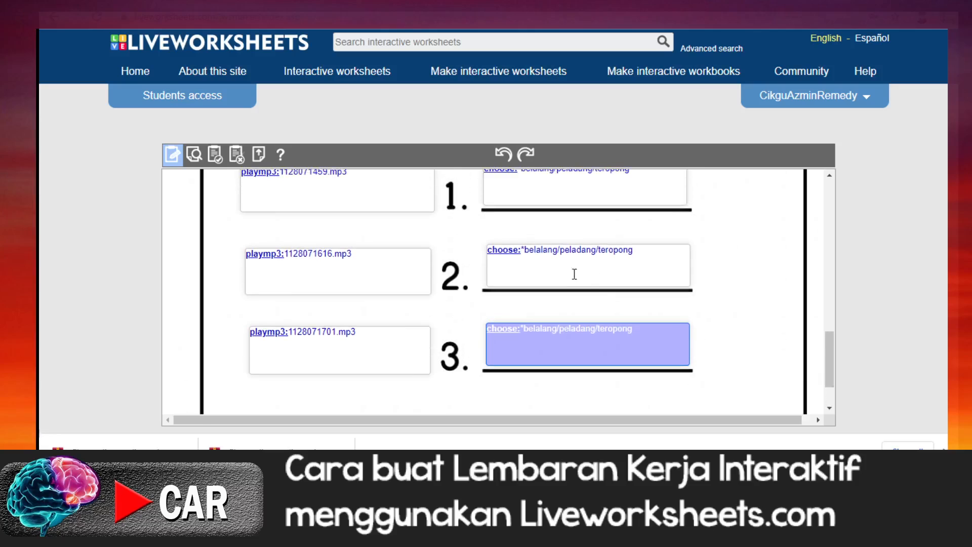
{"action": "left_click", "coordinate": [526, 251]}
{"action": "key", "text": "BackSpace"}
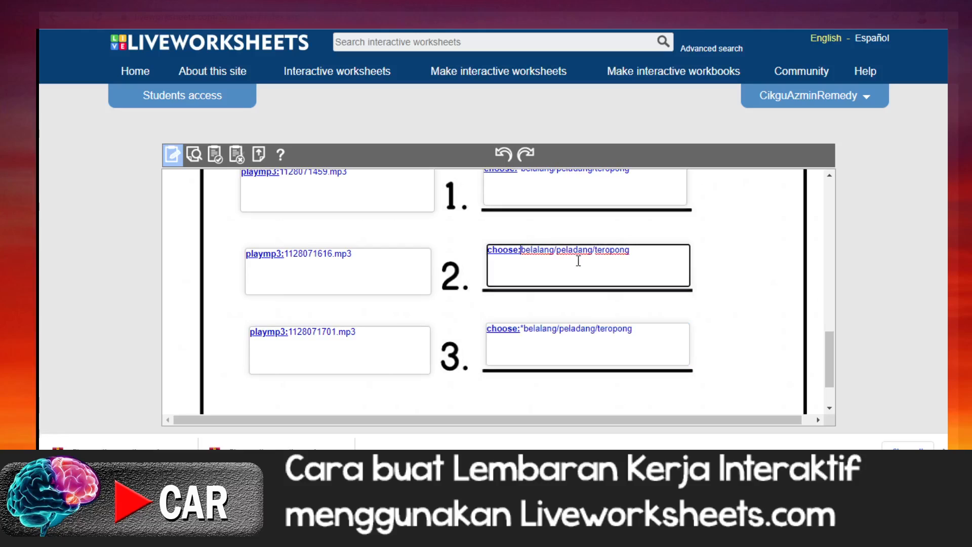
{"action": "left_click", "coordinate": [557, 250]}
{"action": "type", "text": "*"}
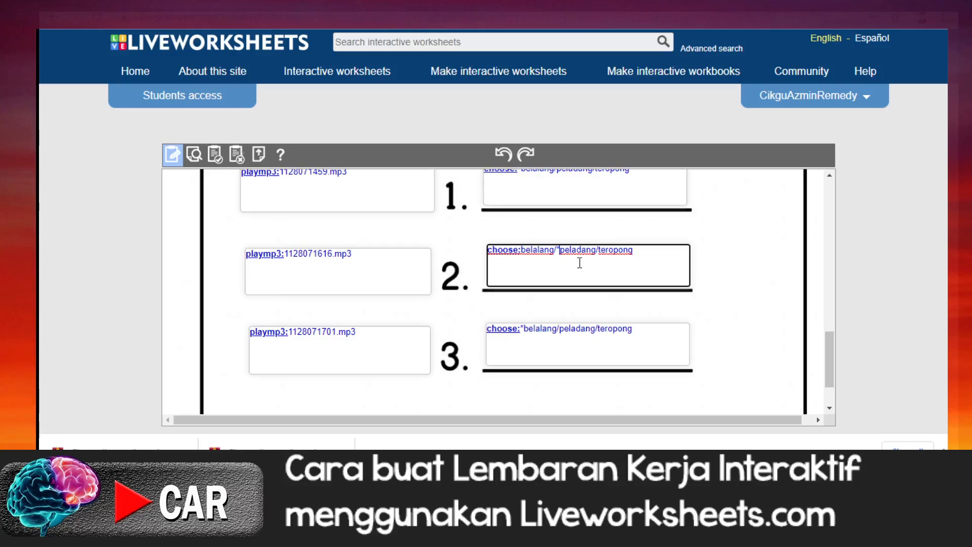
Step: Mark teropong as the correct option in item 3 by changing its formula to choose:belalang/peladang/*teropong
{"action": "left_click", "coordinate": [526, 330]}
{"action": "key", "text": "BackSpace"}
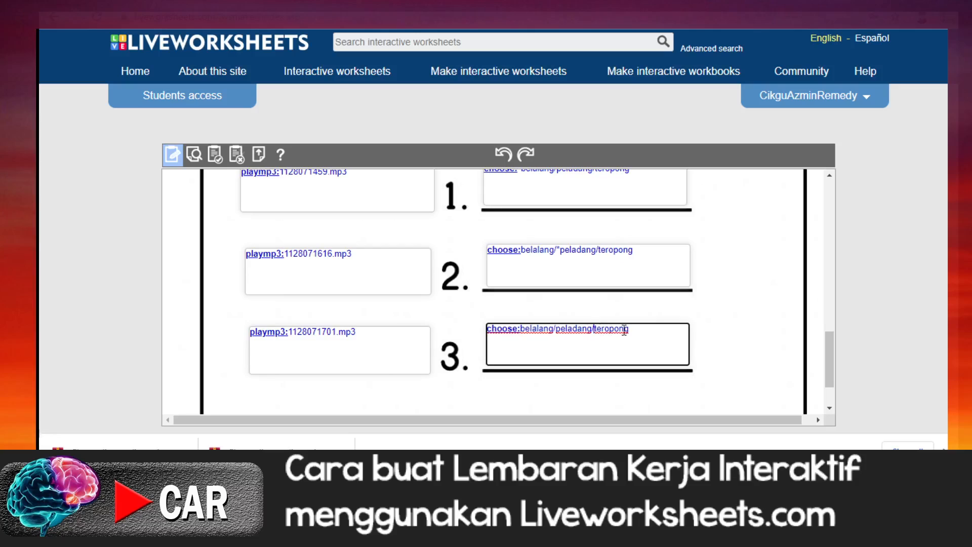
{"action": "type", "text": "*"}
{"action": "scroll", "coordinate": [743, 301], "scroll_direction": "up", "scroll_amount": 2}
{"action": "scroll", "coordinate": [743, 301], "scroll_direction": "down", "scroll_amount": 3}
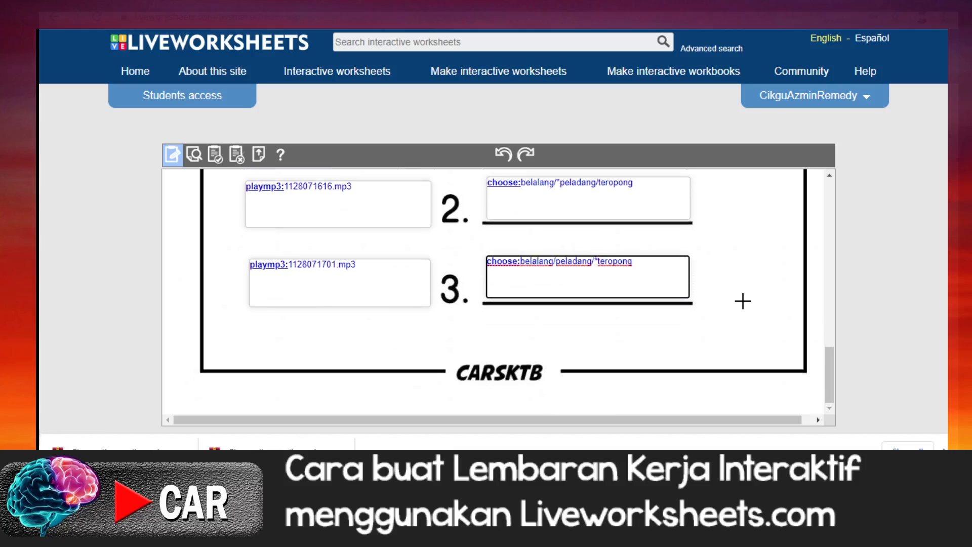
Step: Preview the worksheet and fill in a pupil's name in the Nama box
{"action": "scroll", "coordinate": [743, 300], "scroll_direction": "up", "scroll_amount": 6}
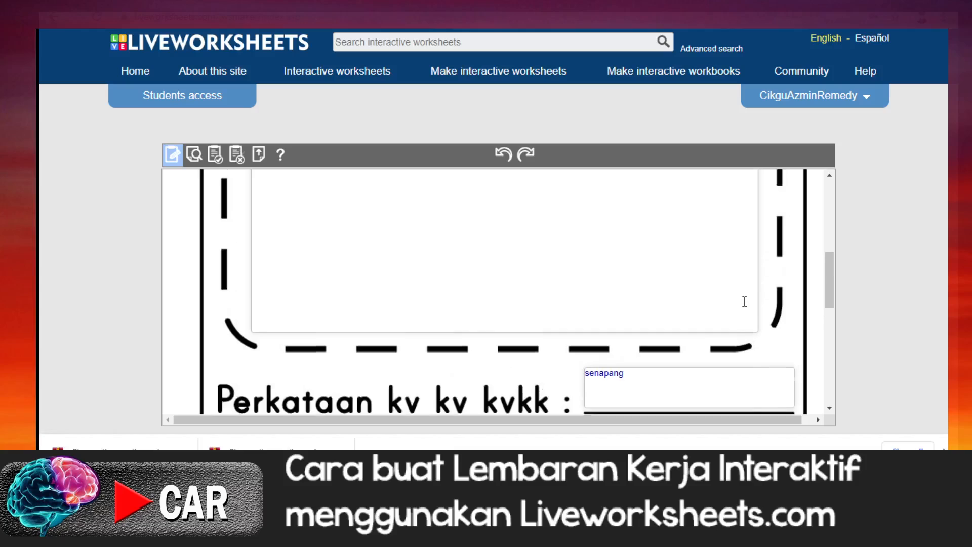
{"action": "scroll", "coordinate": [743, 302], "scroll_direction": "up", "scroll_amount": 5}
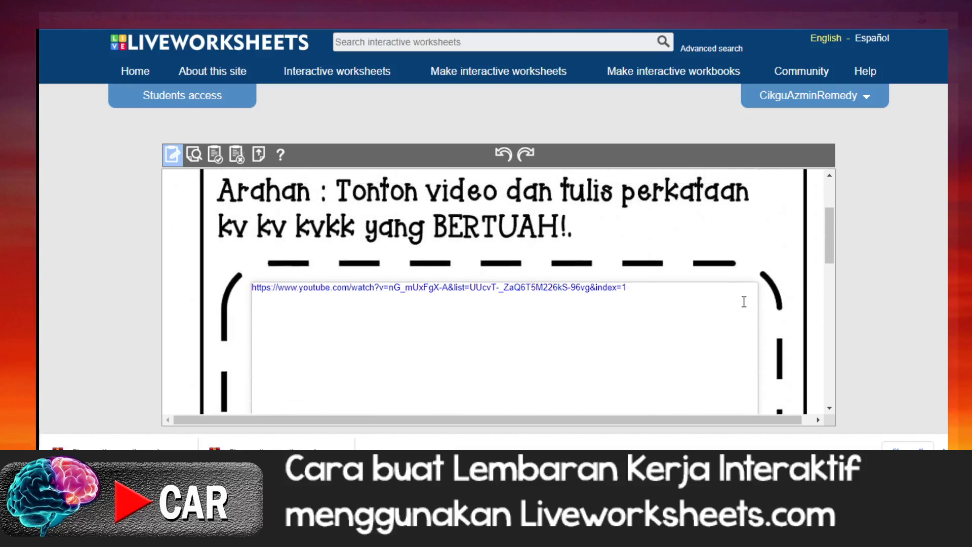
{"action": "scroll", "coordinate": [729, 293], "scroll_direction": "up", "scroll_amount": 2}
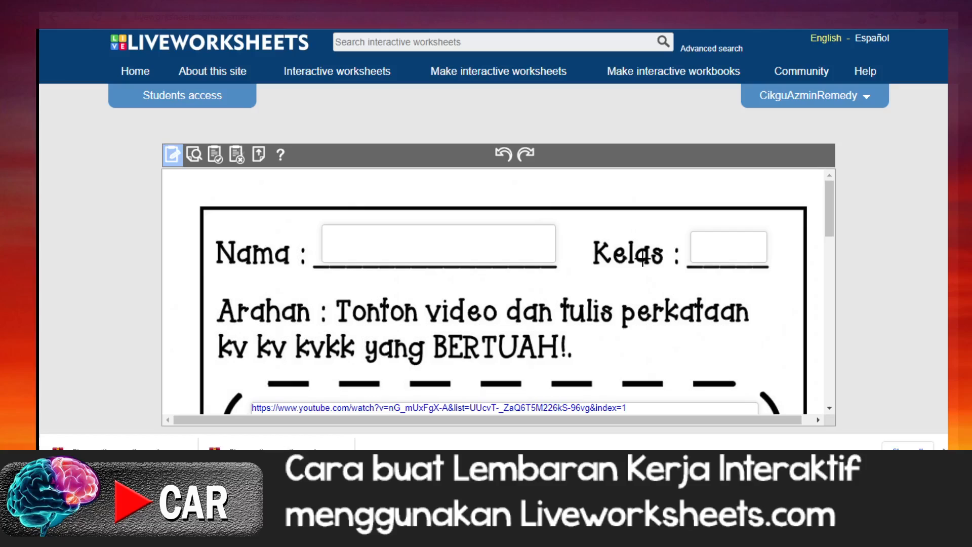
{"action": "left_click", "coordinate": [193, 160]}
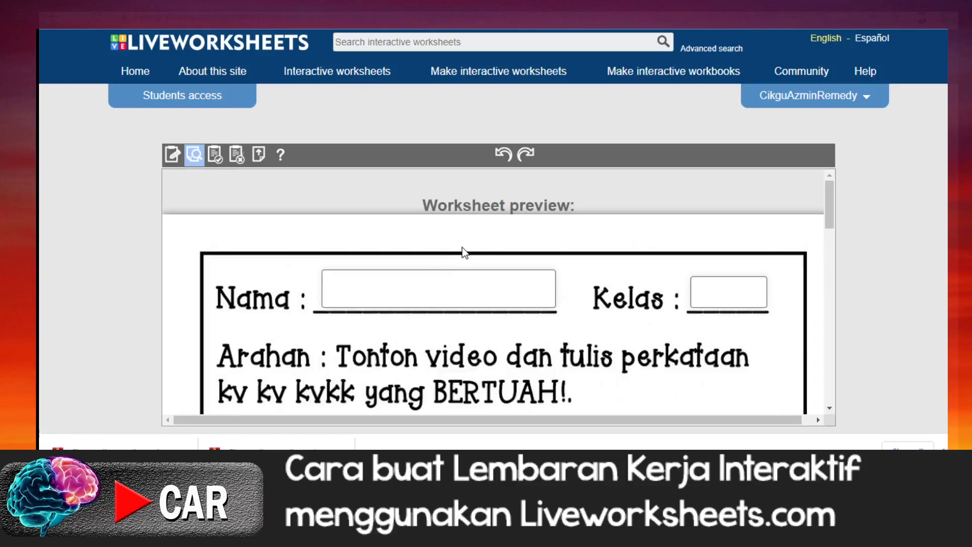
{"action": "left_click", "coordinate": [373, 293]}
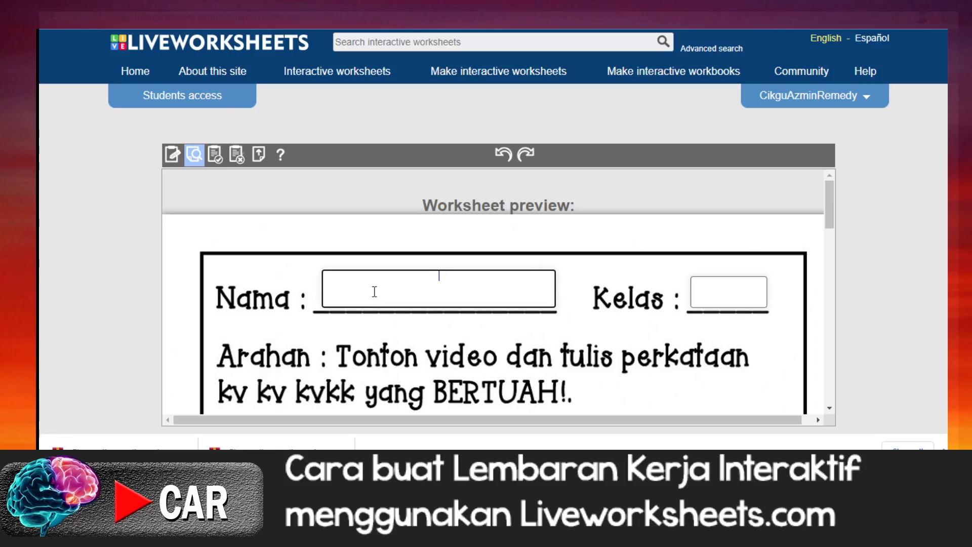
Step: Style the Nama text box with the Fredoka One font at 36 px
{"action": "left_click_drag", "start_coordinate": [475, 276], "coordinate": [402, 273]}
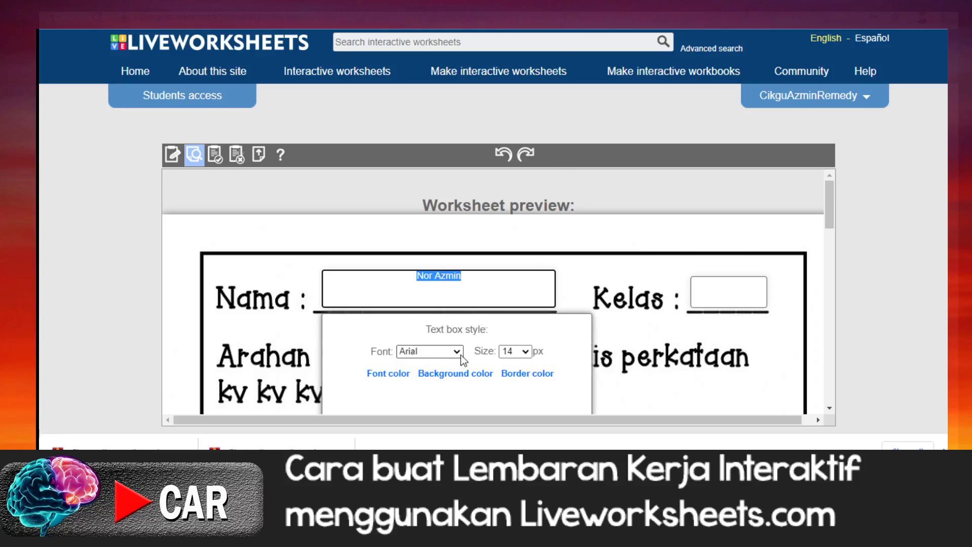
{"action": "left_click", "coordinate": [461, 354]}
{"action": "scroll", "coordinate": [459, 279], "scroll_direction": "down", "scroll_amount": 10}
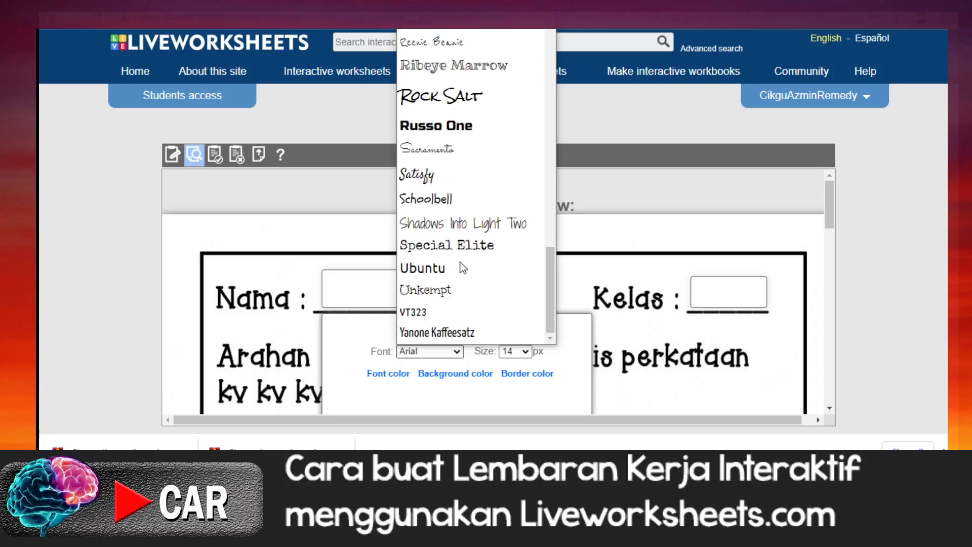
{"action": "scroll", "coordinate": [462, 267], "scroll_direction": "up", "scroll_amount": 10}
{"action": "scroll", "coordinate": [459, 261], "scroll_direction": "down", "scroll_amount": 5}
{"action": "left_click", "coordinate": [460, 251]}
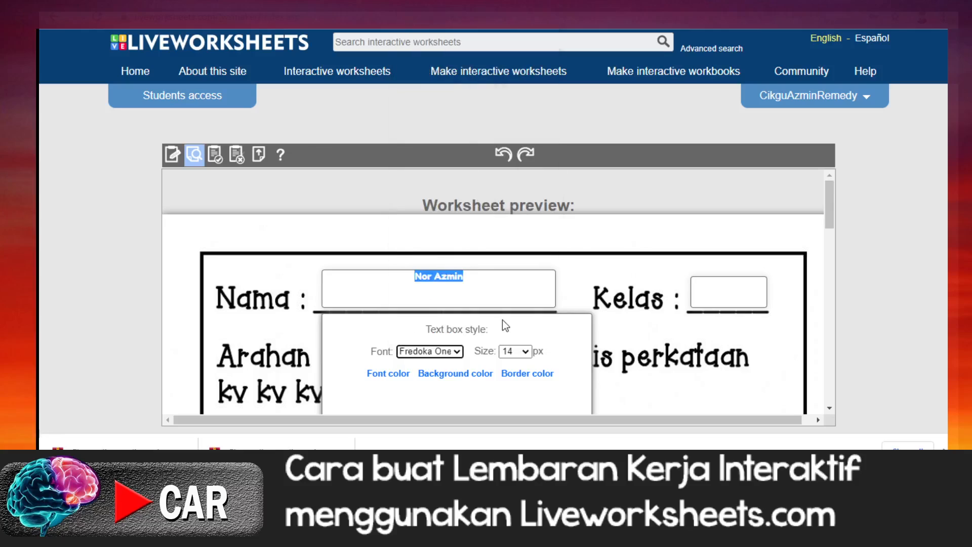
{"action": "left_click", "coordinate": [524, 354]}
{"action": "left_click", "coordinate": [518, 298]}
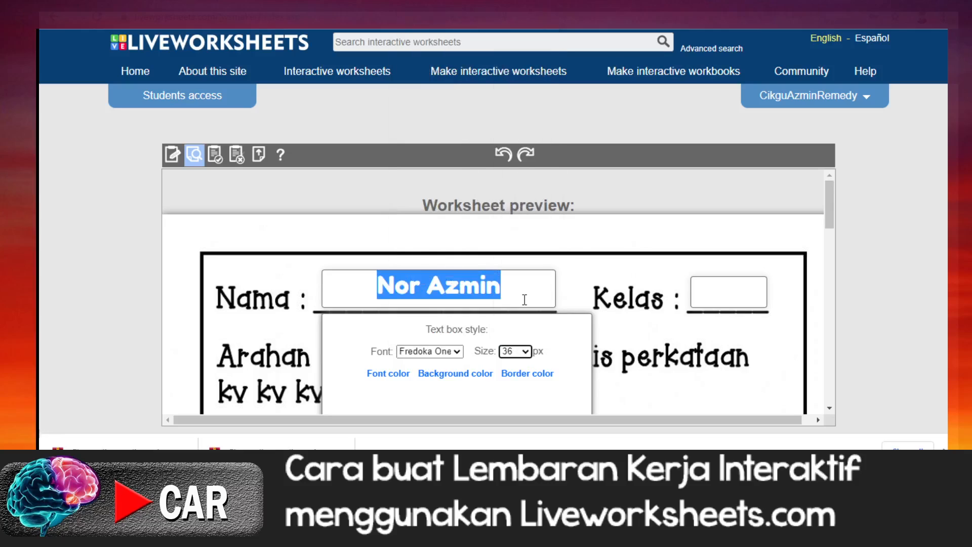
Step: Enter 2g as the class in the Kelas box of the preview
{"action": "left_click", "coordinate": [731, 291]}
{"action": "type", "text": "2g"}
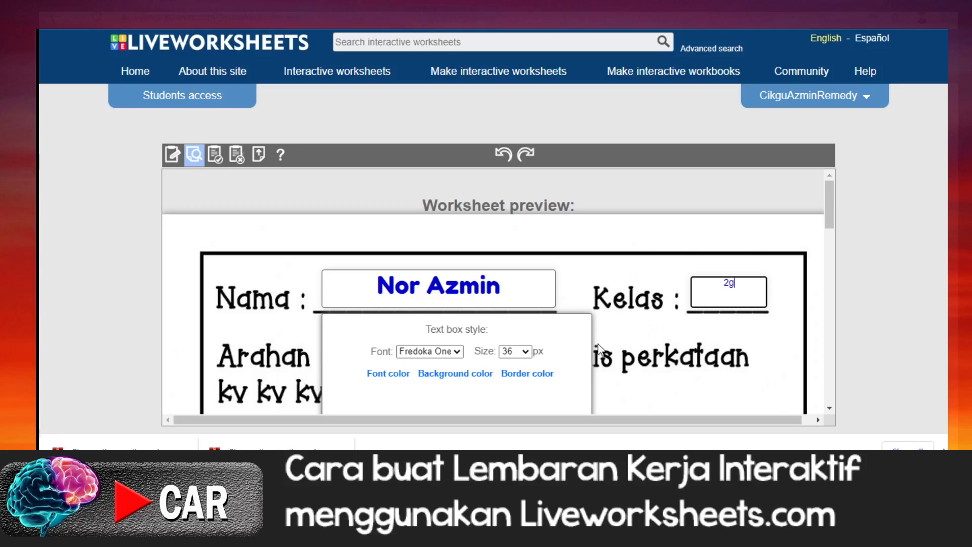
{"action": "scroll", "coordinate": [581, 336], "scroll_direction": "down", "scroll_amount": 3}
{"action": "scroll", "coordinate": [548, 347], "scroll_direction": "down", "scroll_amount": 3}
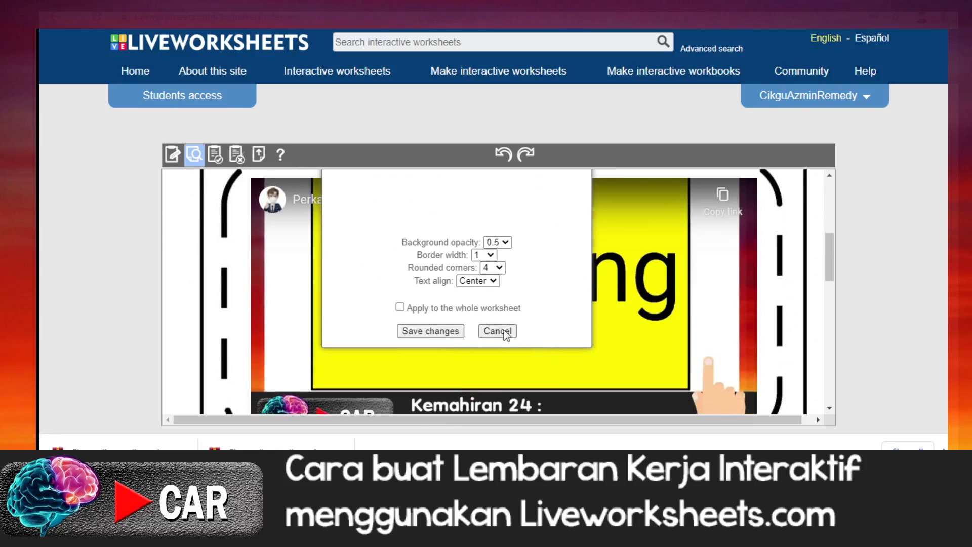
Step: Apply the text box style to the whole worksheet and change the class in the Kelas box to 2G
{"action": "left_click", "coordinate": [400, 307]}
{"action": "left_click", "coordinate": [430, 332]}
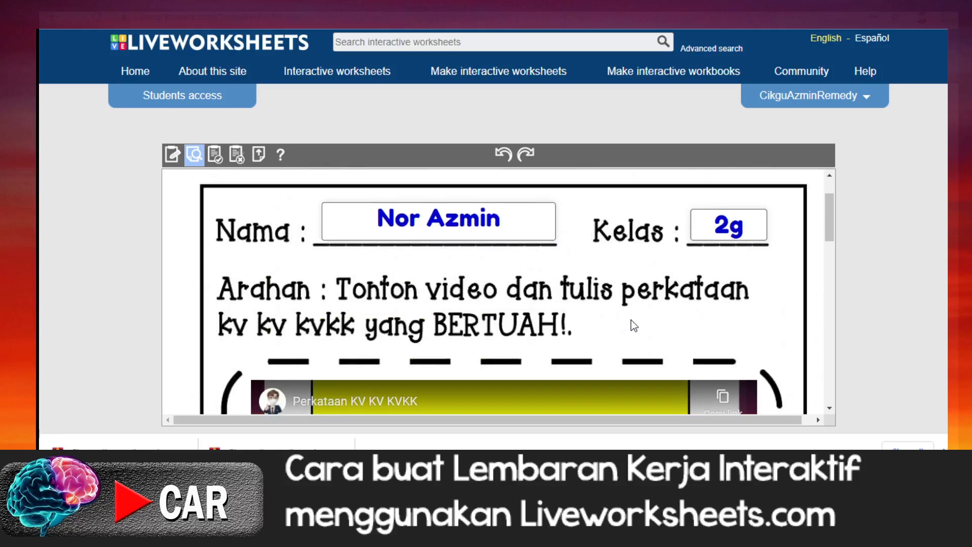
{"action": "left_click", "coordinate": [743, 290]}
{"action": "key", "text": "BackSpace"}
{"action": "type", "text": "G"}
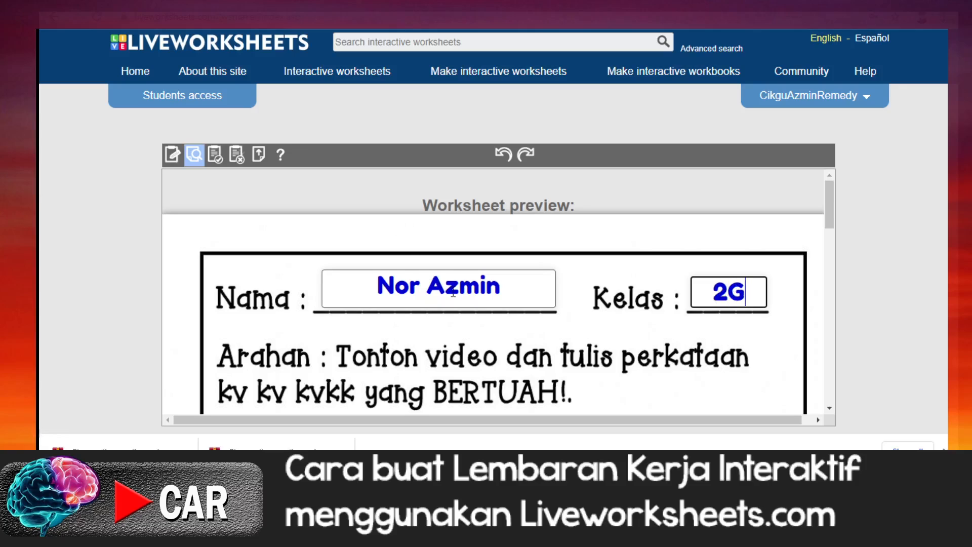
Step: Play the embedded Perkataan KV KV KVKK video in the preview and skip ahead to about 10:30
{"action": "scroll", "coordinate": [451, 294], "scroll_direction": "down", "scroll_amount": 3}
{"action": "scroll", "coordinate": [455, 297], "scroll_direction": "down", "scroll_amount": 2}
{"action": "scroll", "coordinate": [454, 297], "scroll_direction": "up", "scroll_amount": 2}
{"action": "scroll", "coordinate": [454, 298], "scroll_direction": "down", "scroll_amount": 3}
{"action": "scroll", "coordinate": [453, 297], "scroll_direction": "up", "scroll_amount": 2}
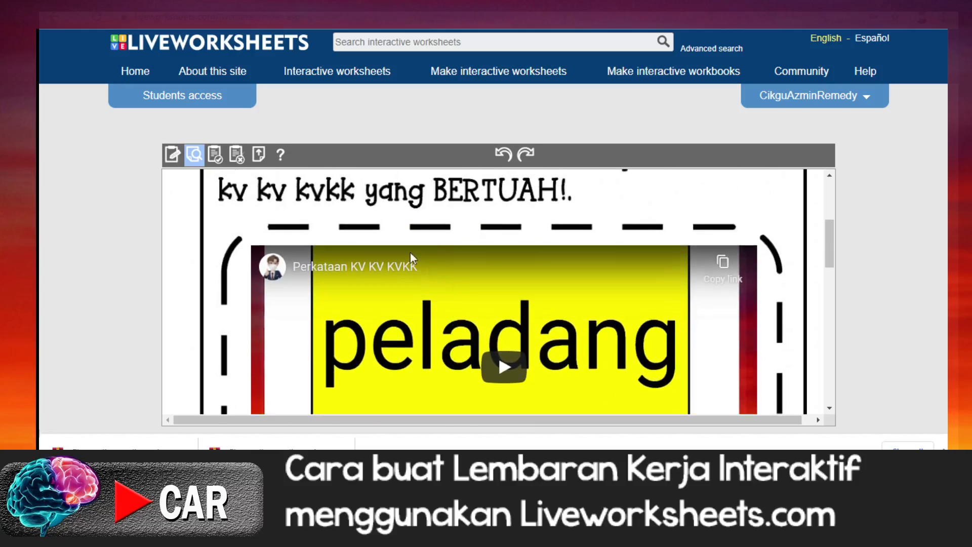
{"action": "scroll", "coordinate": [728, 269], "scroll_direction": "down", "scroll_amount": 5}
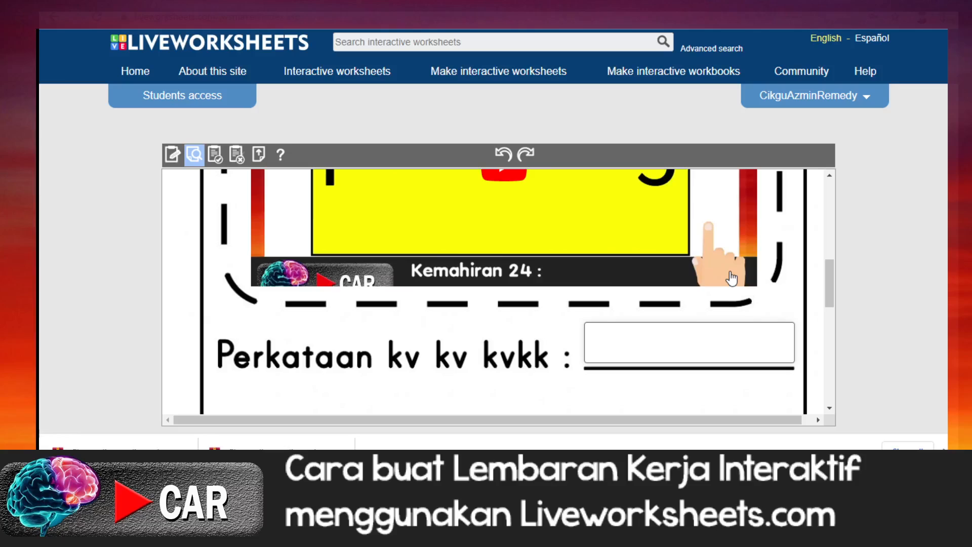
{"action": "left_click", "coordinate": [605, 280]}
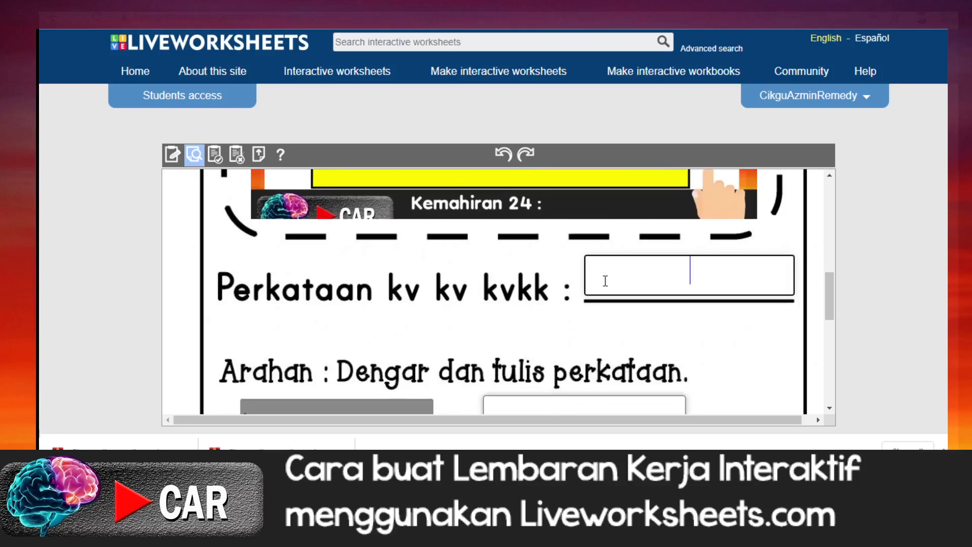
{"action": "scroll", "coordinate": [487, 243], "scroll_direction": "up", "scroll_amount": 4}
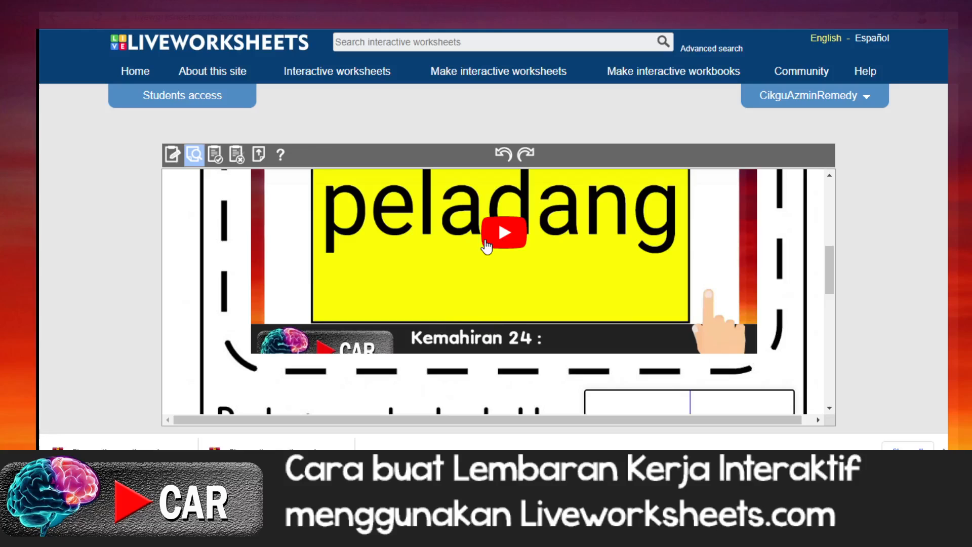
{"action": "left_click", "coordinate": [504, 235]}
{"action": "scroll", "coordinate": [490, 233], "scroll_direction": "up", "scroll_amount": 2}
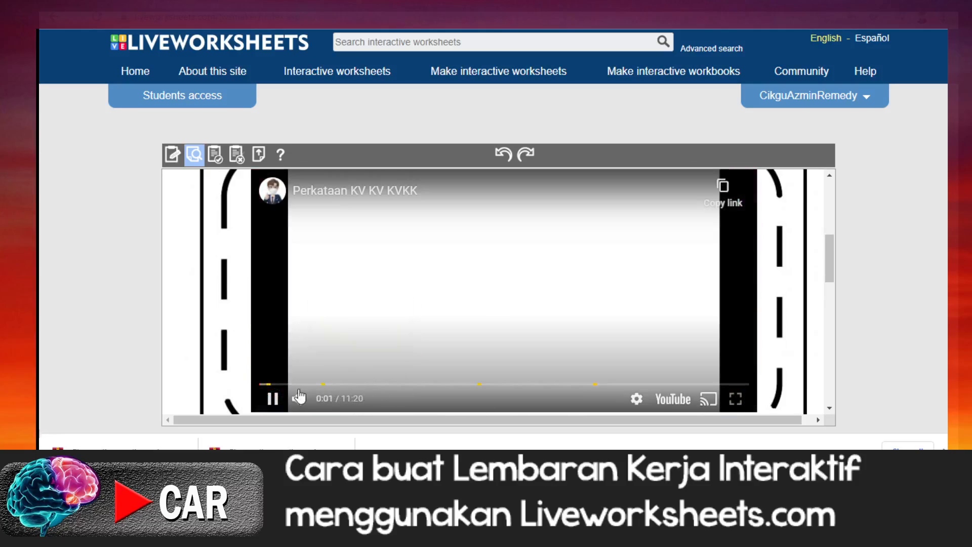
{"action": "left_click_drag", "start_coordinate": [272, 388], "coordinate": [714, 390]}
Step: Enter senapang as the answer to Perkataan kv kv kvkk and pause the video
{"action": "scroll", "coordinate": [484, 356], "scroll_direction": "down", "scroll_amount": 5}
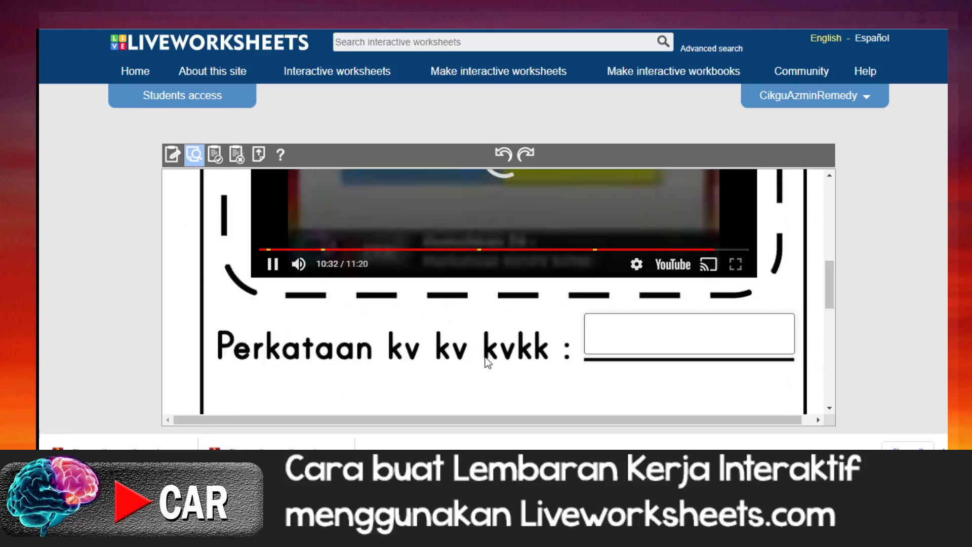
{"action": "left_click", "coordinate": [604, 271]}
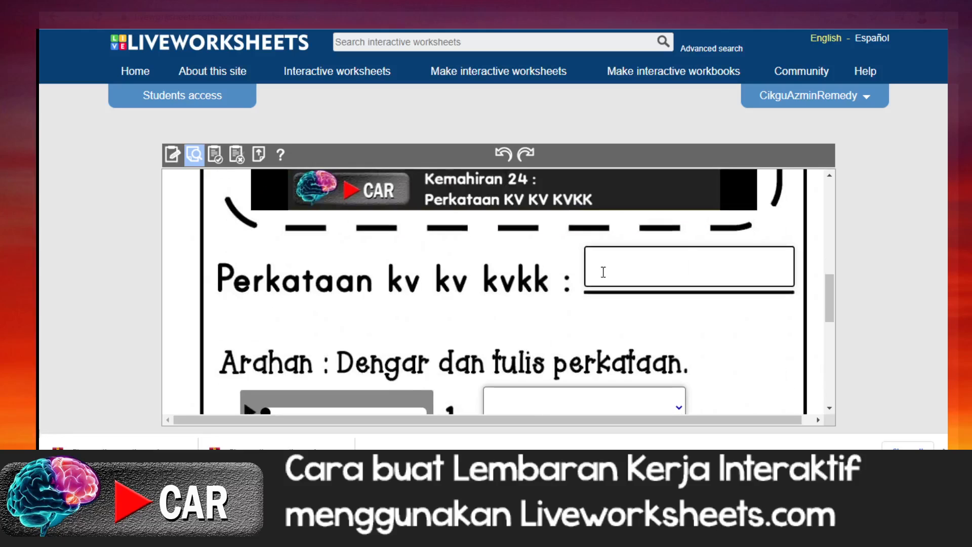
{"action": "type", "text": "pela"}
{"action": "key", "text": "BackSpace"}
{"action": "key", "text": "BackSpace"}
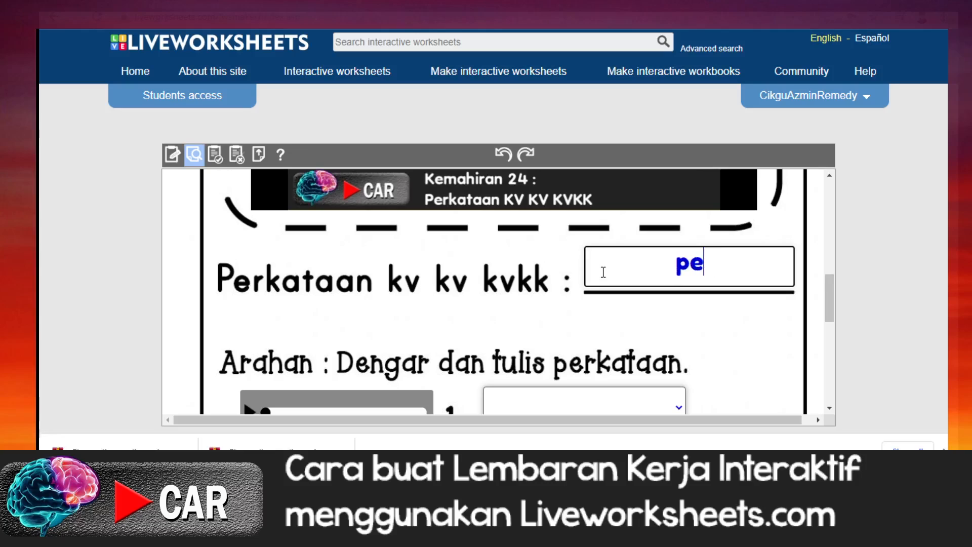
{"action": "key", "text": "BackSpace"}
{"action": "key", "text": "BackSpace"}
{"action": "type", "text": "senapang"}
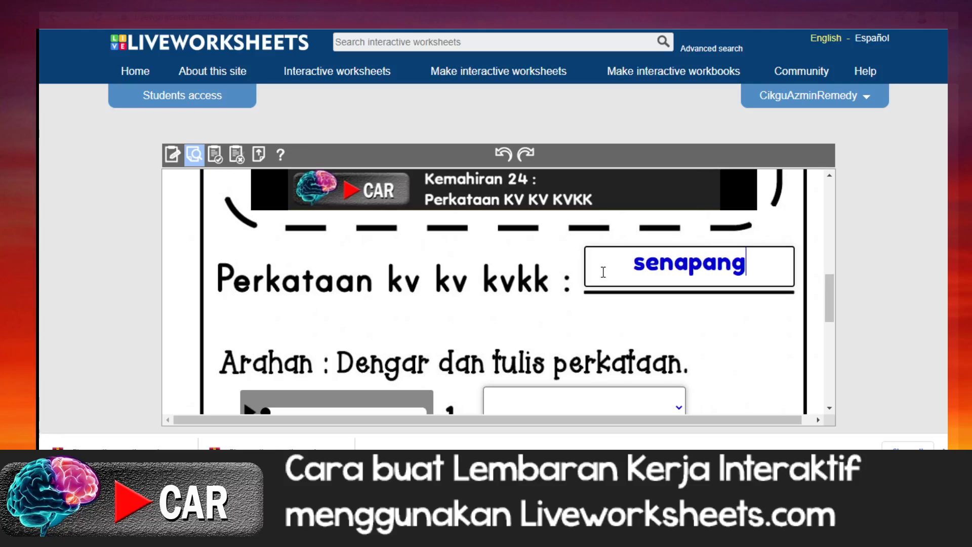
{"action": "scroll", "coordinate": [540, 275], "scroll_direction": "up", "scroll_amount": 5}
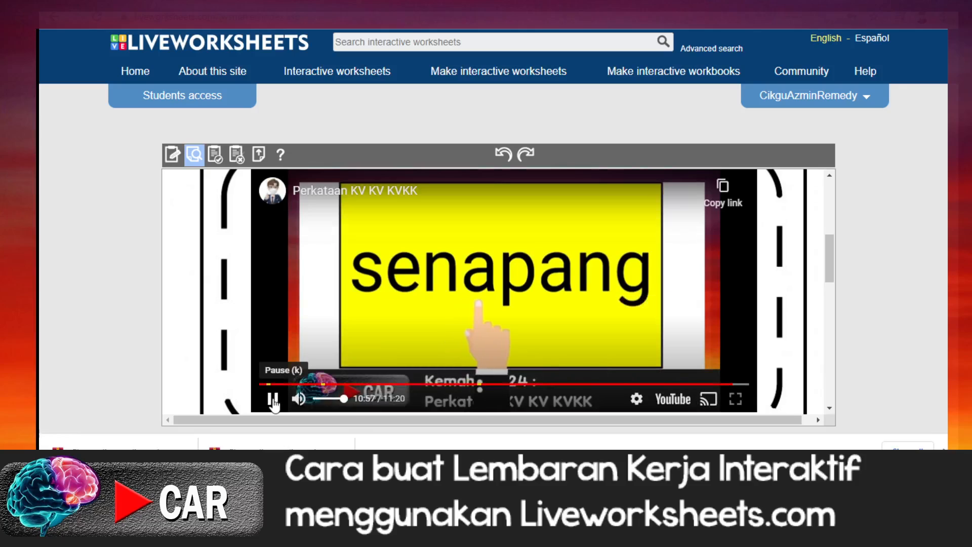
{"action": "left_click", "coordinate": [274, 404]}
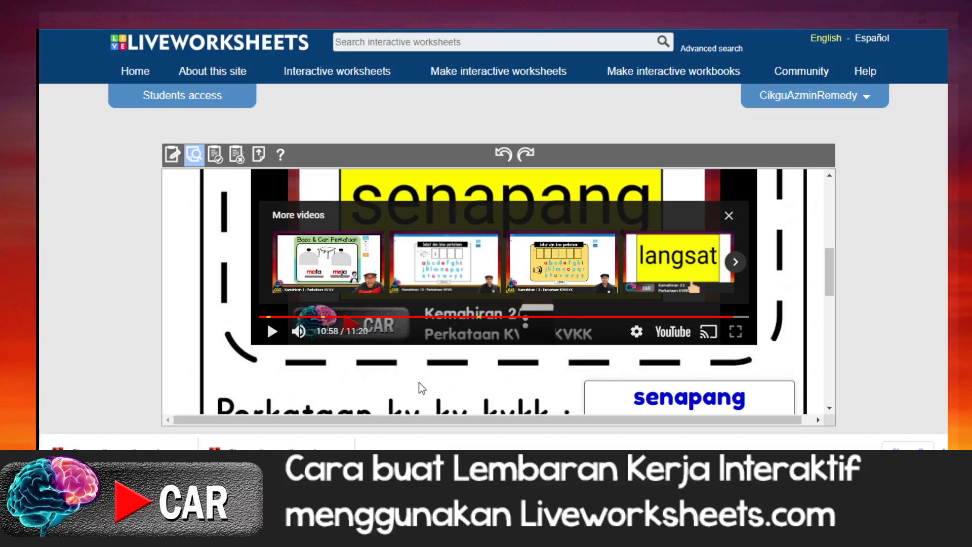
Step: Listen to the audio clip of item 1 and choose belalang as its answer
{"action": "scroll", "coordinate": [603, 418], "scroll_direction": "down", "scroll_amount": 1}
{"action": "scroll", "coordinate": [651, 406], "scroll_direction": "down", "scroll_amount": 1}
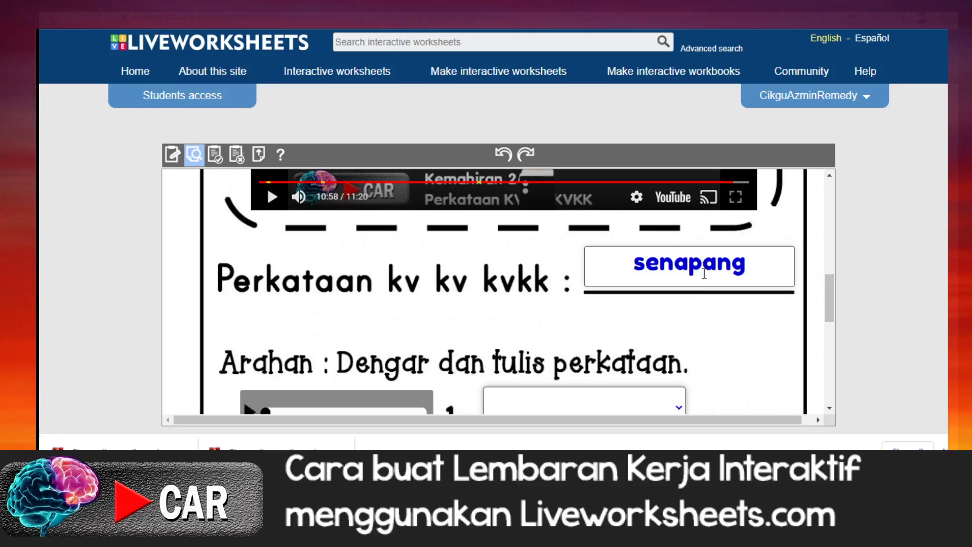
{"action": "scroll", "coordinate": [509, 377], "scroll_direction": "down", "scroll_amount": 1}
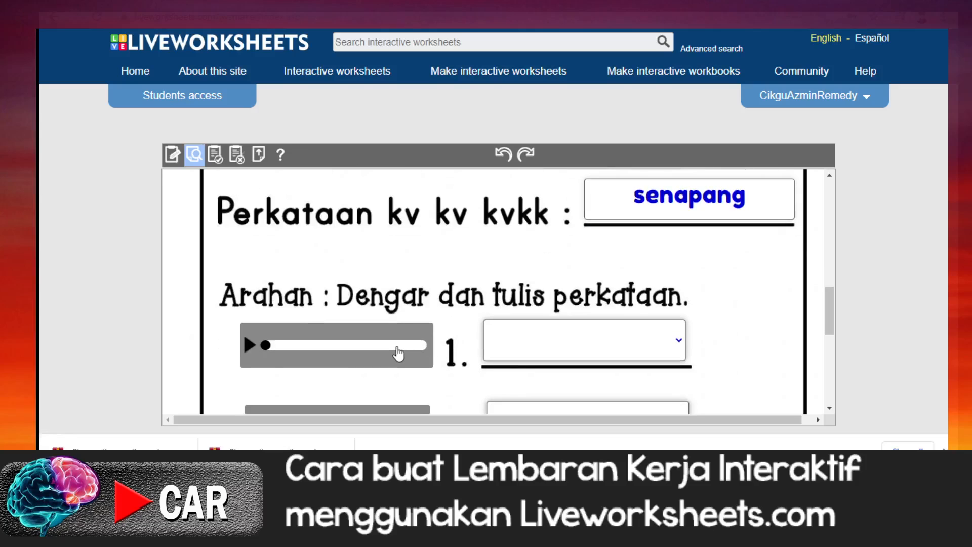
{"action": "scroll", "coordinate": [398, 352], "scroll_direction": "down", "scroll_amount": 1}
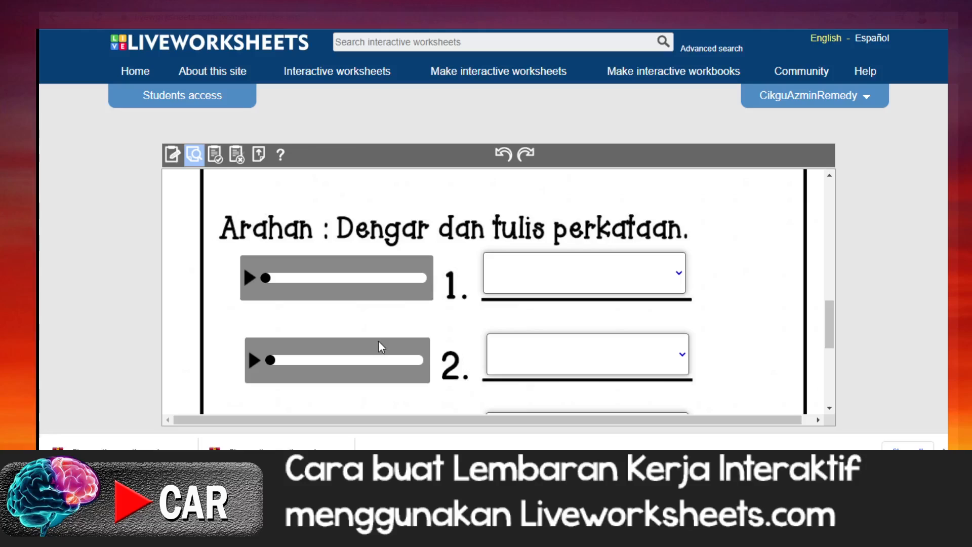
{"action": "left_click", "coordinate": [248, 279]}
{"action": "left_click", "coordinate": [679, 276]}
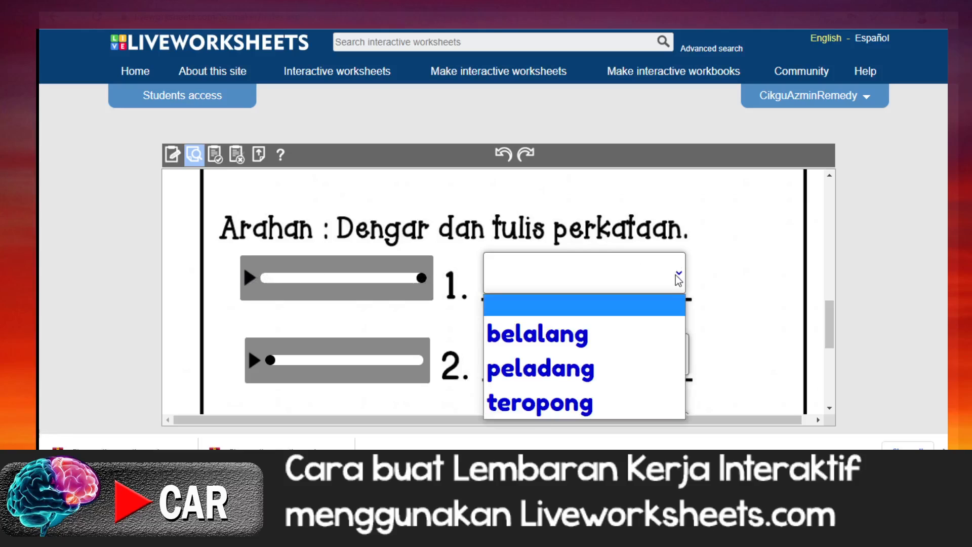
{"action": "left_click", "coordinate": [637, 345]}
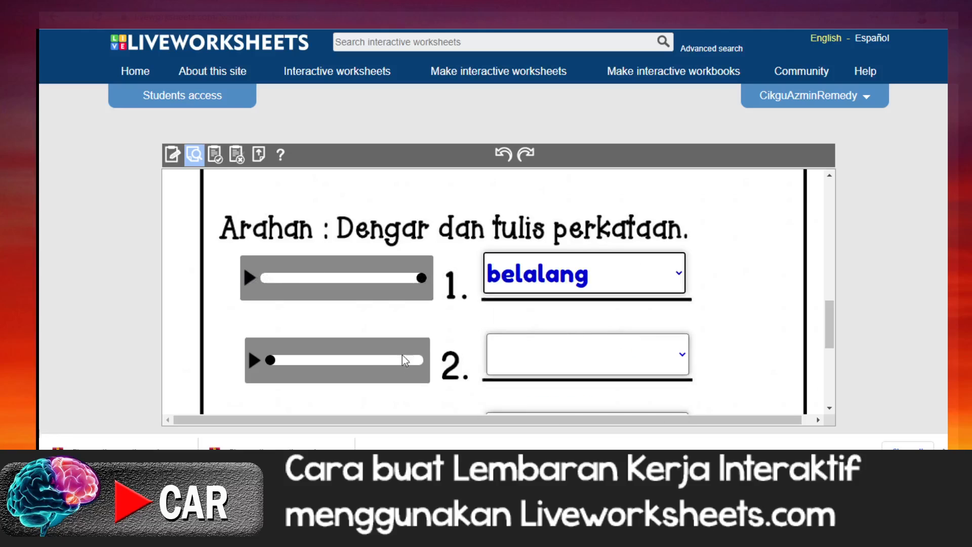
Step: Listen to the audio clip of item 2 and choose peladang as its answer
{"action": "left_click", "coordinate": [254, 362]}
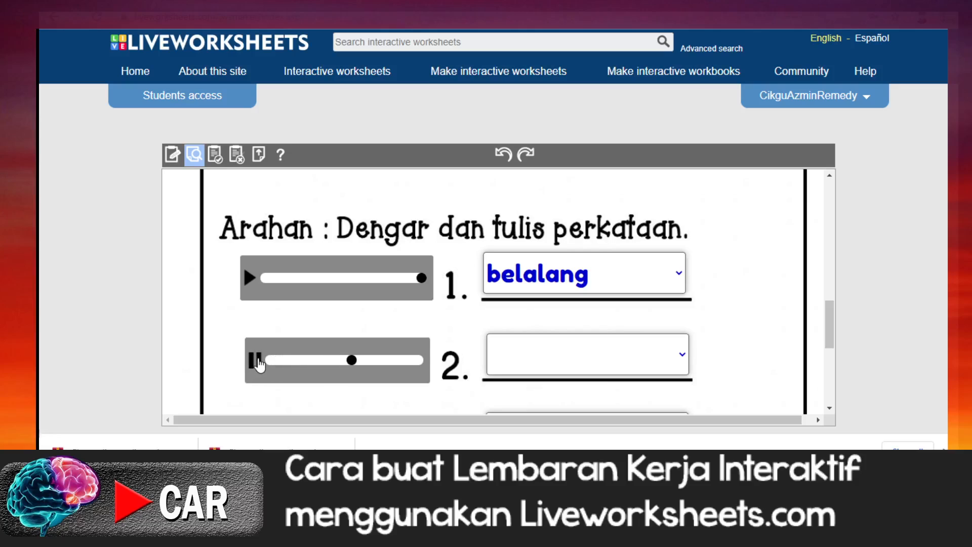
{"action": "left_click", "coordinate": [679, 356]}
{"action": "left_click", "coordinate": [600, 296]}
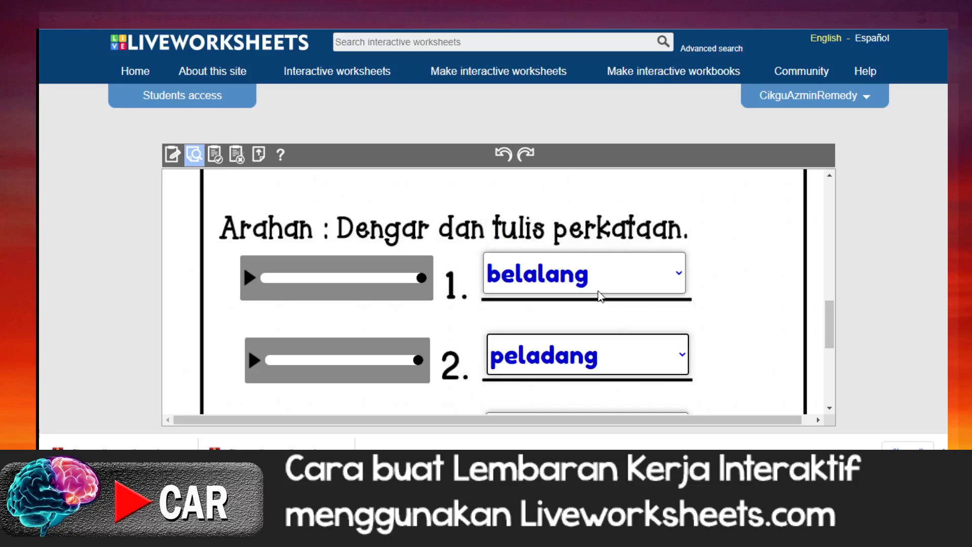
Step: Listen to the audio clip of item 3 and choose teropong as its answer
{"action": "scroll", "coordinate": [576, 323], "scroll_direction": "down", "scroll_amount": 3}
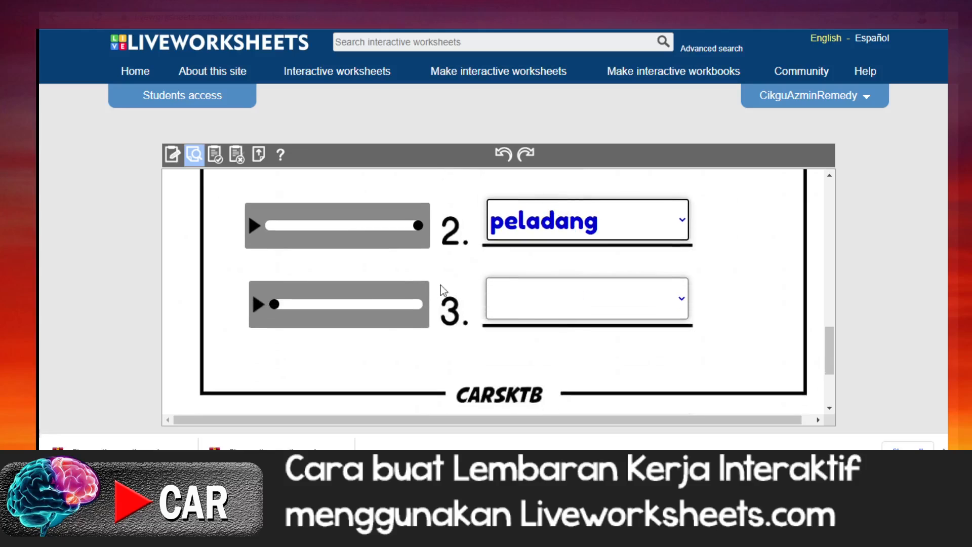
{"action": "left_click", "coordinate": [259, 305]}
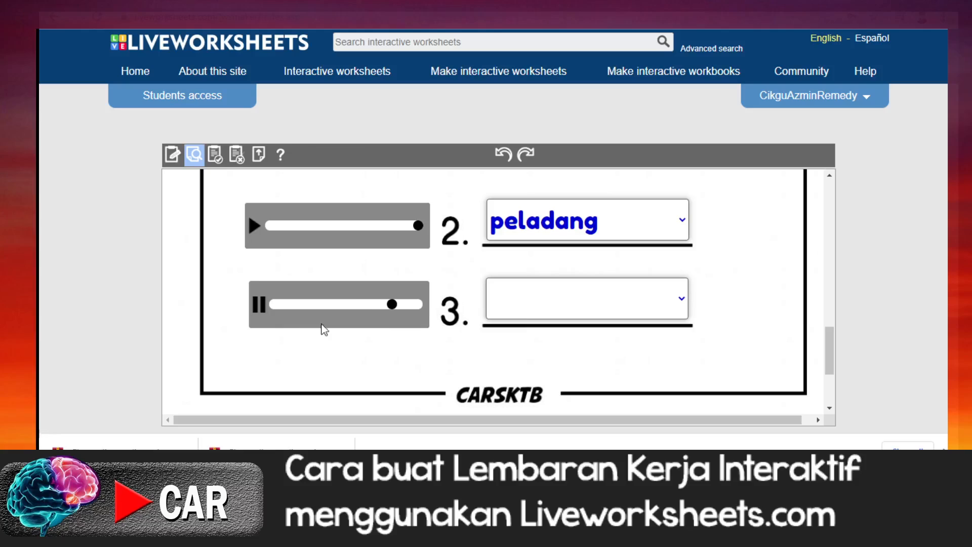
{"action": "left_click", "coordinate": [680, 298]}
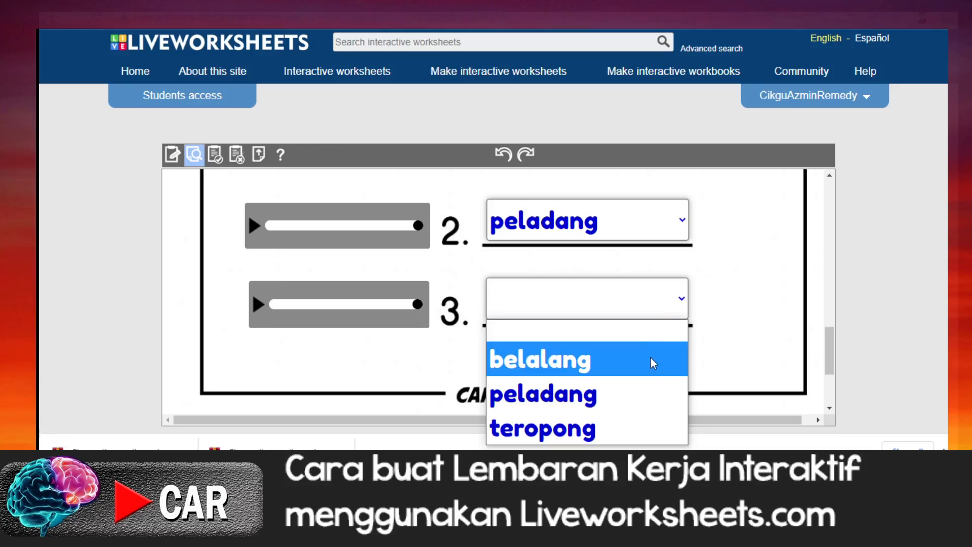
{"action": "left_click", "coordinate": [619, 425]}
Step: Look over the filled-in answers and finish the preview worksheet so that it gets marked
{"action": "scroll", "coordinate": [710, 328], "scroll_direction": "down", "scroll_amount": 2}
{"action": "scroll", "coordinate": [709, 327], "scroll_direction": "up", "scroll_amount": 10}
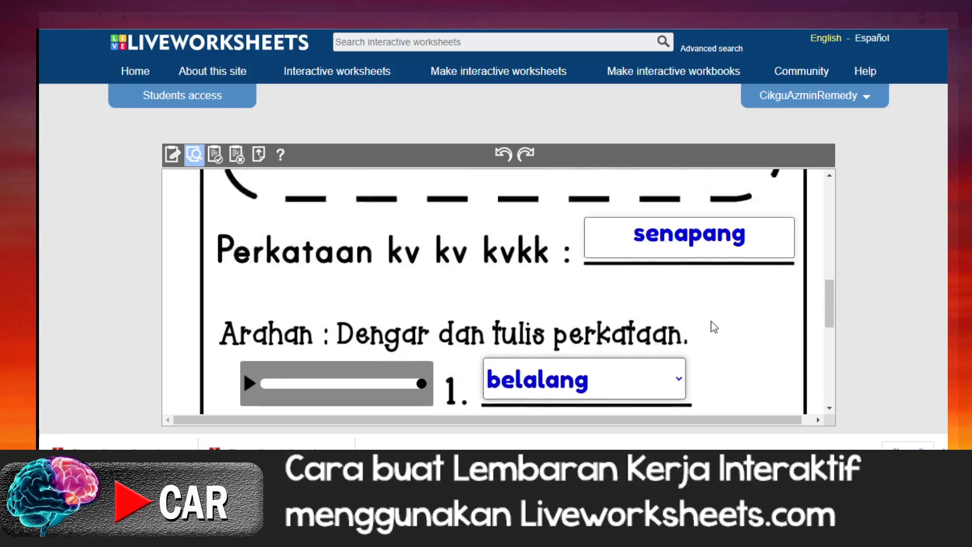
{"action": "scroll", "coordinate": [712, 327], "scroll_direction": "down", "scroll_amount": 10}
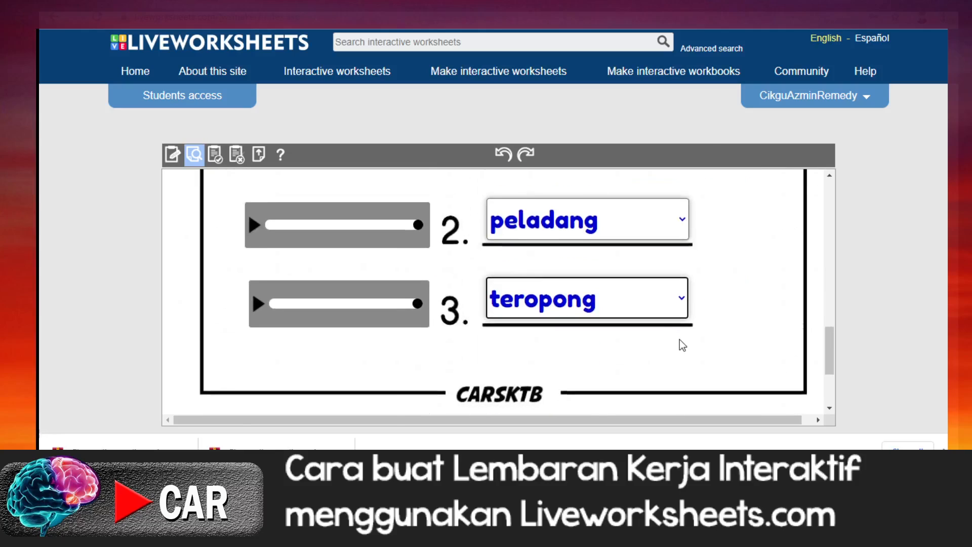
{"action": "left_click", "coordinate": [511, 404]}
Step: Review the score and the marking of the video answer and the three listening answers
{"action": "scroll", "coordinate": [509, 385], "scroll_direction": "up", "scroll_amount": 10}
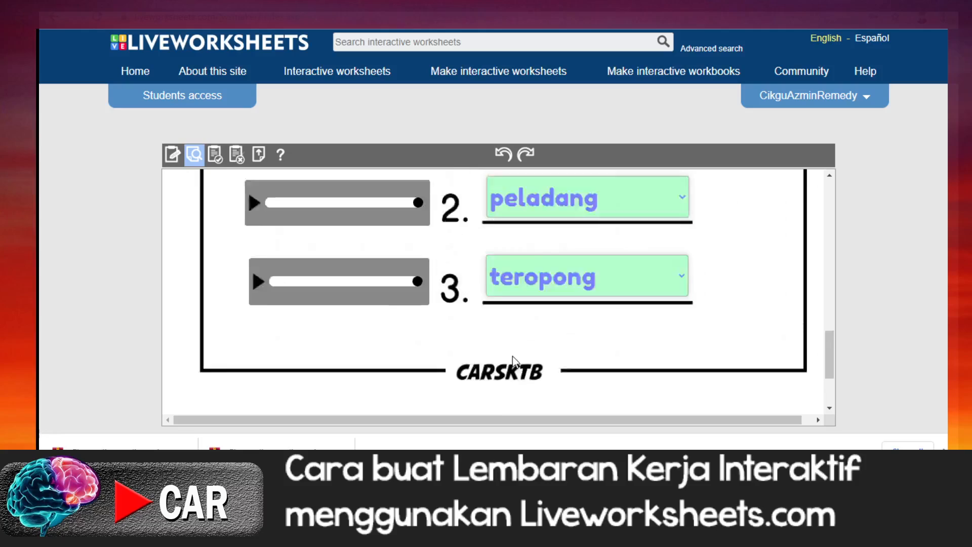
{"action": "scroll", "coordinate": [513, 356], "scroll_direction": "up", "scroll_amount": 5}
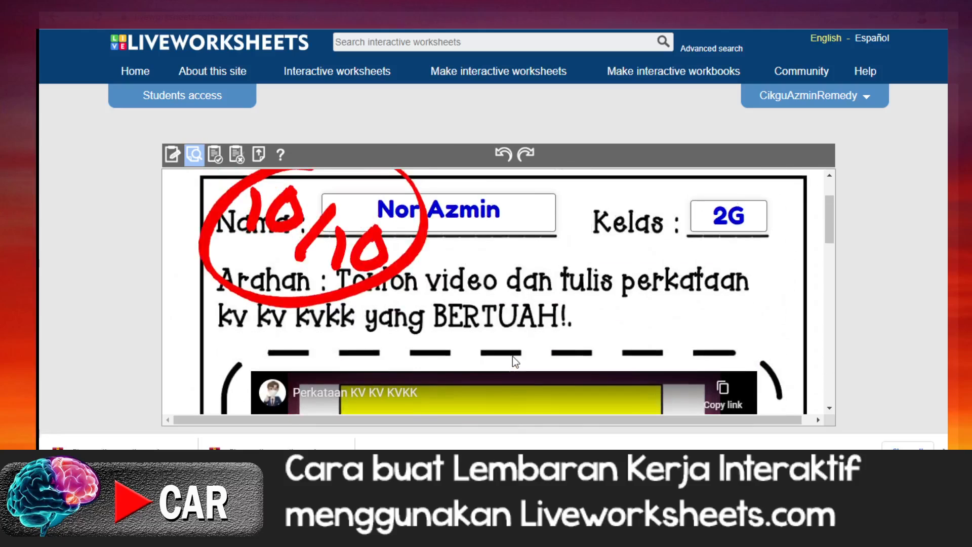
{"action": "scroll", "coordinate": [514, 357], "scroll_direction": "down", "scroll_amount": 3}
{"action": "scroll", "coordinate": [514, 356], "scroll_direction": "up", "scroll_amount": 1}
{"action": "scroll", "coordinate": [515, 357], "scroll_direction": "down", "scroll_amount": 3}
{"action": "scroll", "coordinate": [514, 352], "scroll_direction": "down", "scroll_amount": 5}
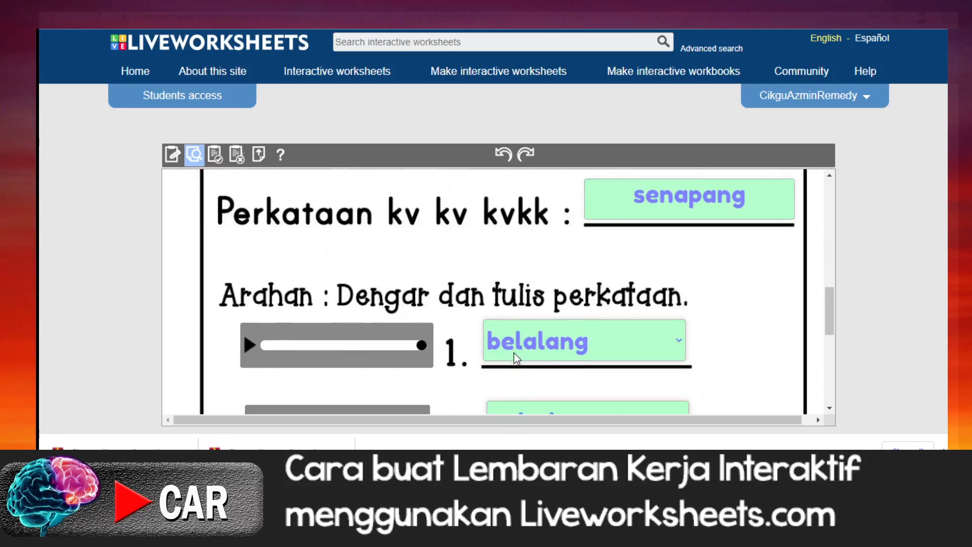
{"action": "scroll", "coordinate": [515, 353], "scroll_direction": "down", "scroll_amount": 2}
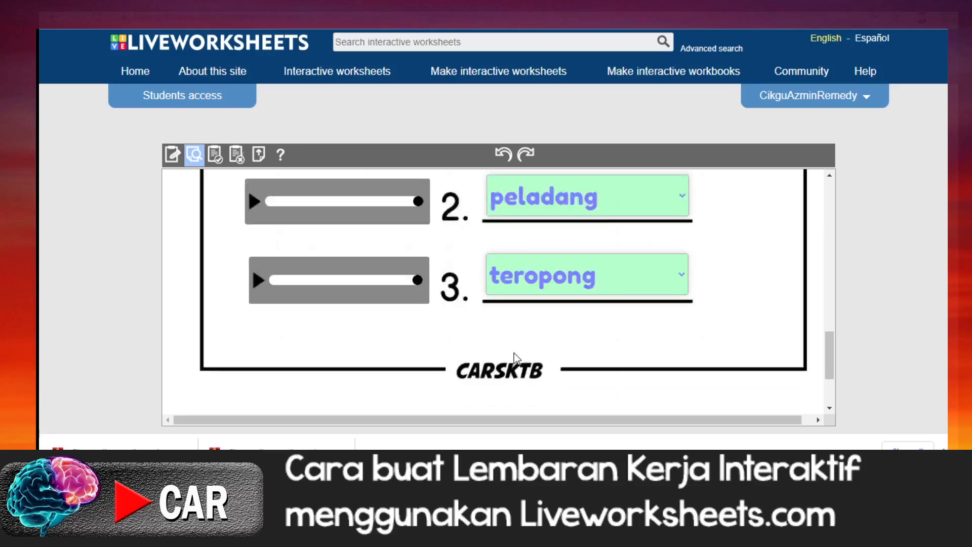
{"action": "scroll", "coordinate": [514, 353], "scroll_direction": "up", "scroll_amount": 4}
{"action": "scroll", "coordinate": [514, 354], "scroll_direction": "up", "scroll_amount": 6}
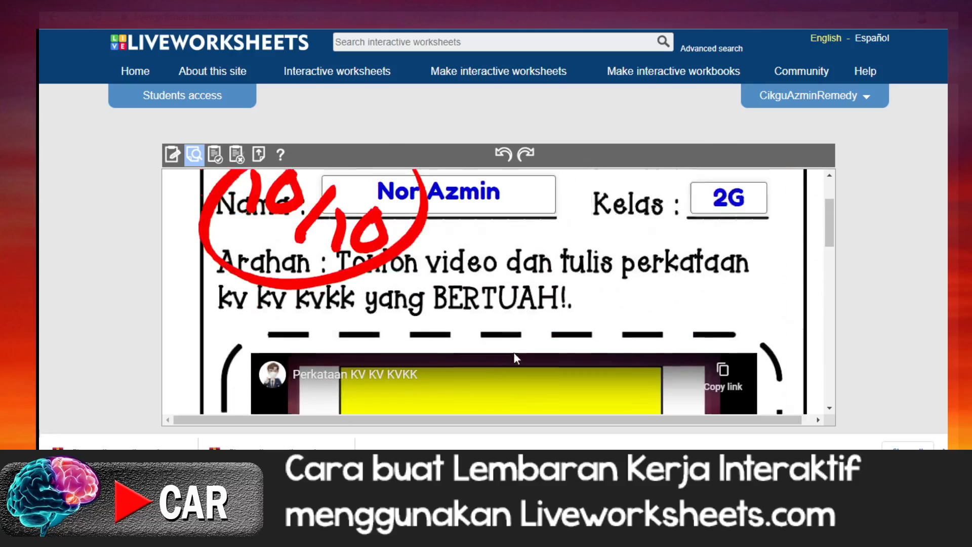
{"action": "scroll", "coordinate": [518, 353], "scroll_direction": "down", "scroll_amount": 3}
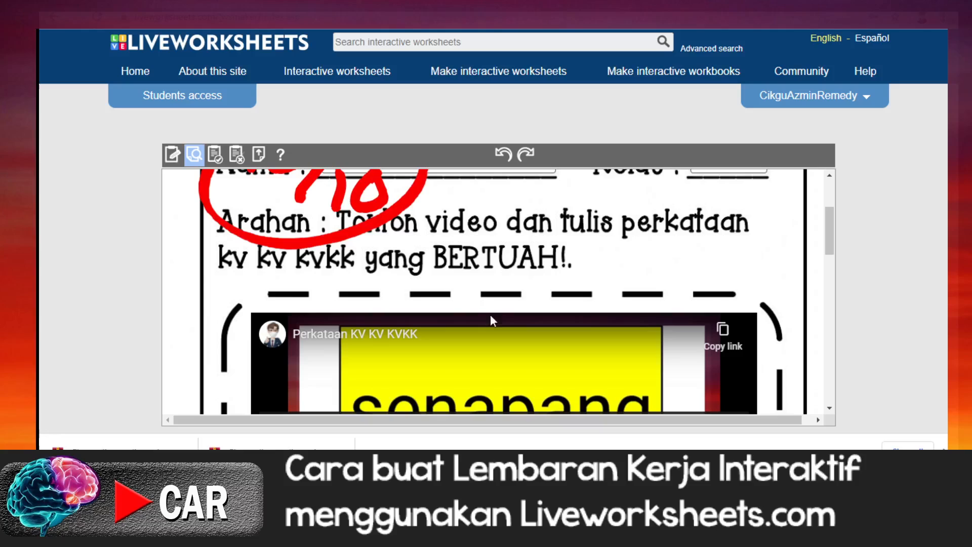
{"action": "scroll", "coordinate": [375, 264], "scroll_direction": "up", "scroll_amount": 3}
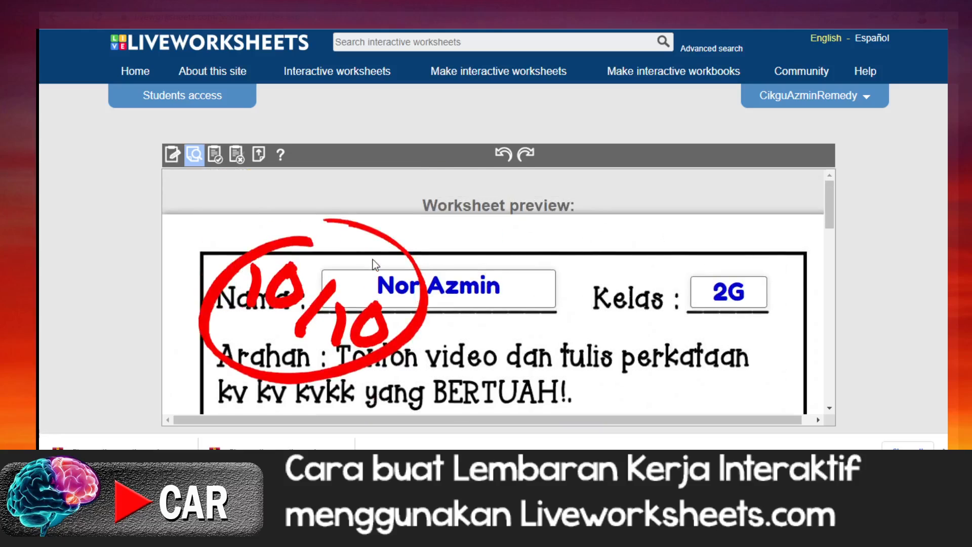
Step: Start saving the finished worksheet and choose to keep it private instead of sharing it with other teachers
{"action": "left_click", "coordinate": [216, 161]}
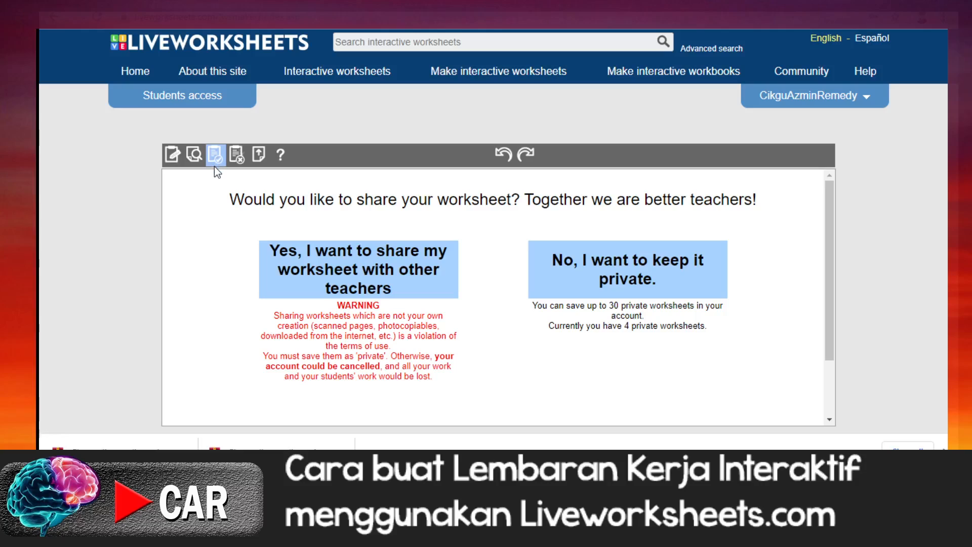
{"action": "left_click", "coordinate": [631, 279]}
{"action": "scroll", "coordinate": [557, 289], "scroll_direction": "down", "scroll_amount": 2}
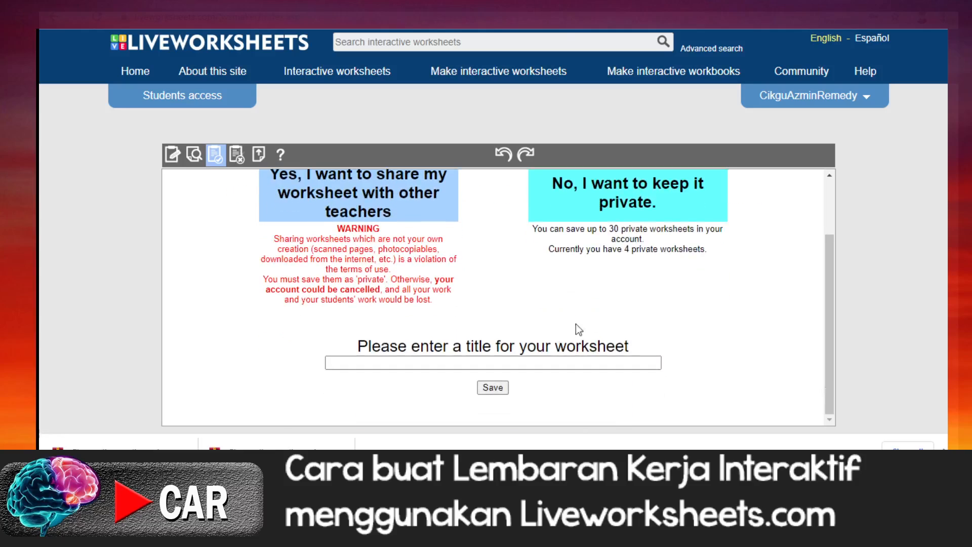
Step: Title the worksheet "Tonton, Dengar & Tulis : Perkataan KVK" and save it to the account
{"action": "left_click", "coordinate": [508, 362]}
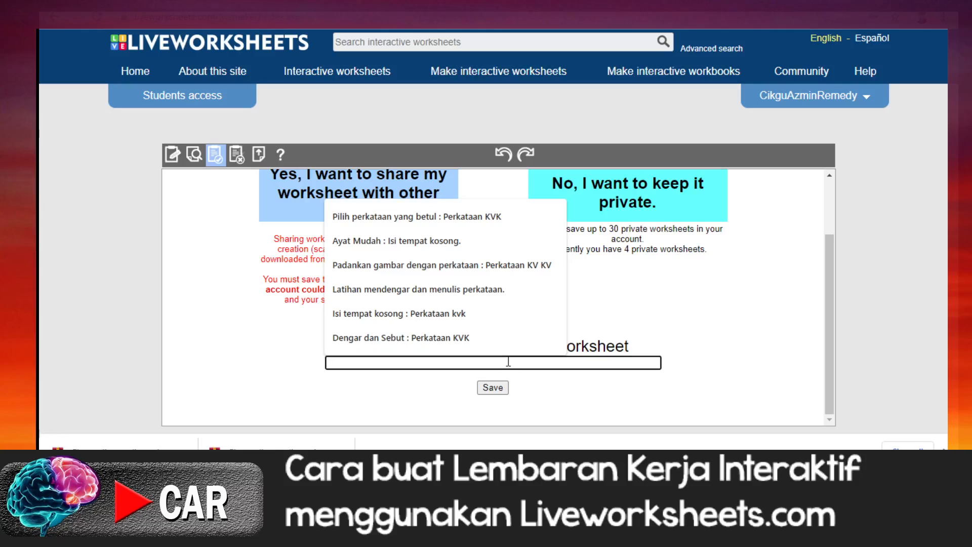
{"action": "type", "text": "Tonton"}
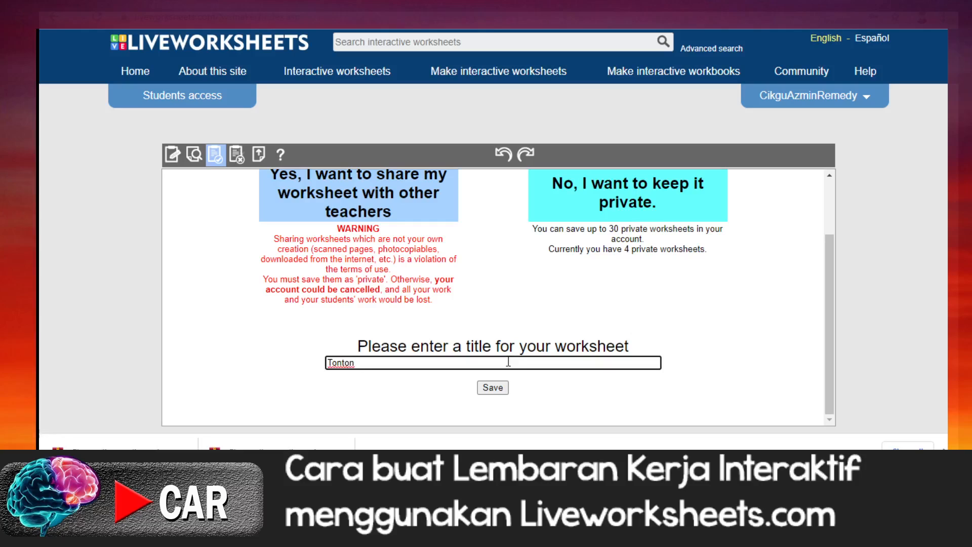
{"action": "type", "text": ", Dengar & Tulis : Perkataa"}
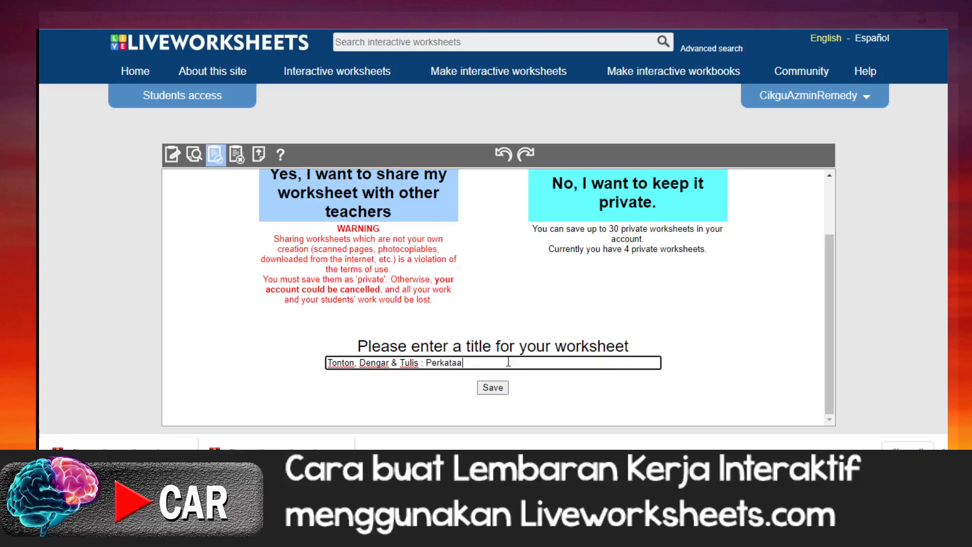
{"action": "type", "text": "n KVK"}
{"action": "left_click", "coordinate": [500, 388]}
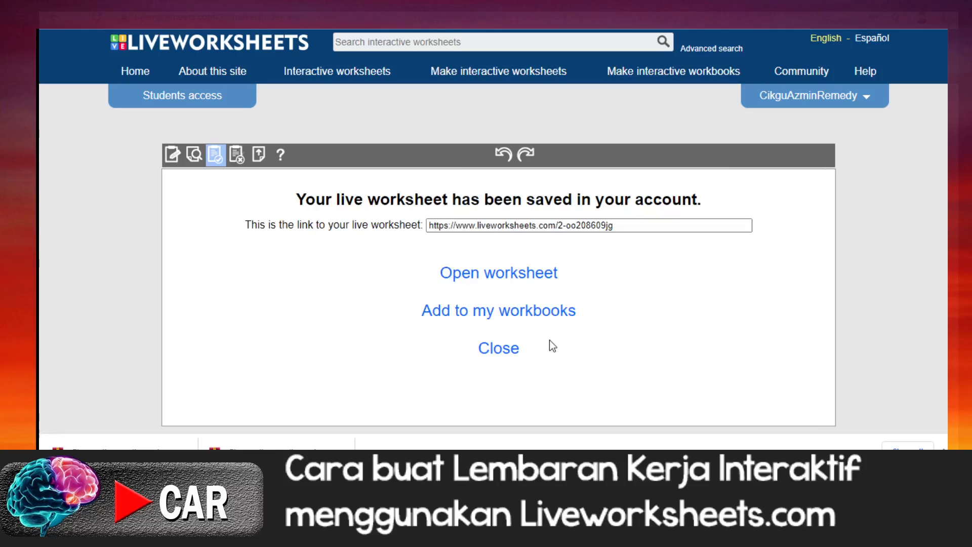
Step: Close the saved worksheet and look over the account's list of private worksheets
{"action": "left_click", "coordinate": [506, 353]}
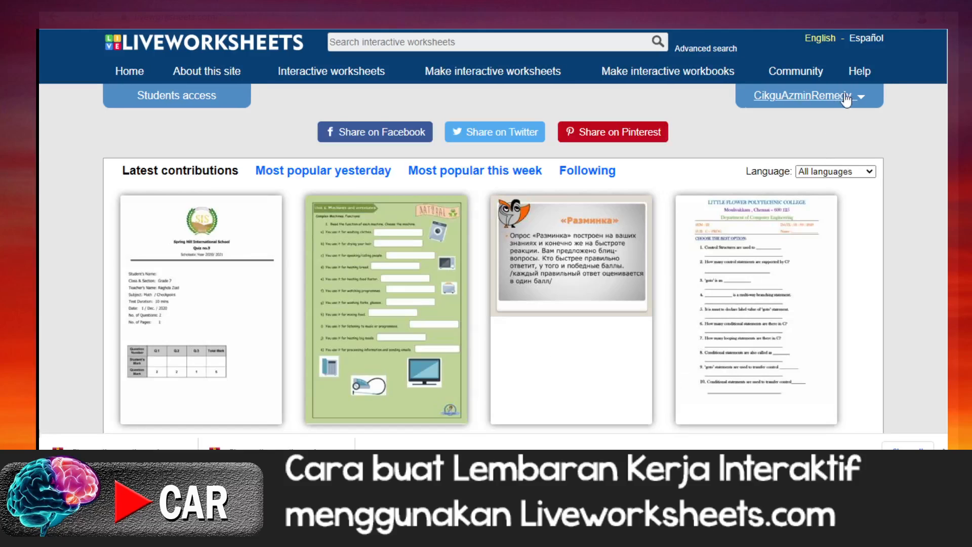
{"action": "left_click", "coordinate": [841, 98]}
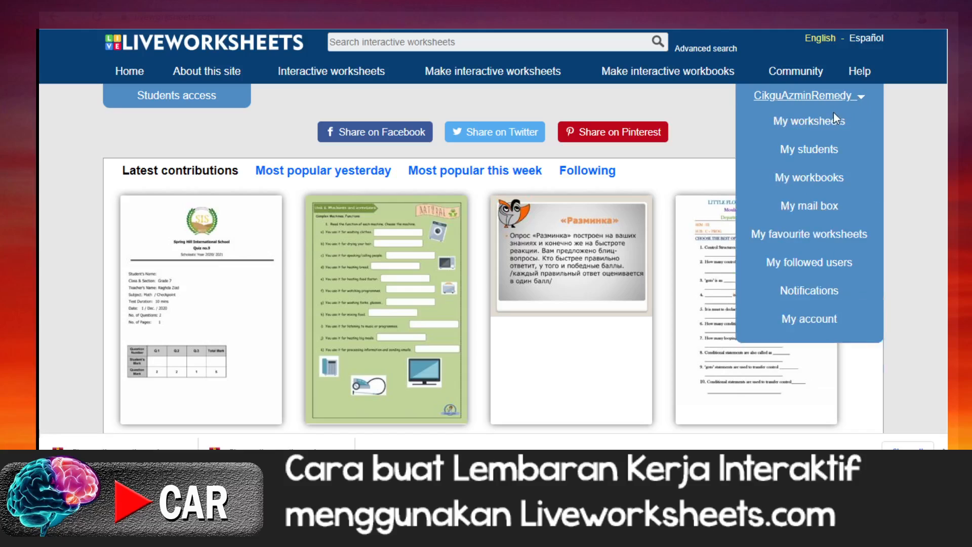
{"action": "left_click", "coordinate": [808, 122]}
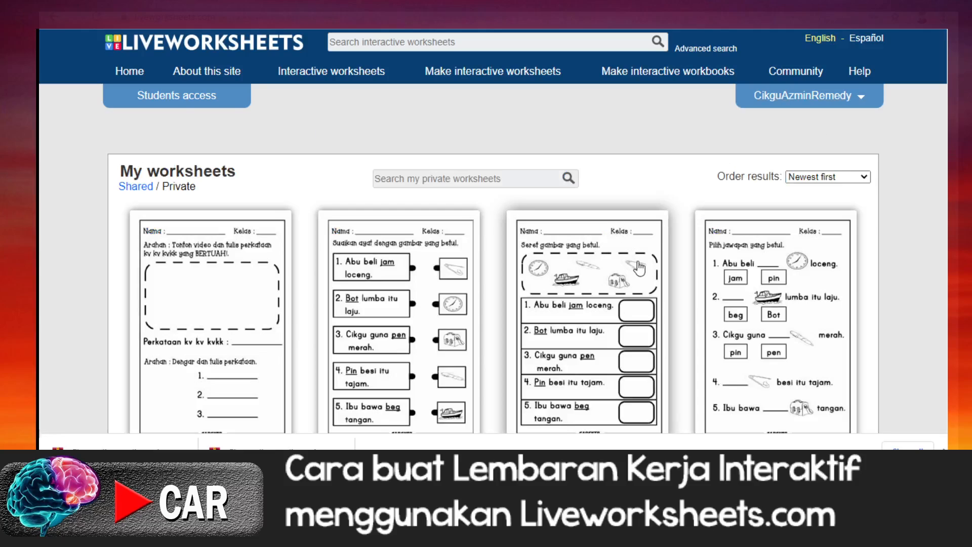
{"action": "scroll", "coordinate": [641, 270], "scroll_direction": "down", "scroll_amount": 2}
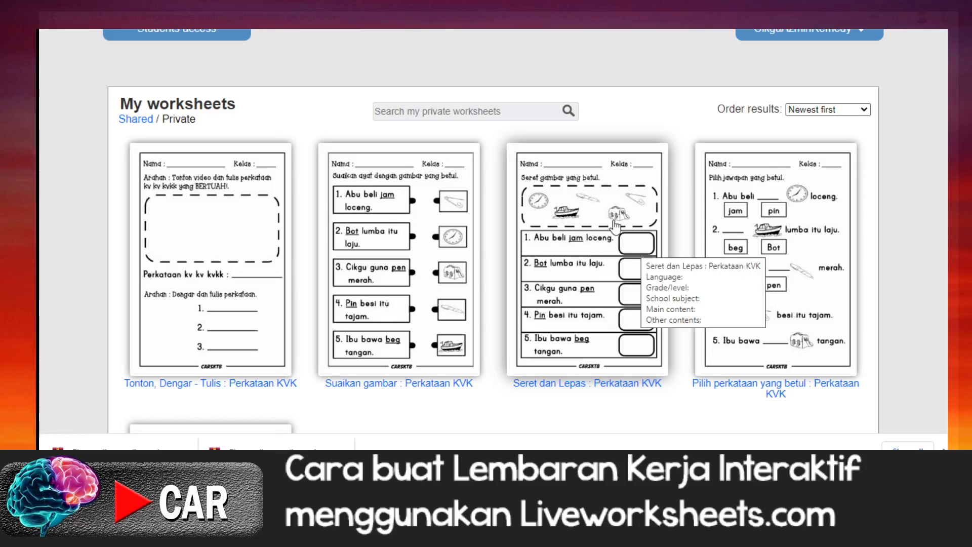
{"action": "scroll", "coordinate": [771, 190], "scroll_direction": "up", "scroll_amount": 2}
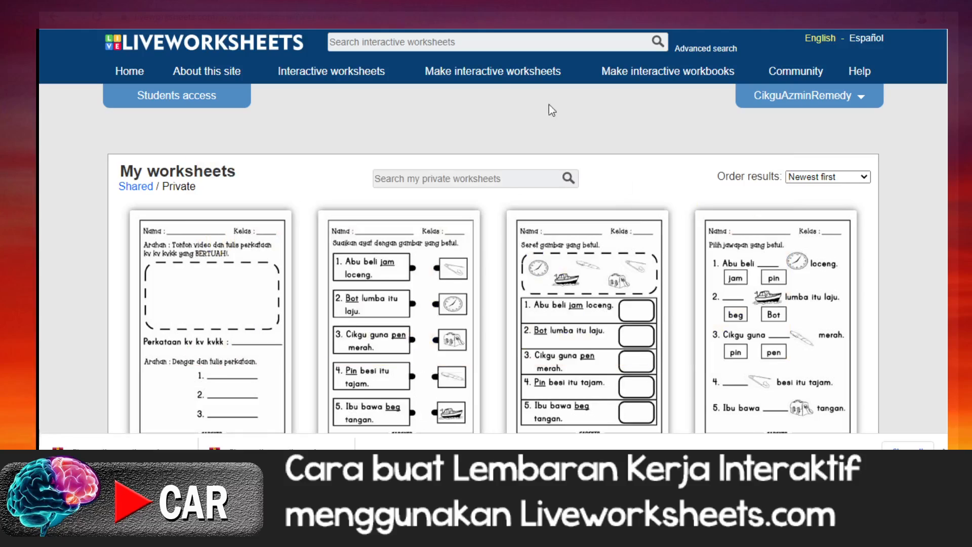
Step: Start making a new interactive worksheet from the upload page
{"action": "left_click", "coordinate": [508, 78]}
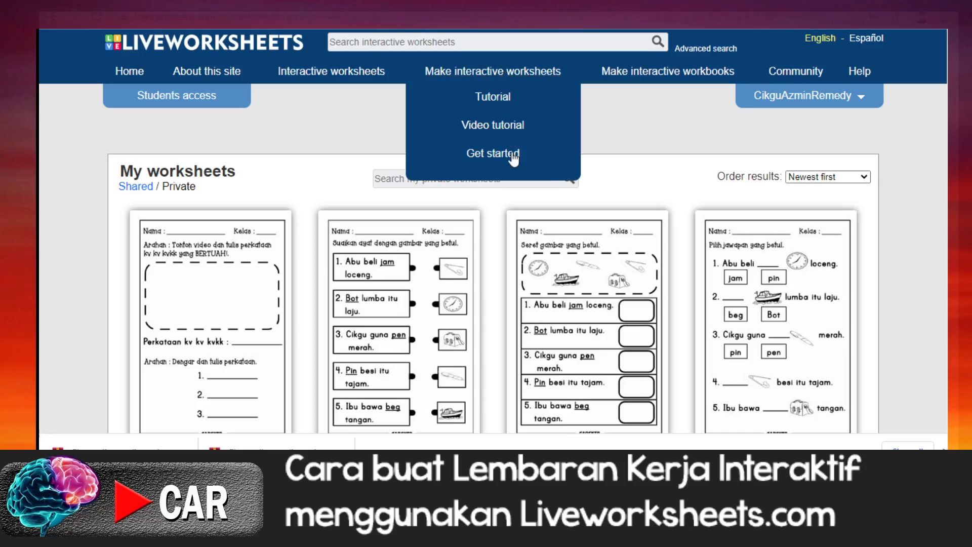
{"action": "left_click", "coordinate": [510, 157]}
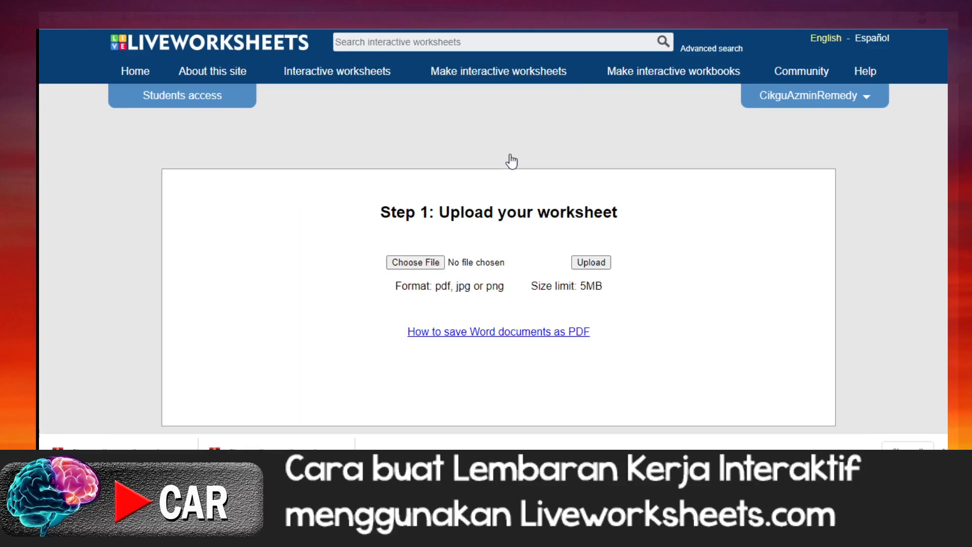
{"action": "left_click", "coordinate": [421, 266]}
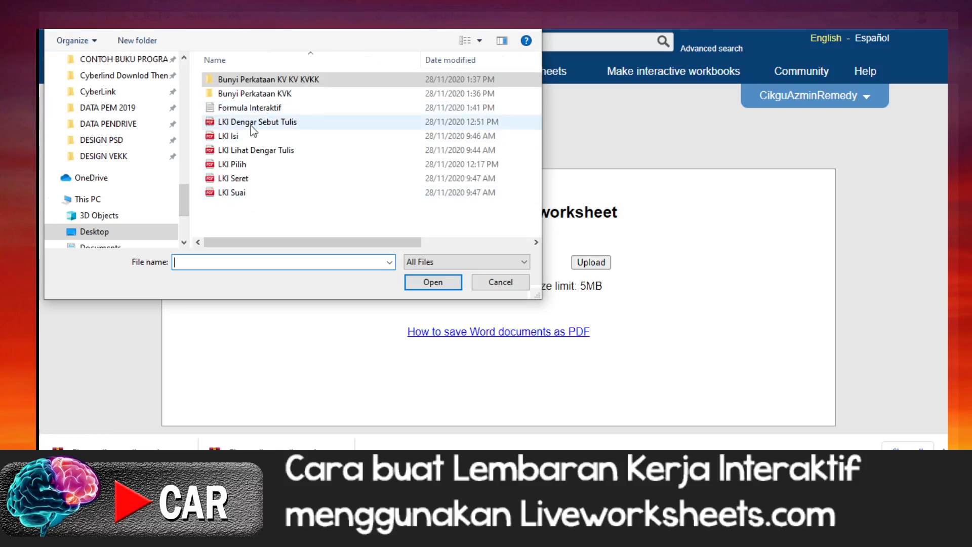
{"action": "left_click", "coordinate": [245, 150]}
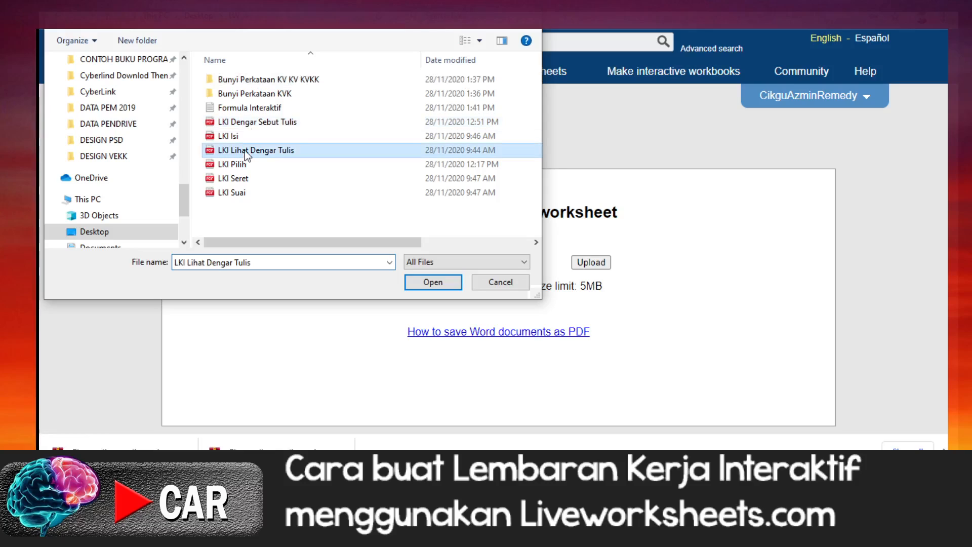
{"action": "left_click", "coordinate": [433, 283]}
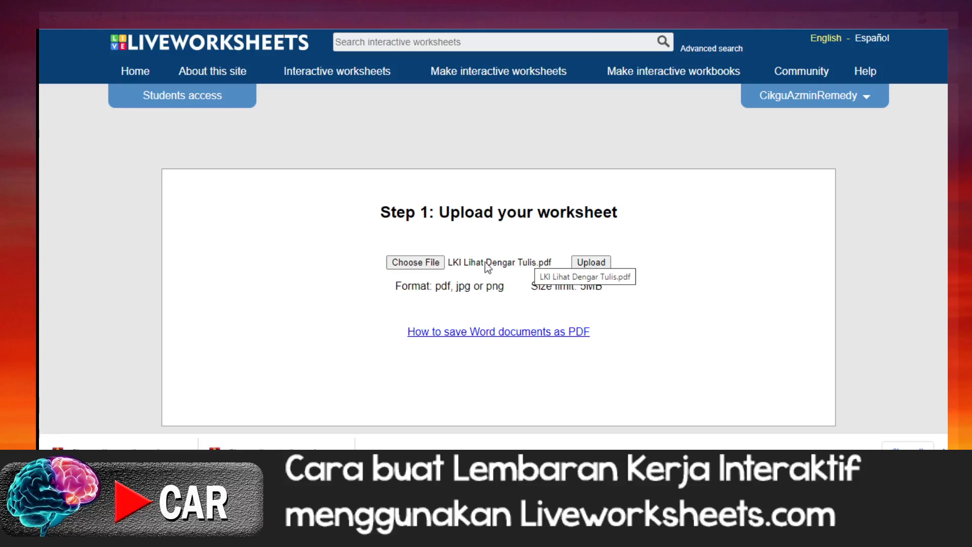
Step: Upload the PDF file LKI Dengar Sebut Tulis as the new worksheet and look through its items
{"action": "left_click", "coordinate": [427, 263]}
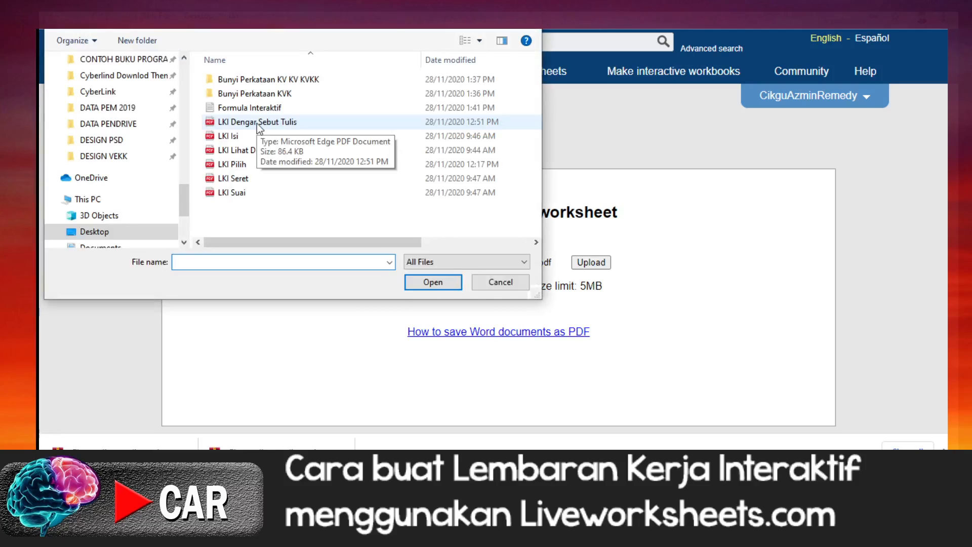
{"action": "left_click", "coordinate": [257, 123]}
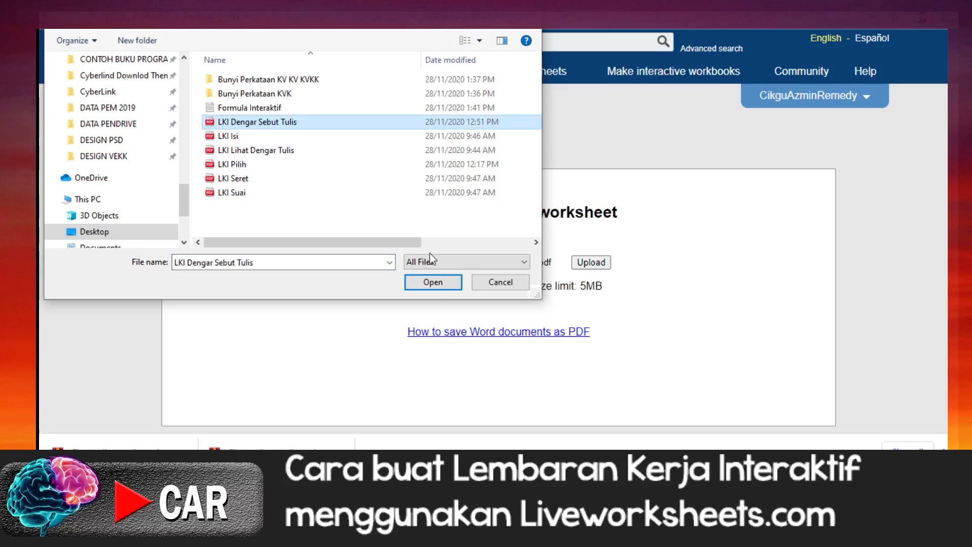
{"action": "left_click", "coordinate": [433, 282]}
{"action": "left_click", "coordinate": [600, 265]}
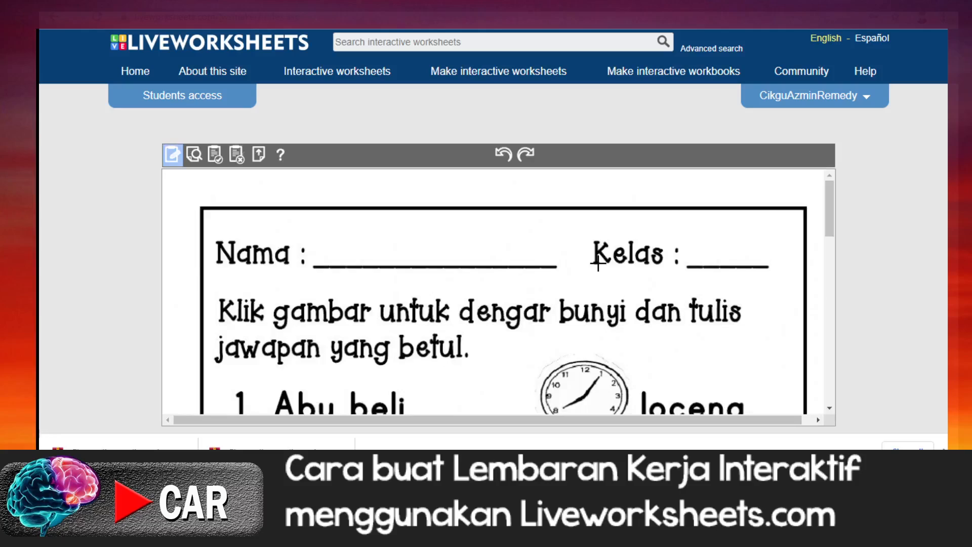
{"action": "scroll", "coordinate": [554, 278], "scroll_direction": "down", "scroll_amount": 6}
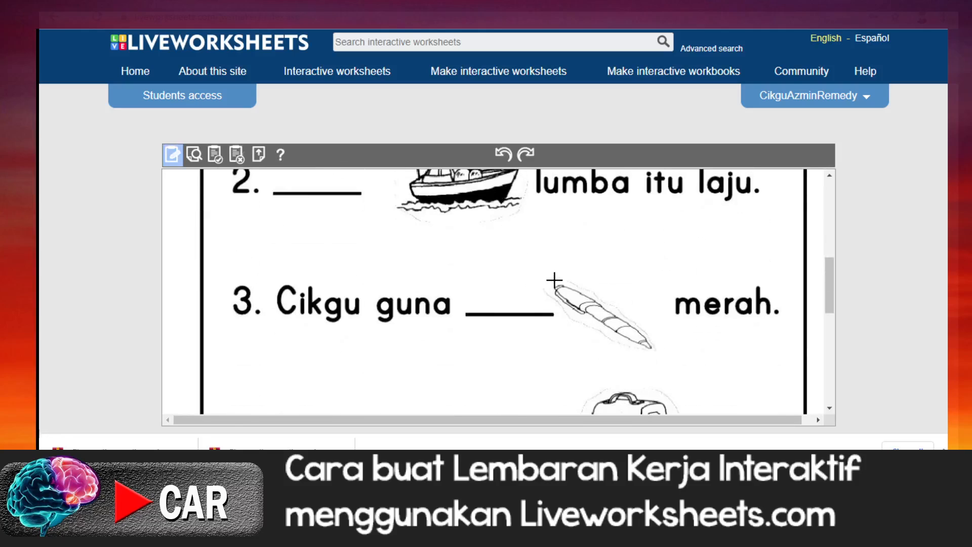
{"action": "scroll", "coordinate": [555, 280], "scroll_direction": "down", "scroll_amount": 8}
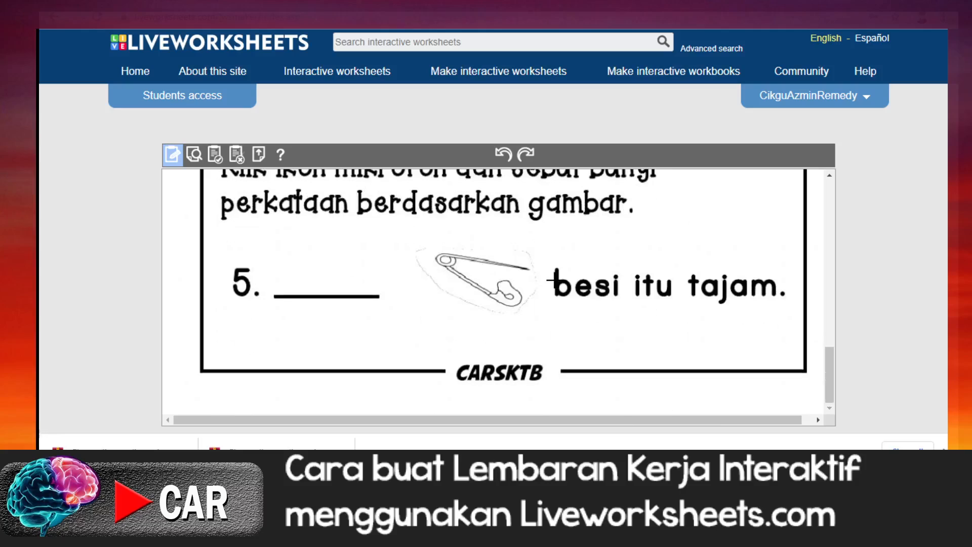
{"action": "scroll", "coordinate": [554, 280], "scroll_direction": "up", "scroll_amount": 5}
{"action": "scroll", "coordinate": [554, 280], "scroll_direction": "up", "scroll_amount": 6}
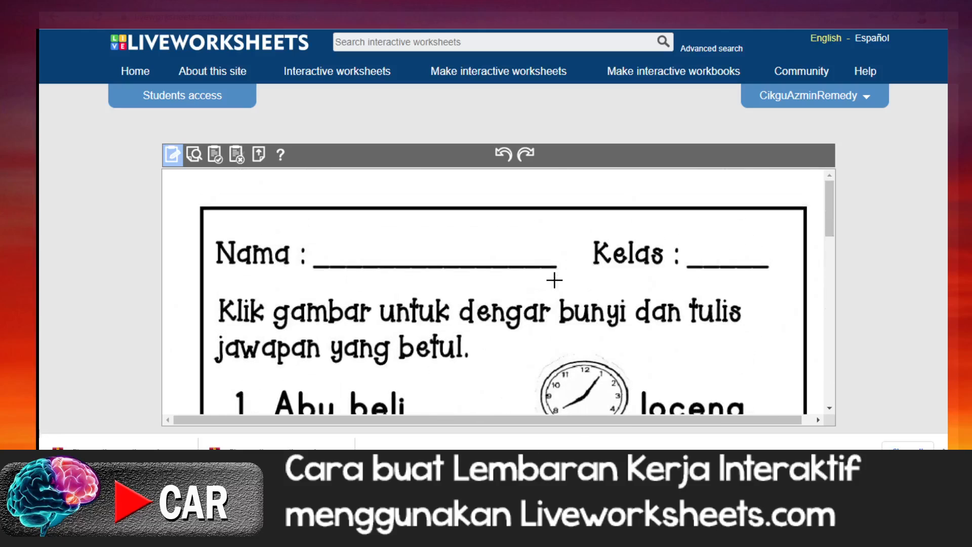